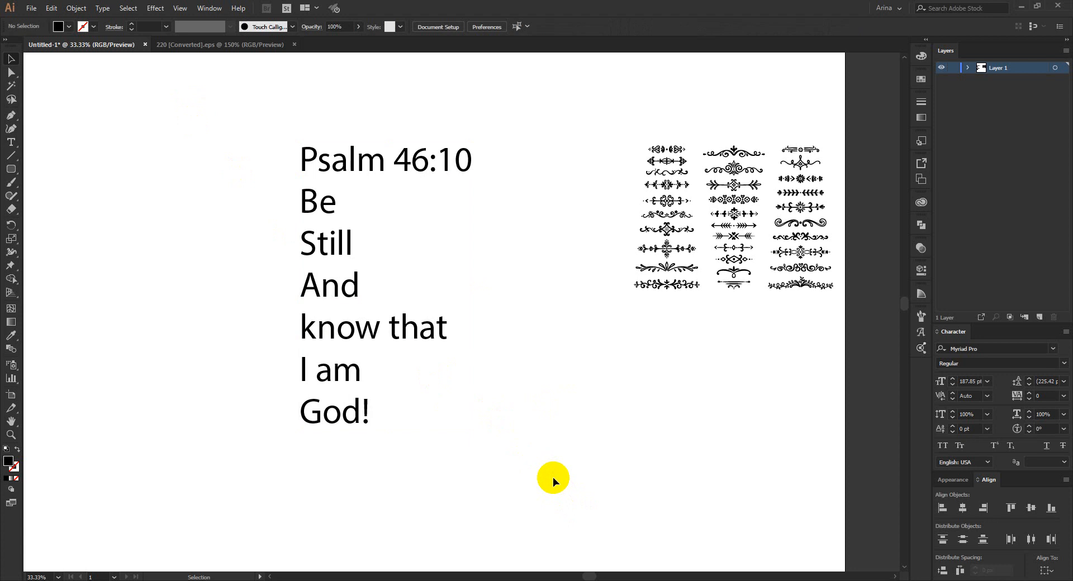
pyautogui.moveTo(551, 508); pyautogui.dragTo(557, 443)
pyautogui.click(568, 495)
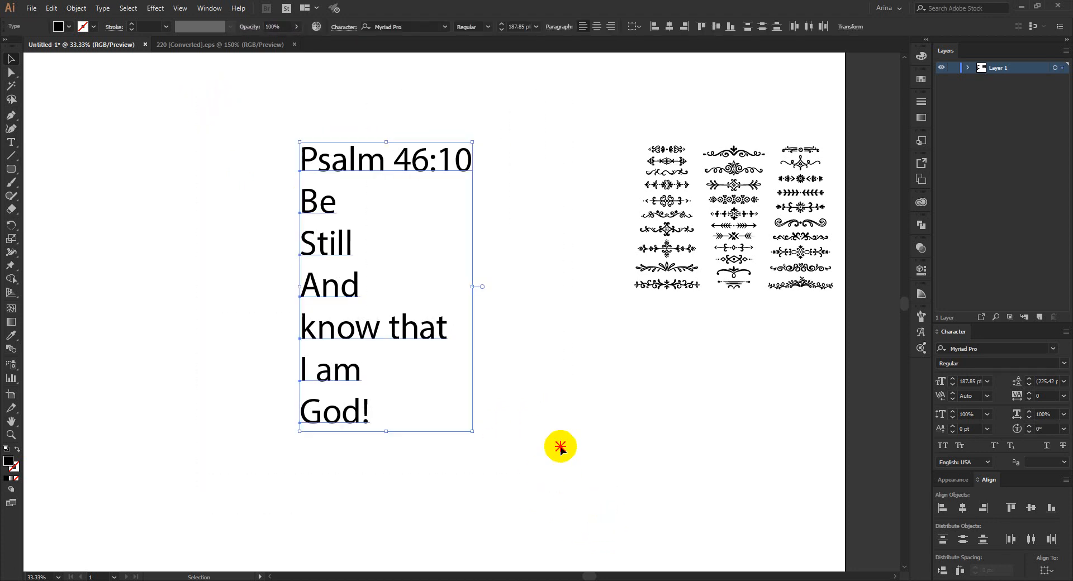
pyautogui.click(560, 446)
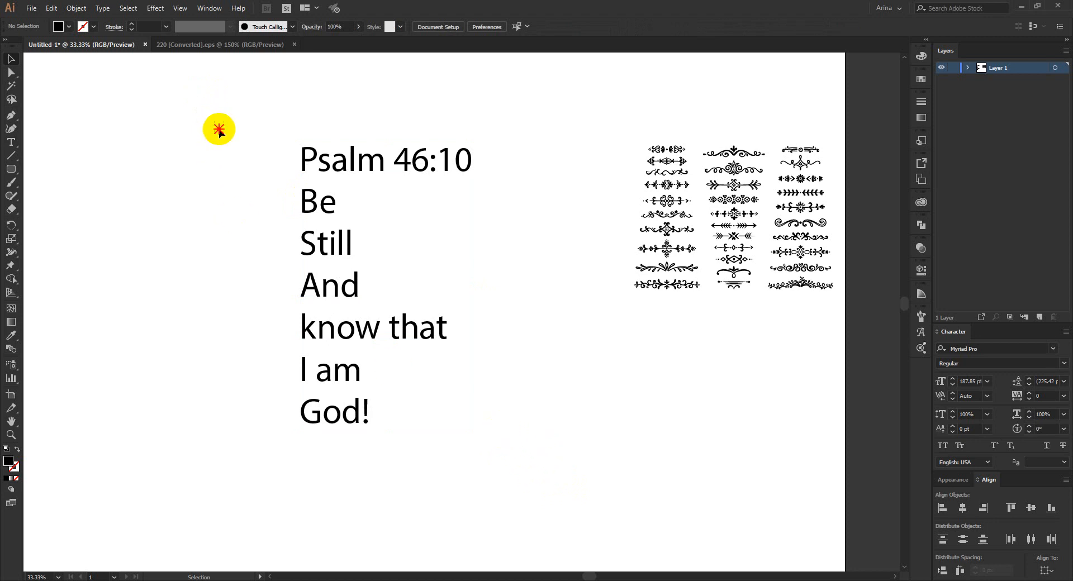
pyautogui.moveTo(219, 130); pyautogui.dragTo(516, 488)
pyautogui.click(512, 455)
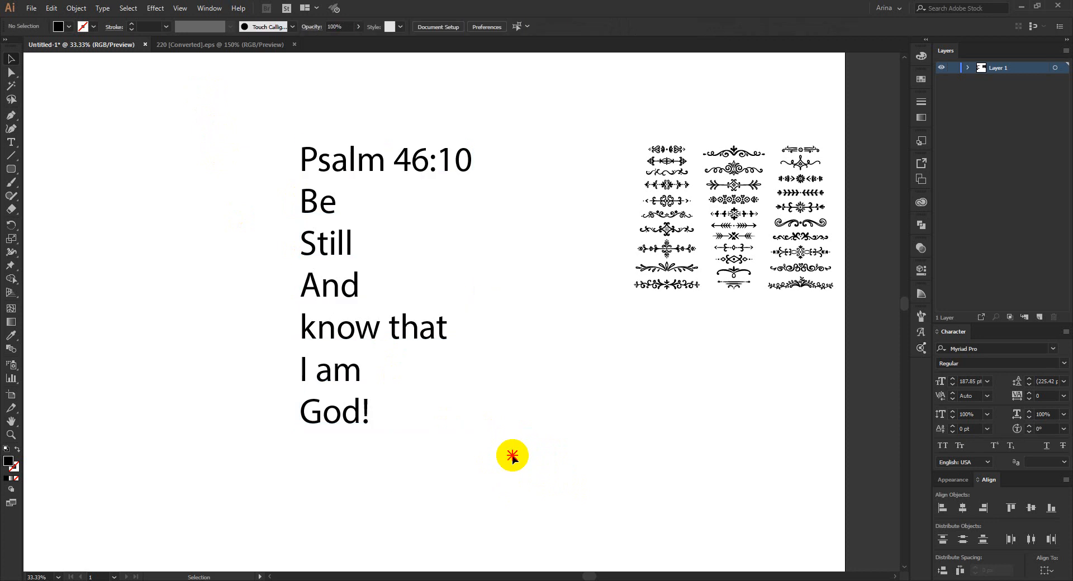
pyautogui.moveTo(522, 479); pyautogui.dragTo(230, 75)
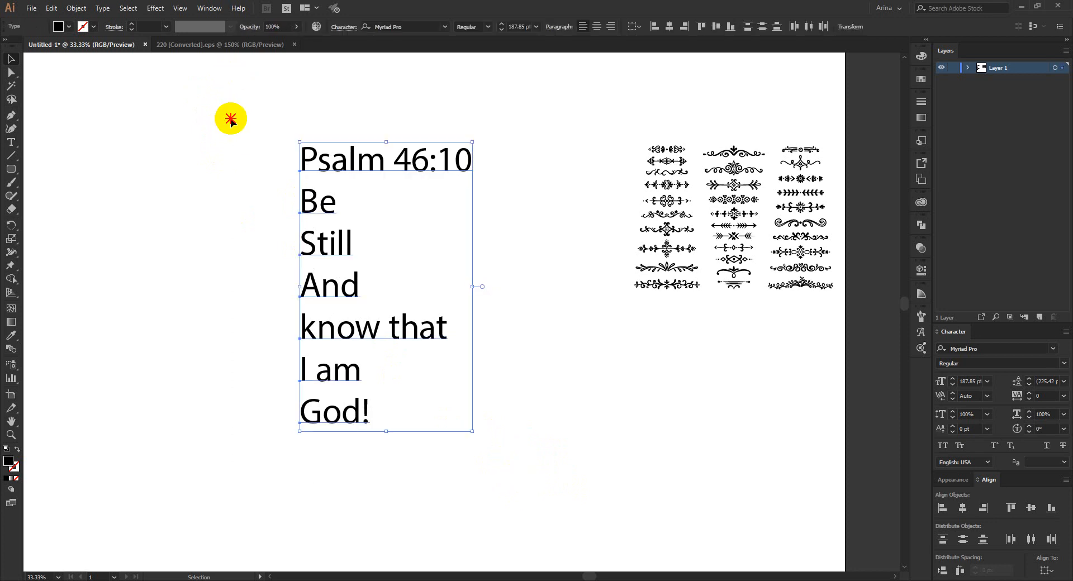
pyautogui.click(230, 118)
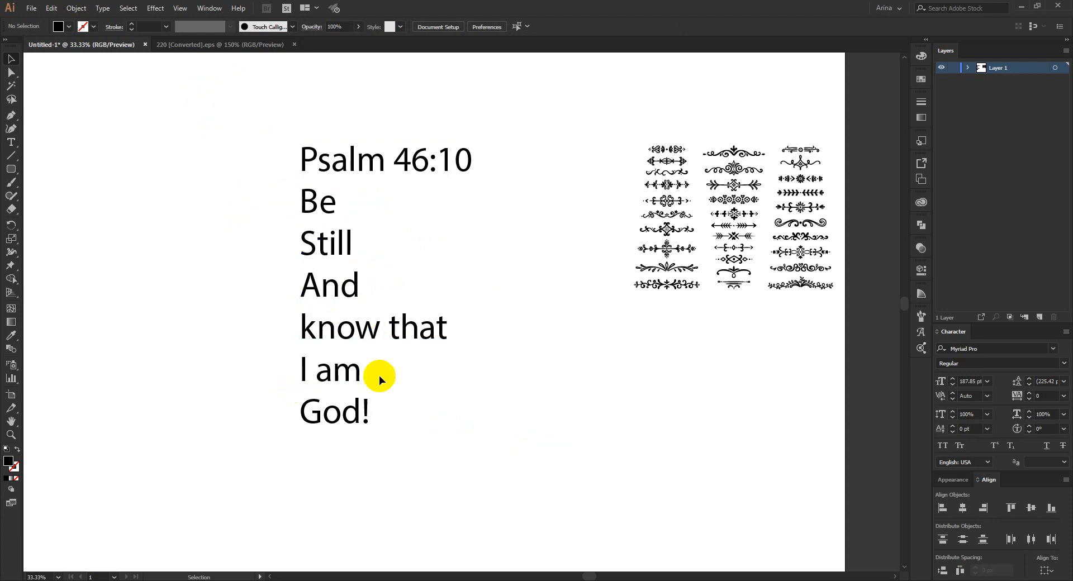
pyautogui.moveTo(247, 105); pyautogui.dragTo(534, 451)
pyautogui.click(474, 451)
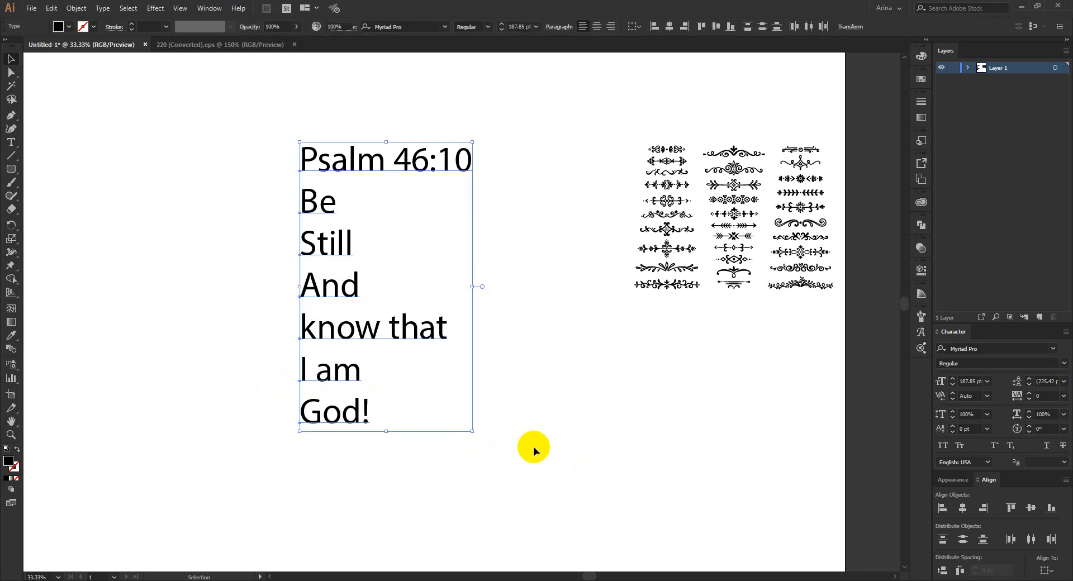
pyautogui.click(533, 449)
pyautogui.moveTo(541, 489); pyautogui.dragTo(542, 436)
pyautogui.click(232, 88)
pyautogui.click(540, 436)
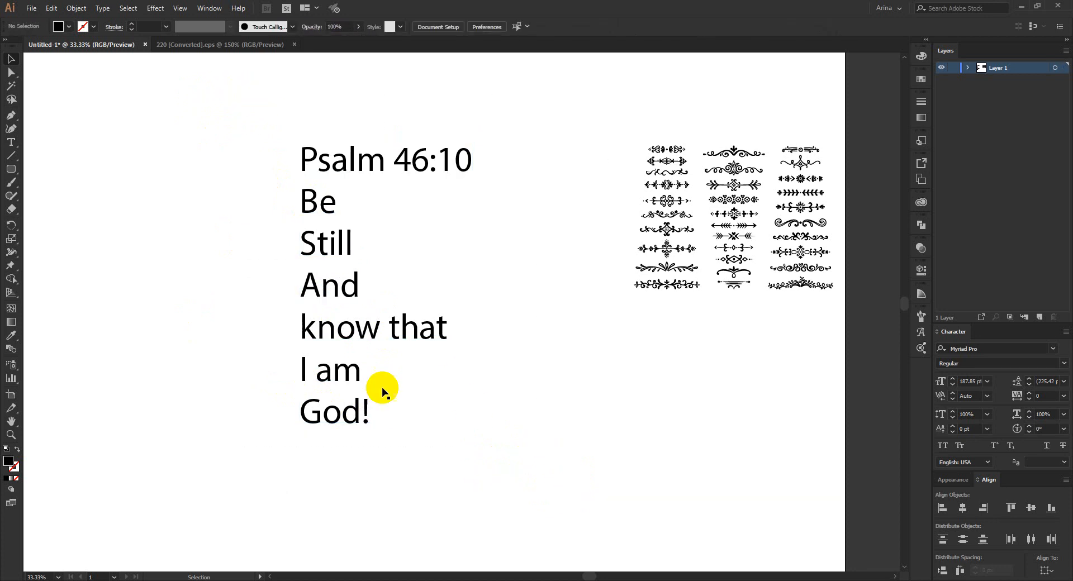
# Replace the text line "I am" with "he is"
pyautogui.click(333, 373)
pyautogui.doubleClick(333, 372)
pyautogui.tripleClick(333, 369)
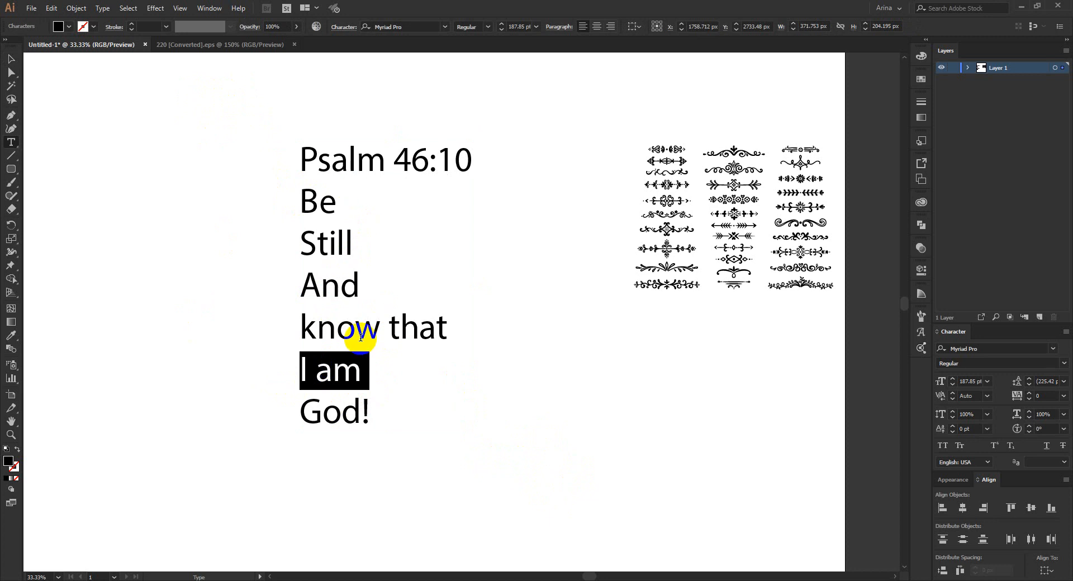
pyautogui.write('he is')
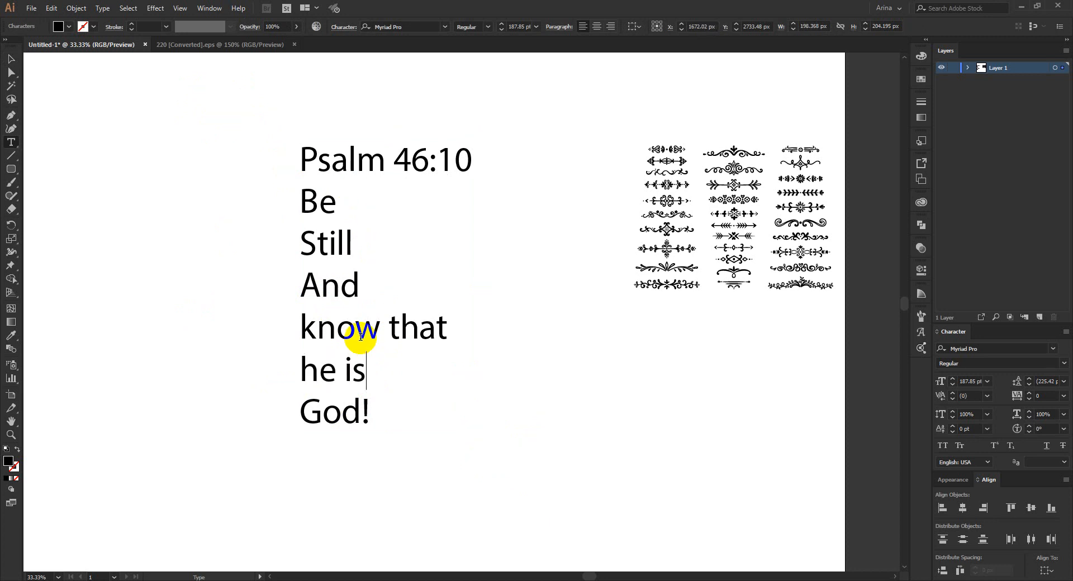
pyautogui.click(11, 59)
pyautogui.click(219, 119)
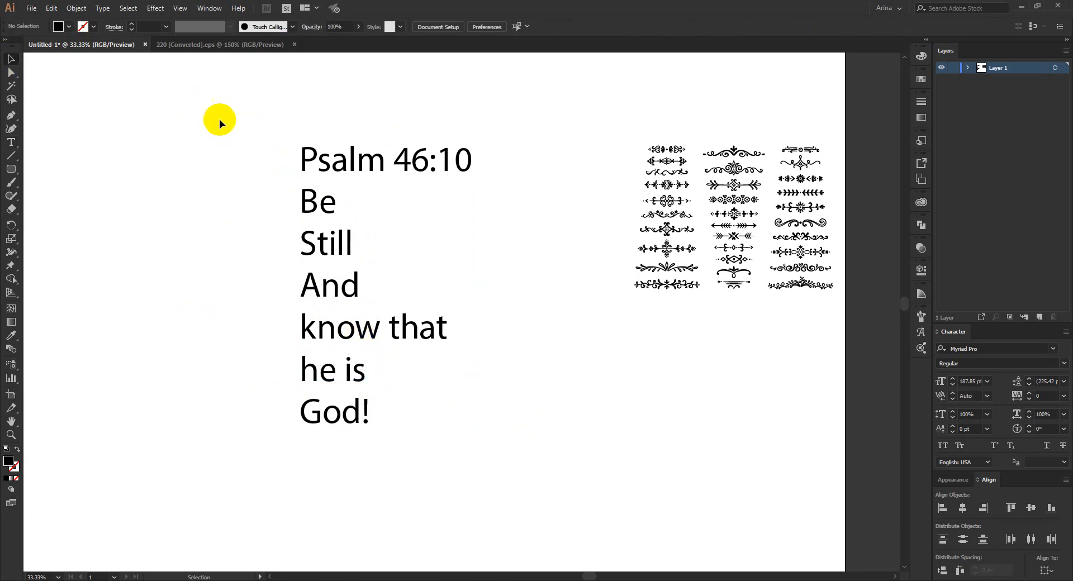
# Change the font of all the verse text lines to Blackford
pyautogui.moveTo(219, 119); pyautogui.dragTo(518, 397)
pyautogui.click(445, 241)
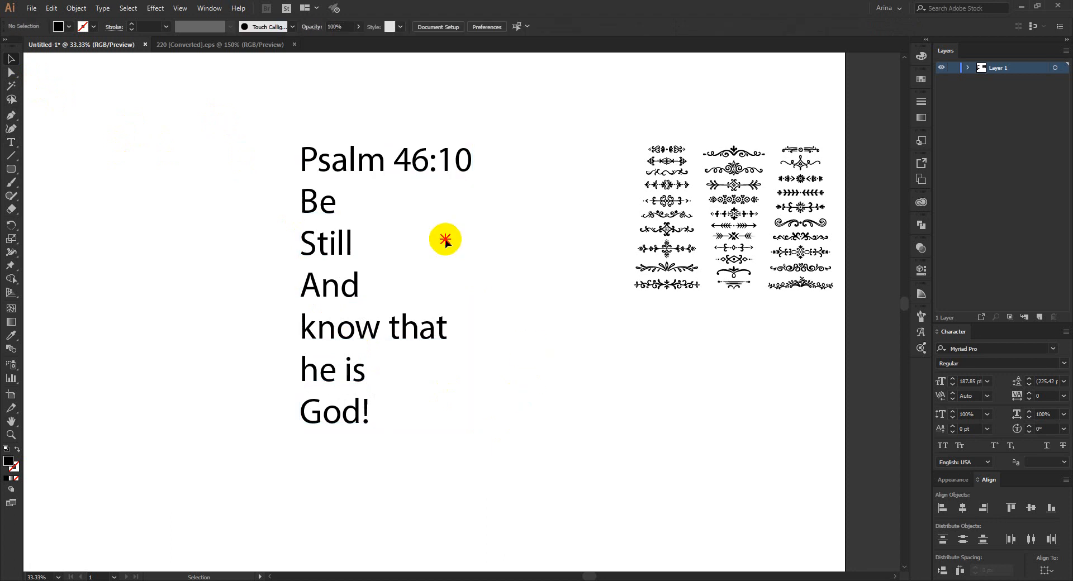
pyautogui.moveTo(198, 102); pyautogui.dragTo(243, 128)
pyautogui.click(389, 27)
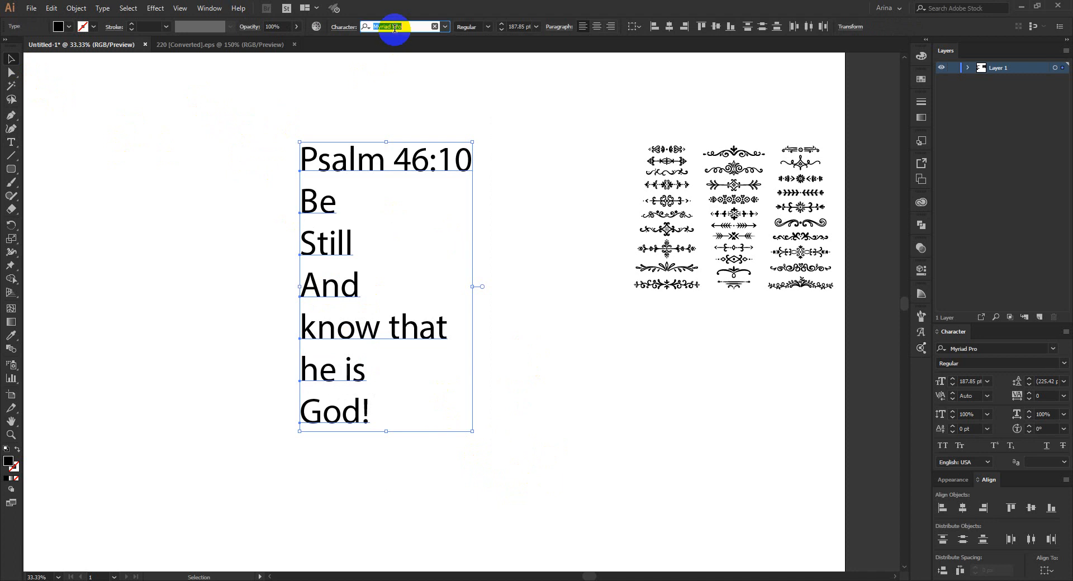
pyautogui.write('black')
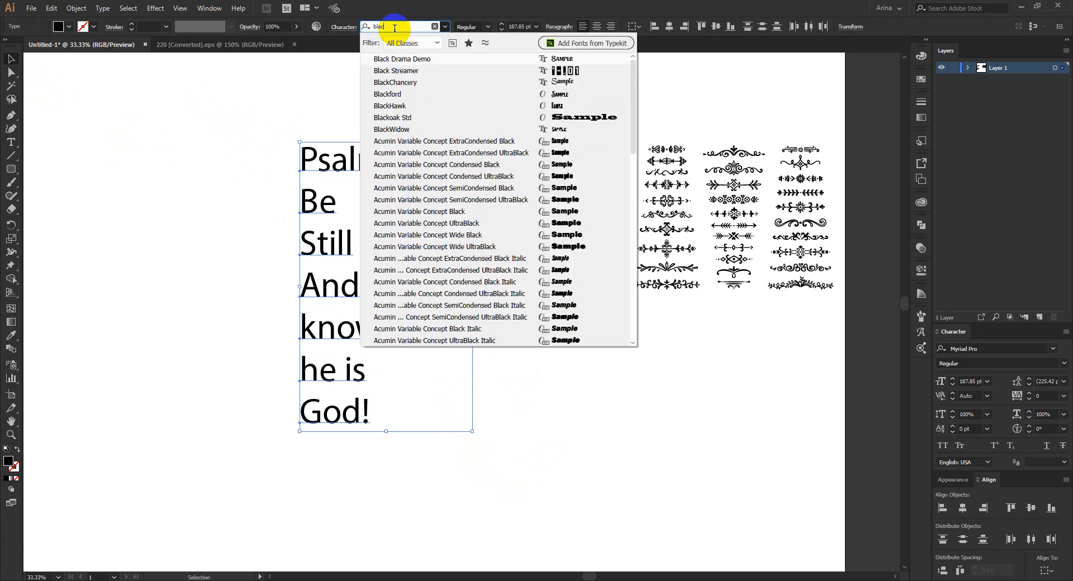
pyautogui.click(395, 97)
pyautogui.click(186, 144)
# Move the "Psalm 46:10" line away from the verse, to the lower right of the "God!" line
pyautogui.moveTo(401, 168); pyautogui.dragTo(599, 445)
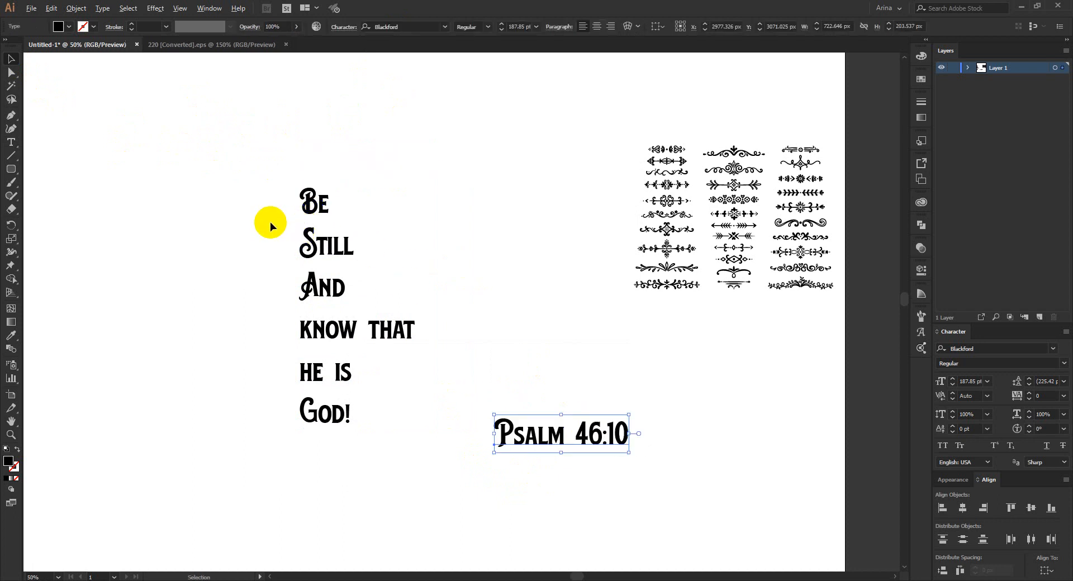
pyautogui.scroll(2, 270, 223)
pyautogui.scroll(-1, 267, 195)
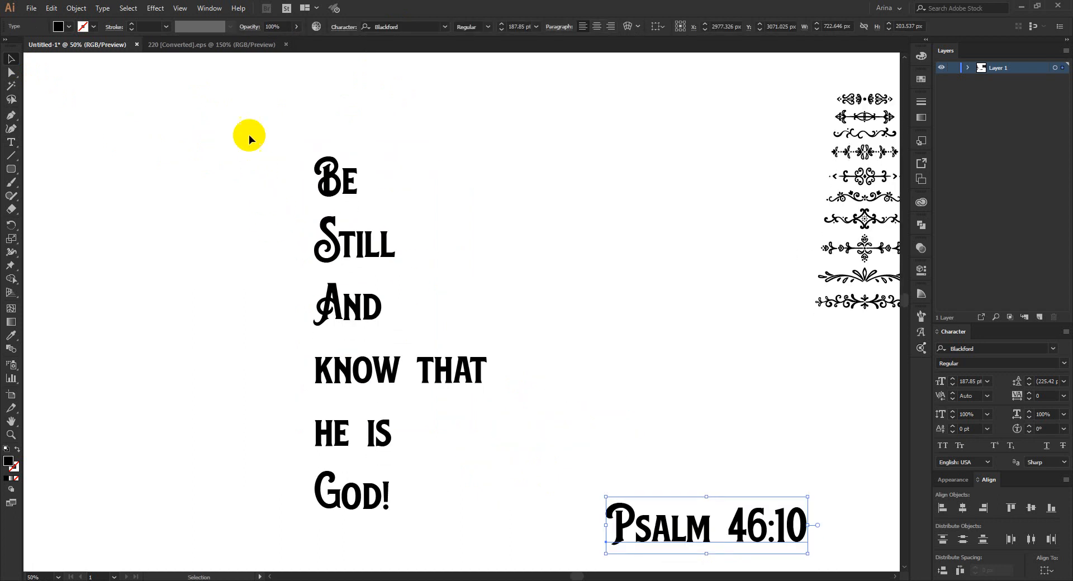
pyautogui.moveTo(250, 134); pyautogui.dragTo(500, 529)
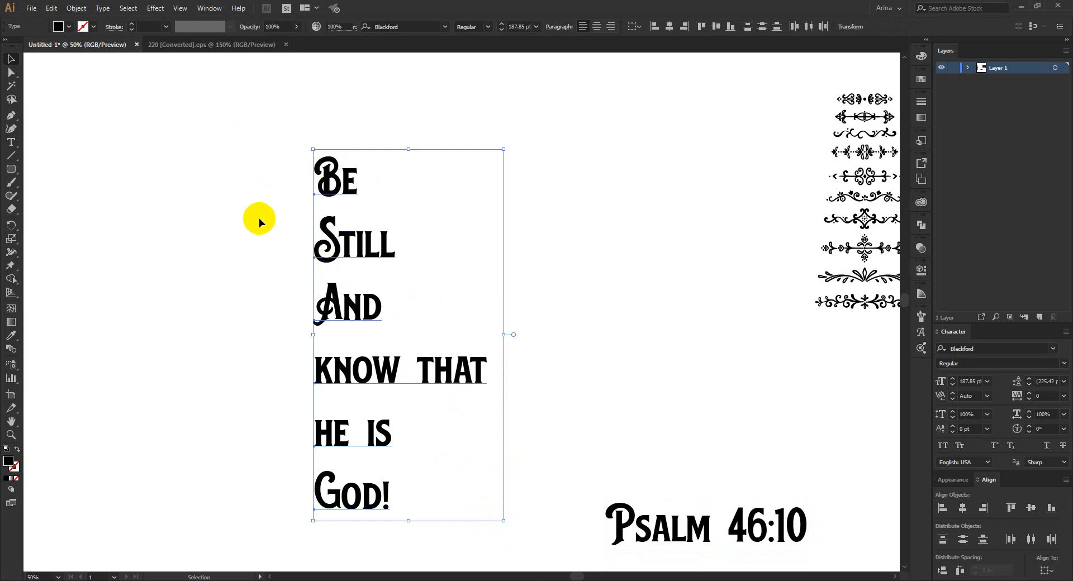
pyautogui.moveTo(220, 158); pyautogui.dragTo(534, 416)
pyautogui.click(239, 295)
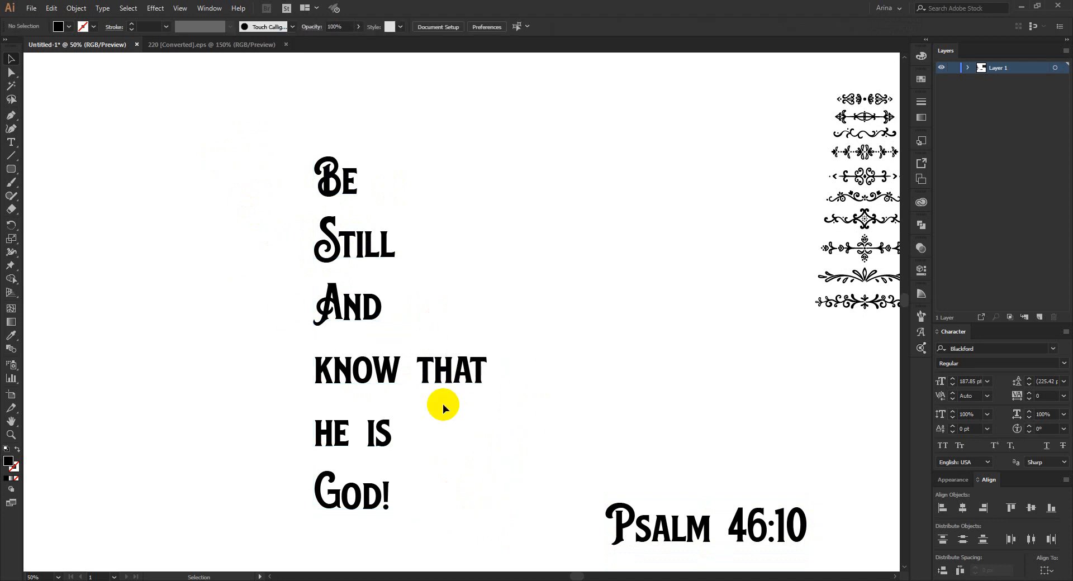
# Replace the ornate capital B in the word "Be" with a lowercase b
pyautogui.scroll(1, 329, 168)
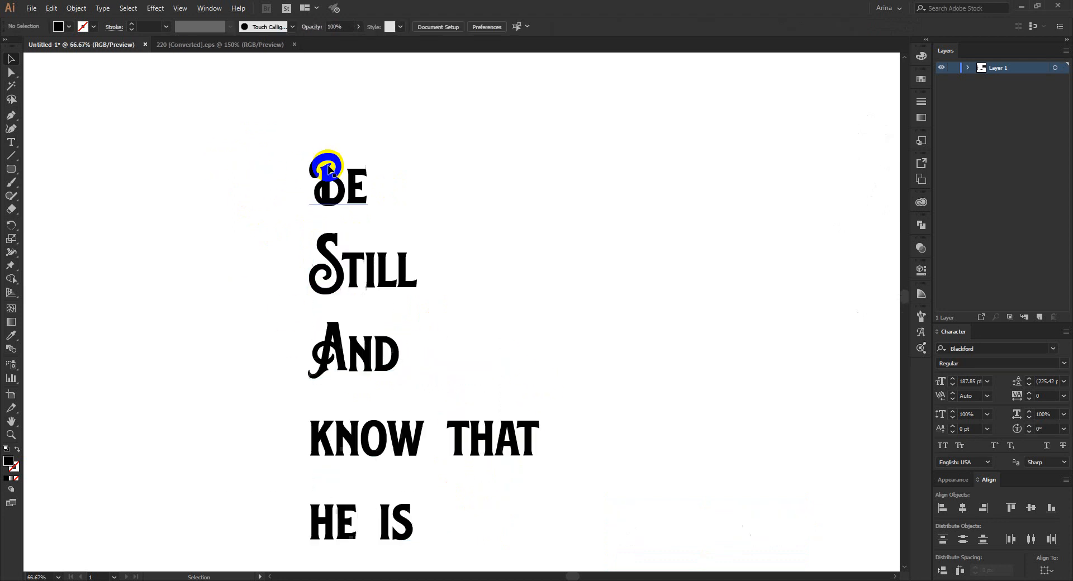
pyautogui.doubleClick(346, 182)
pyautogui.press('BackSpace')
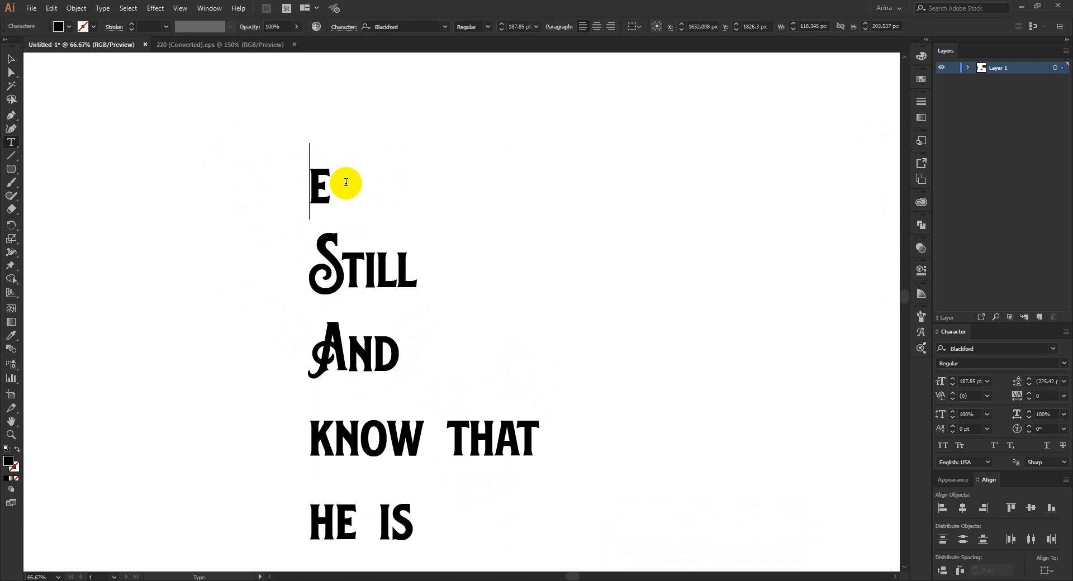
pyautogui.write('B')
pyautogui.click(11, 58)
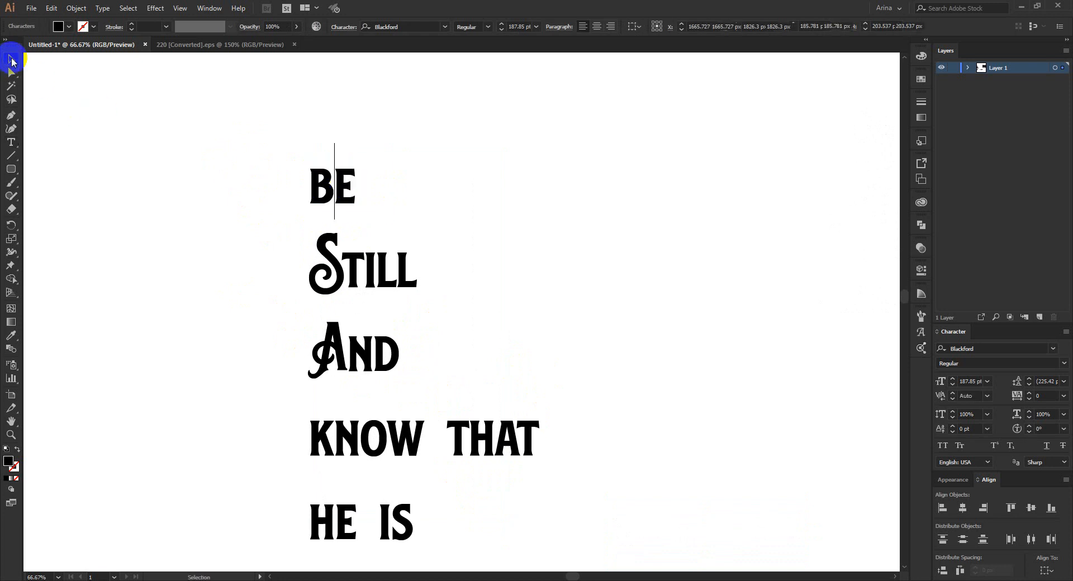
# Replace the ornate capital A in the word "And" with a lowercase a
pyautogui.doubleClick(345, 362)
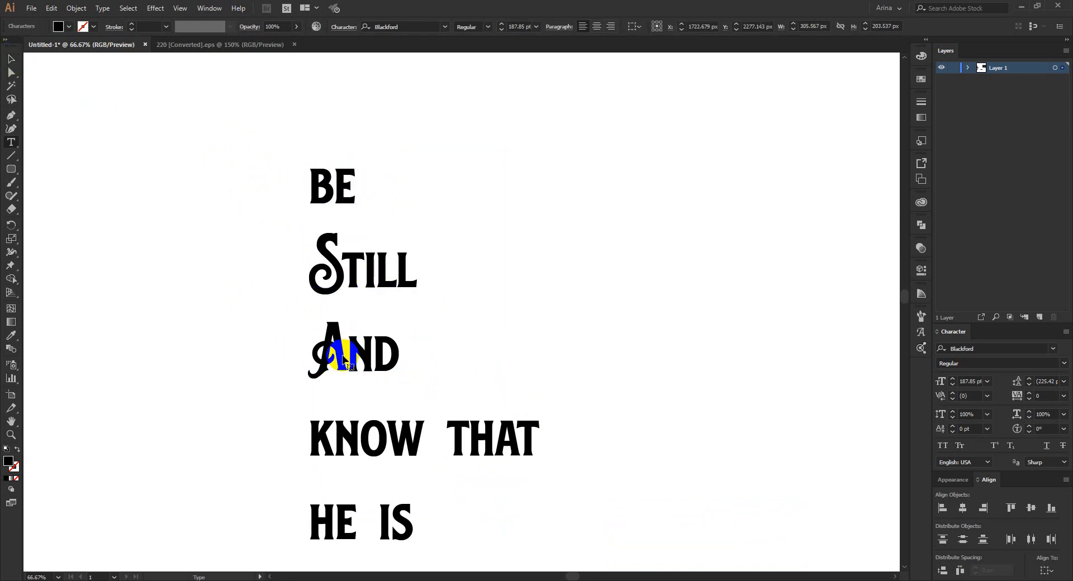
pyautogui.press('BackSpace')
pyautogui.write('A')
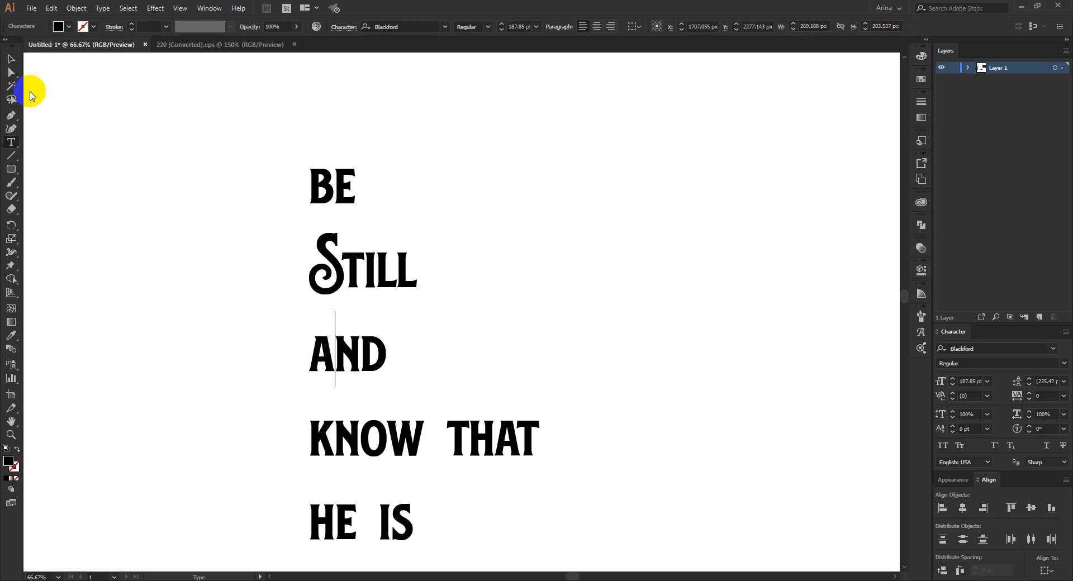
pyautogui.click(12, 62)
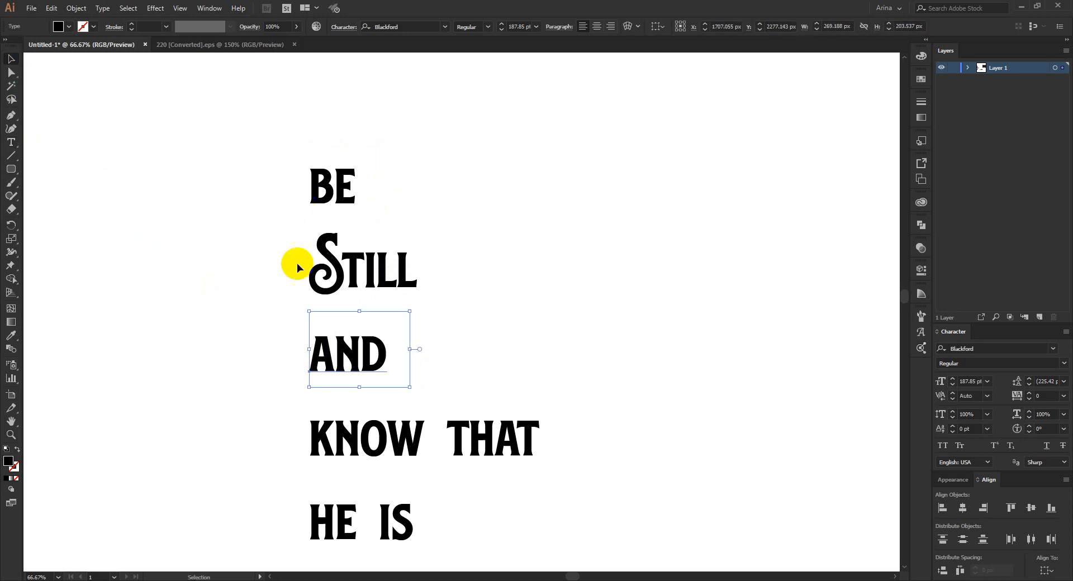
# Capitalize the first and last letters of the "know that" line so it reads "Know thaT"
pyautogui.scroll(-3, 285, 309)
pyautogui.doubleClick(341, 368)
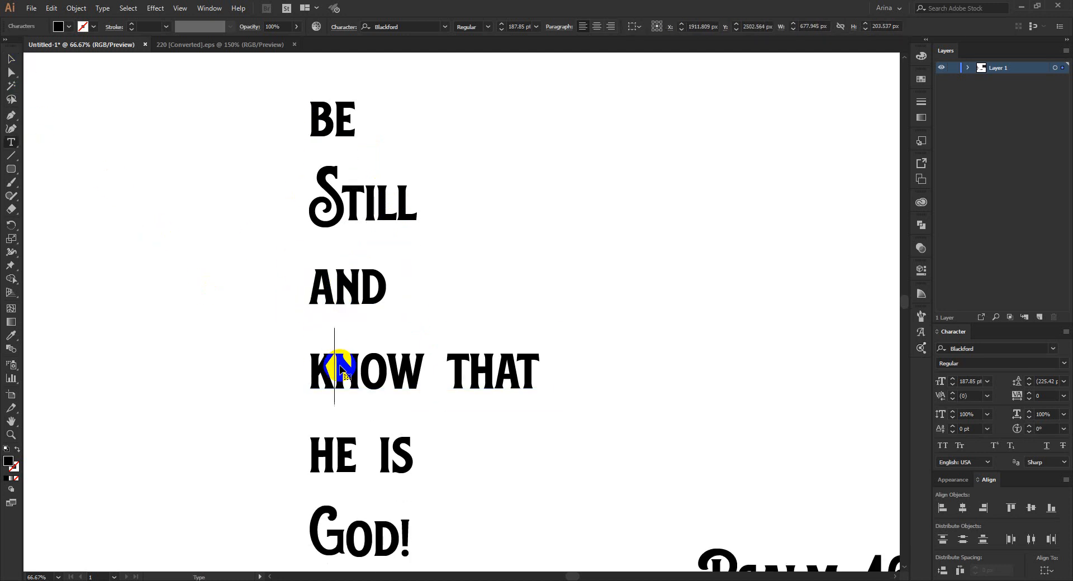
pyautogui.press('BackSpace')
pyautogui.write('K')
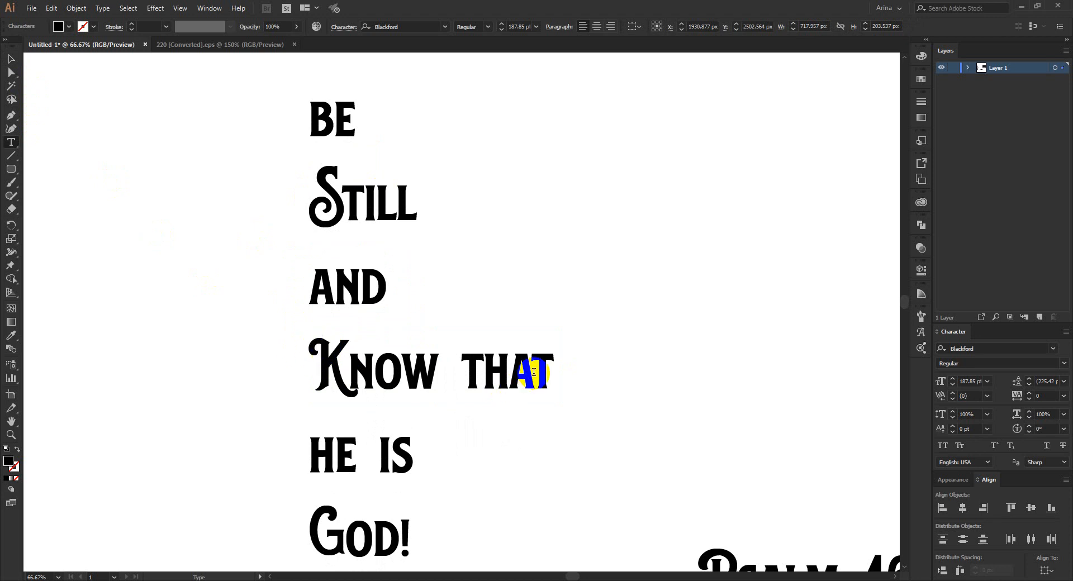
pyautogui.moveTo(533, 371); pyautogui.dragTo(559, 379)
pyautogui.write('T')
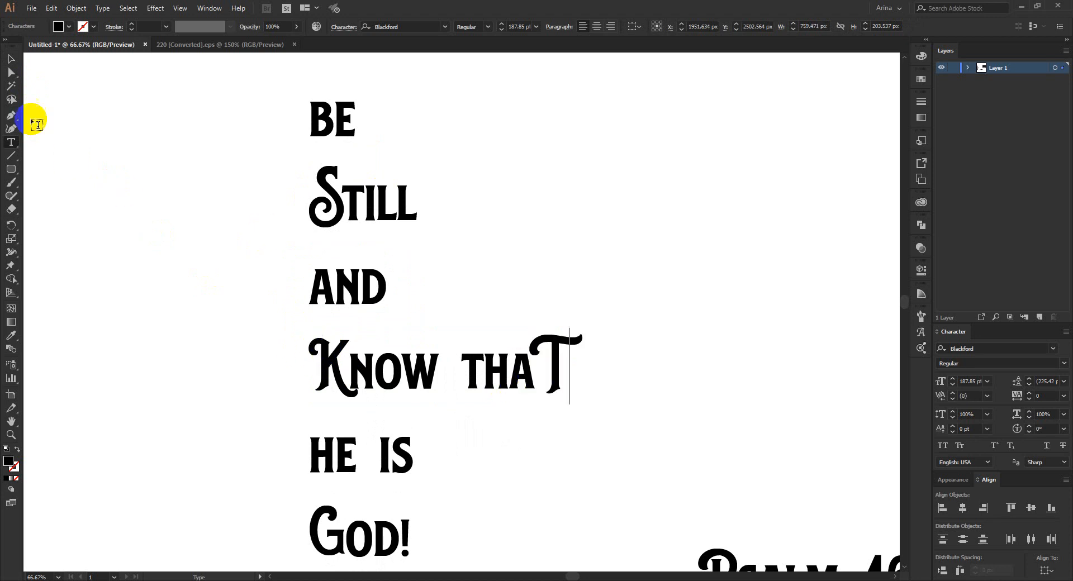
pyautogui.click(9, 60)
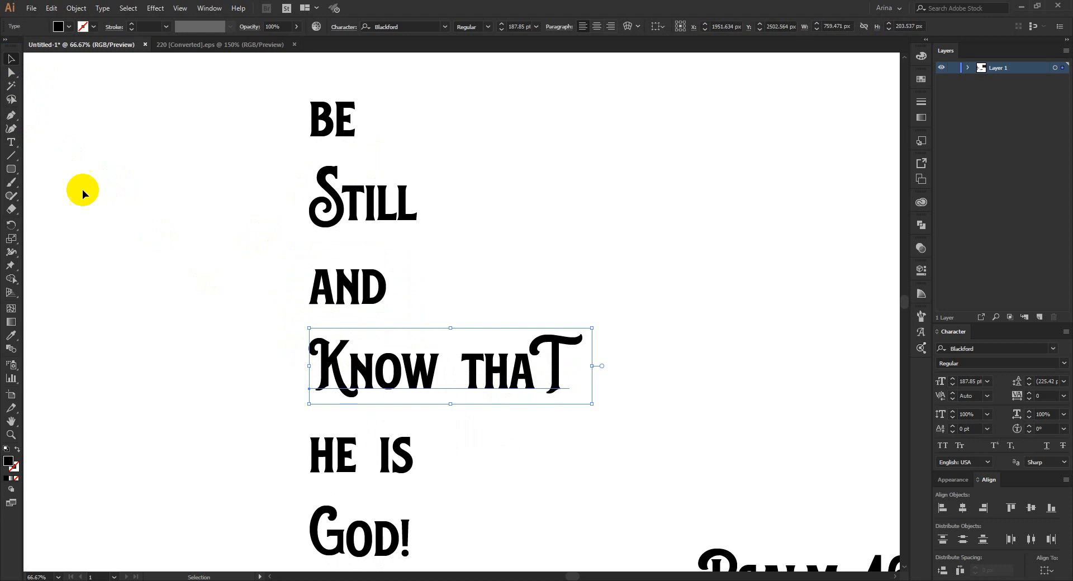
pyautogui.click(95, 220)
# Try an ornate capital D as the last letter of the word "God!"
pyautogui.scroll(-1, 200, 318)
pyautogui.scroll(-1, 200, 318)
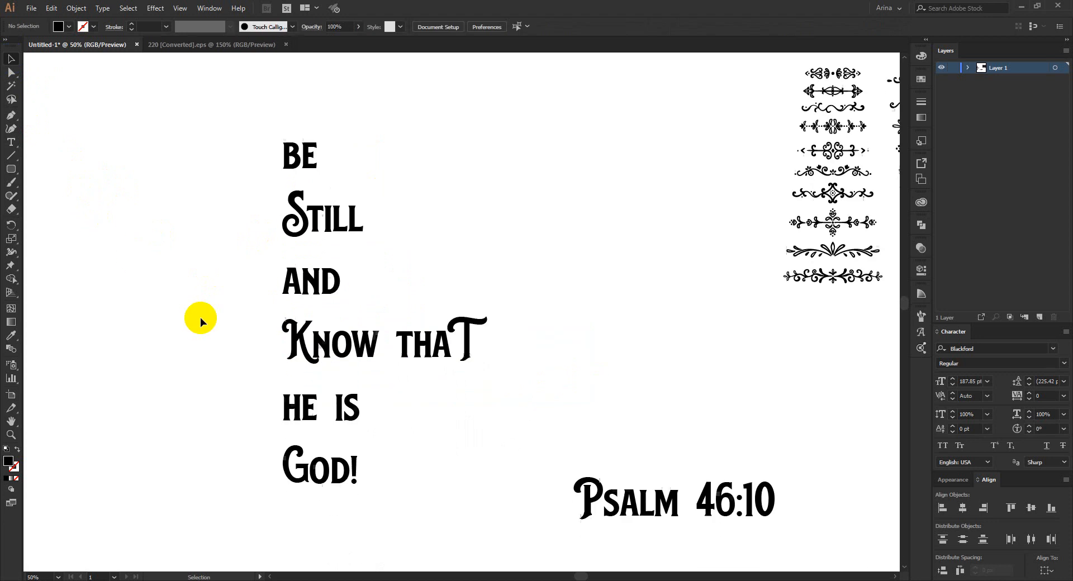
pyautogui.doubleClick(336, 465)
pyautogui.moveTo(336, 465); pyautogui.dragTo(342, 467)
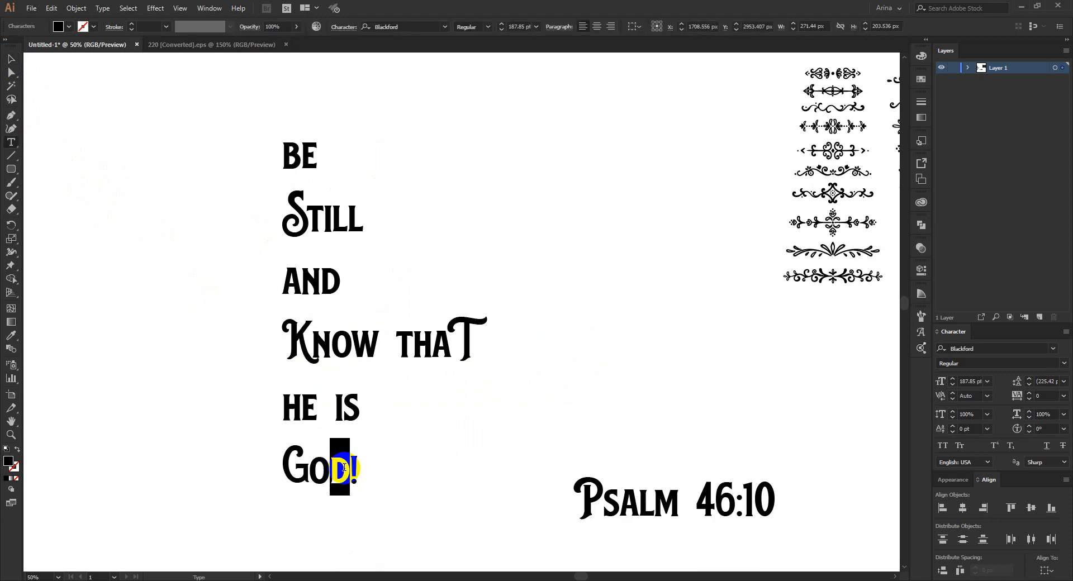
pyautogui.write('D')
pyautogui.click(11, 59)
pyautogui.click(383, 496)
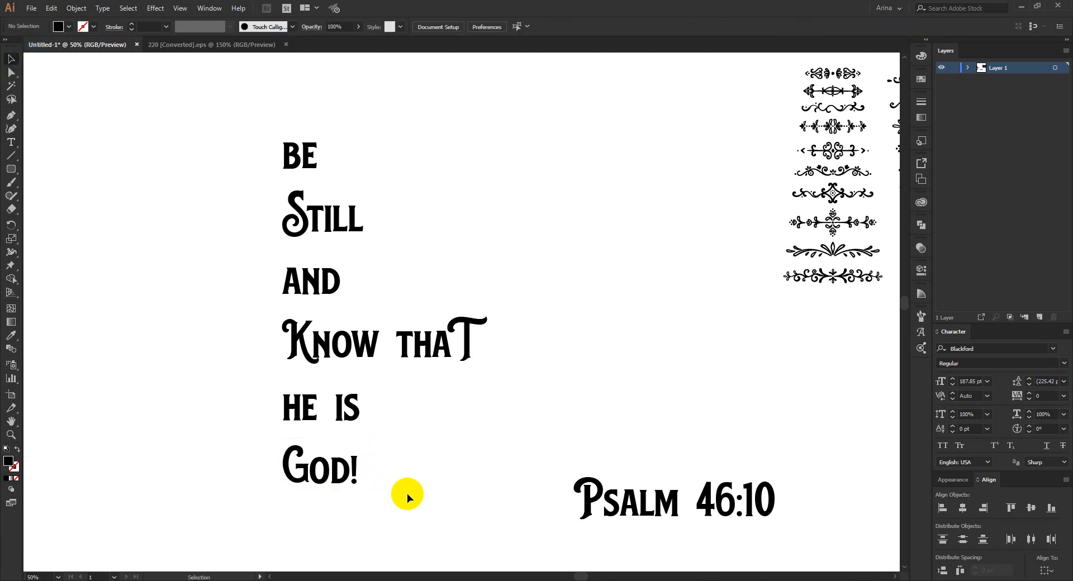
# Open the Shear settings for all six verse lines, with preview on and the axis set to Vertical
pyautogui.moveTo(240, 155); pyautogui.dragTo(403, 508)
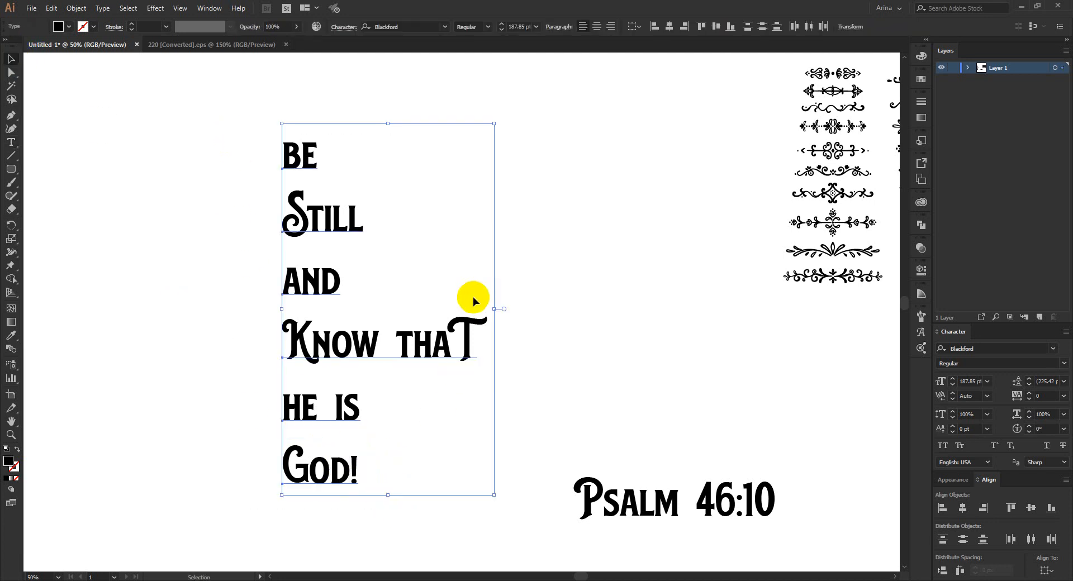
pyautogui.moveTo(192, 111); pyautogui.dragTo(524, 518)
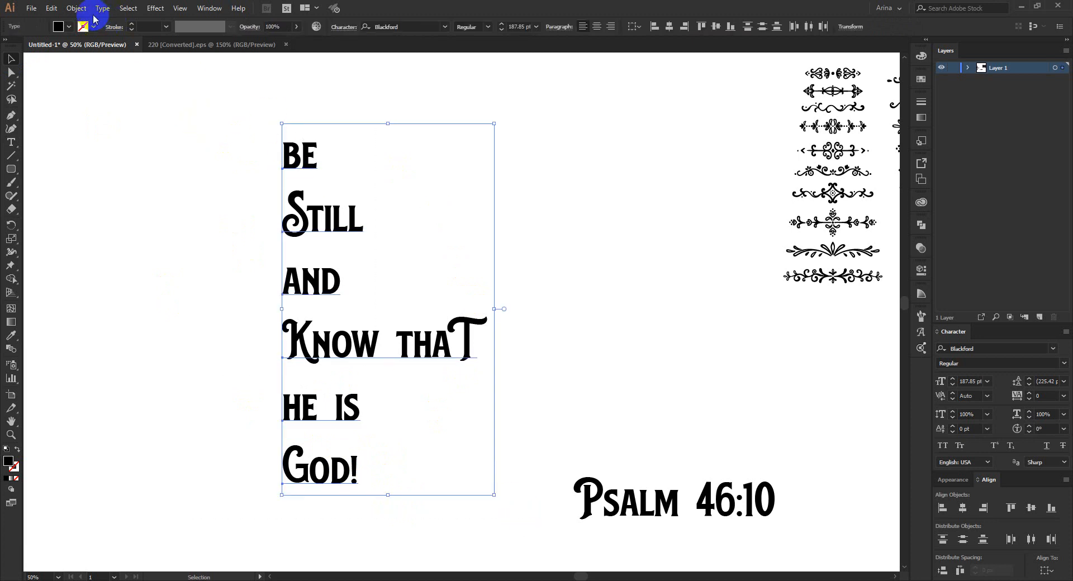
pyautogui.click(77, 8)
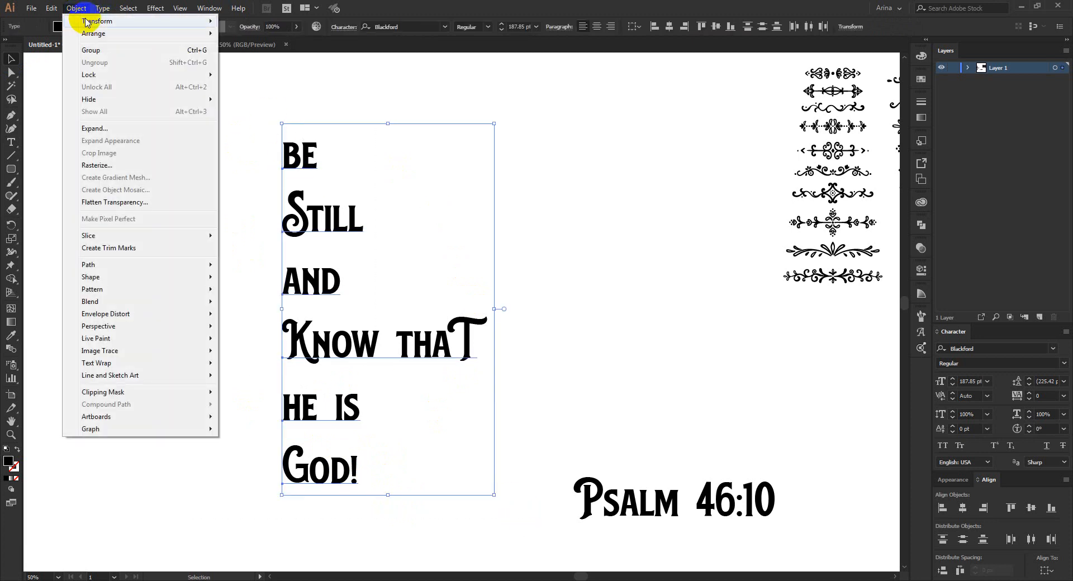
pyautogui.moveTo(201, 21)
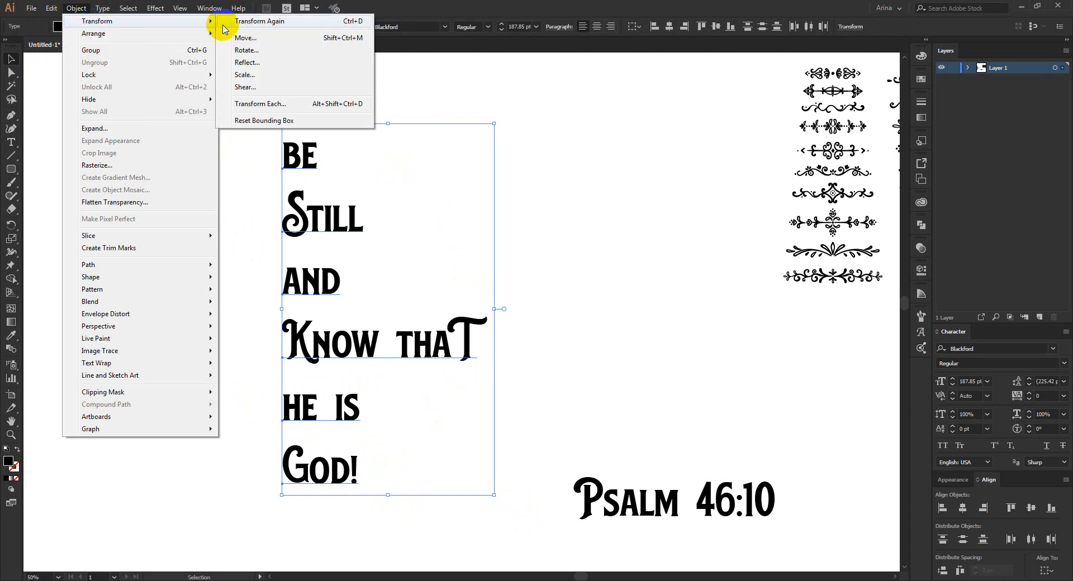
pyautogui.click(242, 87)
pyautogui.click(710, 243)
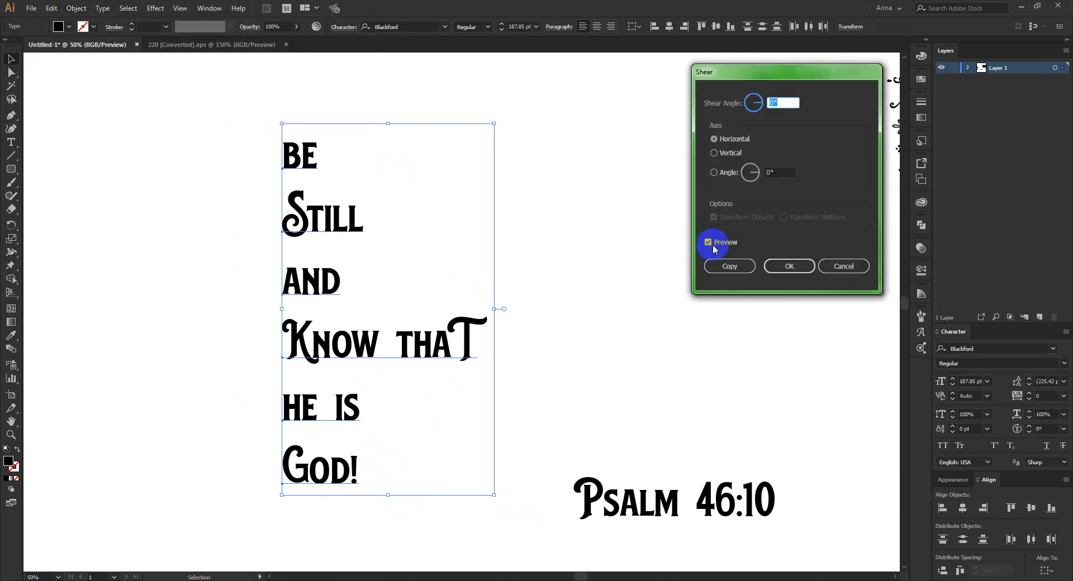
pyautogui.click(714, 154)
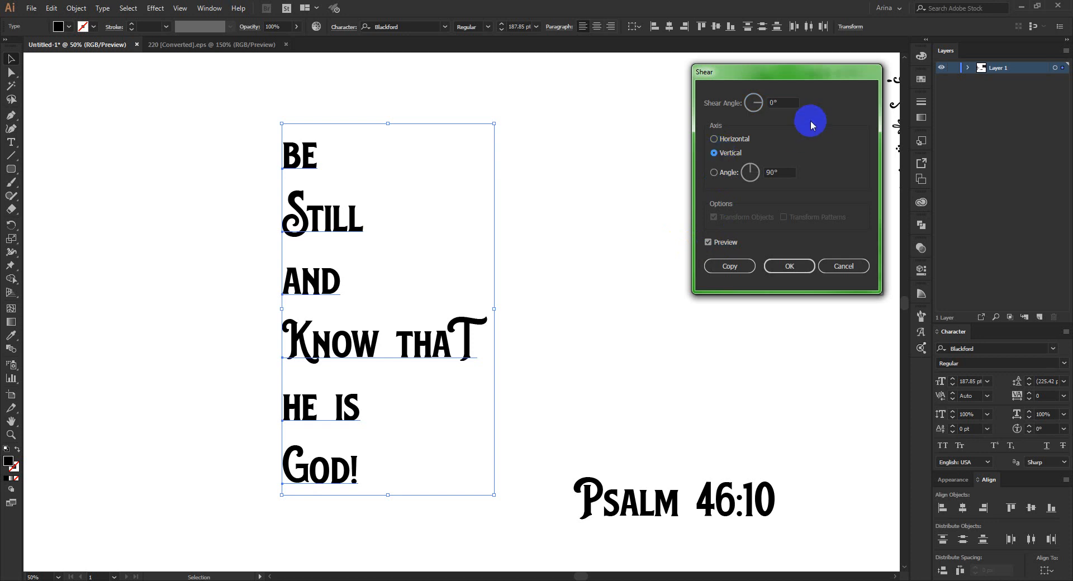
# Try shearing the six verse lines vertically with a shear angle of -15°
pyautogui.click(783, 103)
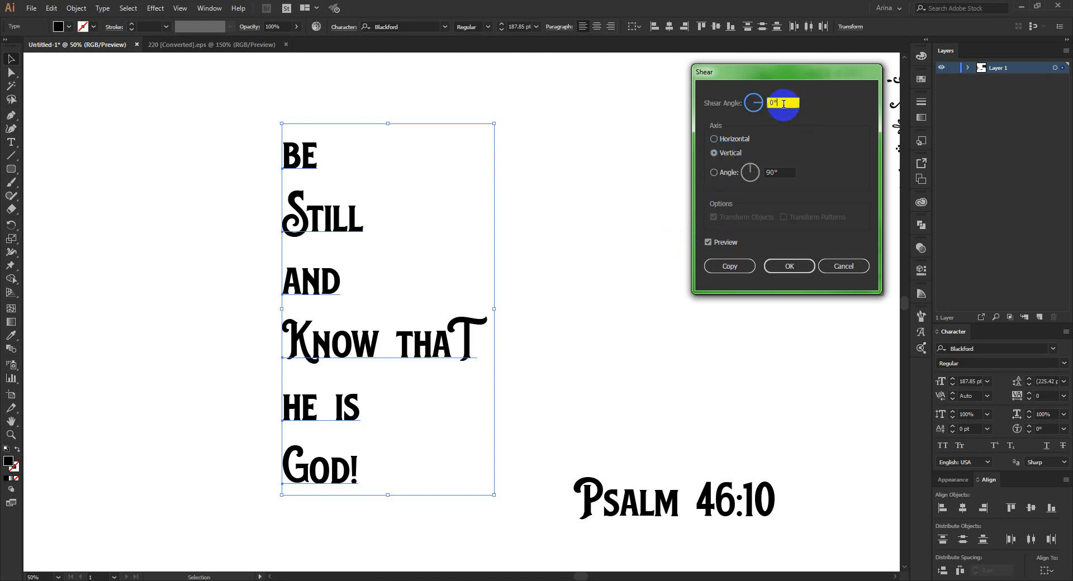
pyautogui.hotkey('shift', 'Up')
pyautogui.hotkey('shift', 'Down')
pyautogui.hotkey('shift', 'Down')
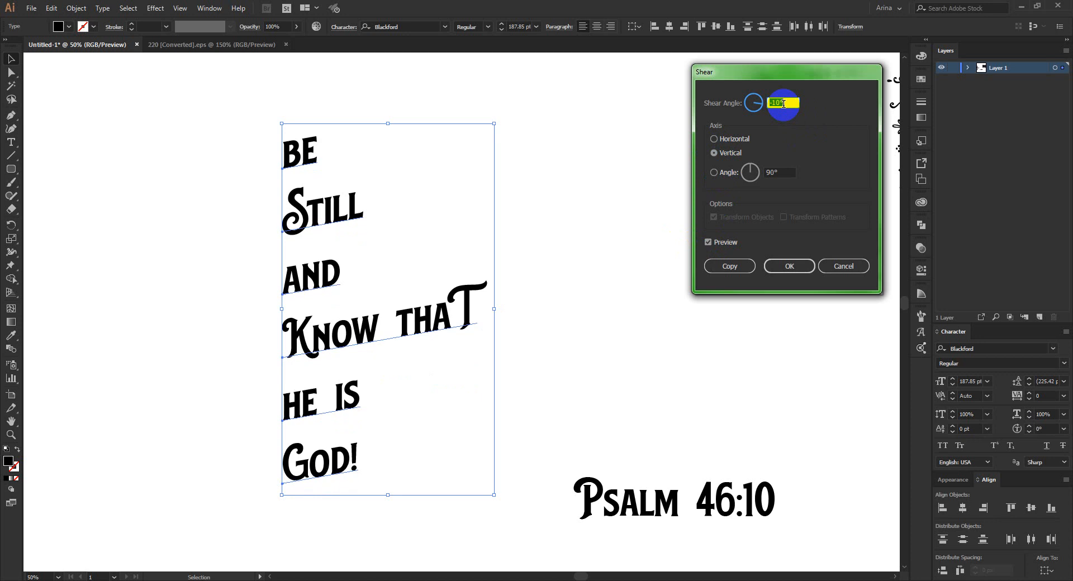
pyautogui.hotkey('shift', 'Down')
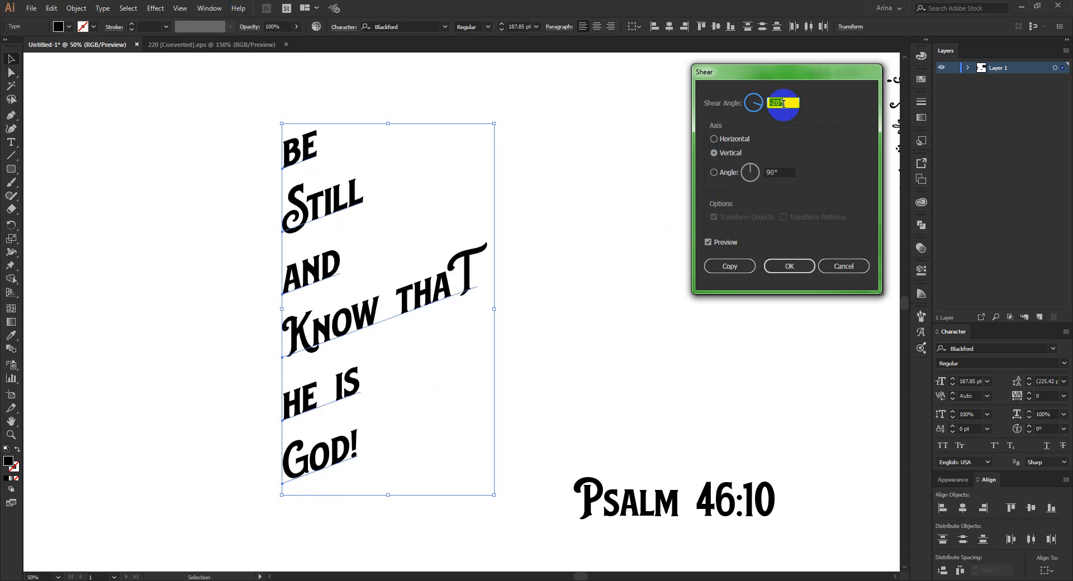
pyautogui.press('Up')
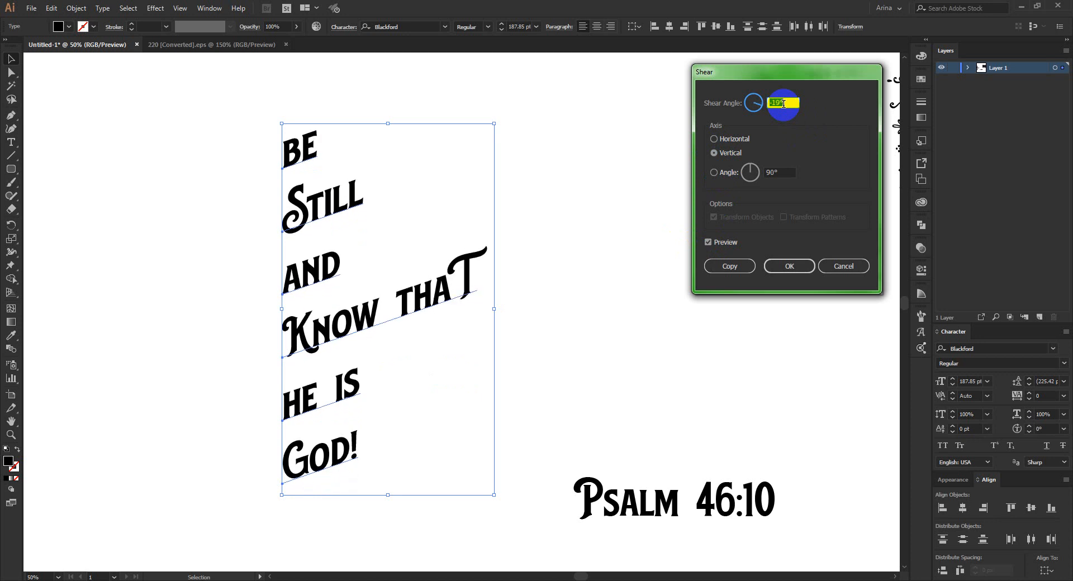
pyautogui.press('Up')
pyautogui.press('Up')
pyautogui.press('Up')
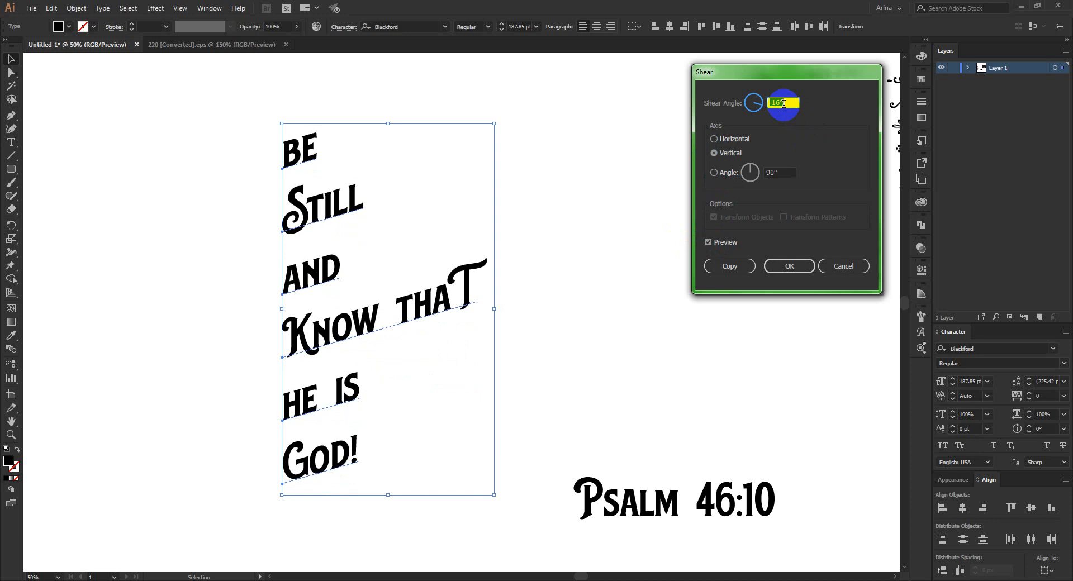
pyautogui.press('Up')
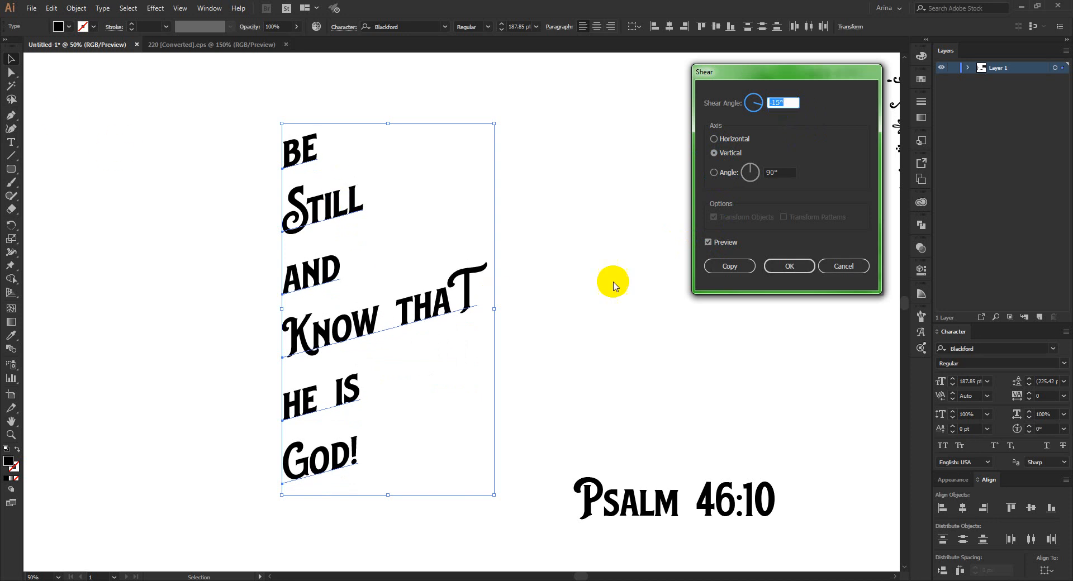
pyautogui.click(776, 272)
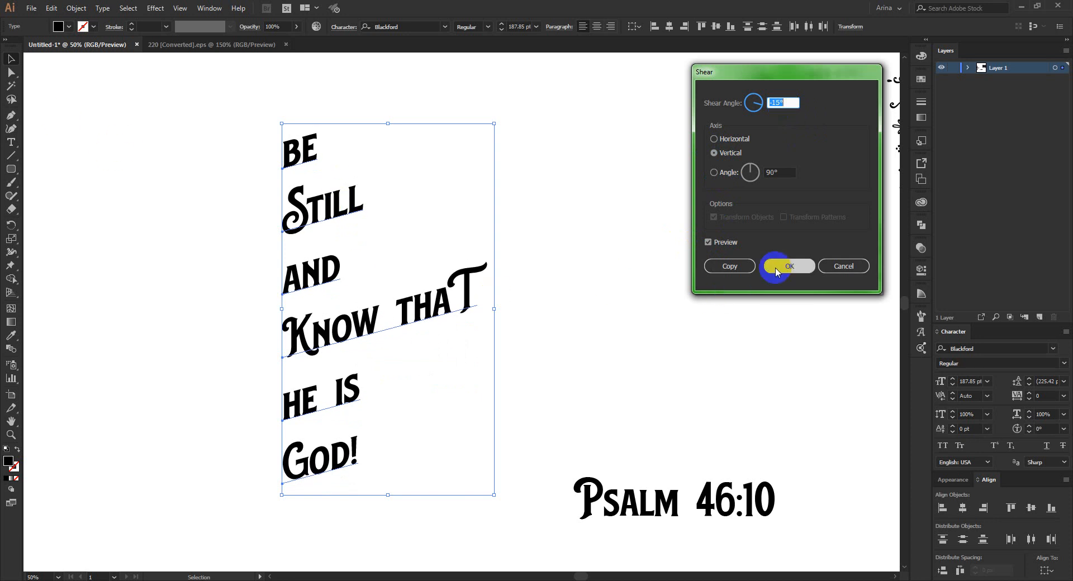
pyautogui.click(513, 397)
# Replace the ornate capital T at the end of the "Know thaT" line with a plain t
pyautogui.doubleClick(460, 295)
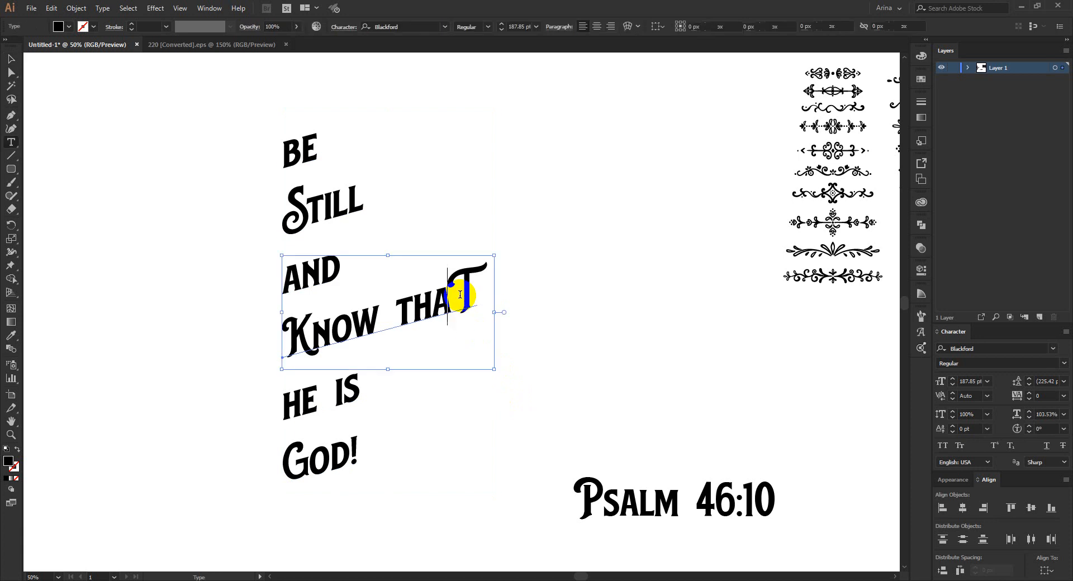
pyautogui.write('T')
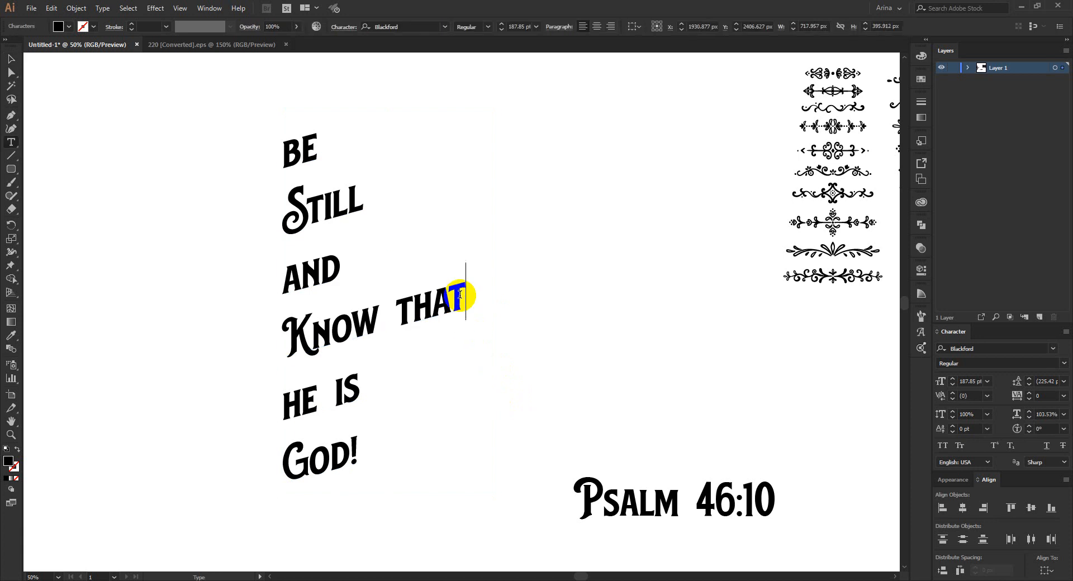
pyautogui.click(11, 59)
pyautogui.click(140, 240)
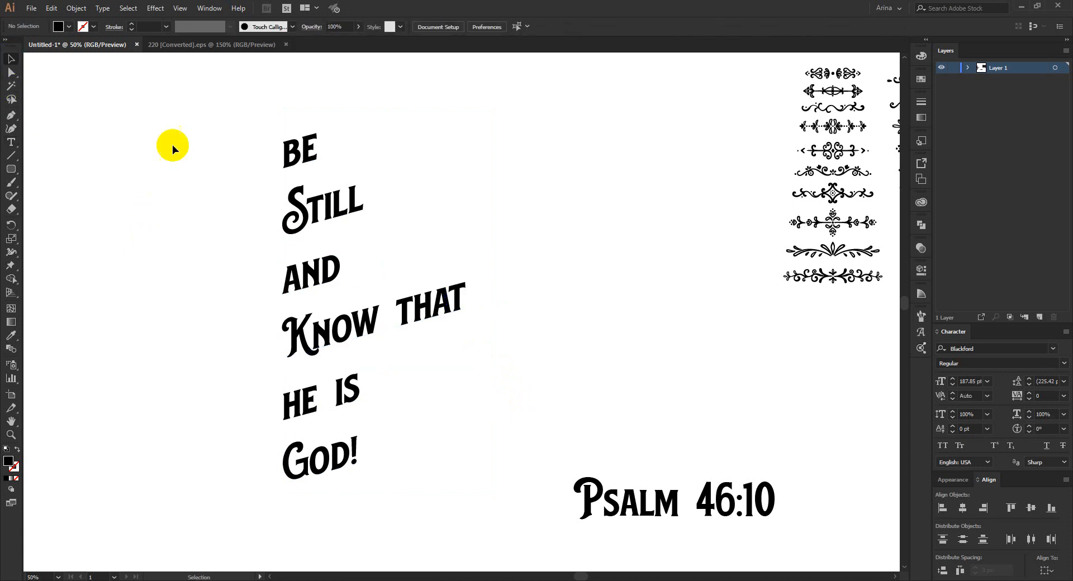
pyautogui.moveTo(184, 126); pyautogui.dragTo(438, 497)
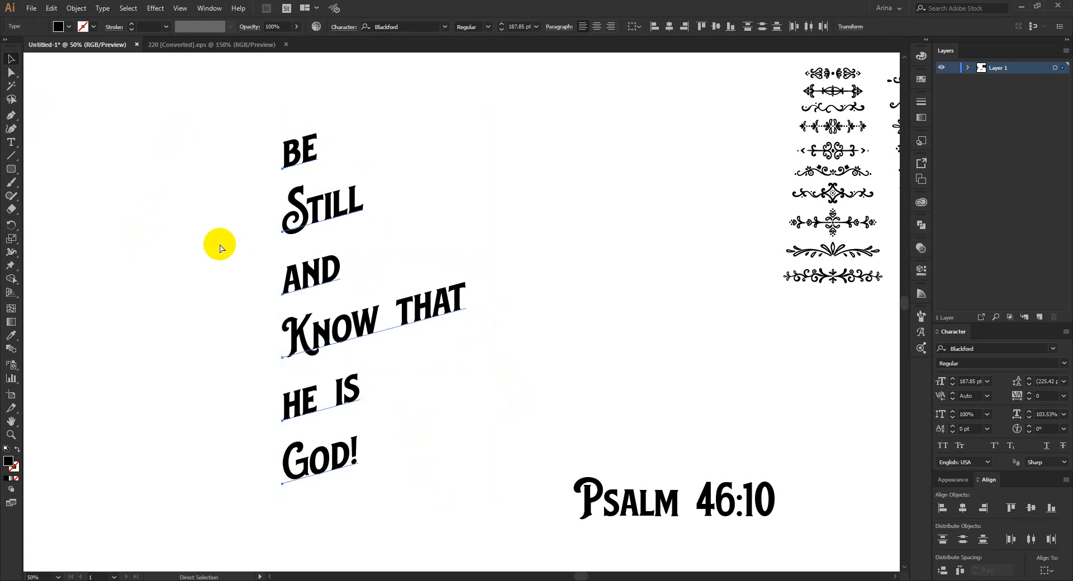
# Undo the letter replacement, the shear and the earlier capital T at the end of the "Know that" line
pyautogui.hotkey('ctrl', 'z')
pyautogui.hotkey('ctrl', 'z')
pyautogui.hotkey('ctrl', 'z')
pyautogui.hotkey('ctrl', 'z')
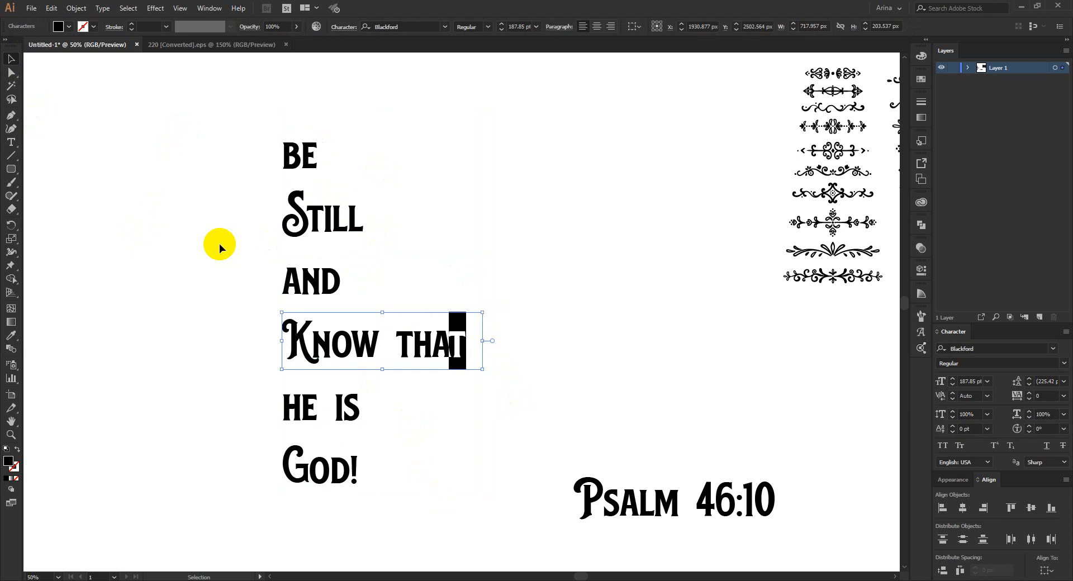
pyautogui.click(13, 57)
pyautogui.click(223, 223)
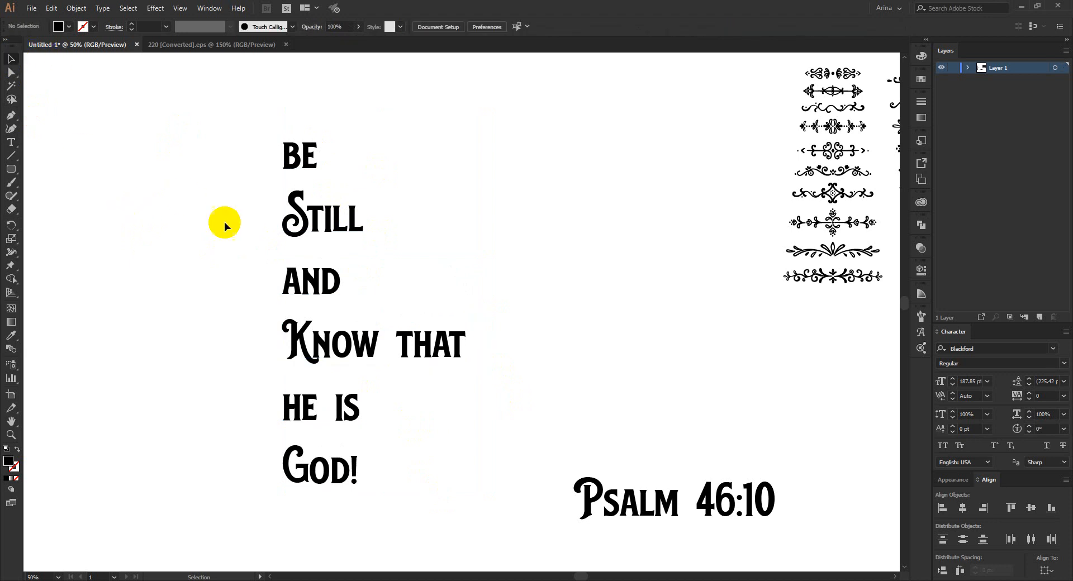
# Convert all six verse lines from "Be" to "God!" to outlines
pyautogui.scroll(1, 318, 180)
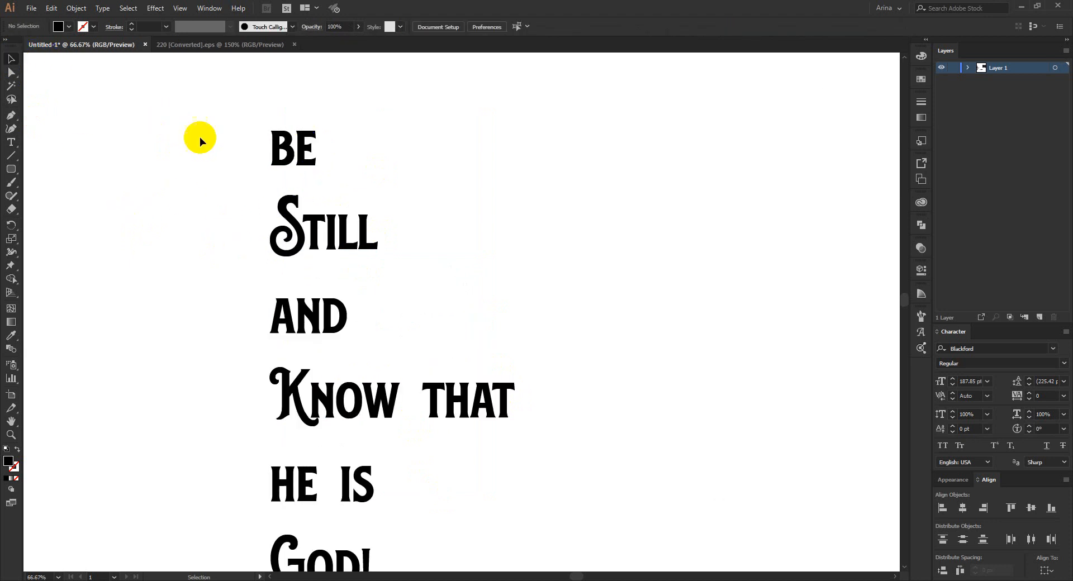
pyautogui.scroll(-1, 314, 168)
pyautogui.moveTo(244, 125); pyautogui.dragTo(414, 490)
pyautogui.rightClick(374, 343)
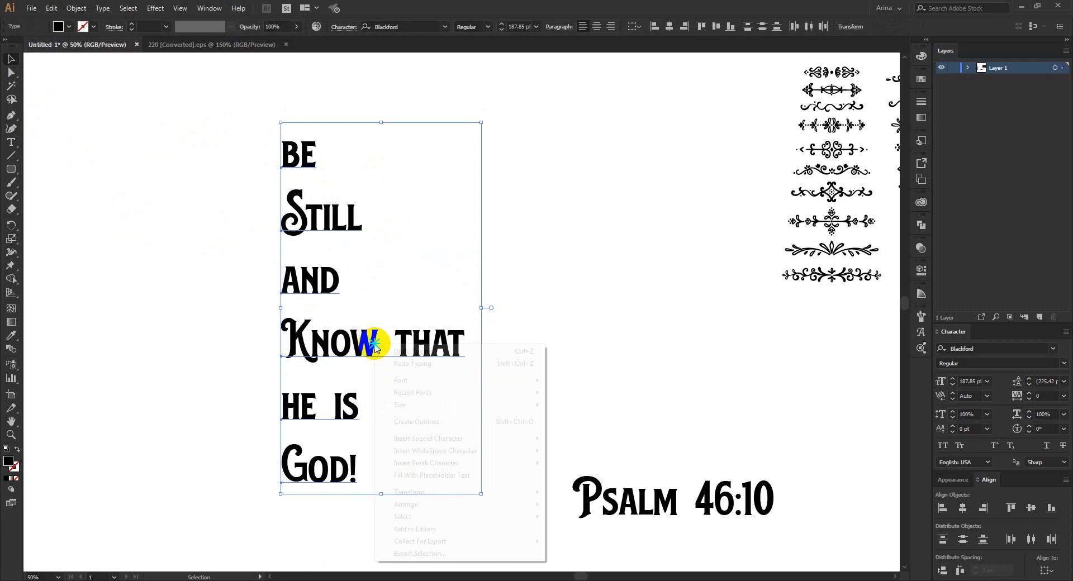
pyautogui.click(414, 422)
pyautogui.click(528, 264)
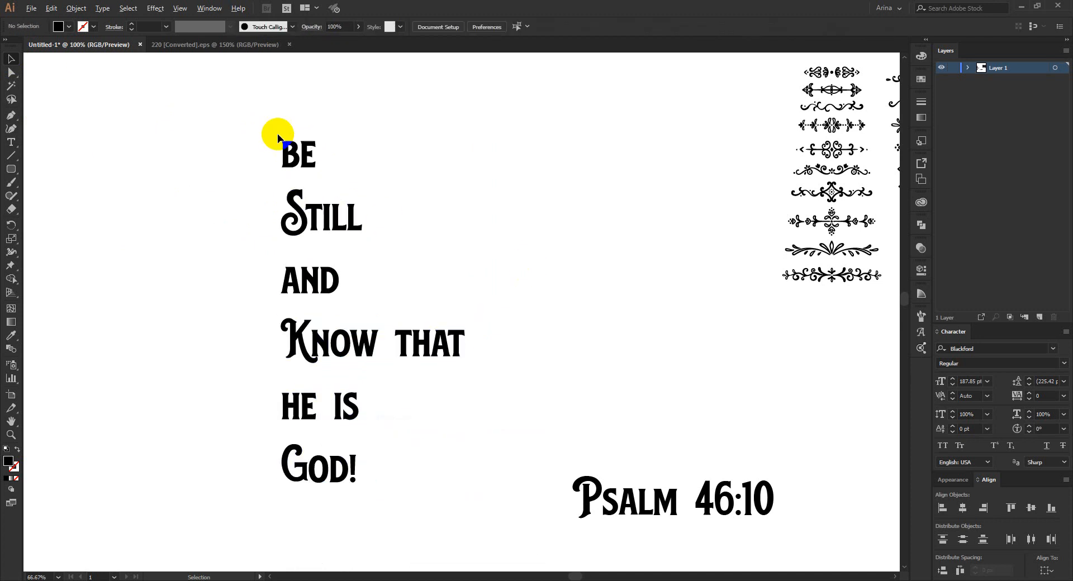
# Move the word "Be" down and to the right so it sits close above the small letters of "Still"
pyautogui.scroll(2, 277, 137)
pyautogui.moveTo(354, 202); pyautogui.dragTo(399, 253)
pyautogui.scroll(1, 397, 256)
pyautogui.click(477, 280)
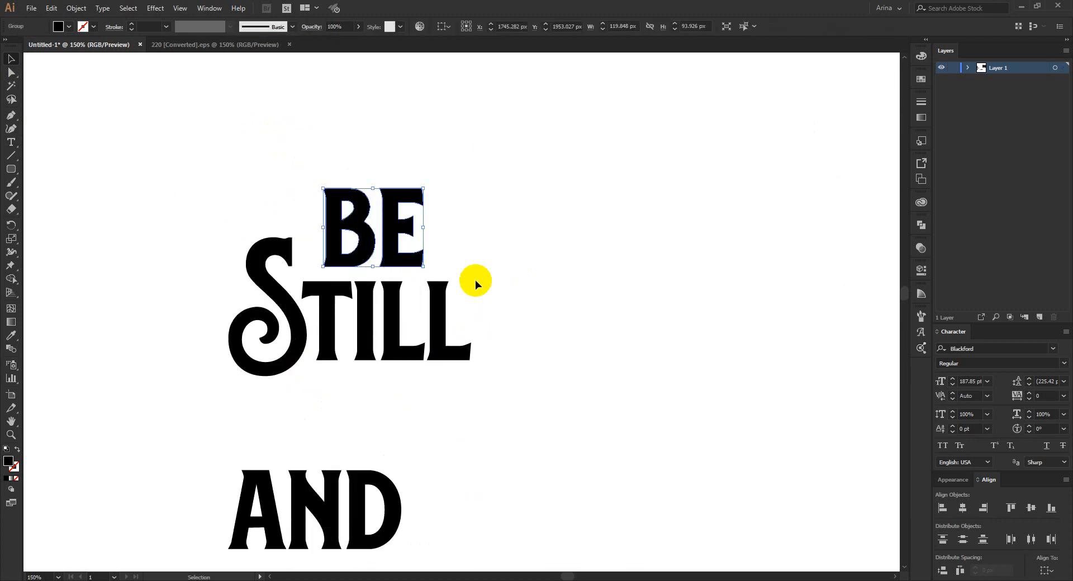
# Enlarge the last L of "Still" to about 79 × 142 px and align the word's letters on their vertical centers
pyautogui.doubleClick(428, 299)
pyautogui.click(442, 295)
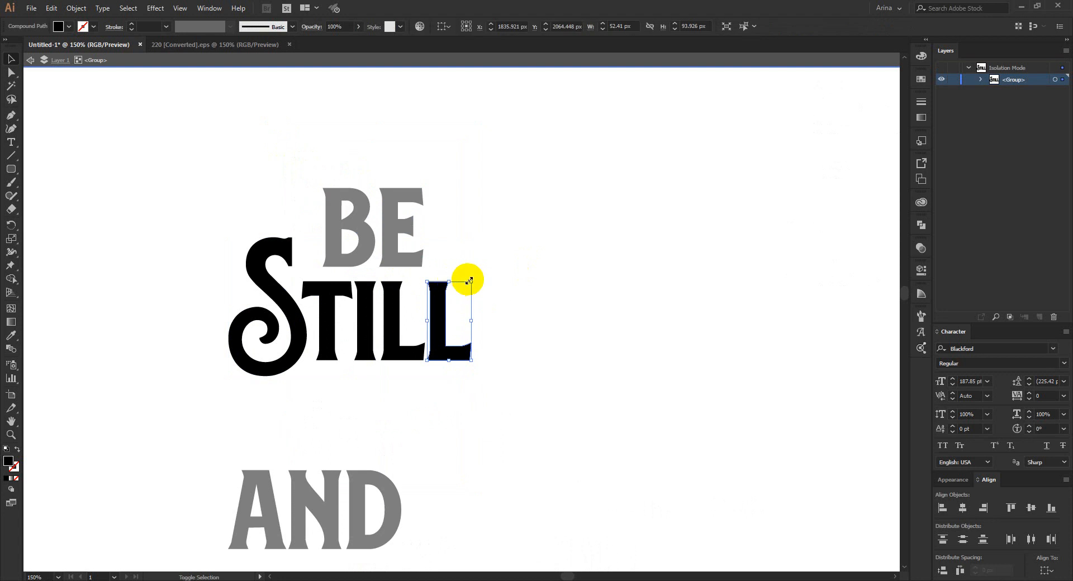
pyautogui.moveTo(471, 281); pyautogui.dragTo(494, 242)
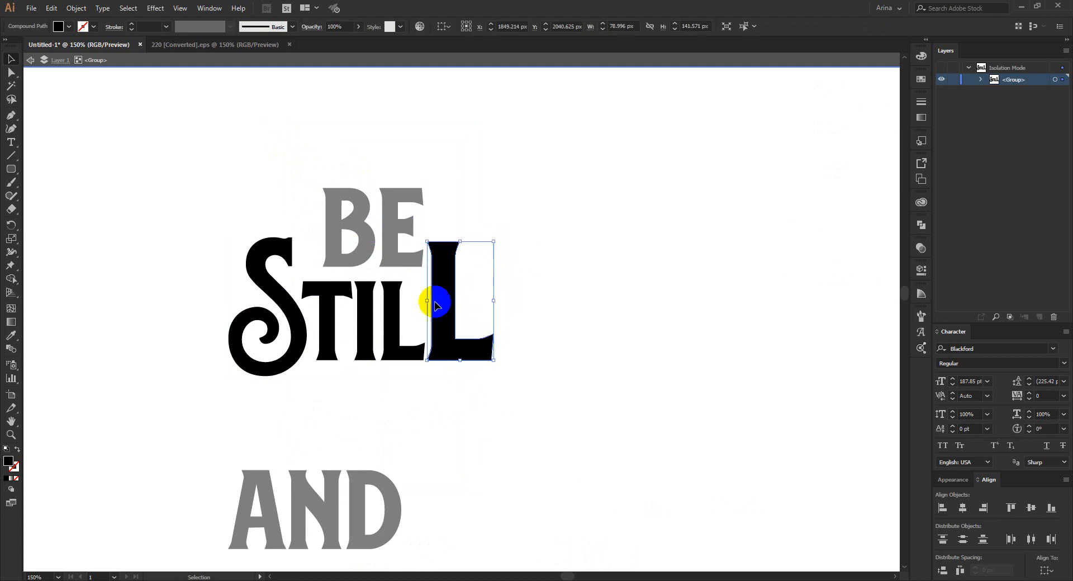
pyautogui.moveTo(463, 392); pyautogui.dragTo(218, 321)
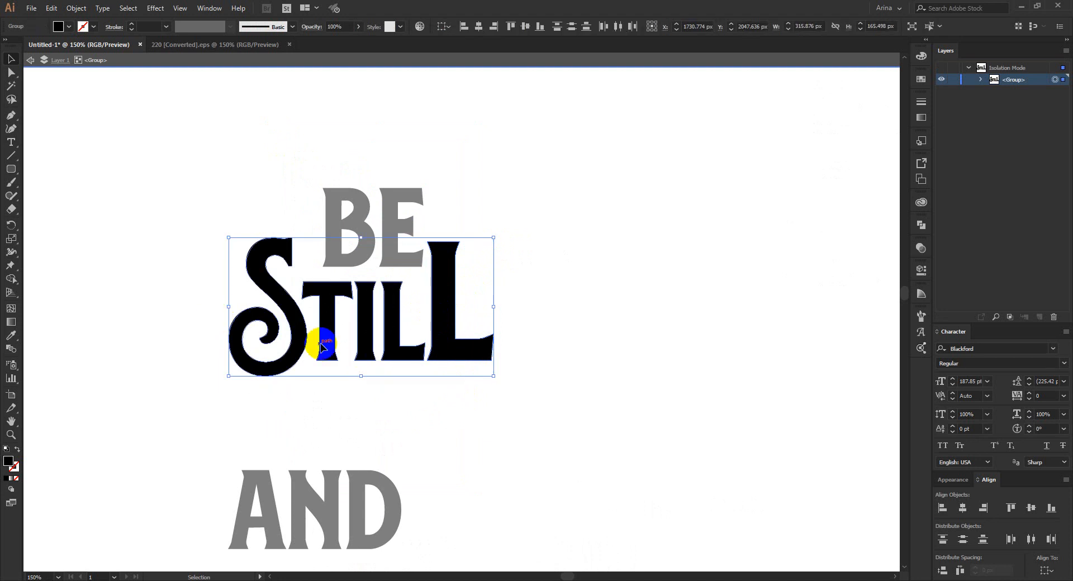
pyautogui.click(529, 28)
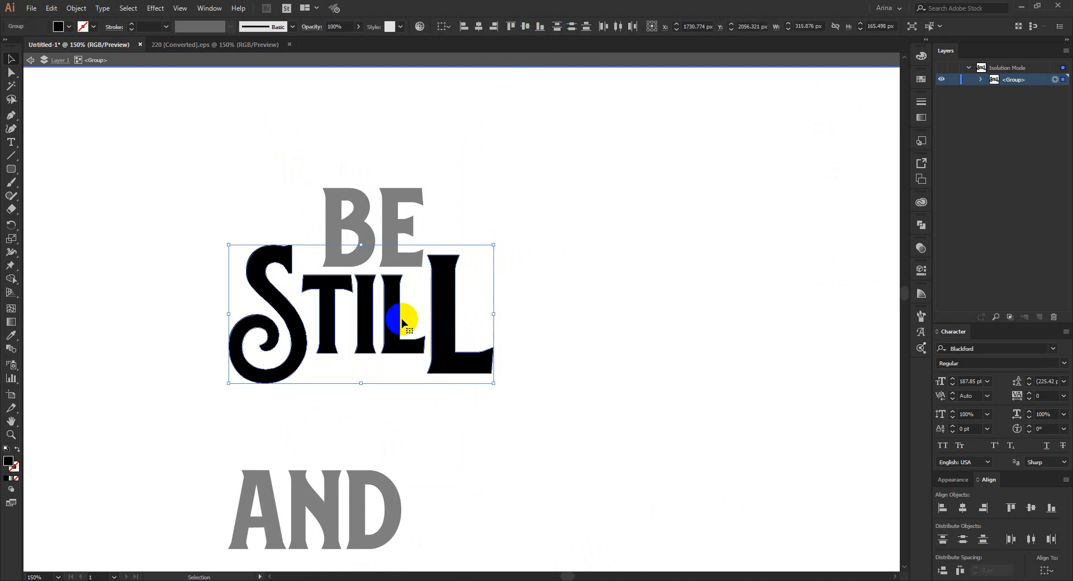
pyautogui.click(543, 313)
pyautogui.doubleClick(529, 316)
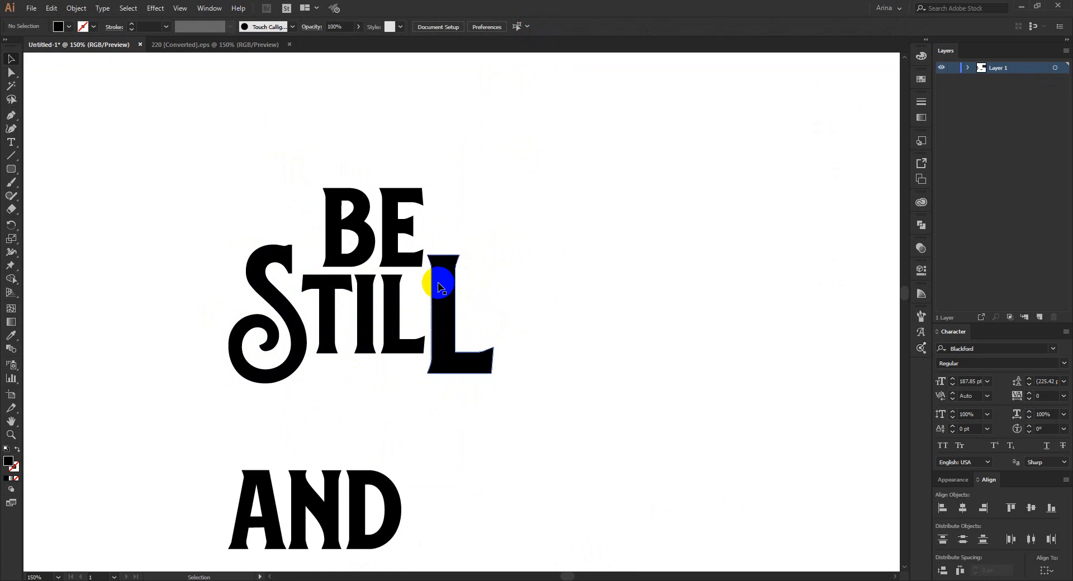
# Shift the word "Be" slightly left, between the tall S and L of "Still"
pyautogui.moveTo(388, 235); pyautogui.dragTo(418, 235)
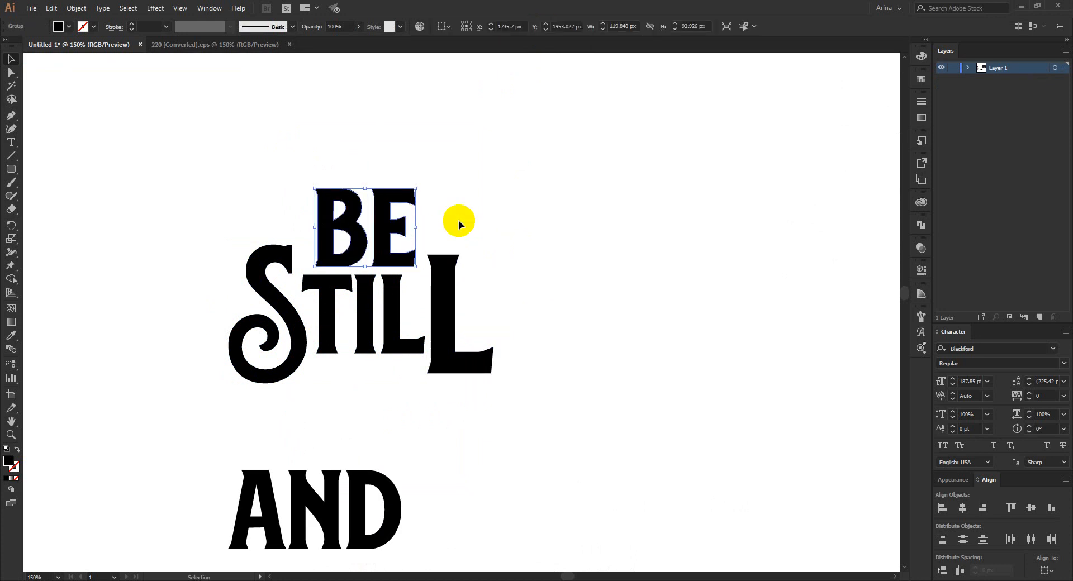
pyautogui.click(458, 223)
# Scale the word "and" down to about 141 × 64 px and tuck it directly beneath the middle letters of "Still"
pyautogui.scroll(-1, 355, 307)
pyautogui.click(370, 448)
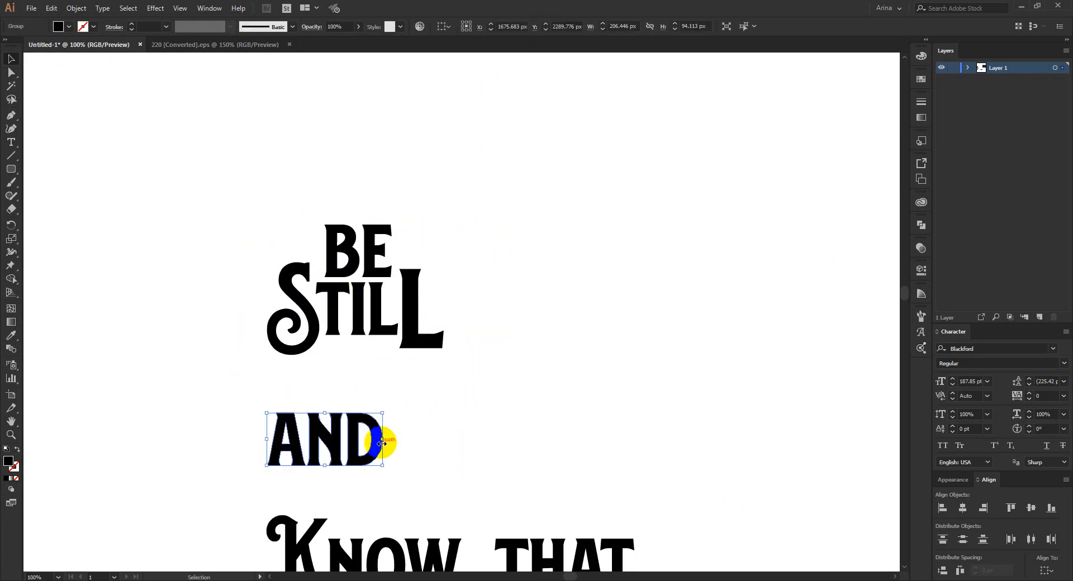
pyautogui.moveTo(384, 439); pyautogui.dragTo(382, 361)
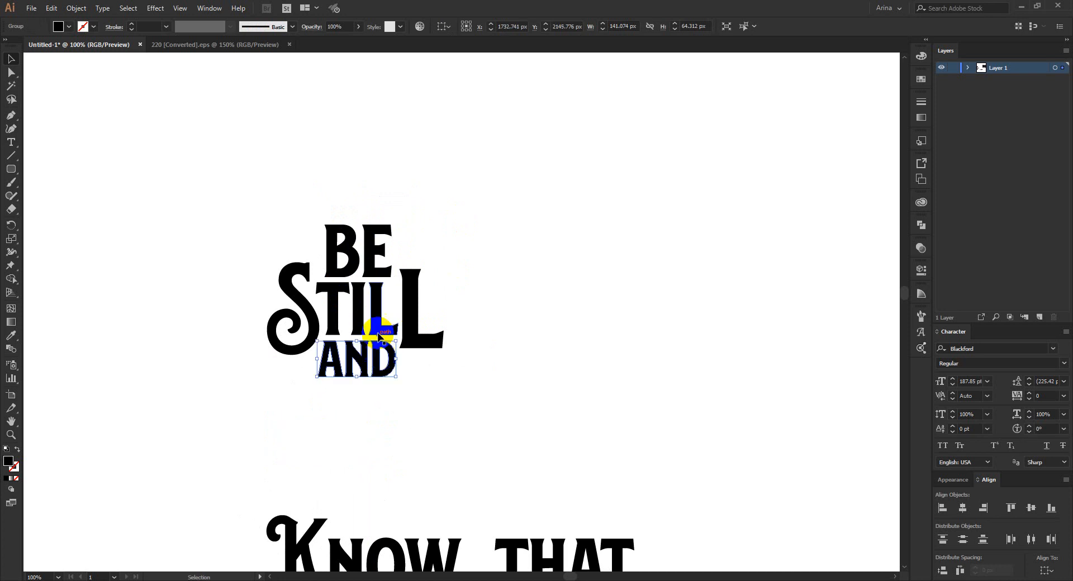
pyautogui.click(427, 390)
# Move "Know that" directly beneath "and" and scale it down to roughly the width of "Still"
pyautogui.scroll(-2, 425, 436)
pyautogui.moveTo(421, 491); pyautogui.dragTo(395, 373)
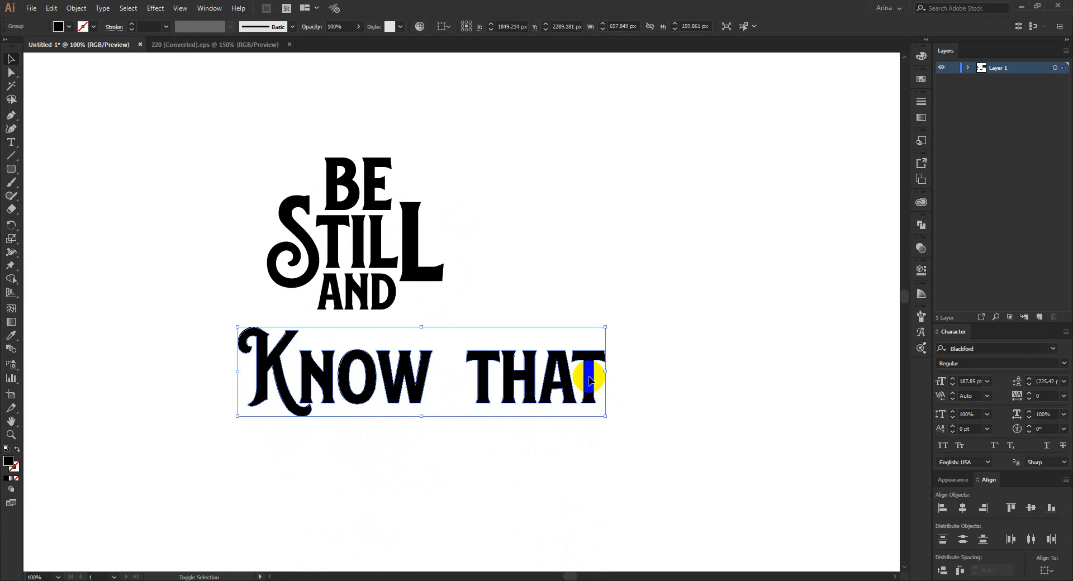
pyautogui.moveTo(605, 371); pyautogui.dragTo(540, 371)
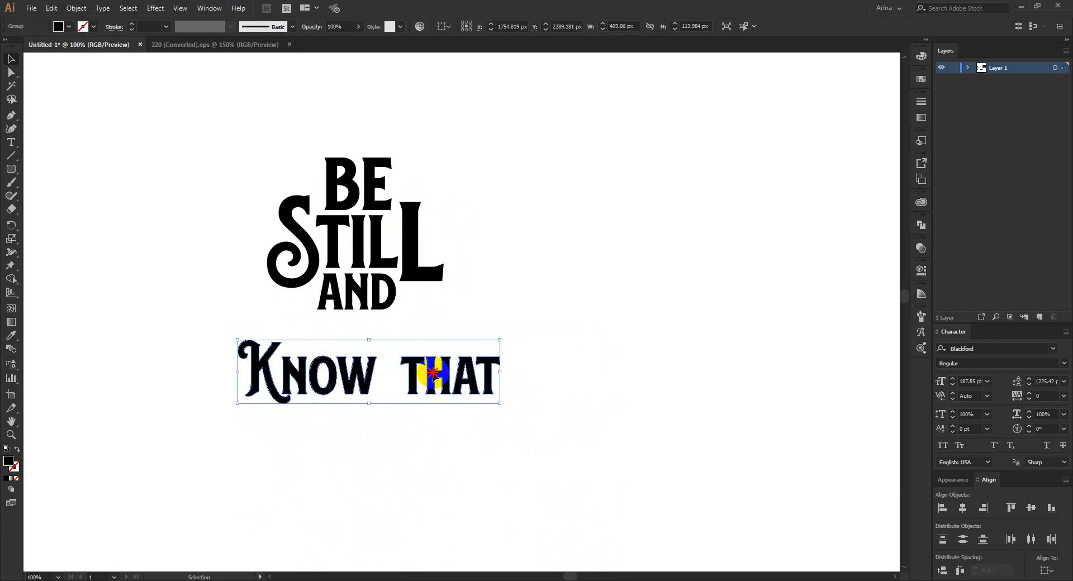
pyautogui.moveTo(438, 372); pyautogui.dragTo(465, 332)
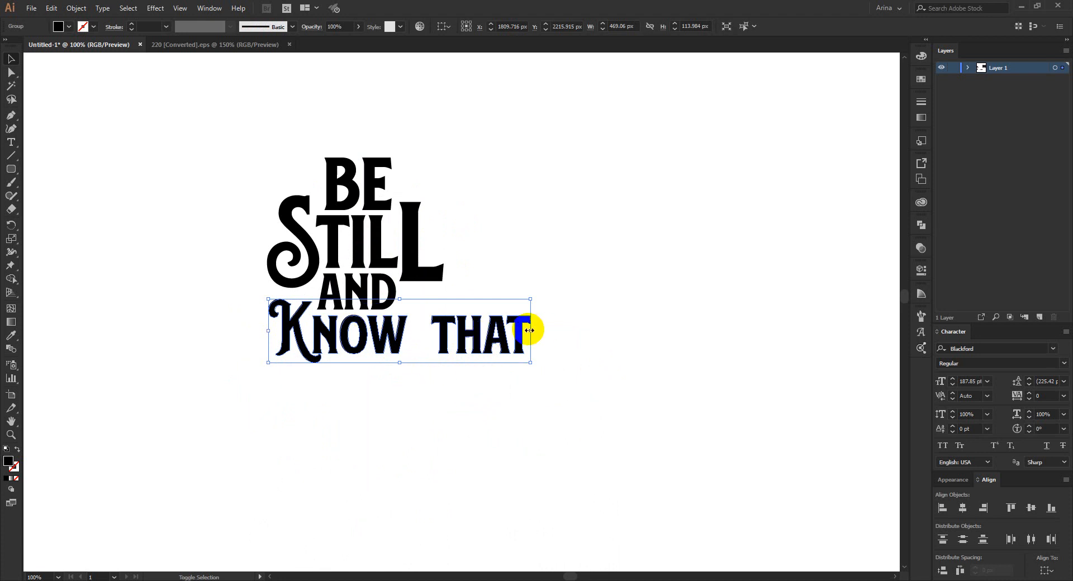
pyautogui.moveTo(529, 330); pyautogui.dragTo(445, 302)
# Enlarge the last letter T of "Know that" to about 37.5 × 58.3 px inside its group
pyautogui.doubleClick(418, 331)
pyautogui.click(418, 330)
pyautogui.scroll(1, 383, 330)
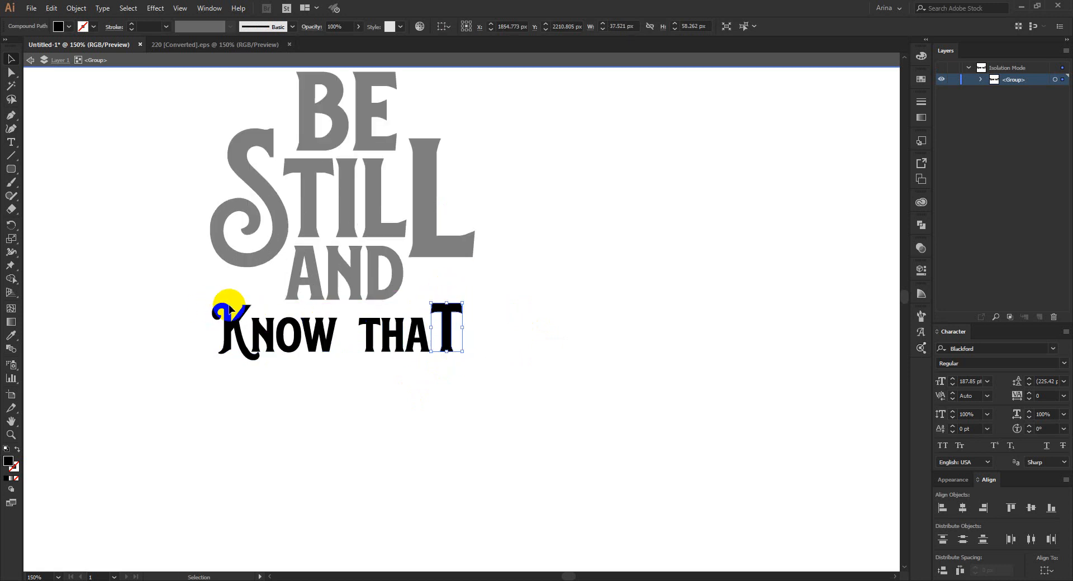
# Enlarge the final T of "Know that" to about the K's height and vertically center all its letters inside the group
pyautogui.moveTo(447, 352); pyautogui.dragTo(446, 361)
pyautogui.click(485, 401)
pyautogui.moveTo(484, 401); pyautogui.dragTo(159, 316)
pyautogui.click(537, 29)
pyautogui.click(529, 30)
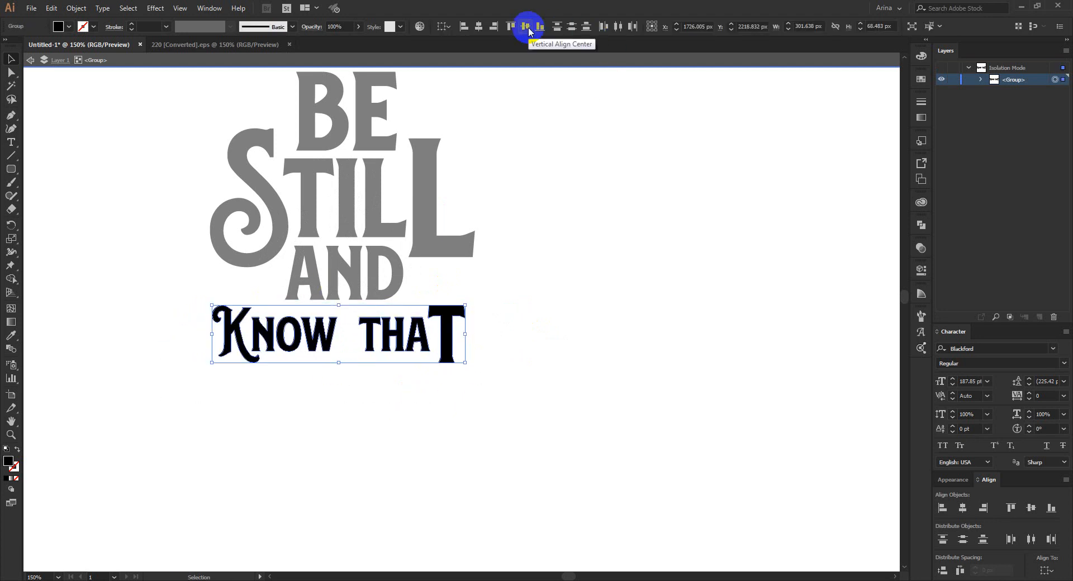
pyautogui.doubleClick(409, 407)
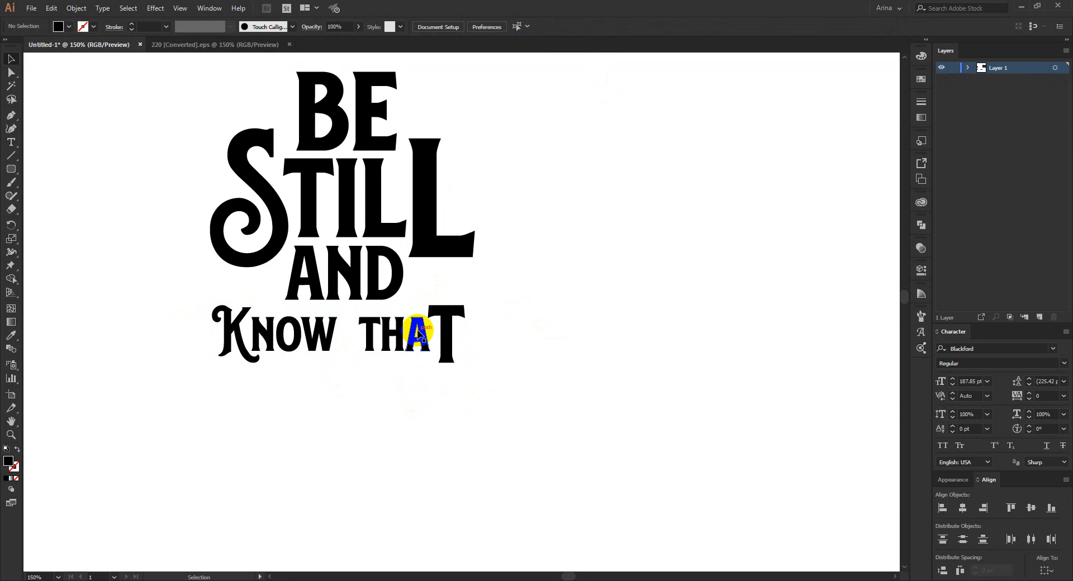
# Nudge "Know that" upward until it sits closely beneath "and", with the K and T flanking that word
pyautogui.click(418, 331)
pyautogui.press('Up')
pyautogui.press('Up')
pyautogui.press('Up')
pyautogui.press('Up')
pyautogui.press('Up')
pyautogui.press('Up')
pyautogui.press('Up')
pyautogui.press('Up')
pyautogui.press('Up')
pyautogui.press('Up')
pyautogui.press('Up')
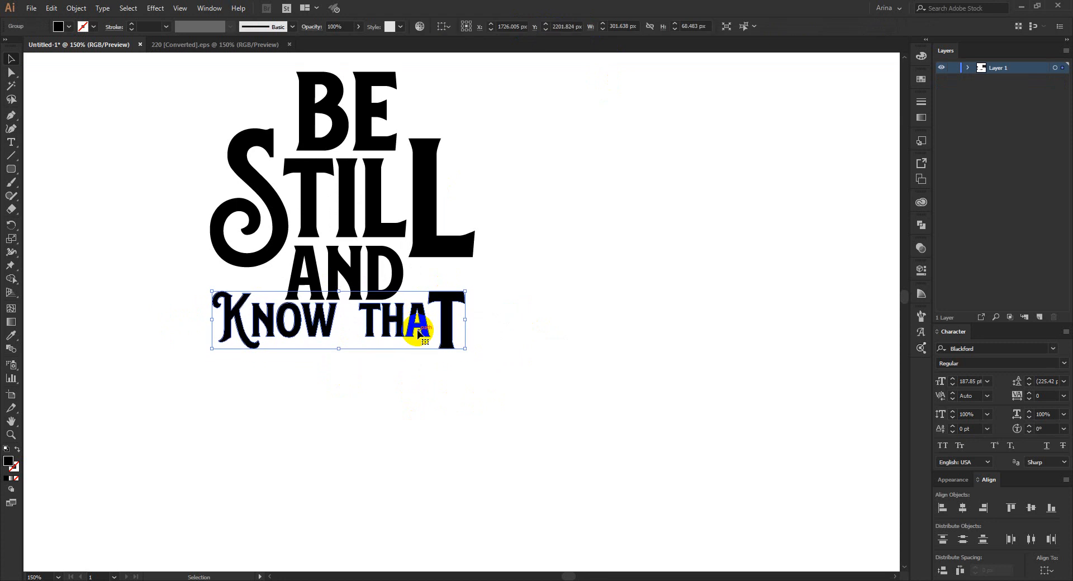
pyautogui.press('Down')
pyautogui.press('Down')
pyautogui.press('Down')
pyautogui.press('Down')
pyautogui.press('Down')
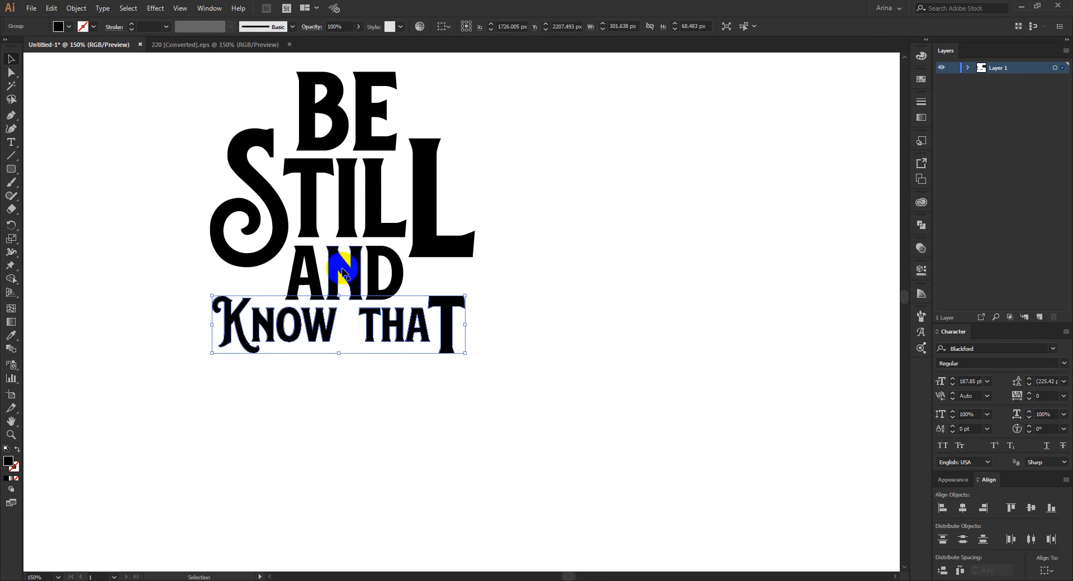
pyautogui.click(401, 410)
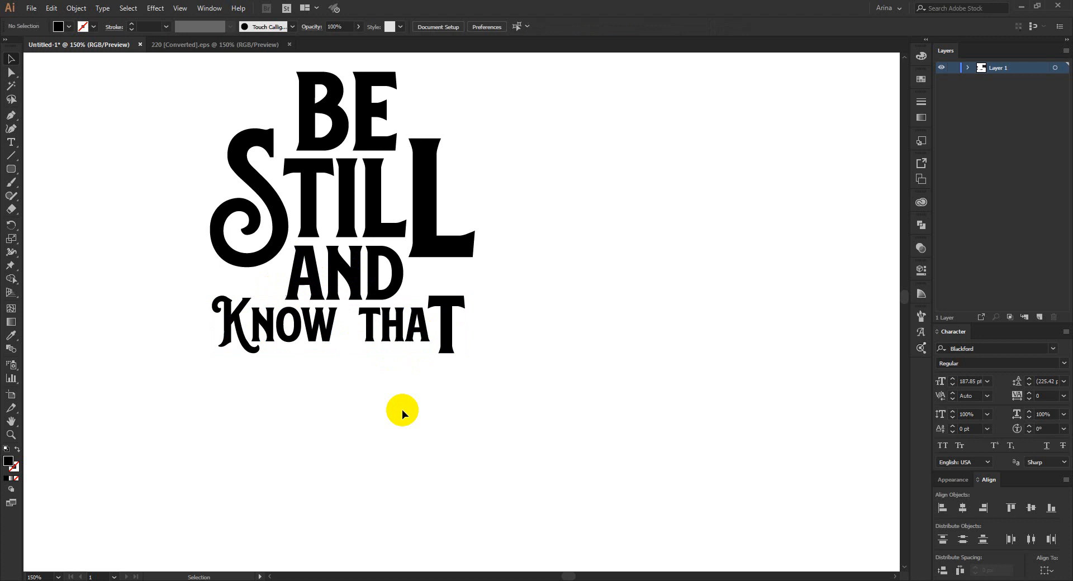
# Move the words "He is" up beneath "Know that", roughly centered under the stacked text
pyautogui.scroll(-1, 394, 357)
pyautogui.scroll(-1, 343, 288)
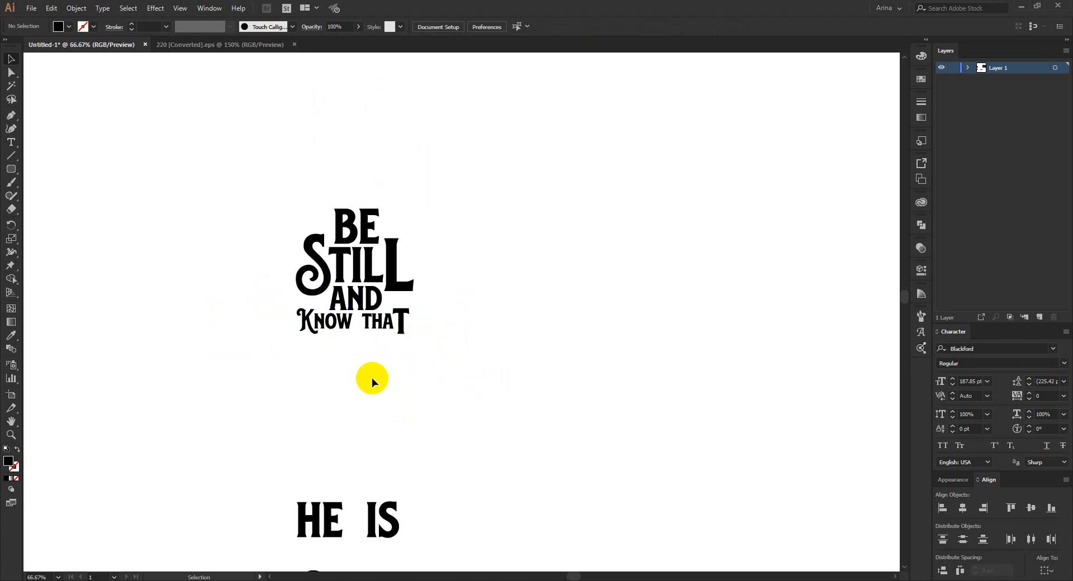
pyautogui.moveTo(311, 506); pyautogui.dragTo(336, 348)
pyautogui.scroll(1, 341, 325)
pyautogui.moveTo(454, 376); pyautogui.dragTo(423, 375)
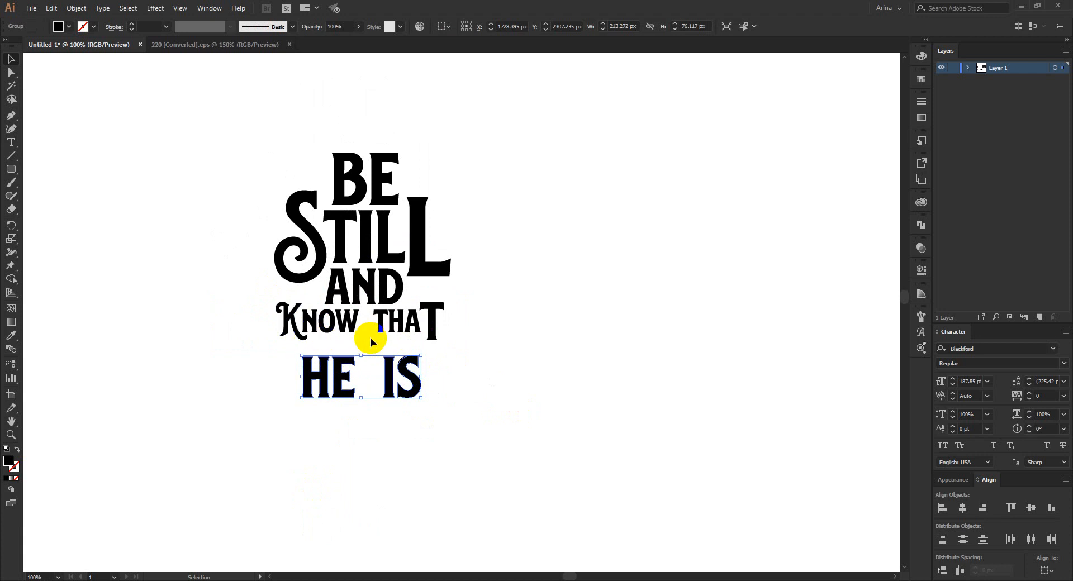
# Enlarge the letter K of "Know that" slightly down and outward inside its group
pyautogui.scroll(2, 334, 337)
pyautogui.doubleClick(268, 337)
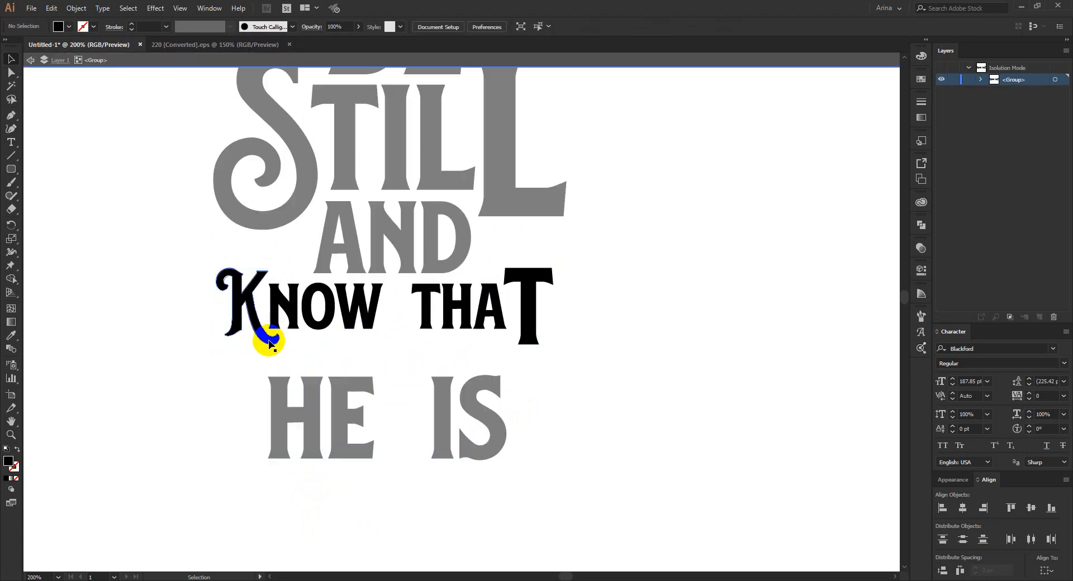
pyautogui.click(266, 340)
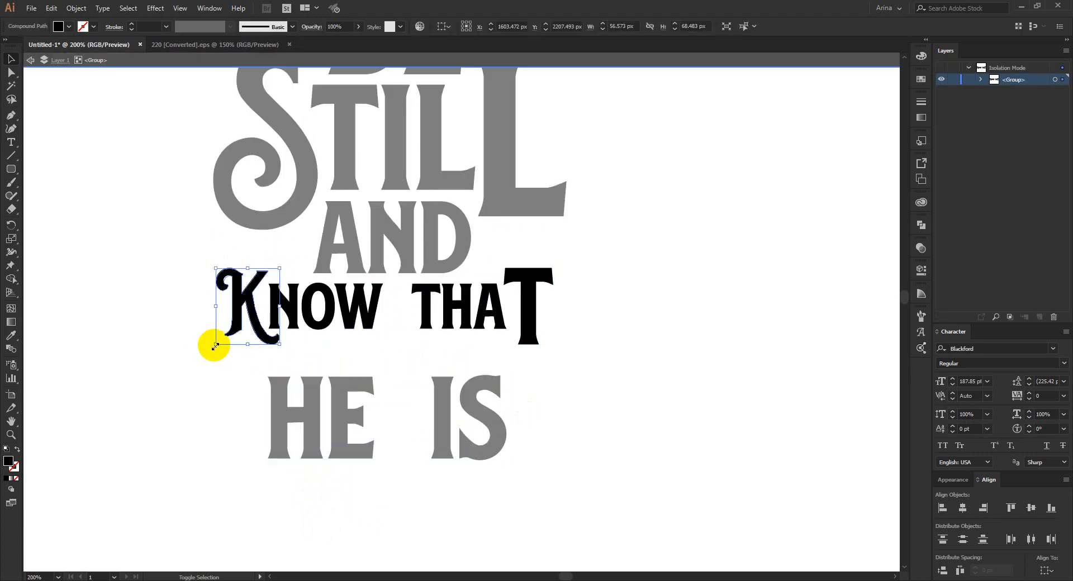
pyautogui.moveTo(216, 346); pyautogui.dragTo(208, 353)
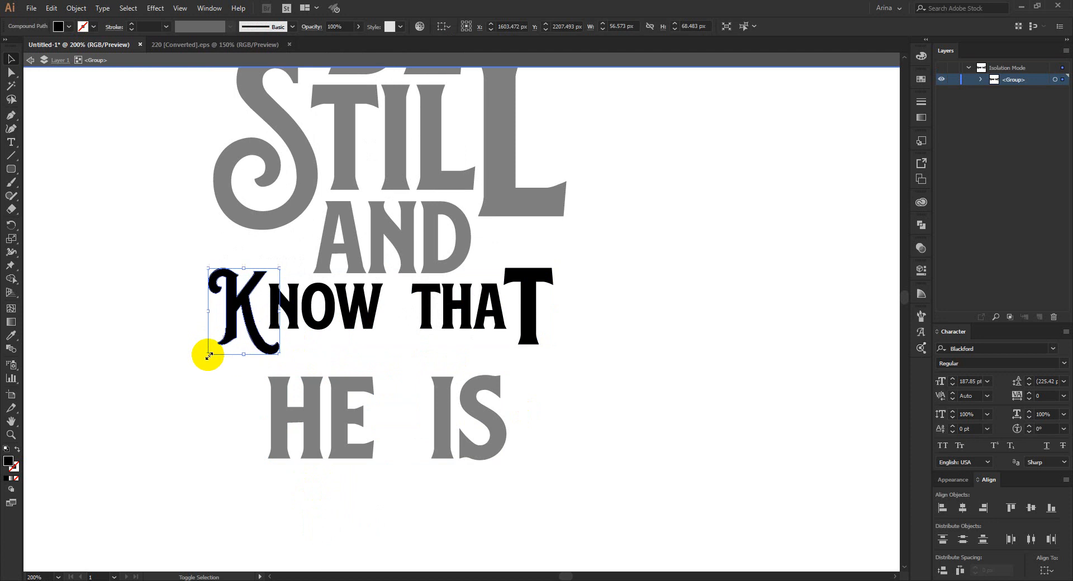
pyautogui.doubleClick(387, 347)
# Scale "He is" down to about 200 × 72 px and nudge it between the K's tail and the T of "Know that"
pyautogui.moveTo(360, 378); pyautogui.dragTo(509, 387)
pyautogui.press('Up')
pyautogui.press('Up')
pyautogui.press('Up')
pyautogui.press('Up')
pyautogui.press('Up')
pyautogui.press('Up')
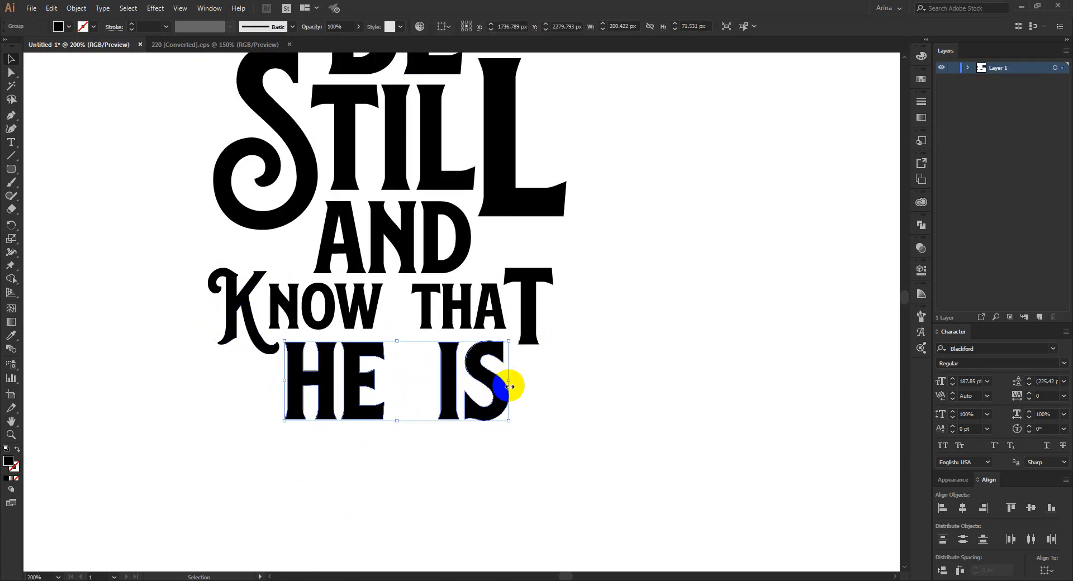
pyautogui.press('Up')
pyautogui.press('Up')
pyautogui.press('Up')
pyautogui.press('Up')
pyautogui.press('Right')
pyautogui.press('Right')
pyautogui.press('Down')
pyautogui.press('Down')
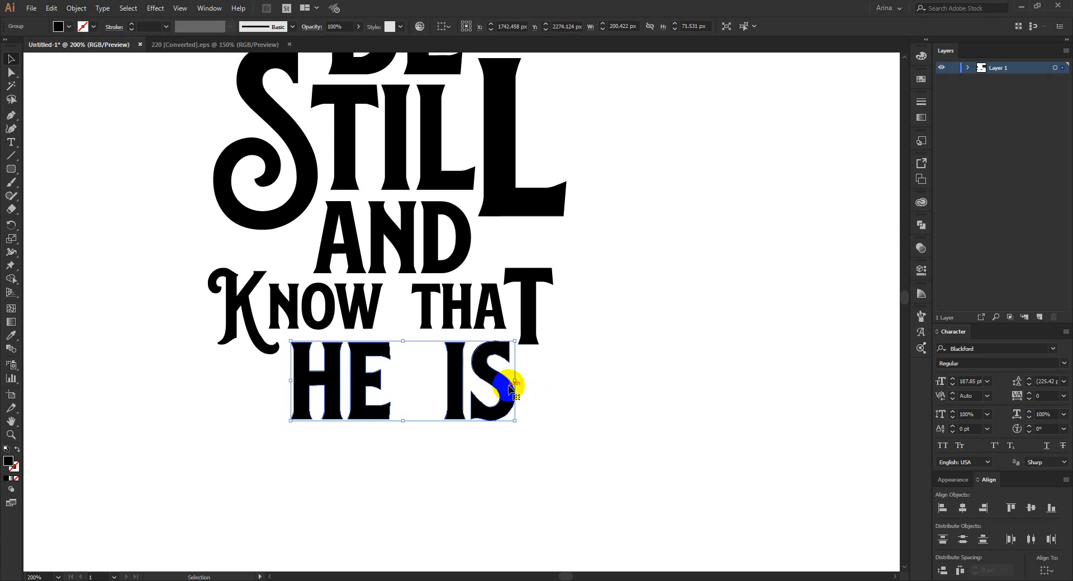
pyautogui.scroll(1, 463, 353)
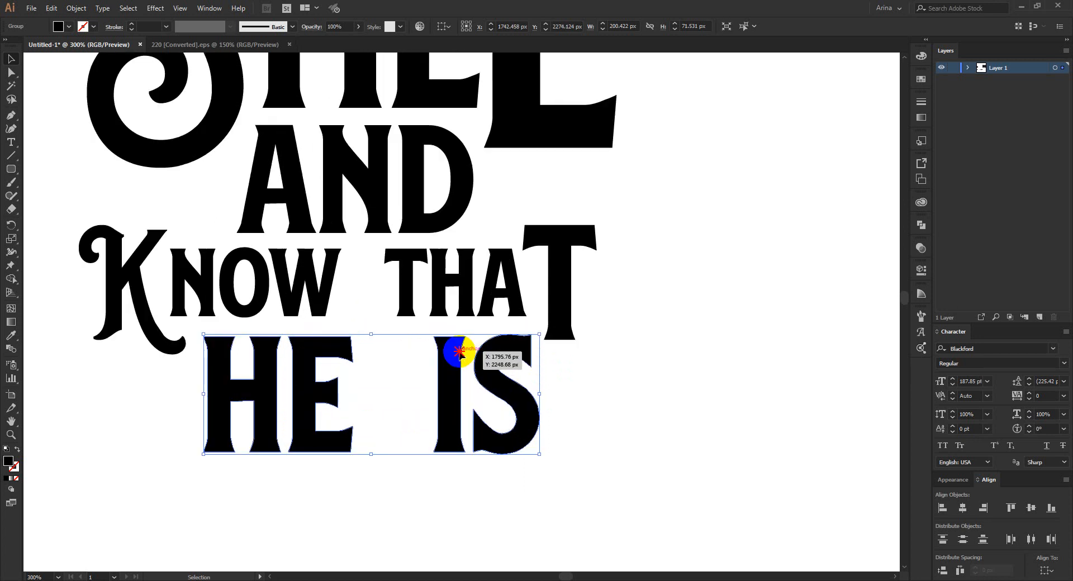
pyautogui.moveTo(460, 352); pyautogui.dragTo(456, 350)
pyautogui.scroll(-2, 414, 338)
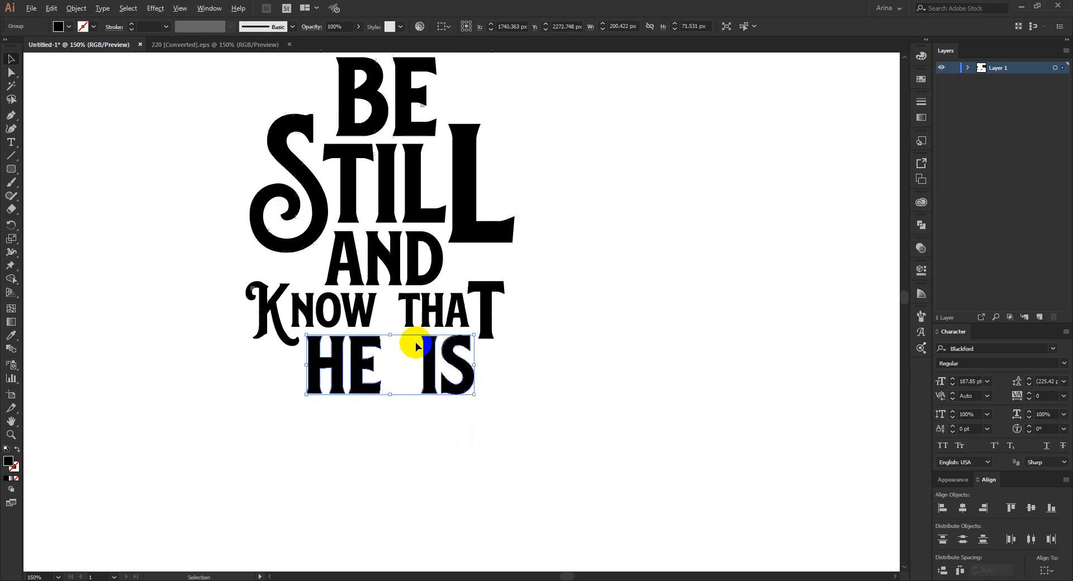
pyautogui.scroll(-2, 464, 363)
pyautogui.click(491, 373)
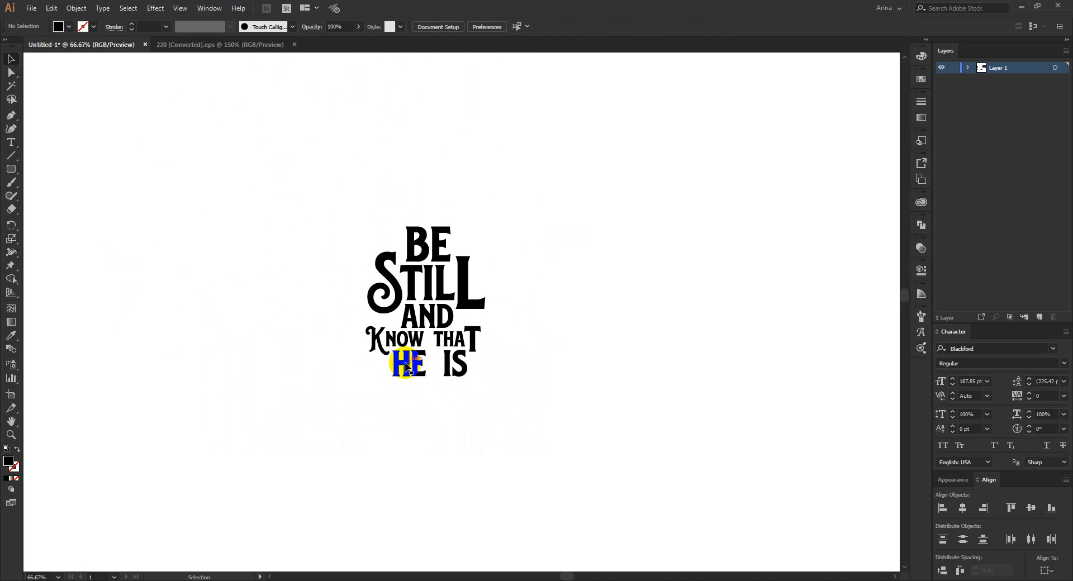
# Move "God!" up closer to "He is" and delete its exclamation mark inside the group
pyautogui.scroll(-3, 433, 335)
pyautogui.moveTo(442, 531); pyautogui.dragTo(471, 378)
pyautogui.scroll(1, 473, 377)
pyautogui.doubleClick(475, 362)
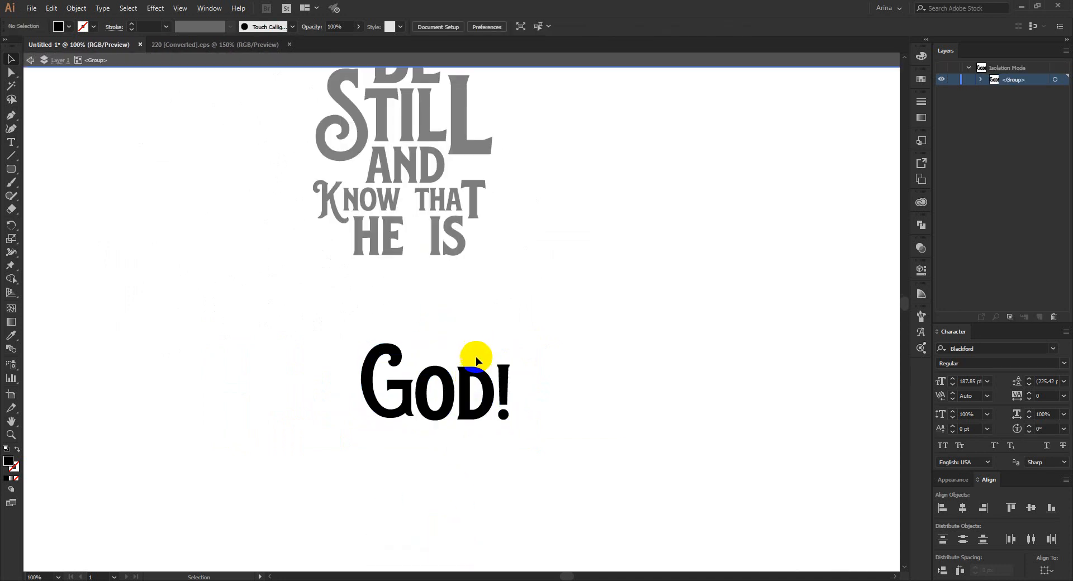
pyautogui.click(502, 378)
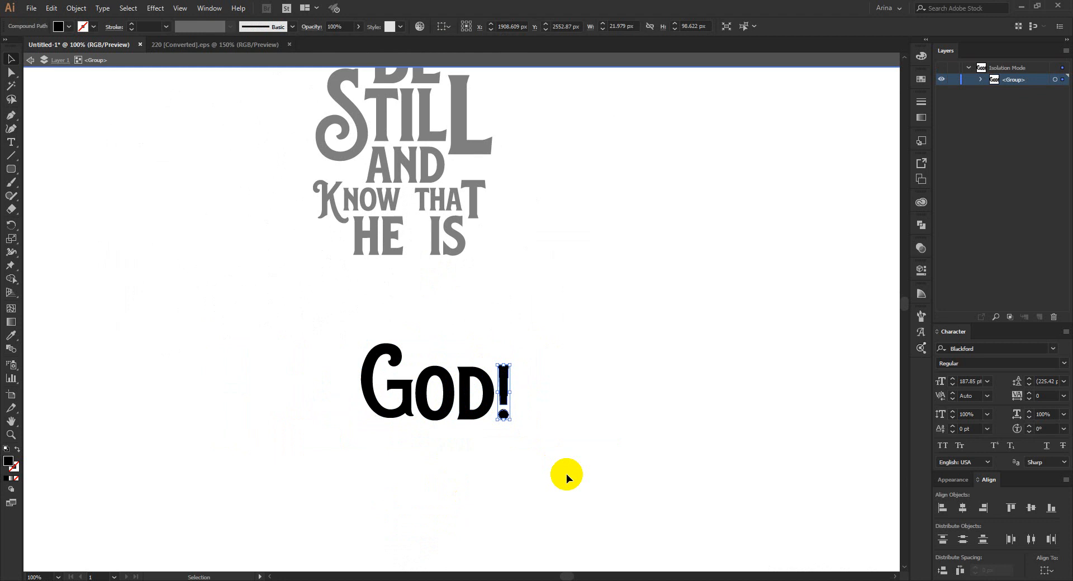
pyautogui.press('Delete')
# Try enlarging the D of "God" to about 96 × 138 px and vertically centering the word's letters
pyautogui.click(485, 376)
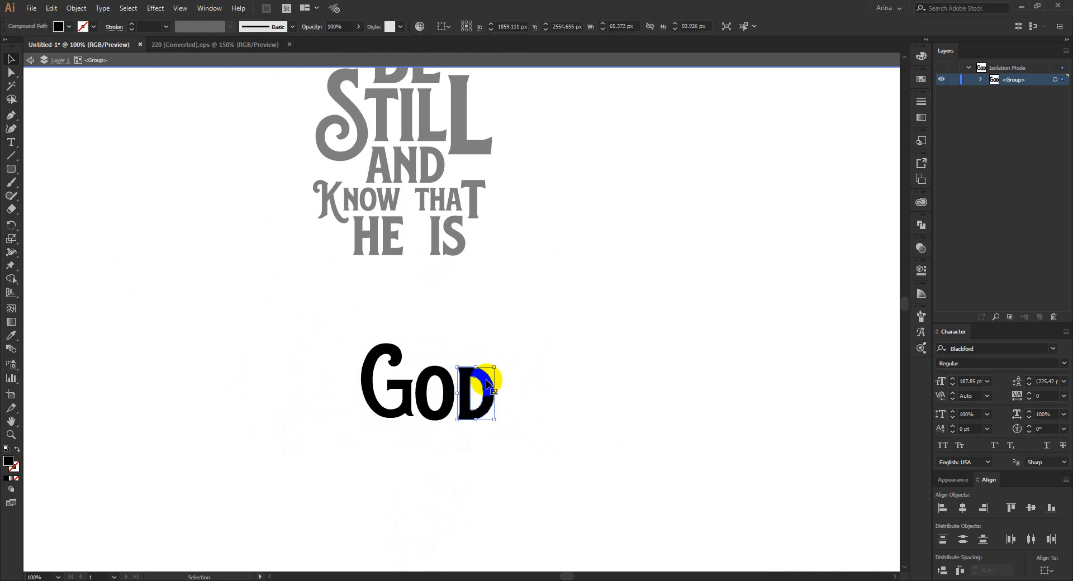
pyautogui.moveTo(480, 367); pyautogui.dragTo(477, 343)
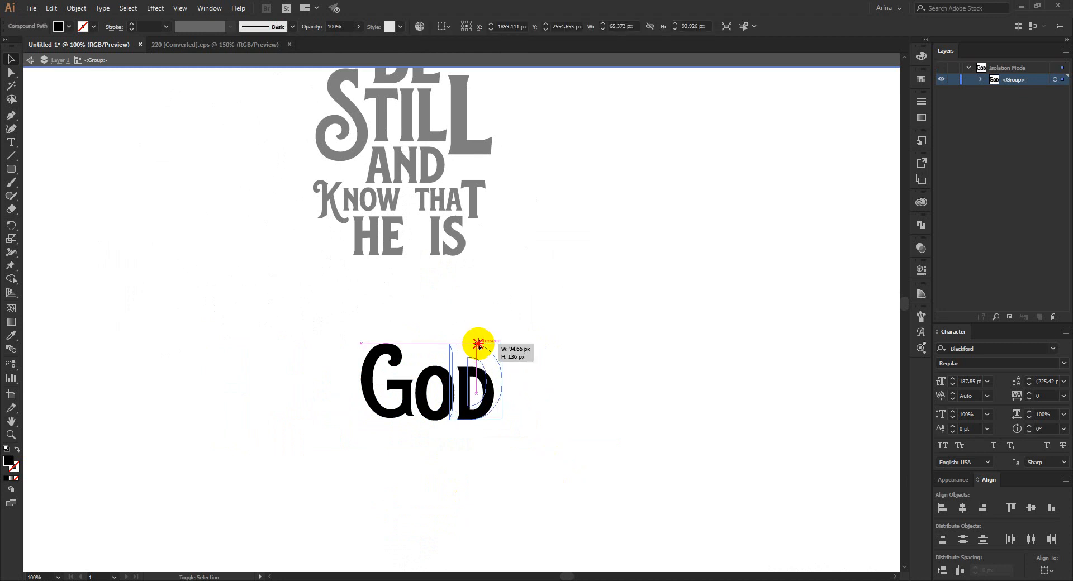
pyautogui.moveTo(476, 419); pyautogui.dragTo(478, 424)
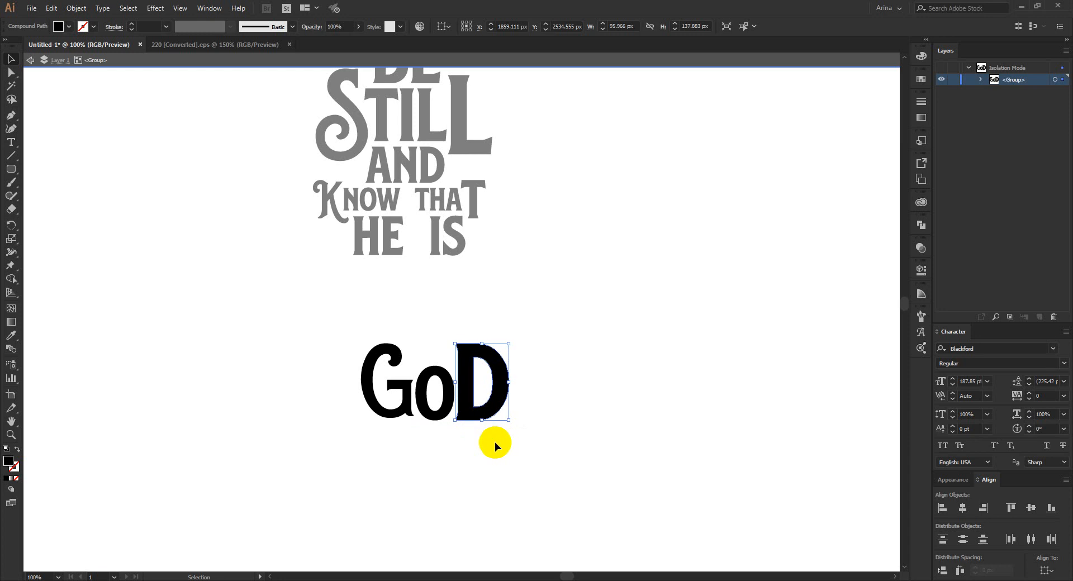
pyautogui.moveTo(560, 471); pyautogui.dragTo(228, 333)
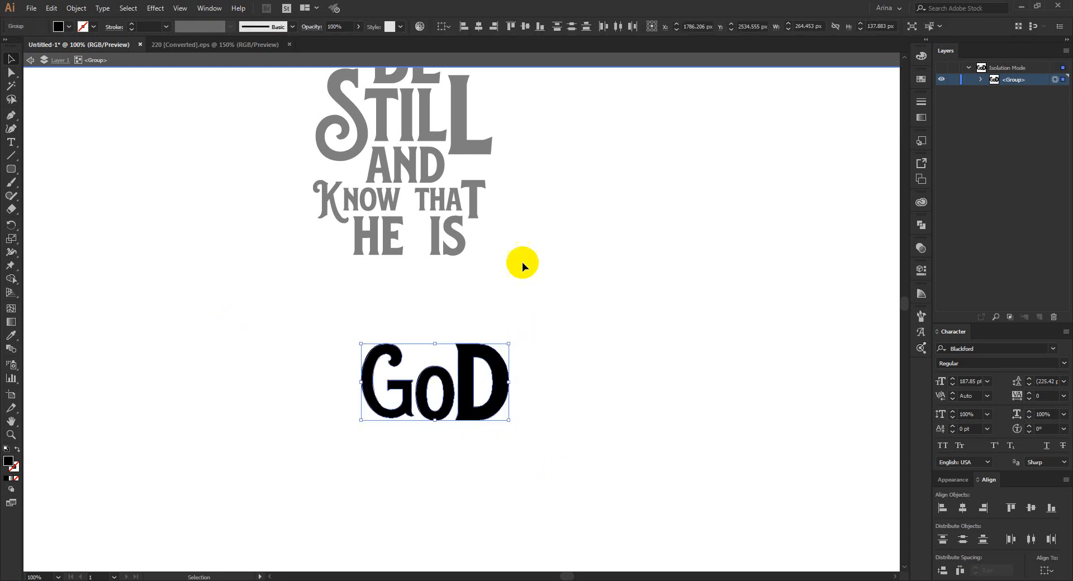
pyautogui.click(526, 27)
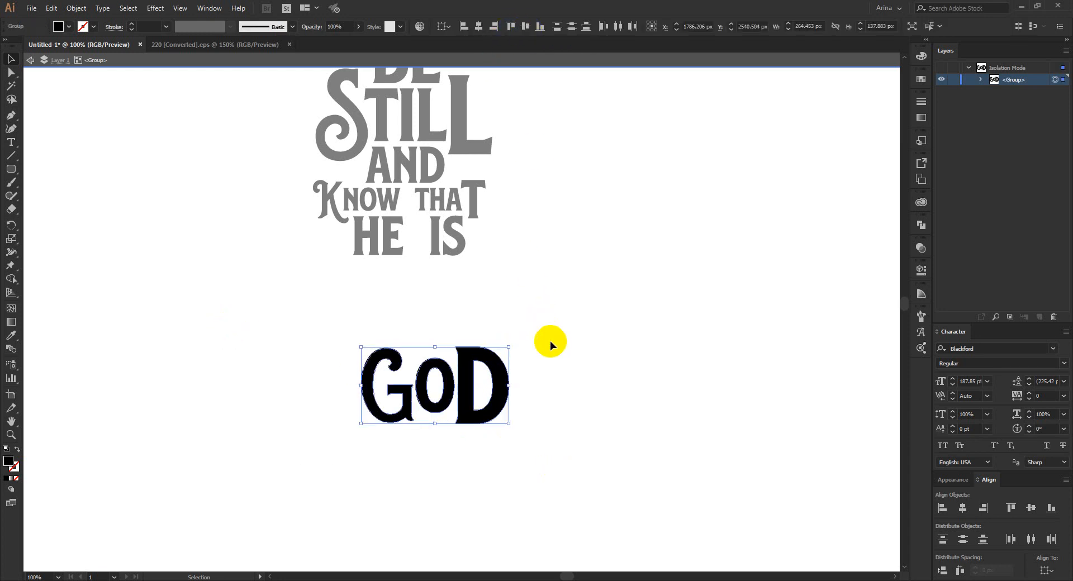
# Undo the vertical alignment and the enlargement of the letter D
pyautogui.hotkey('ctrl', 'z')
pyautogui.hotkey('ctrl', 'z')
pyautogui.hotkey('ctrl', 'z')
pyautogui.hotkey('ctrl', 'z')
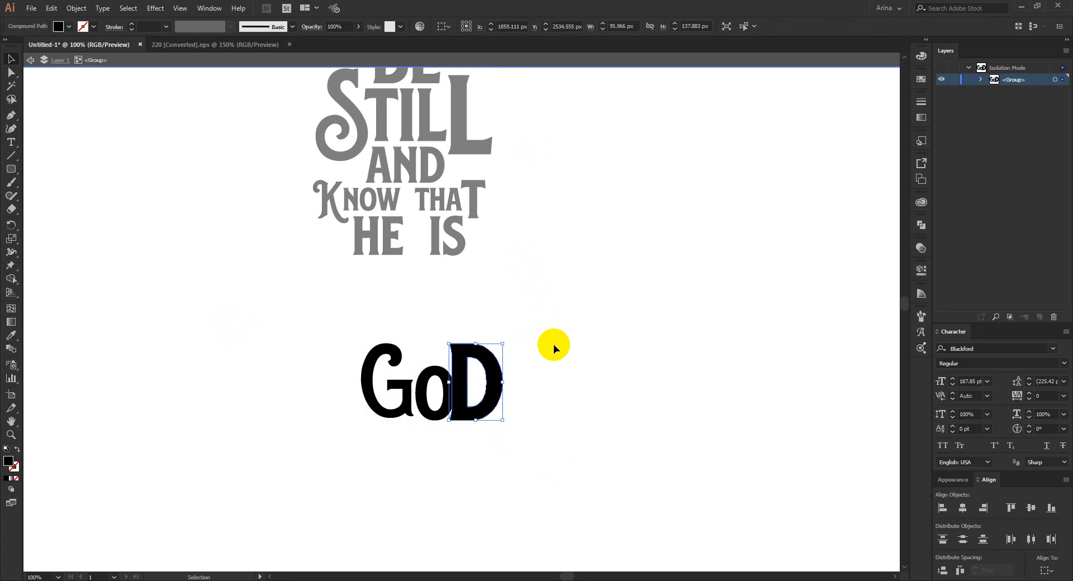
pyautogui.hotkey('ctrl', 'z')
pyautogui.hotkey('ctrl', 'z')
pyautogui.hotkey('ctrl', 'z')
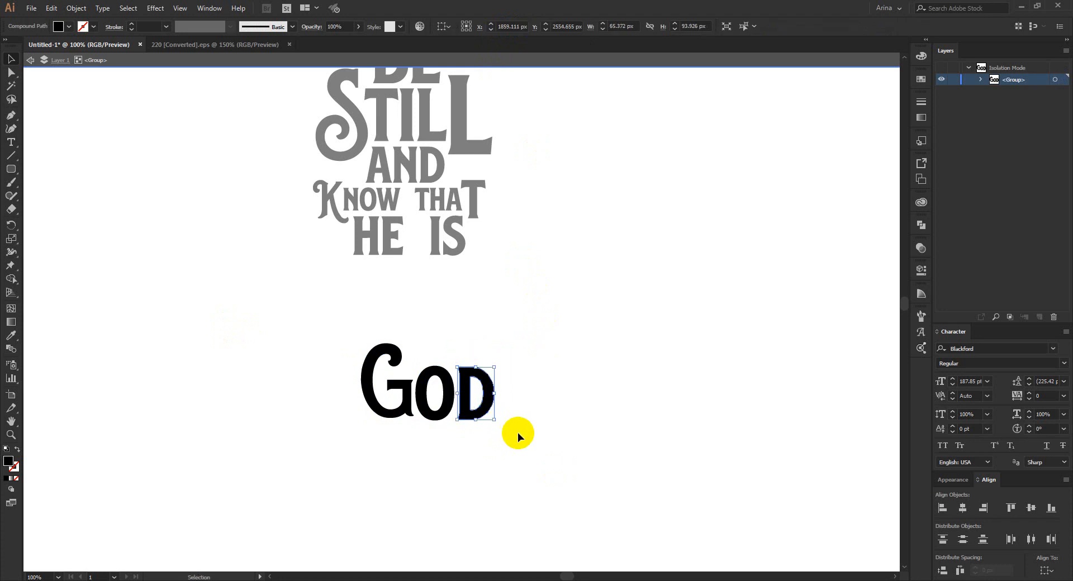
# Vertically center the three letters of "God" on each other
pyautogui.moveTo(529, 443); pyautogui.dragTo(216, 311)
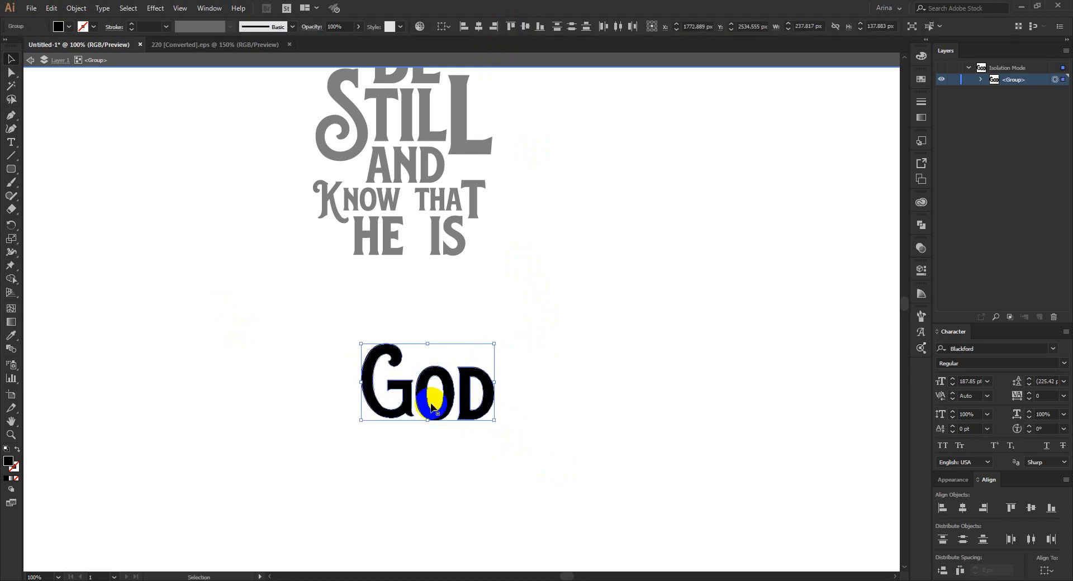
pyautogui.click(524, 26)
pyautogui.click(576, 350)
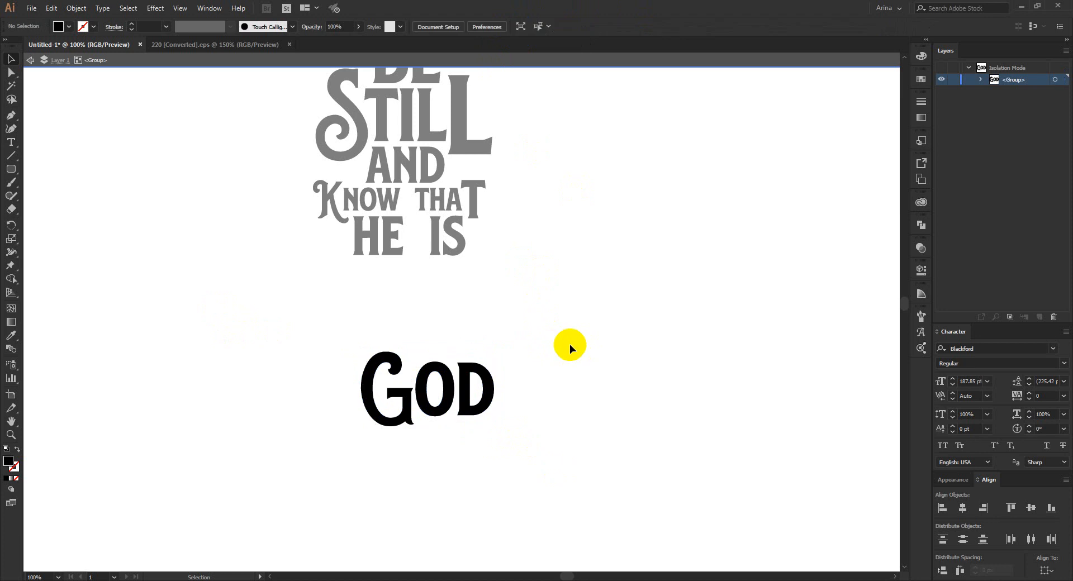
# Enlarge the letters O and D of "God" together to about 166 × 116 px and shift them slightly away from the G
pyautogui.click(479, 403)
pyautogui.scroll(1, 478, 402)
pyautogui.click(461, 366)
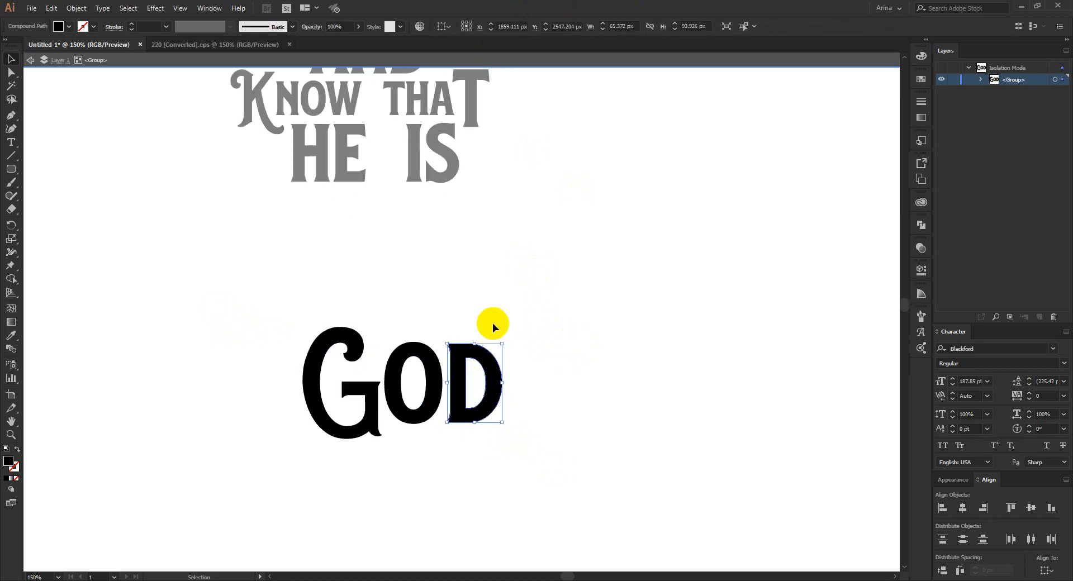
pyautogui.keyDown('shift'); pyautogui.click(426, 369); pyautogui.keyUp('shift')
pyautogui.moveTo(443, 425); pyautogui.dragTo(448, 439)
pyautogui.hotkey('shift', 'Right')
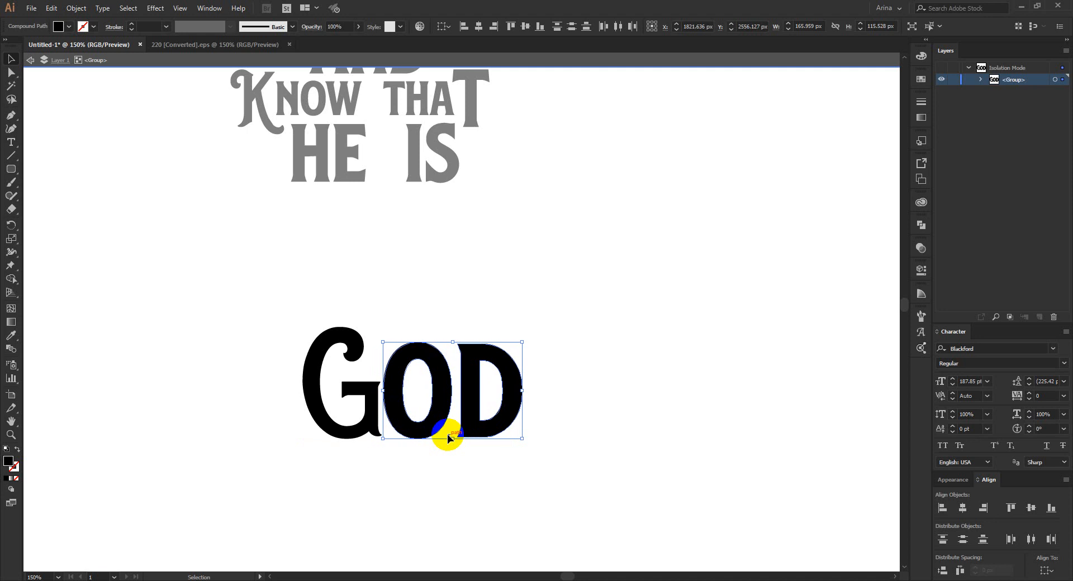
pyautogui.hotkey('shift', 'Right')
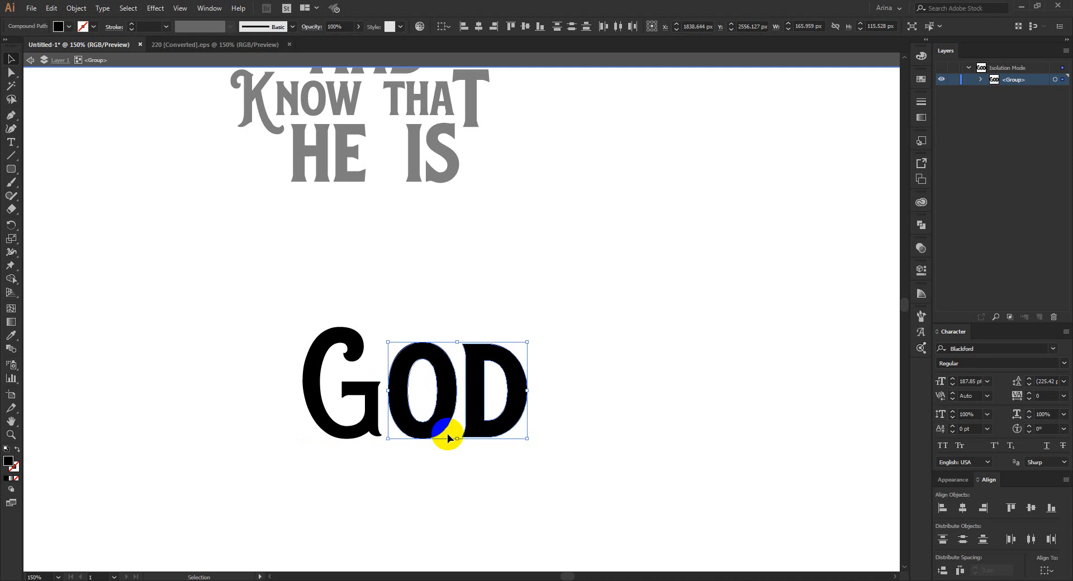
pyautogui.click(550, 484)
pyautogui.doubleClick(552, 484)
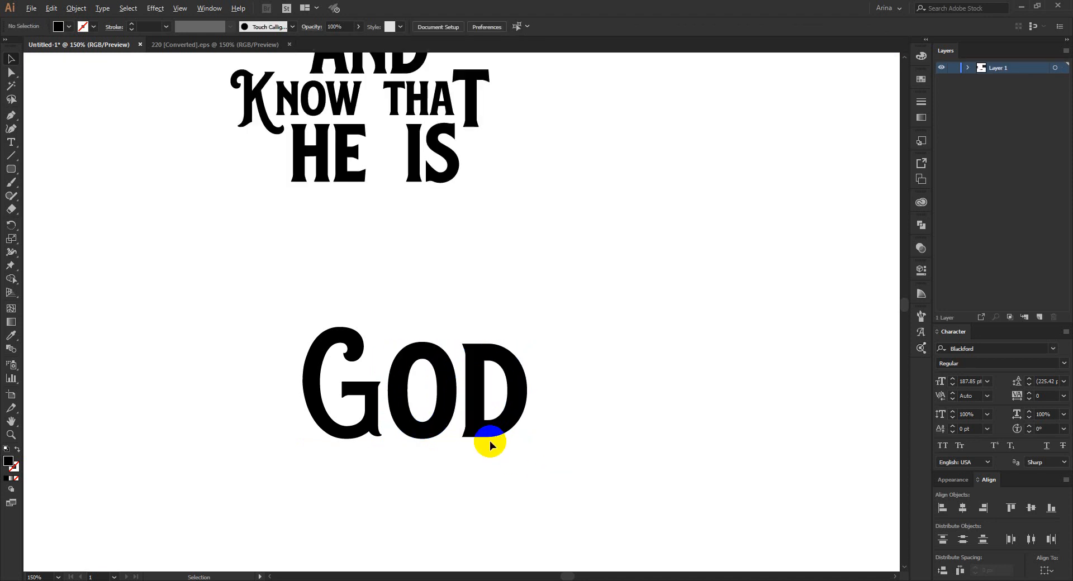
# Move the word "God" directly beneath "He is", with the G's top overlapping the lower edge of that line
pyautogui.scroll(-1, 490, 441)
pyautogui.click(475, 392)
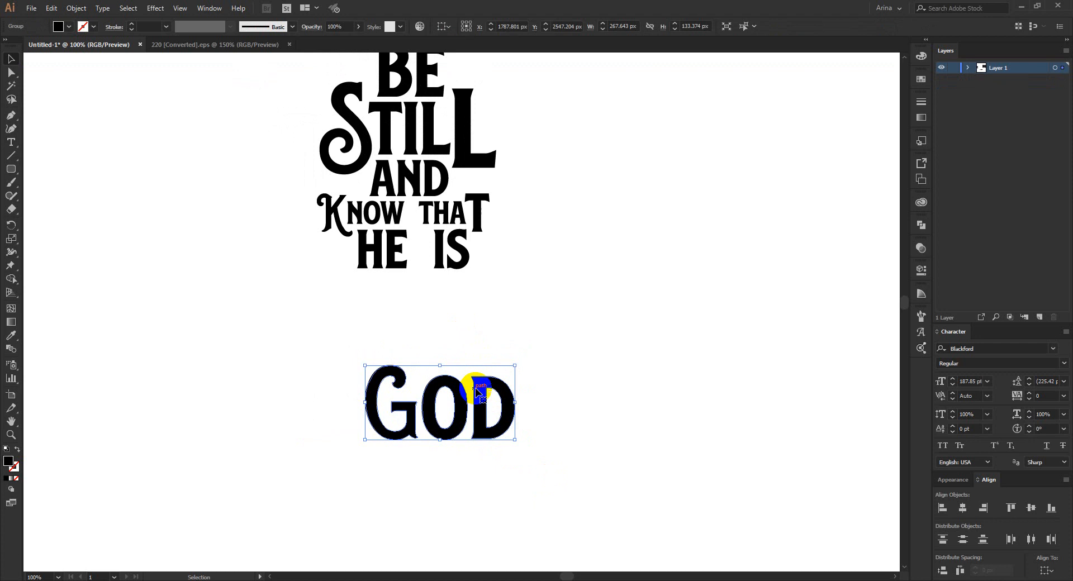
pyautogui.moveTo(476, 392); pyautogui.dragTo(434, 290)
pyautogui.scroll(1, 407, 191)
pyautogui.click(613, 300)
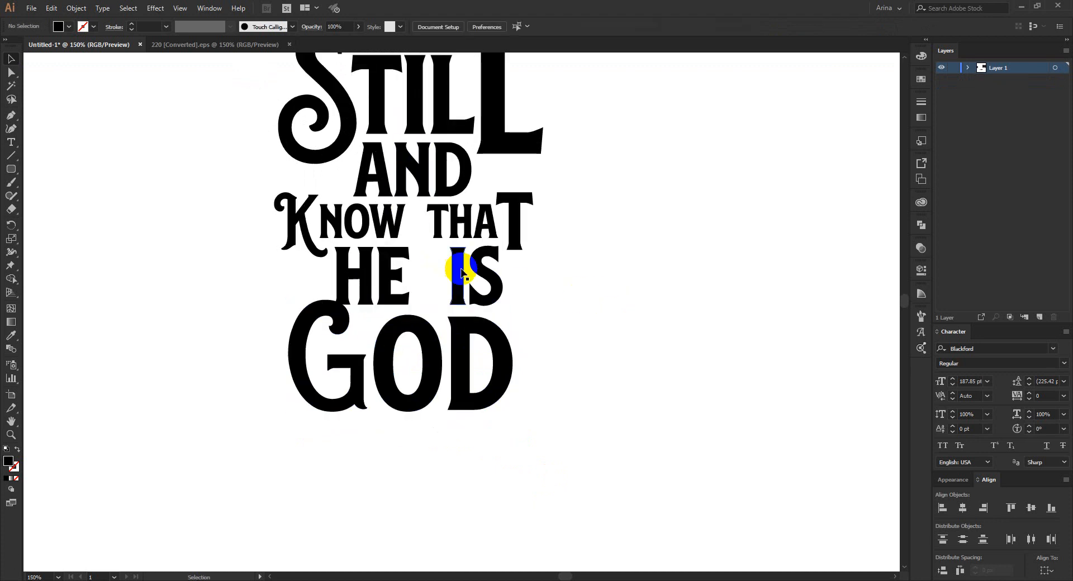
# Scale "He is" down to about 177 × 63 px and move "God" up tightly beneath it
pyautogui.click(462, 273)
pyautogui.moveTo(334, 276); pyautogui.dragTo(358, 280)
pyautogui.moveTo(407, 352); pyautogui.dragTo(394, 342)
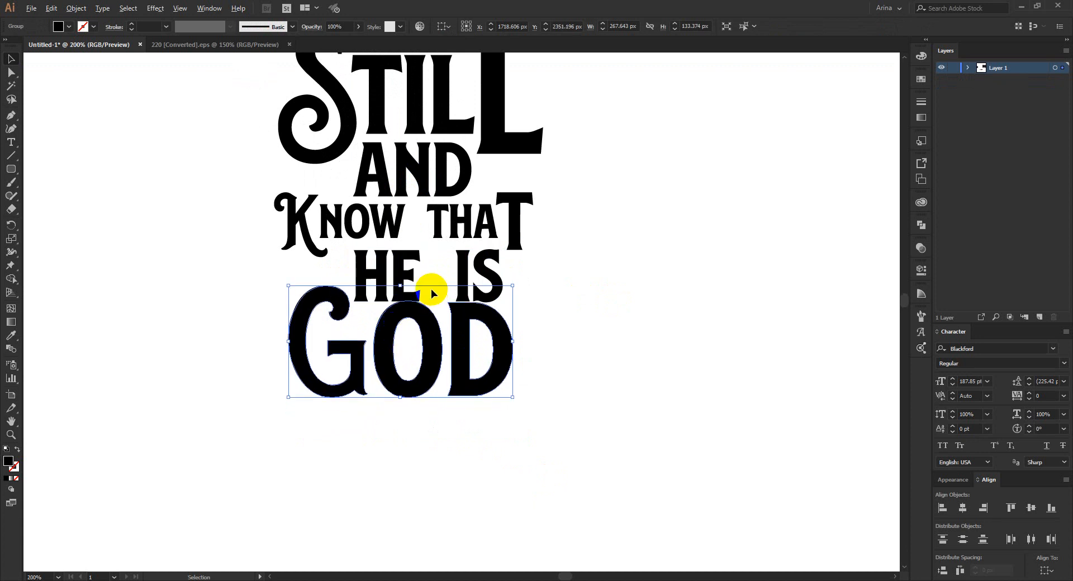
# Nudge "He is" slightly upward to even out the gaps to "Know that" and "God"
pyautogui.scroll(1, 431, 290)
pyautogui.click(387, 267)
pyautogui.press('Up')
pyautogui.press('Up')
pyautogui.press('Up')
pyautogui.press('Up')
pyautogui.press('Up')
pyautogui.press('Up')
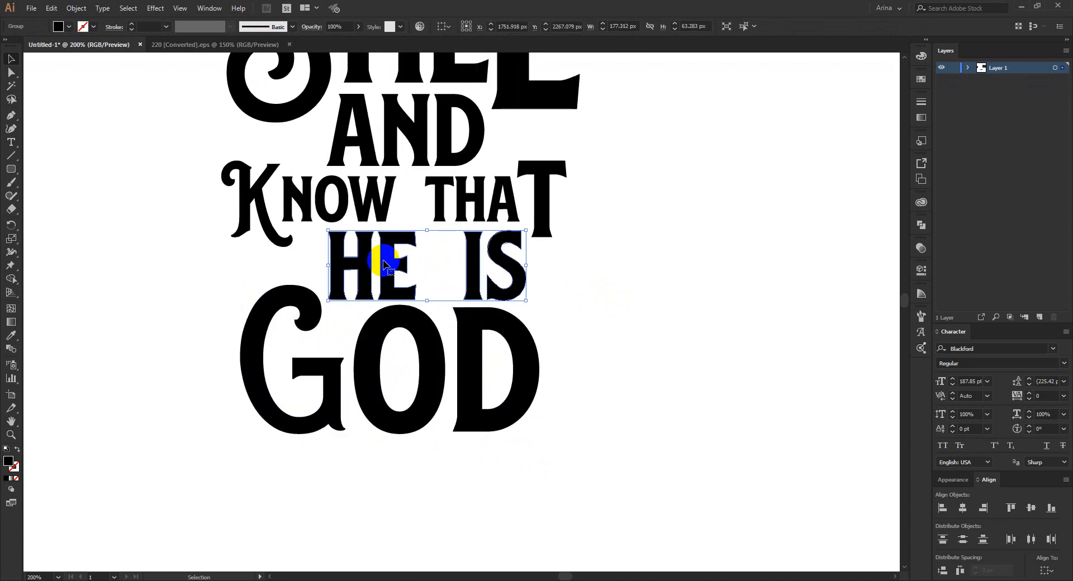
pyautogui.click(576, 350)
pyautogui.scroll(-2, 501, 354)
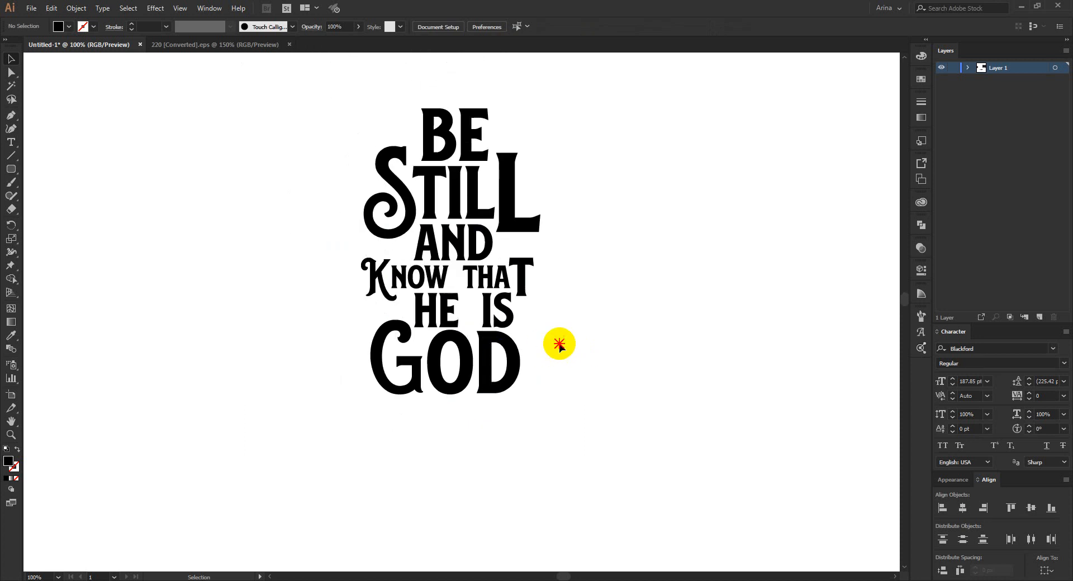
# Bring the "Psalm 46:10" text closer to the verse and replace its ornate initial P with the plain small-cap form
pyautogui.scroll(-1, 441, 386)
pyautogui.scroll(1, 505, 404)
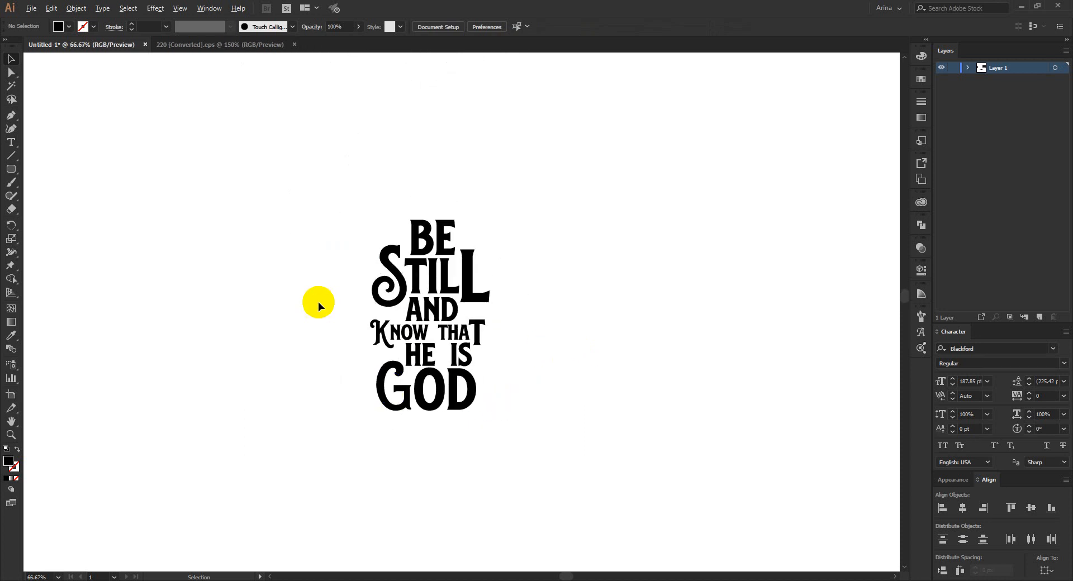
pyautogui.scroll(-1, 318, 305)
pyautogui.scroll(-1, 321, 308)
pyautogui.moveTo(716, 524); pyautogui.dragTo(456, 453)
pyautogui.scroll(1, 456, 454)
pyautogui.doubleClick(401, 433)
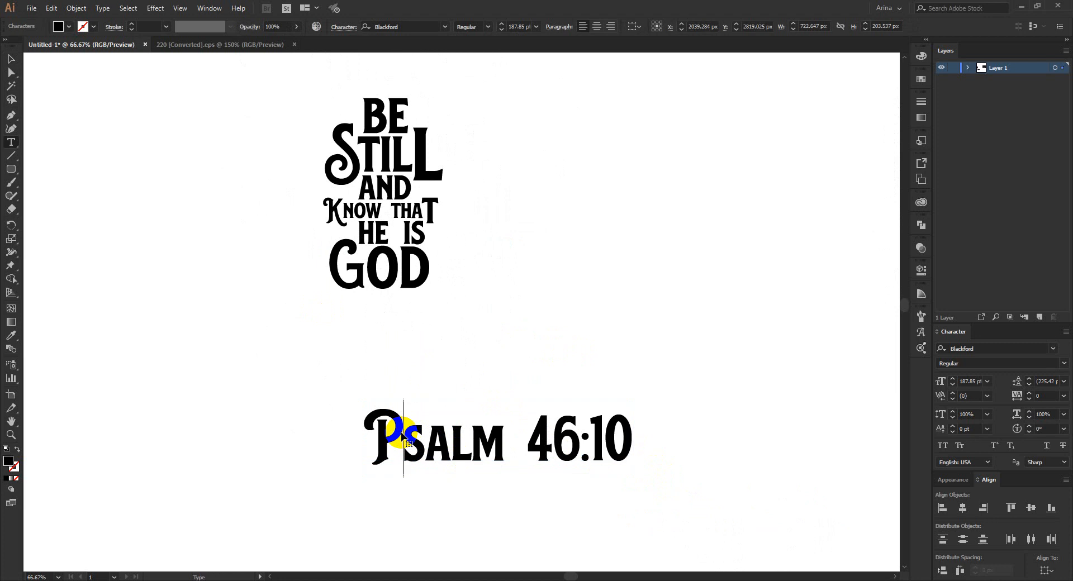
pyautogui.press('BackSpace')
pyautogui.write('P')
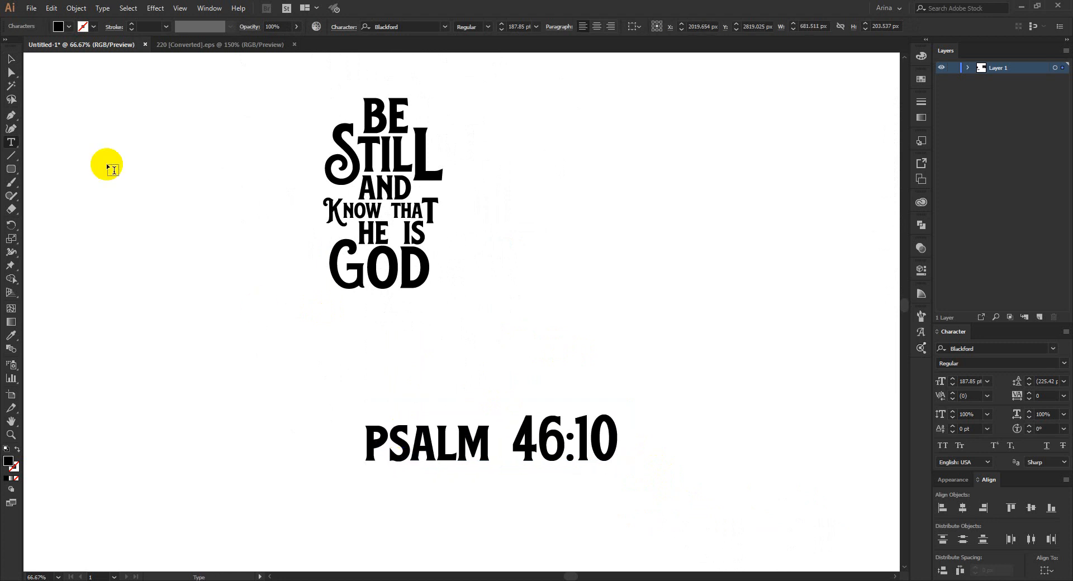
# Convert the "Psalm 46:10" text to outlines
pyautogui.click(11, 59)
pyautogui.rightClick(440, 451)
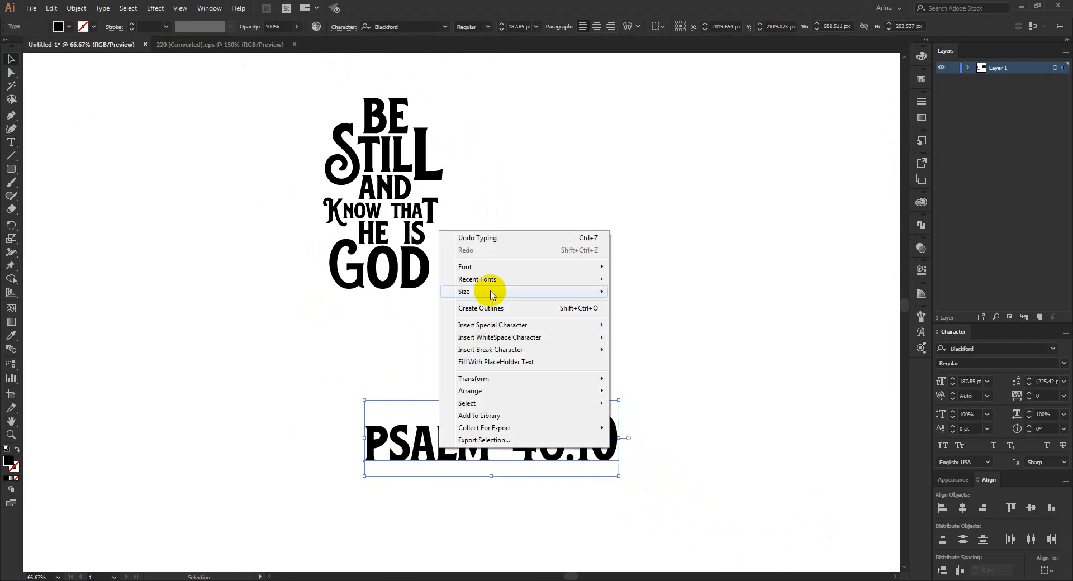
pyautogui.click(492, 308)
# Isolate the outlined reference and scale the numerals "46:10" down to about 218 × 97 px, matching the height of "Psalm"
pyautogui.scroll(2, 584, 450)
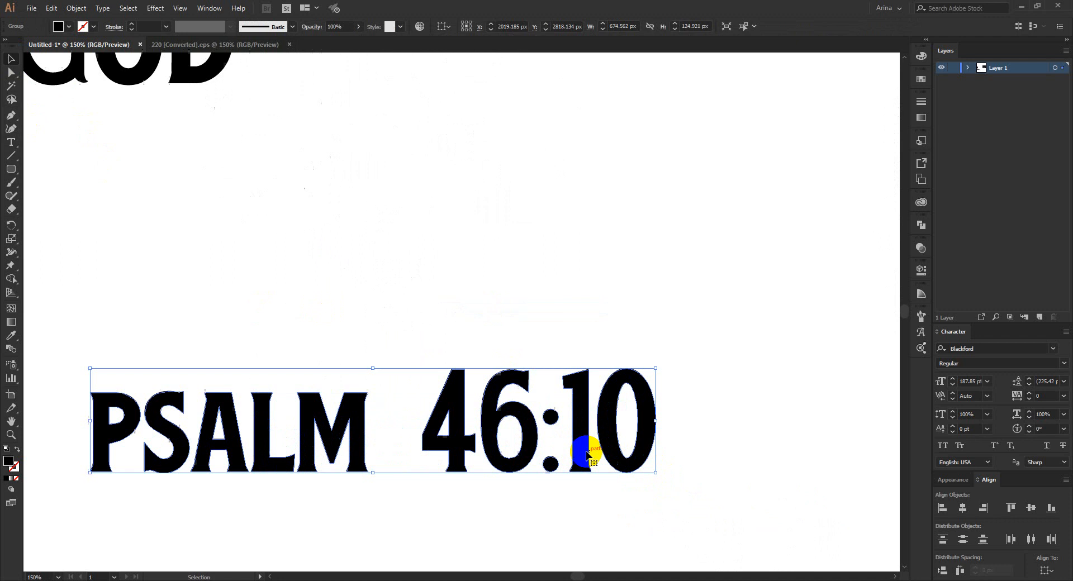
pyautogui.click(480, 346)
pyautogui.doubleClick(455, 391)
pyautogui.moveTo(424, 331); pyautogui.dragTo(729, 540)
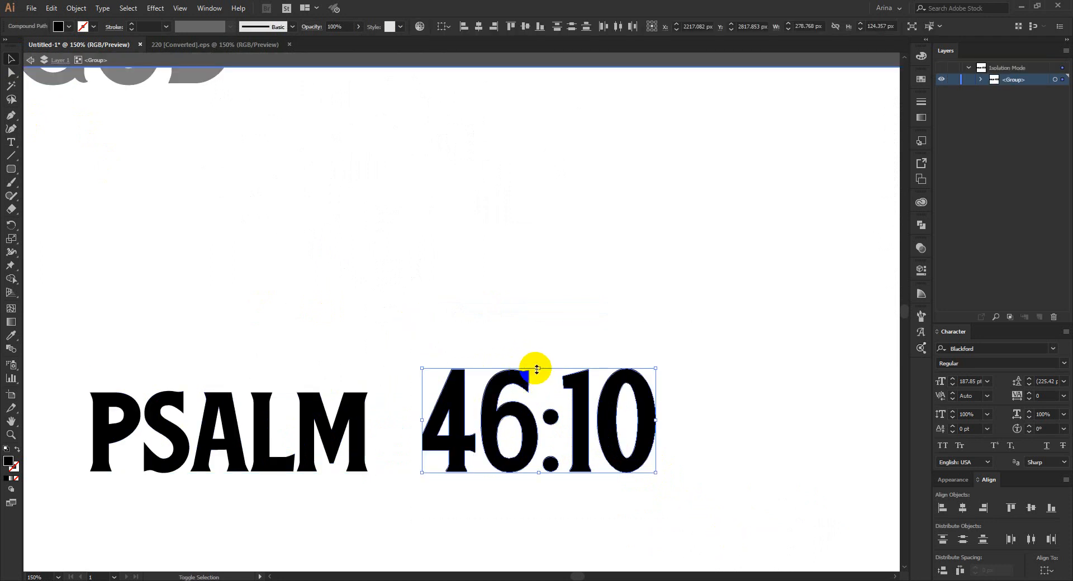
pyautogui.moveTo(537, 369); pyautogui.dragTo(532, 392)
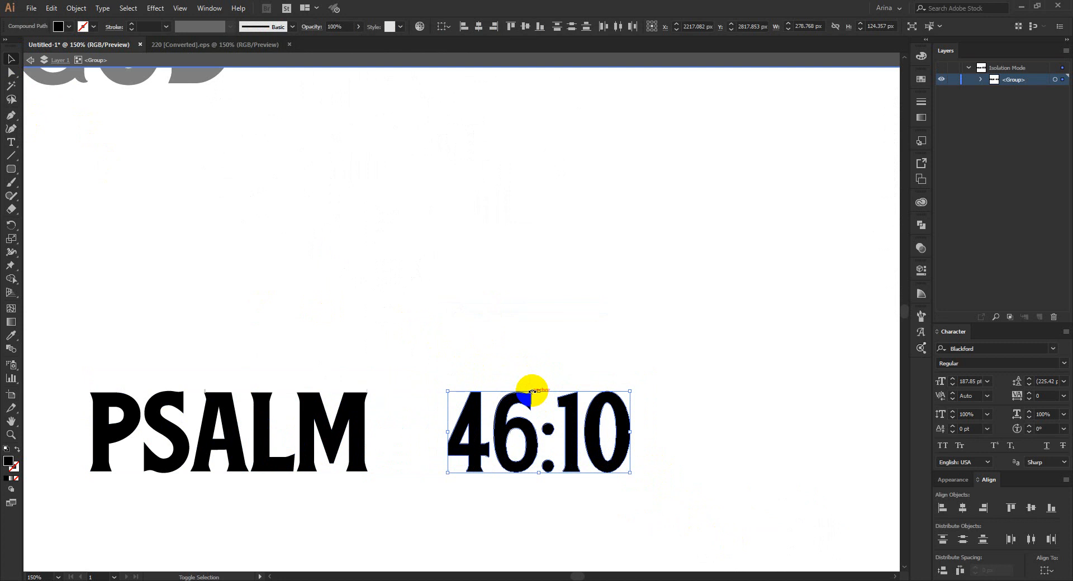
# Move the numerals "46:10" closer to "Psalm" and leave the isolated group
pyautogui.press('Left')
pyautogui.press('Left')
pyautogui.press('Left')
pyautogui.press('Left')
pyautogui.press('Left')
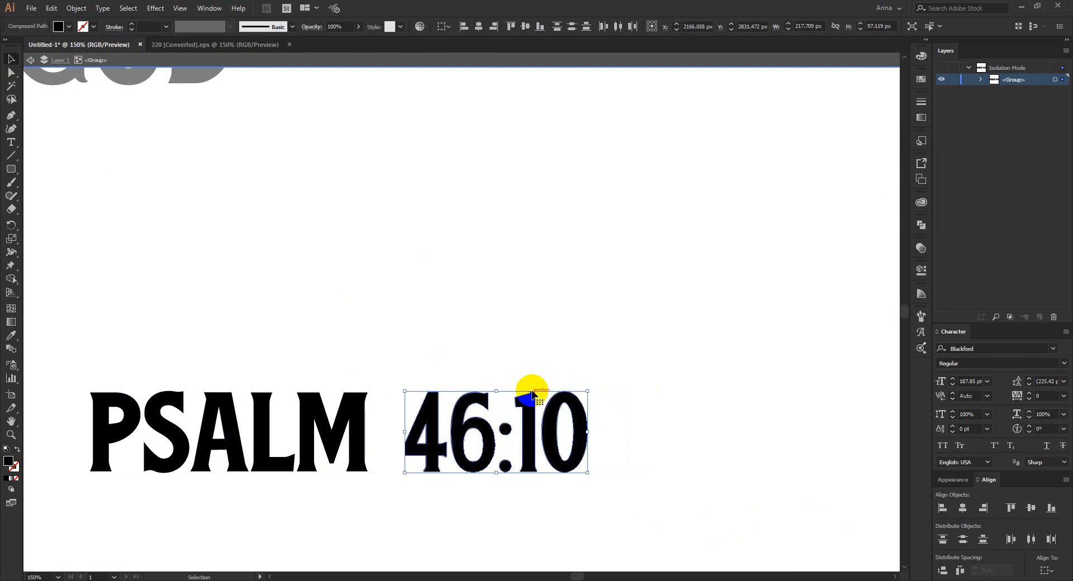
pyautogui.doubleClick(515, 319)
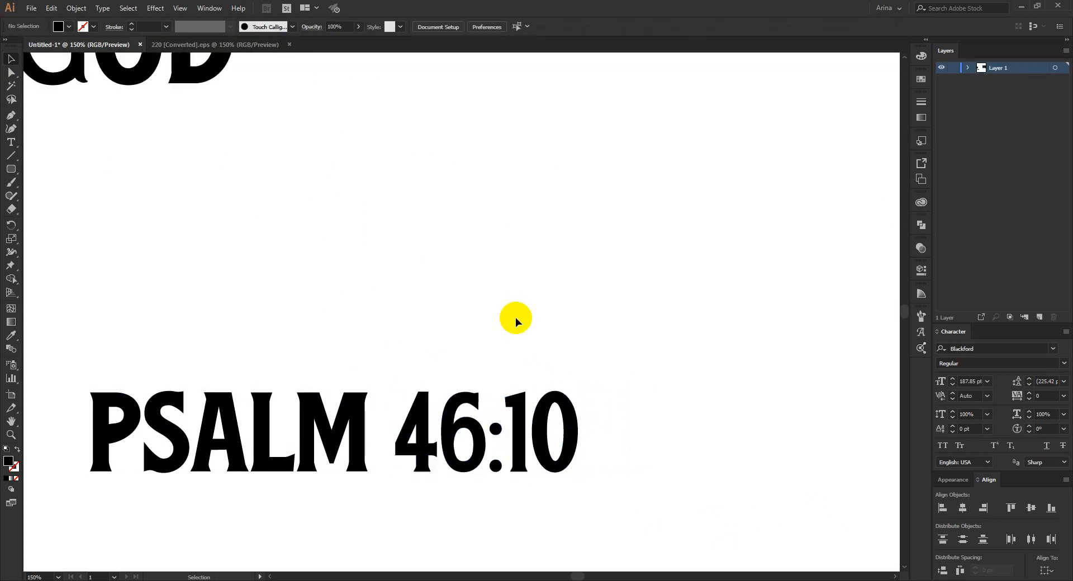
# Scale "Psalm 46:10" down to about 285 × 48 px and place it directly beneath "God"
pyautogui.scroll(-2, 549, 359)
pyautogui.moveTo(334, 346); pyautogui.dragTo(384, 252)
pyautogui.scroll(3, 407, 341)
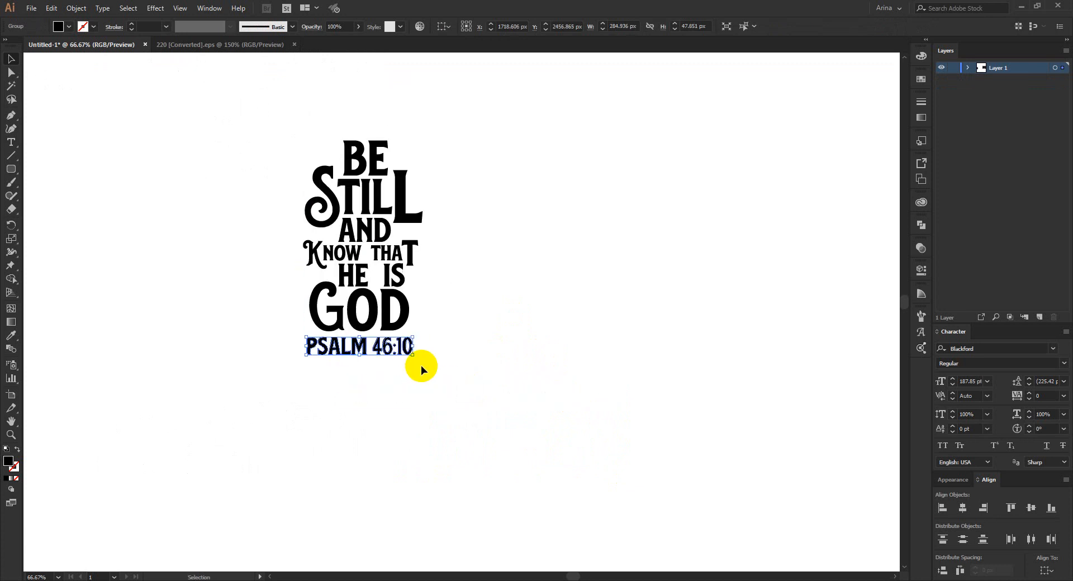
pyautogui.click(487, 406)
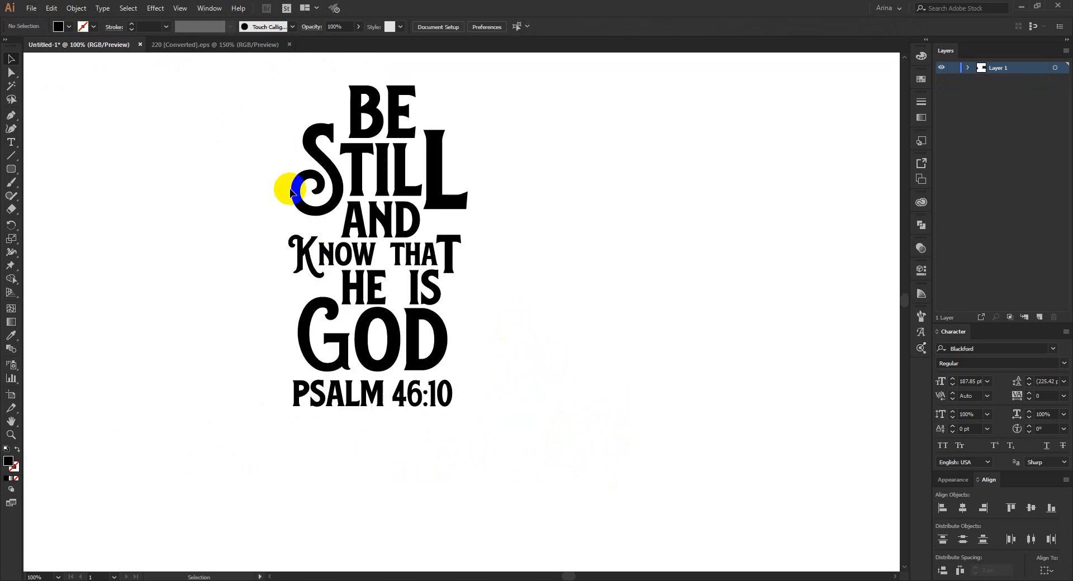
# Center all the verse lines and the psalm reference horizontally on each other
pyautogui.moveTo(244, 92); pyautogui.dragTo(536, 428)
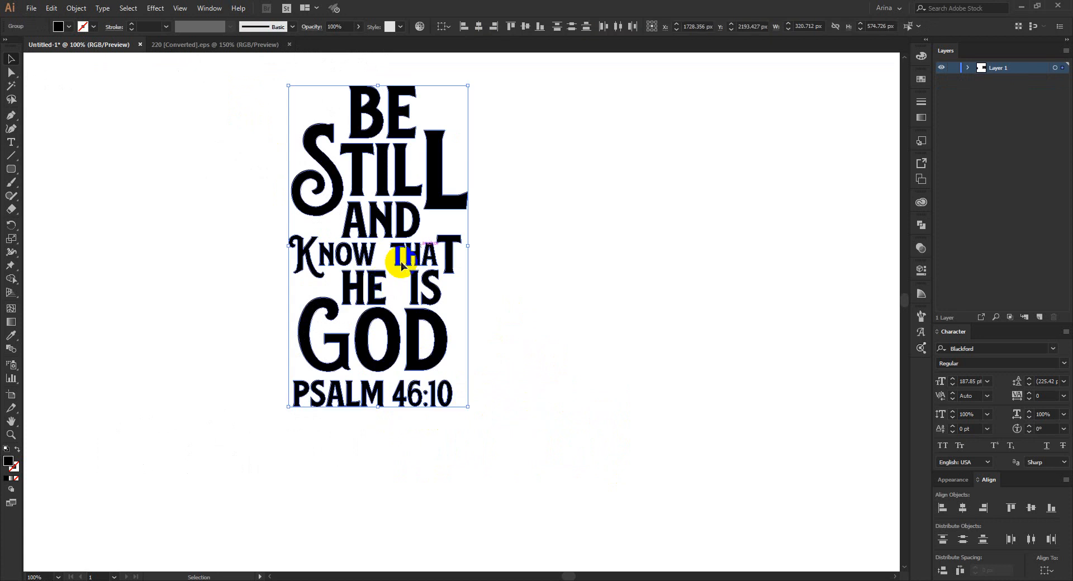
pyautogui.click(479, 26)
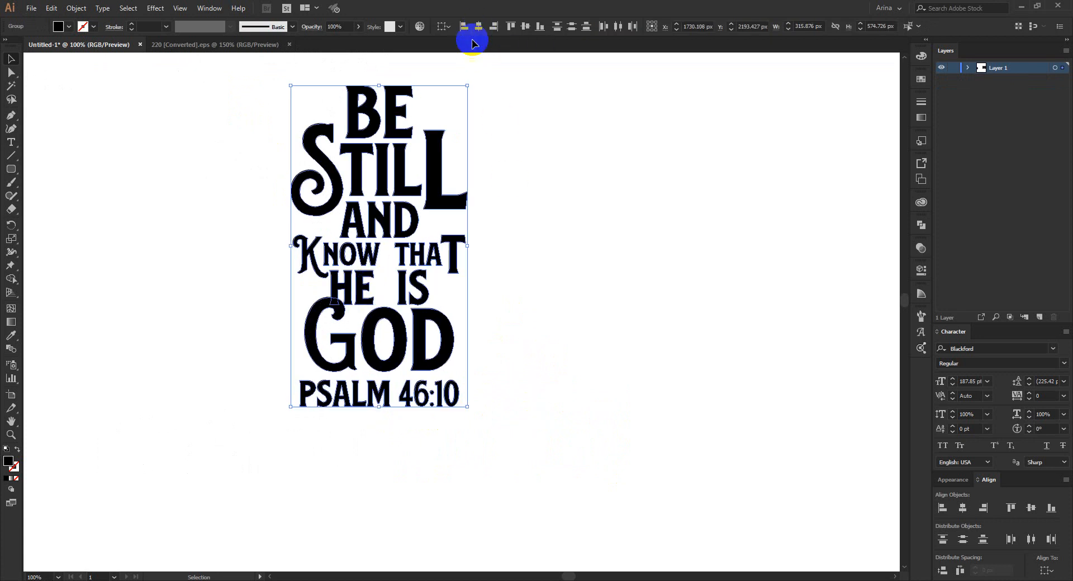
pyautogui.click(538, 168)
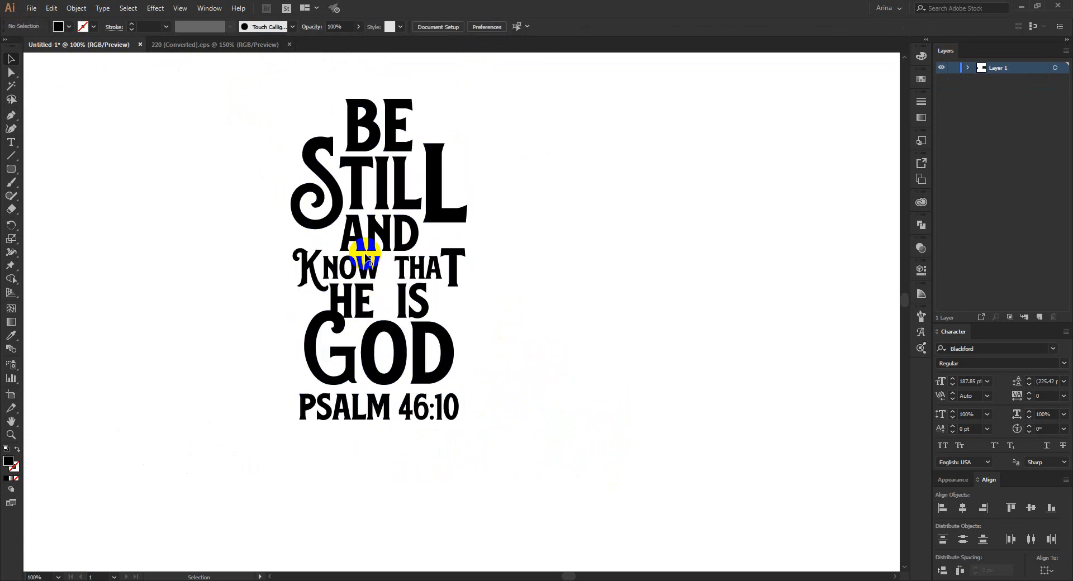
# Nudge "Psalm 46:10" slightly up to tighten the gap below "God"
pyautogui.click(437, 405)
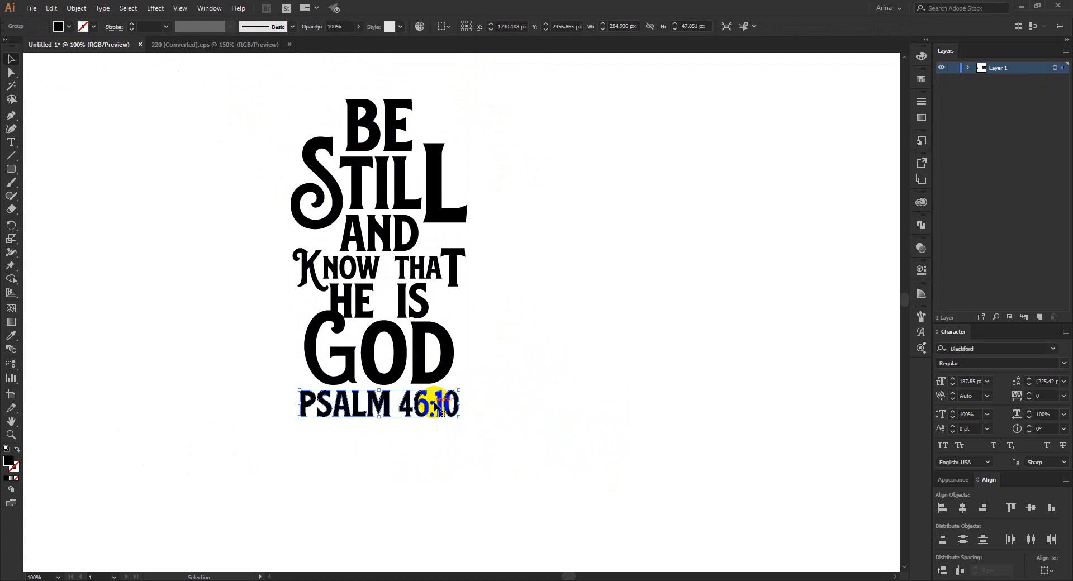
pyautogui.click(472, 376)
pyautogui.scroll(3, 363, 277)
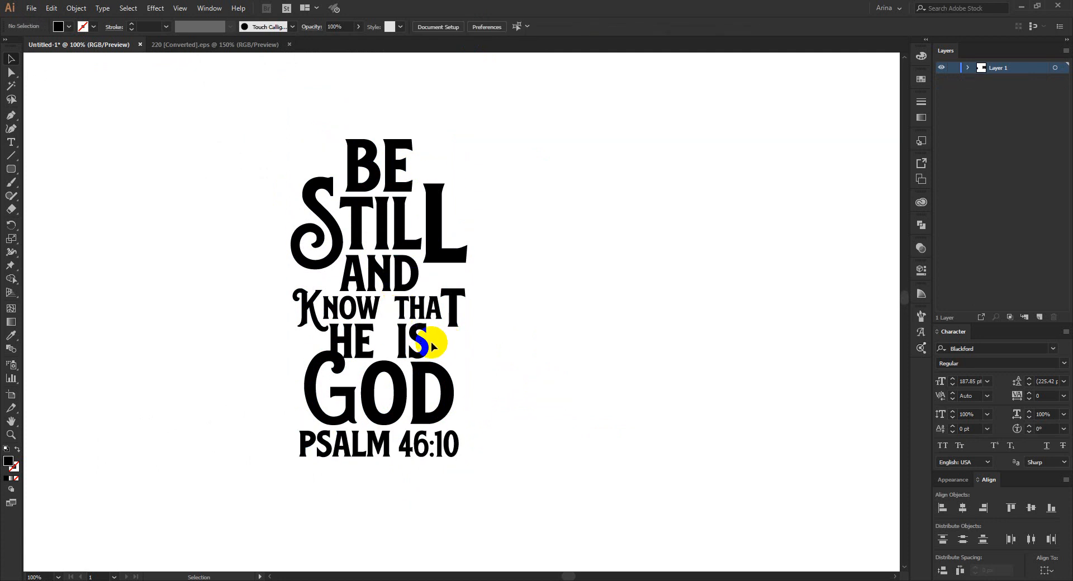
# Shift "He is" right and scale it down to about 167 × 60 px, and horizontally center all the lines again
pyautogui.click(423, 343)
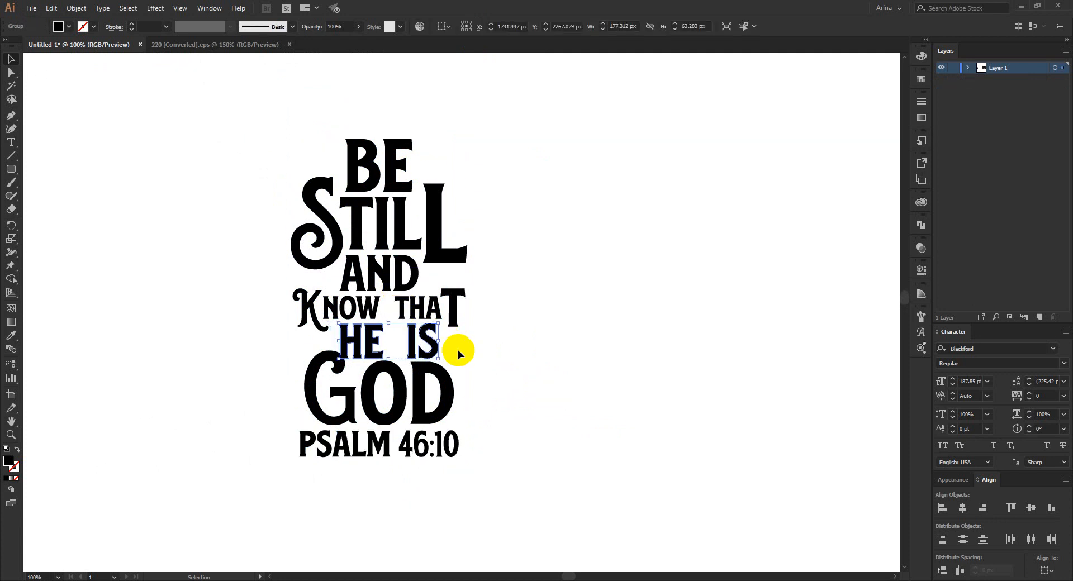
pyautogui.press('Right')
pyautogui.press('Right')
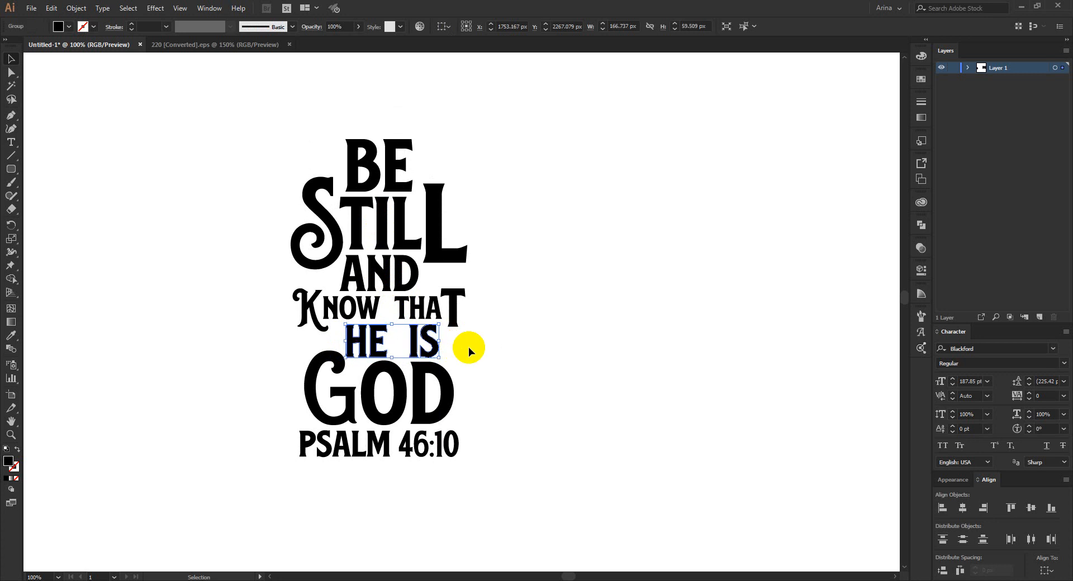
pyautogui.click(468, 347)
pyautogui.click(506, 479)
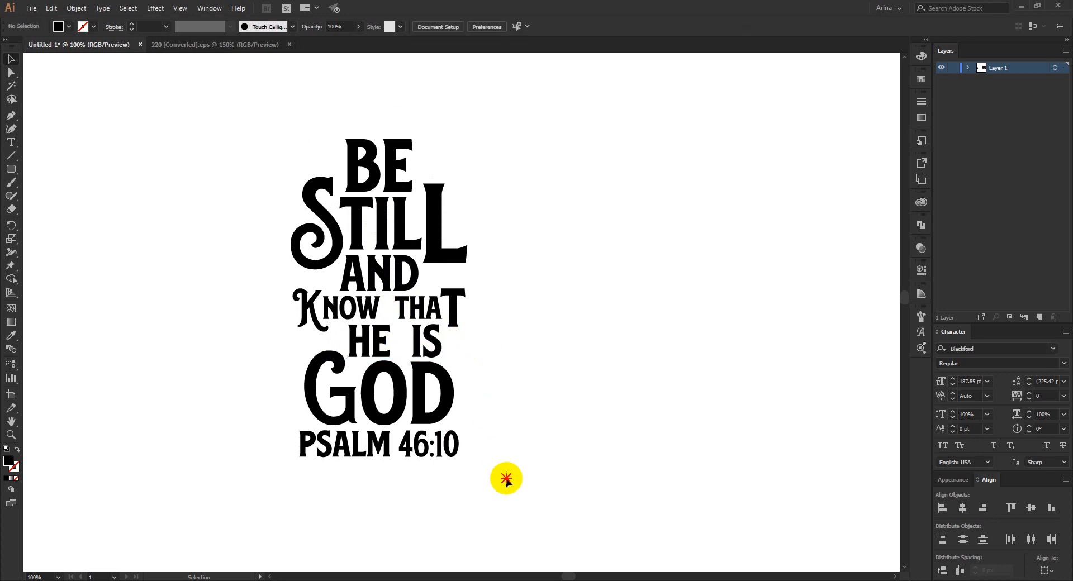
pyautogui.moveTo(506, 480); pyautogui.dragTo(243, 112)
pyautogui.click(480, 27)
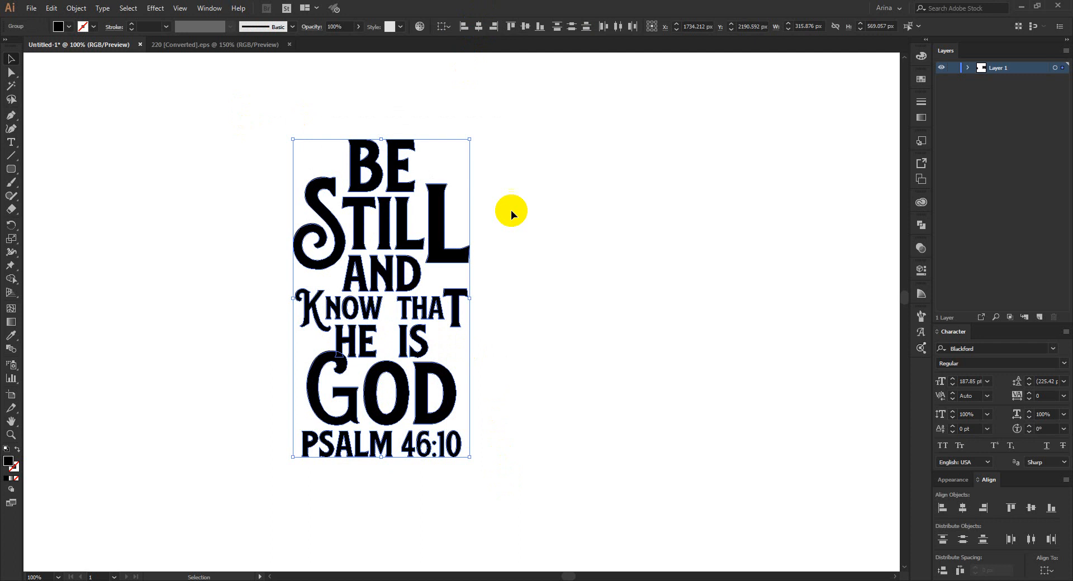
# Try distributing the spacing between all the lines vertically and horizontally, and undo the changes
pyautogui.click(943, 570)
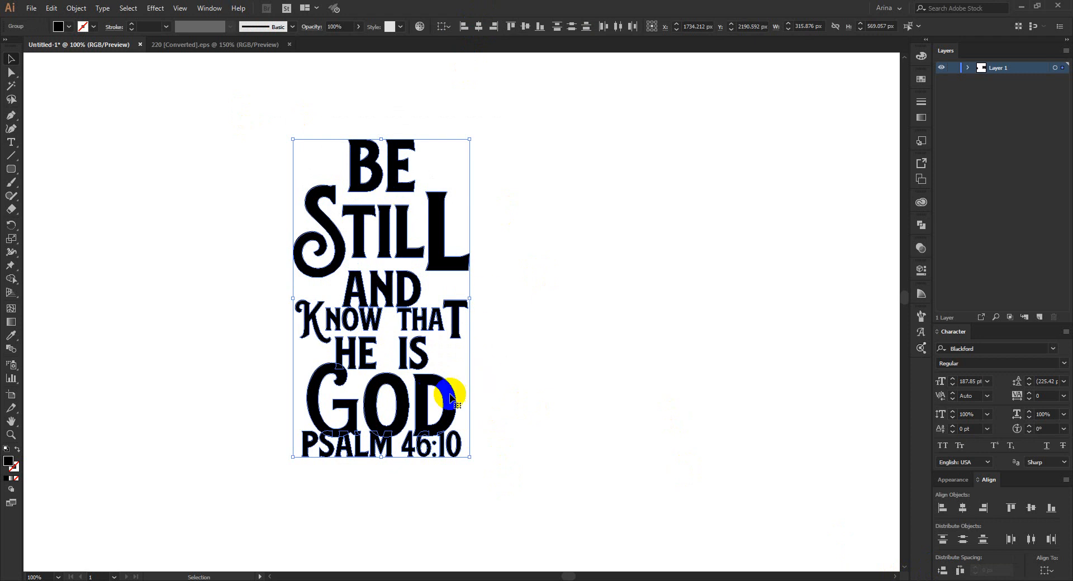
pyautogui.click(960, 570)
pyautogui.hotkey('ctrl', 'z')
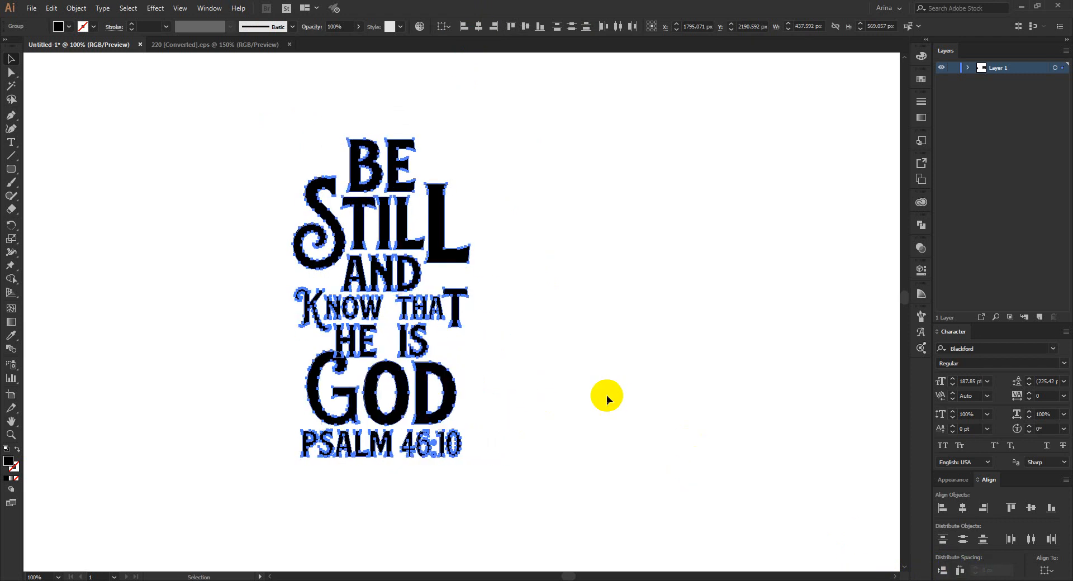
pyautogui.click(560, 378)
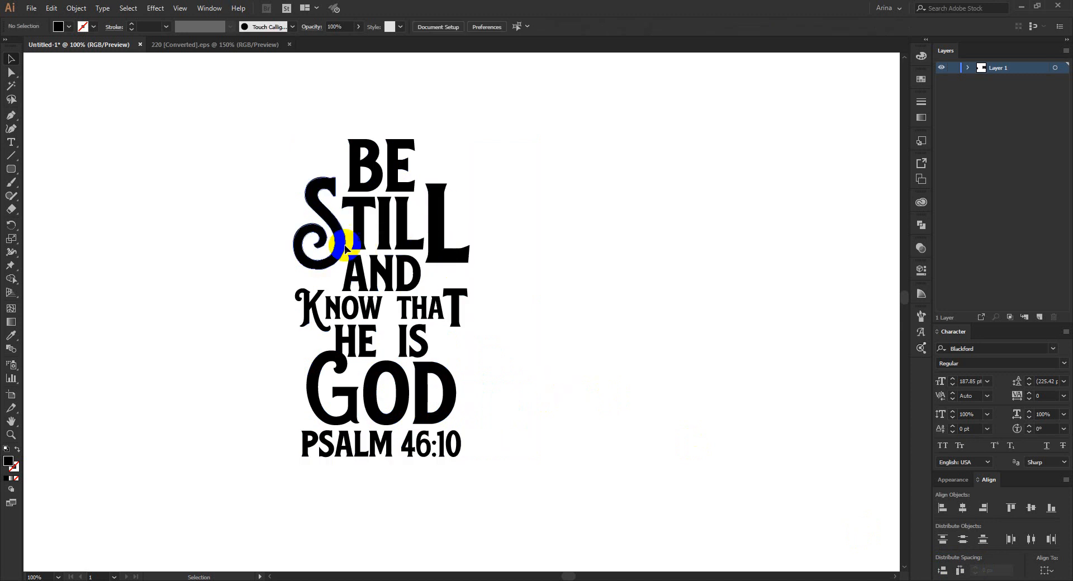
# Move "He is" right until it clears the top of the G, and shift "God" slightly left
pyautogui.scroll(1, 312, 250)
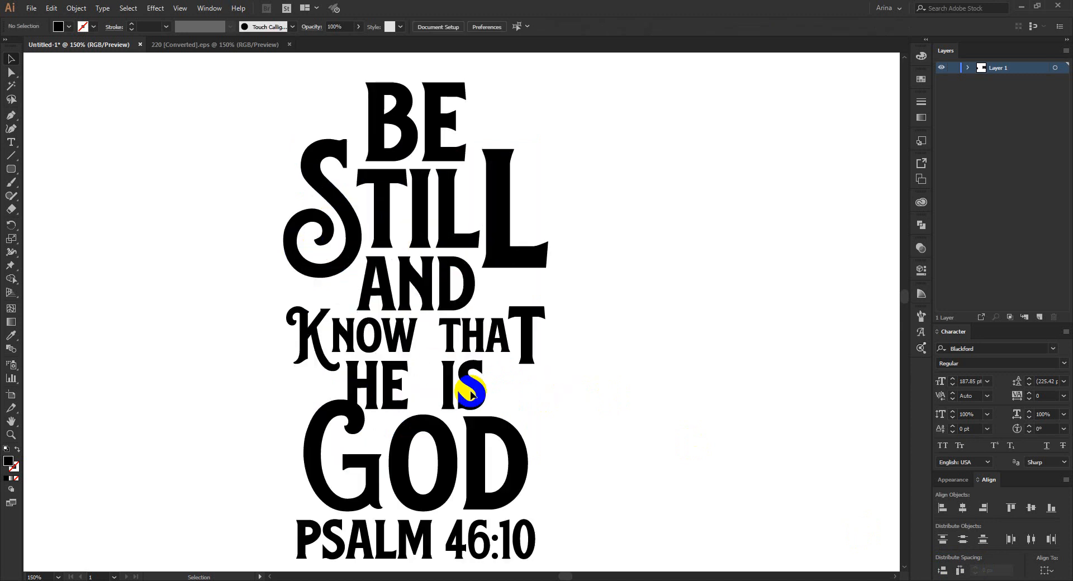
pyautogui.moveTo(474, 385); pyautogui.dragTo(499, 384)
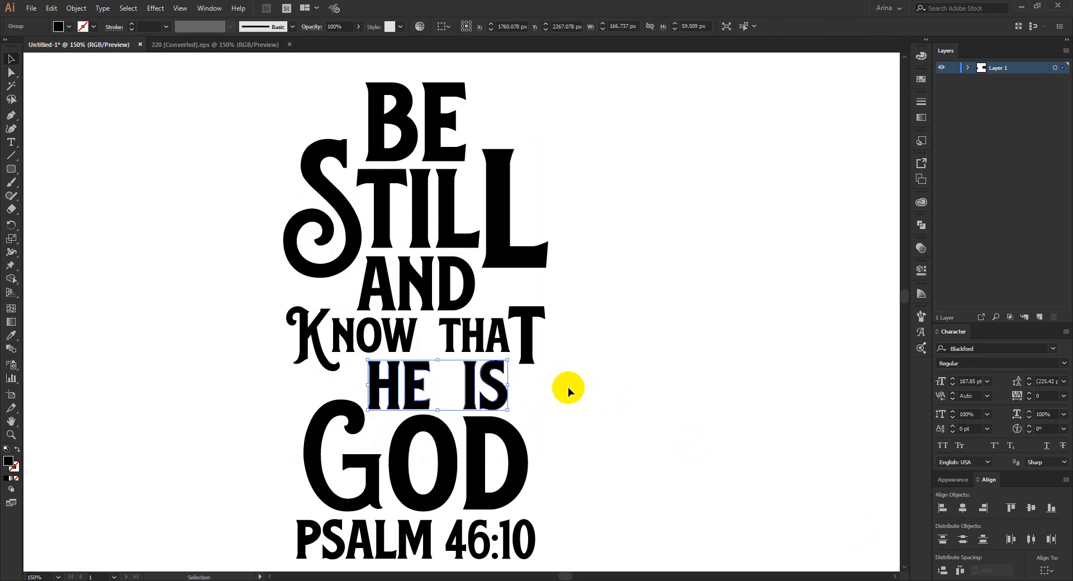
pyautogui.click(568, 387)
pyautogui.moveTo(506, 426); pyautogui.dragTo(507, 429)
pyautogui.click(578, 432)
pyautogui.scroll(-1, 578, 432)
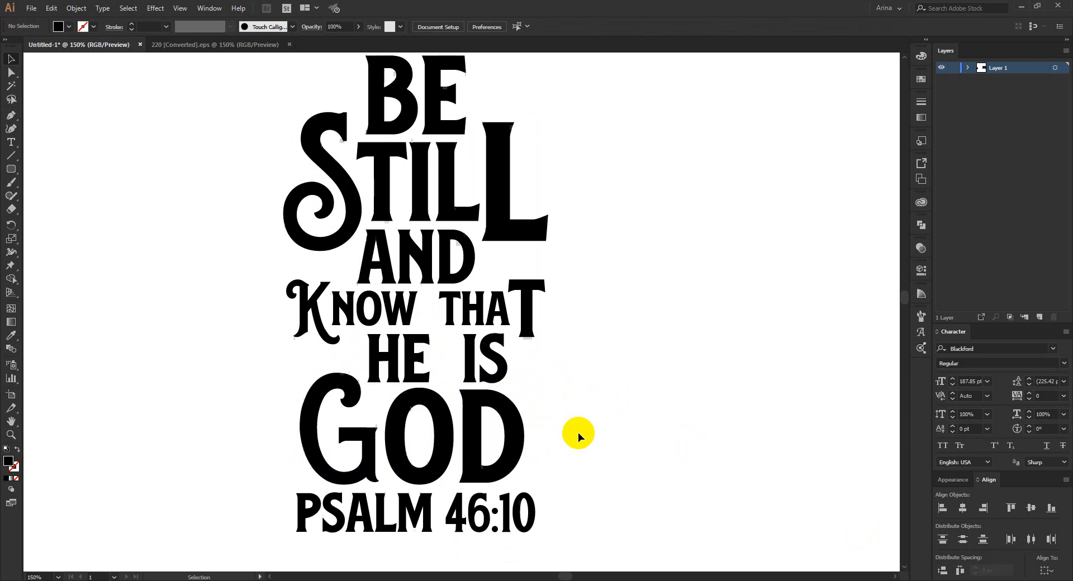
# Open the Shear settings for the whole lettering design and choose the vertical axis
pyautogui.scroll(-1, 268, 320)
pyautogui.moveTo(240, 125); pyautogui.dragTo(555, 519)
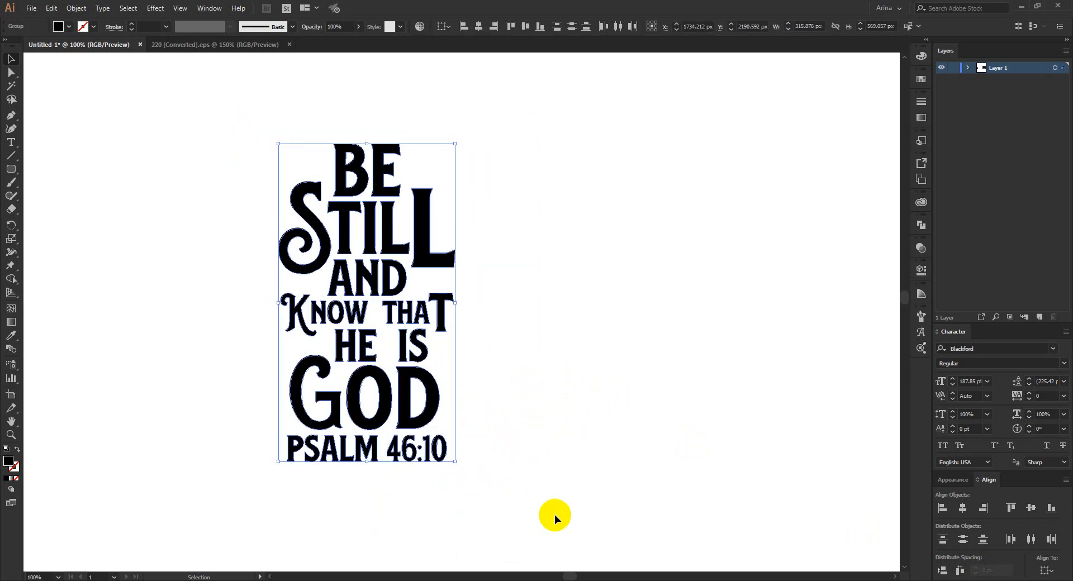
pyautogui.click(536, 209)
pyautogui.moveTo(215, 125); pyautogui.dragTo(518, 472)
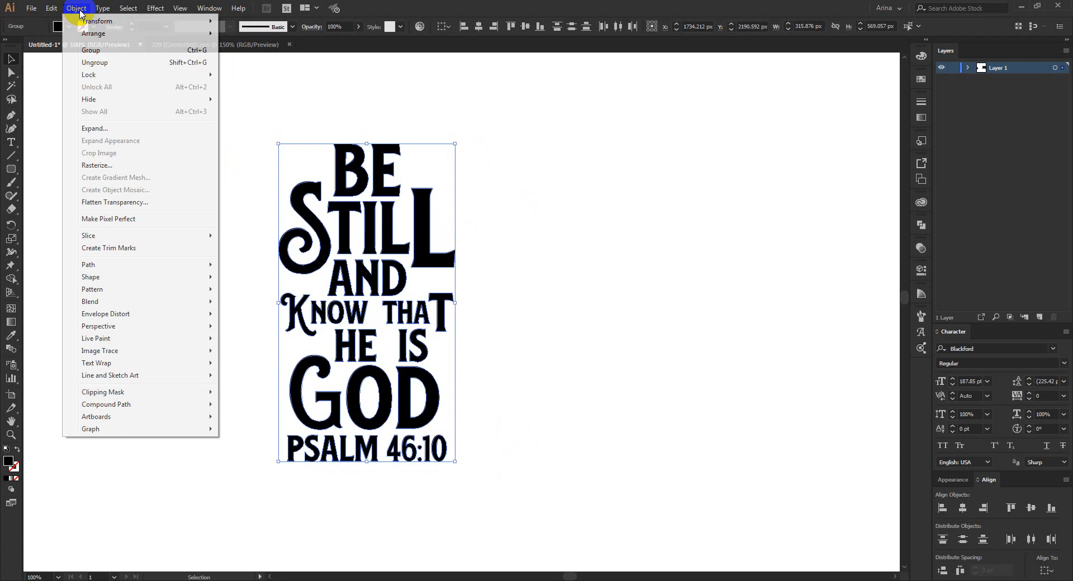
pyautogui.click(76, 7)
pyautogui.moveTo(89, 21)
pyautogui.click(245, 87)
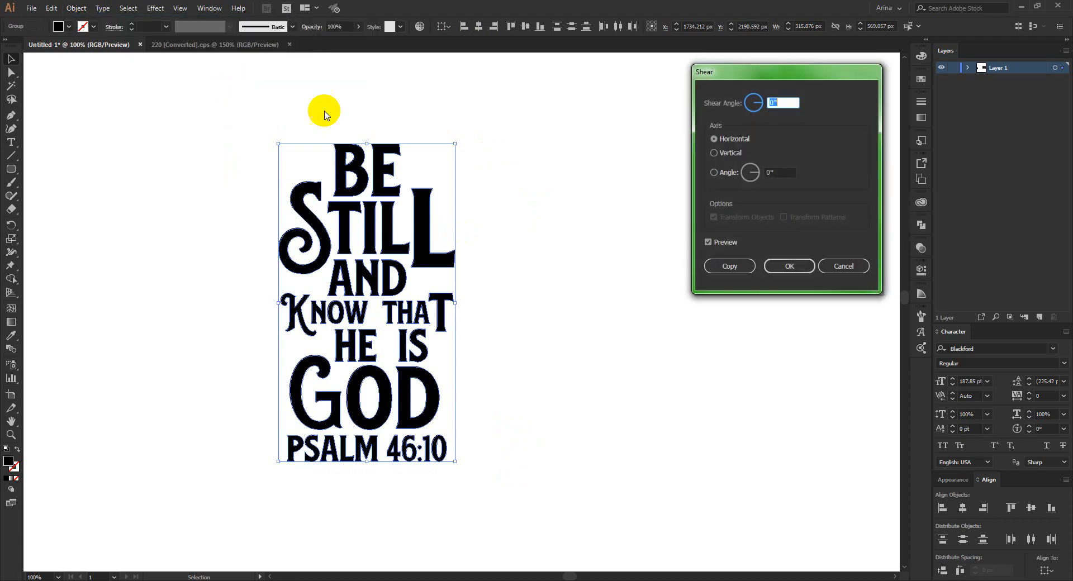
pyautogui.click(709, 242)
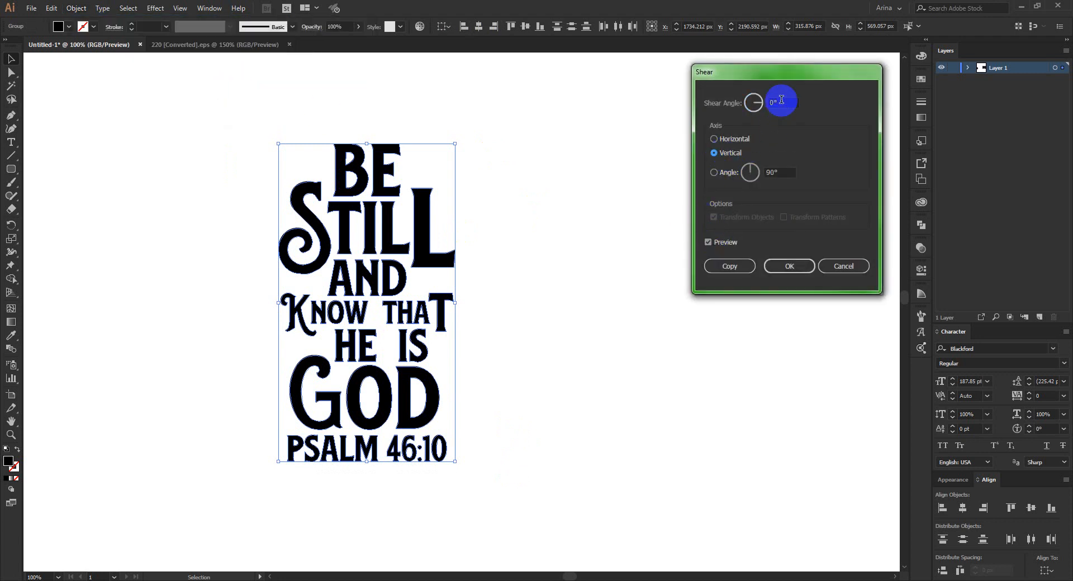
# Set the shear angle to -15° and apply it to the whole lettering design
pyautogui.write('-10')
pyautogui.hotkey('shift', 'Down')
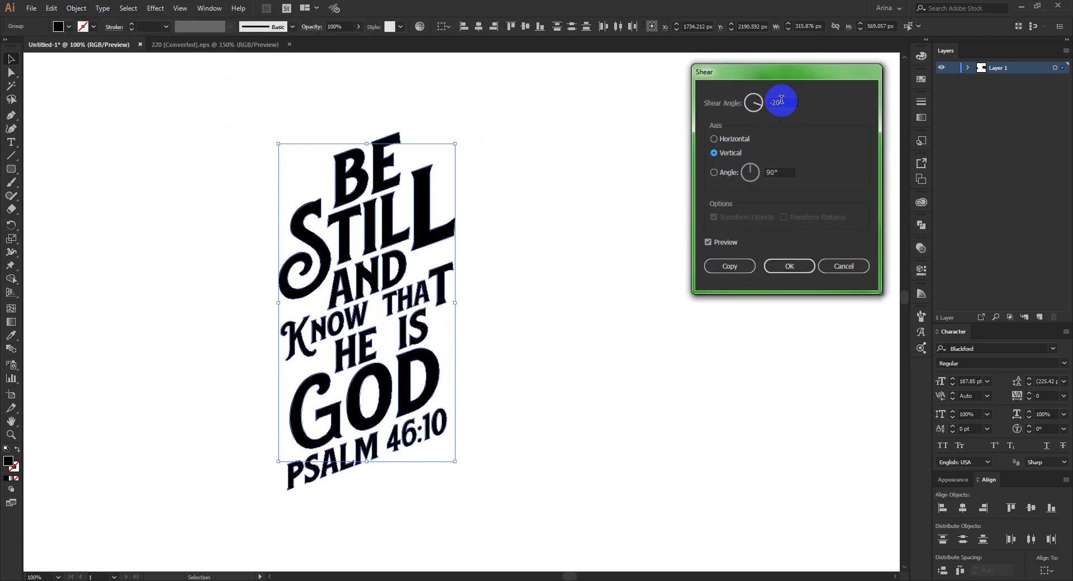
pyautogui.hotkey('shift', 'Up')
pyautogui.press('Down')
pyautogui.press('Down')
pyautogui.press('Down')
pyautogui.press('Down')
pyautogui.press('Down')
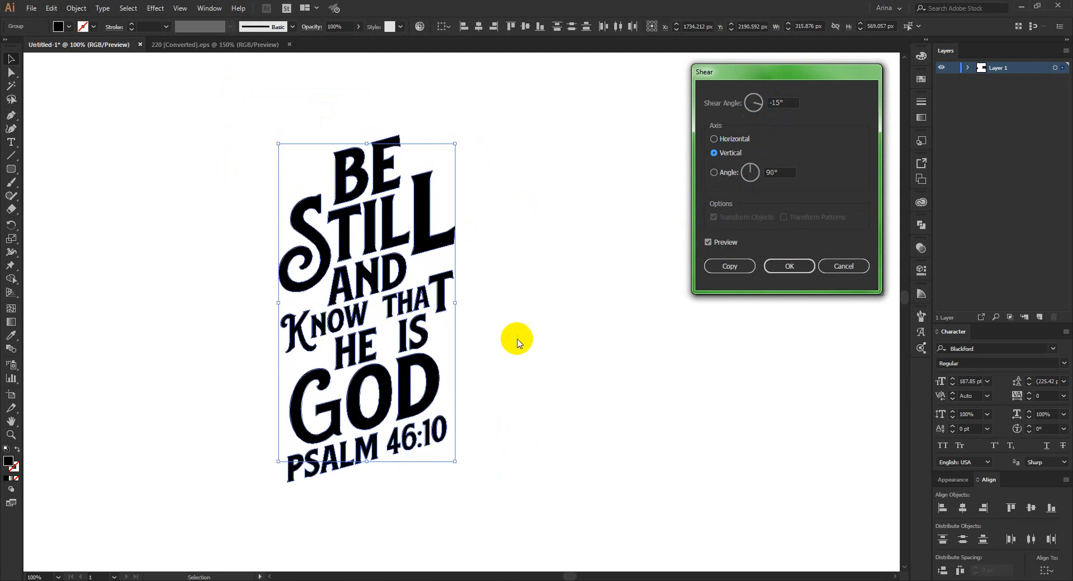
pyautogui.click(789, 279)
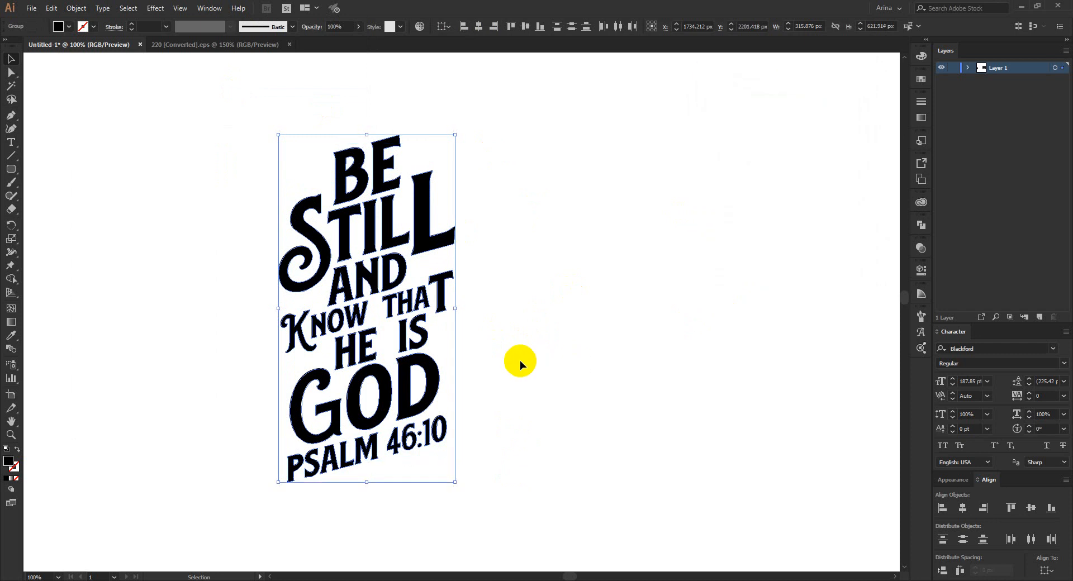
pyautogui.click(250, 157)
pyautogui.moveTo(220, 120); pyautogui.dragTo(587, 505)
pyautogui.click(490, 353)
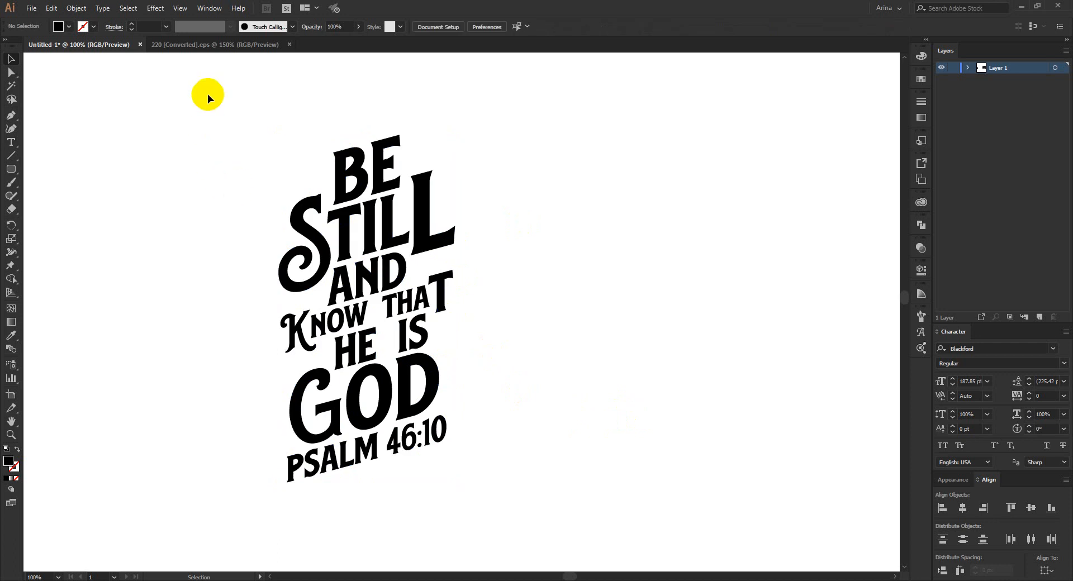
pyautogui.hotkey('ctrl', '-')
pyautogui.hotkey('ctrl', '-')
pyautogui.hotkey('ctrl', '-')
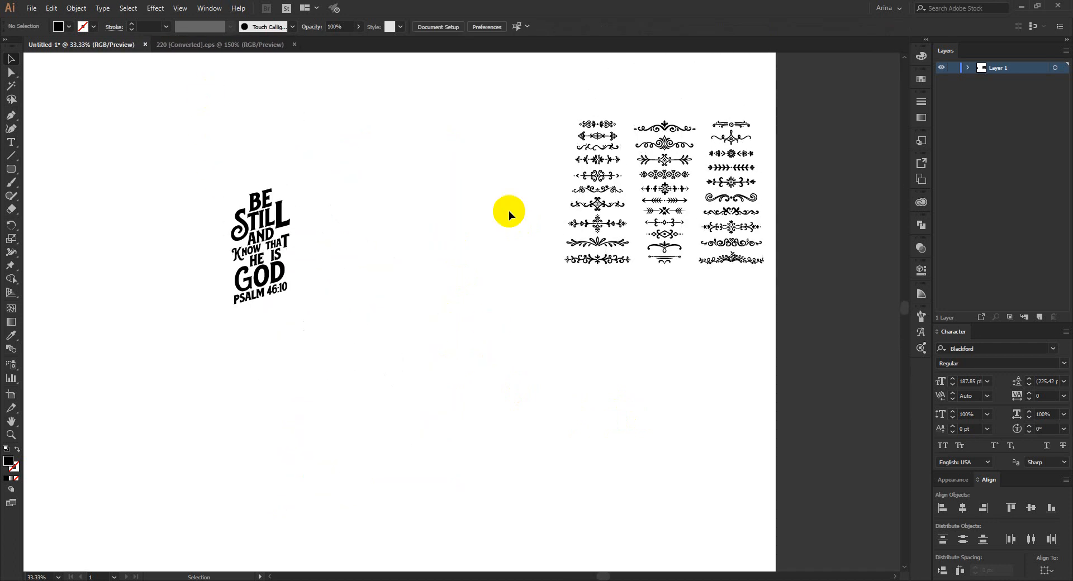
# Move the whole ornament collection beside the Psalm lettering
pyautogui.moveTo(520, 84); pyautogui.dragTo(817, 358)
pyautogui.moveTo(730, 217); pyautogui.dragTo(487, 268)
pyautogui.scroll(3, 244, 209)
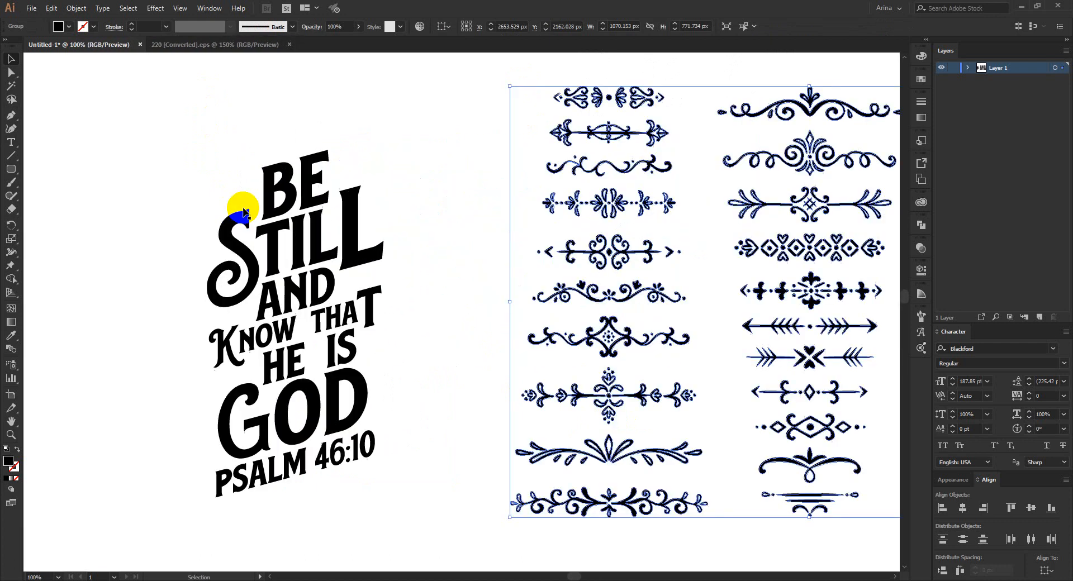
pyautogui.click(447, 369)
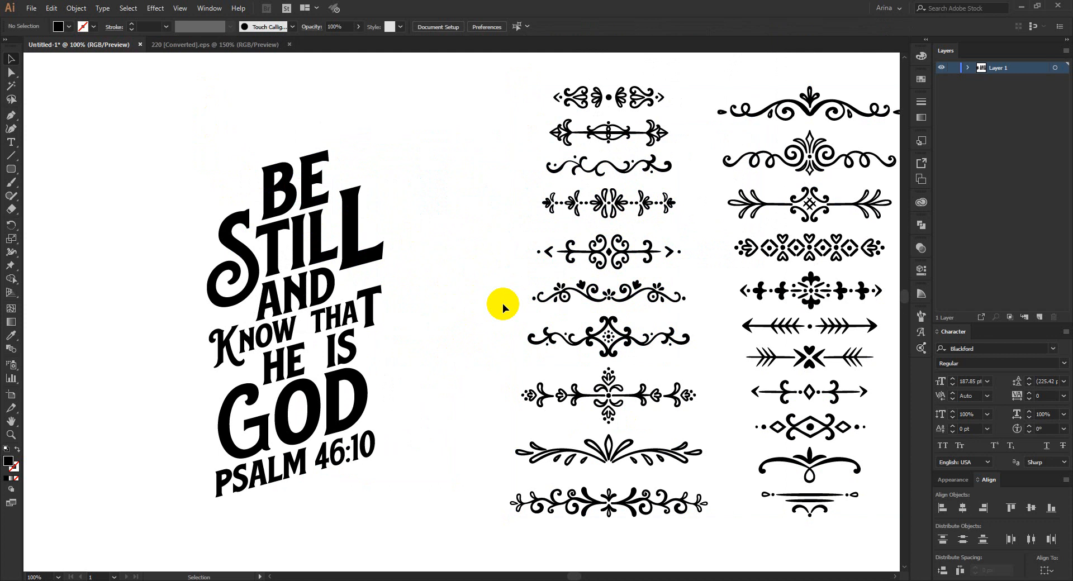
pyautogui.scroll(-1, 502, 303)
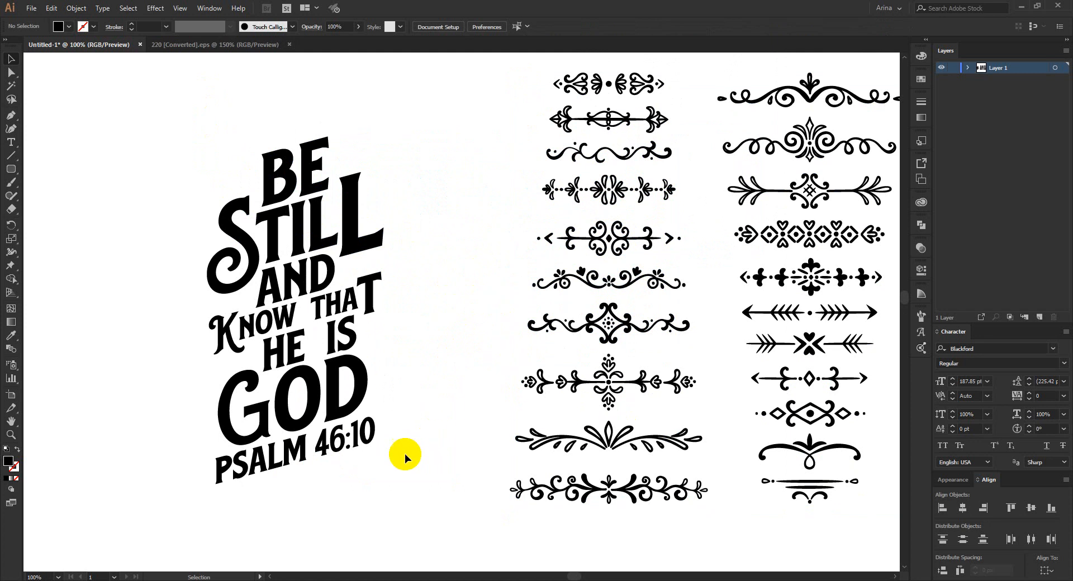
pyautogui.moveTo(158, 119); pyautogui.dragTo(447, 492)
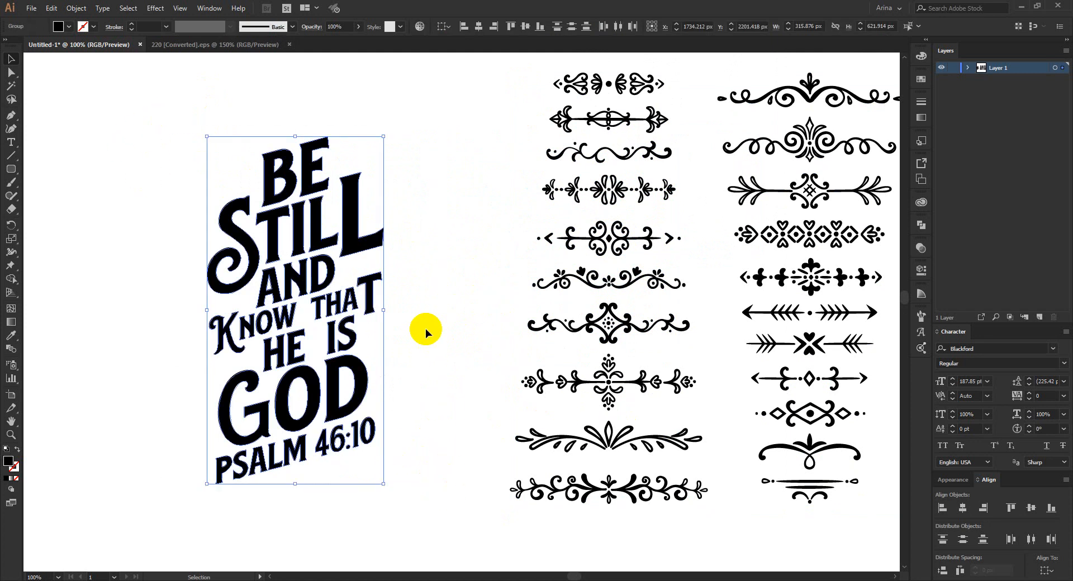
pyautogui.click(426, 333)
pyautogui.moveTo(143, 111); pyautogui.dragTo(468, 428)
pyautogui.click(468, 429)
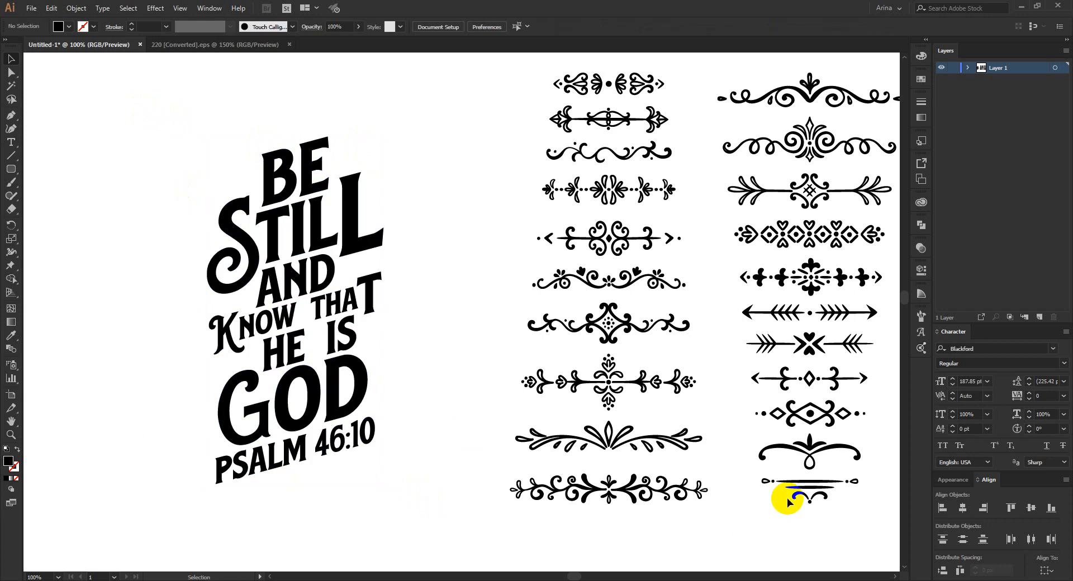
# Ungroup the ornament collection and move the divider of stacked lines with a curl directly beneath "Psalm 46:10"
pyautogui.click(826, 490)
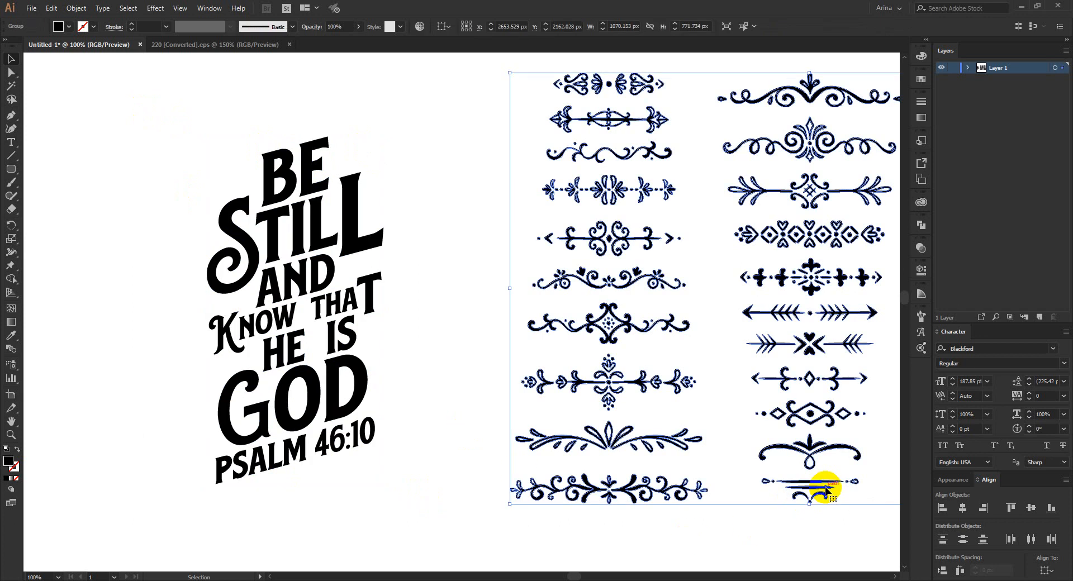
pyautogui.rightClick(826, 488)
pyautogui.click(835, 398)
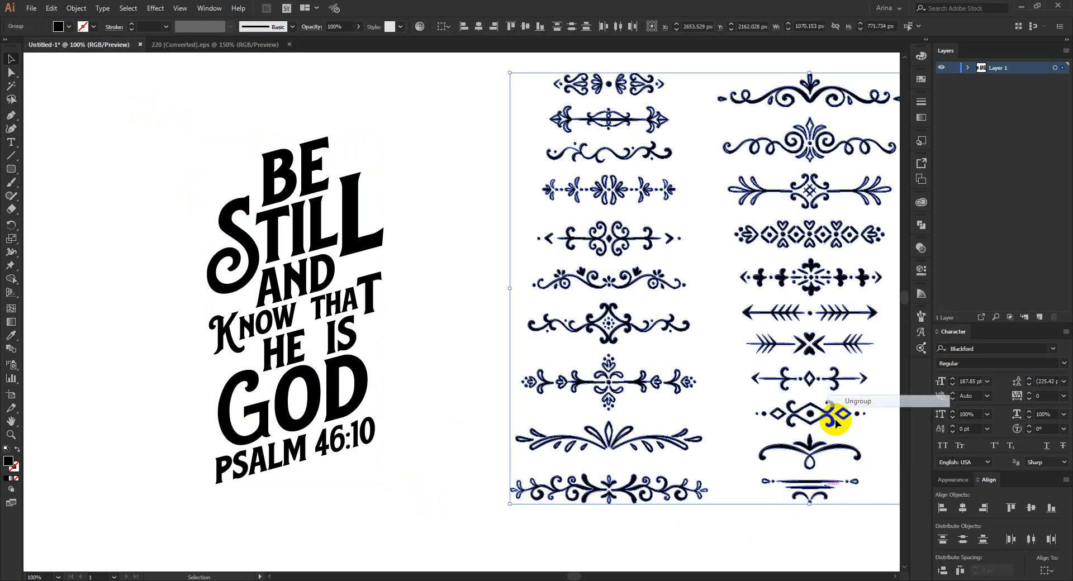
pyautogui.click(780, 542)
pyautogui.moveTo(857, 515); pyautogui.dragTo(316, 477)
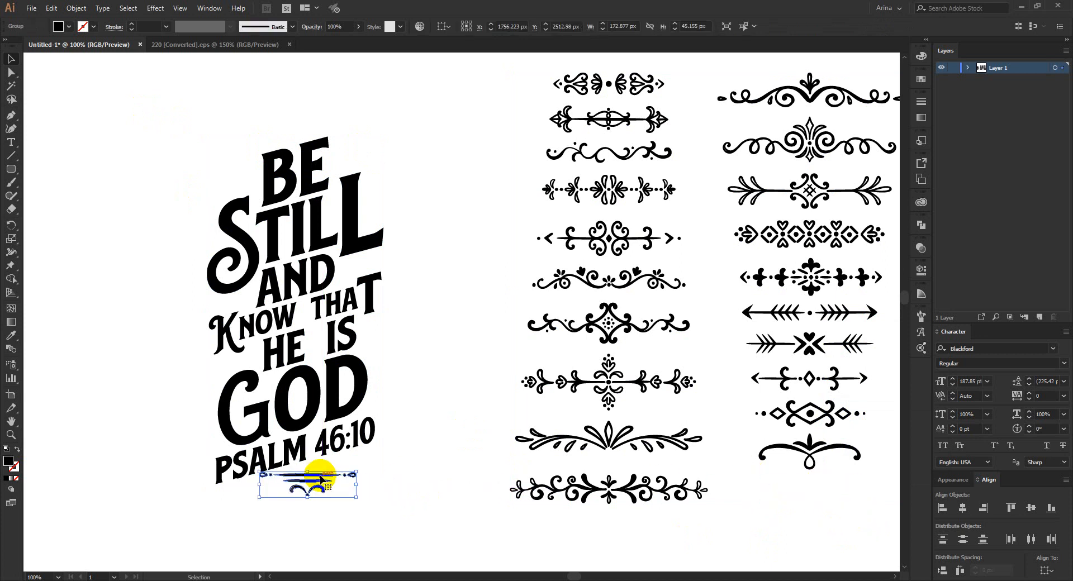
# Shear the line divider by -15° on the vertical axis and nudge it up toward "Psalm 46:10"
pyautogui.scroll(1, 314, 471)
pyautogui.moveTo(383, 496); pyautogui.dragTo(443, 475)
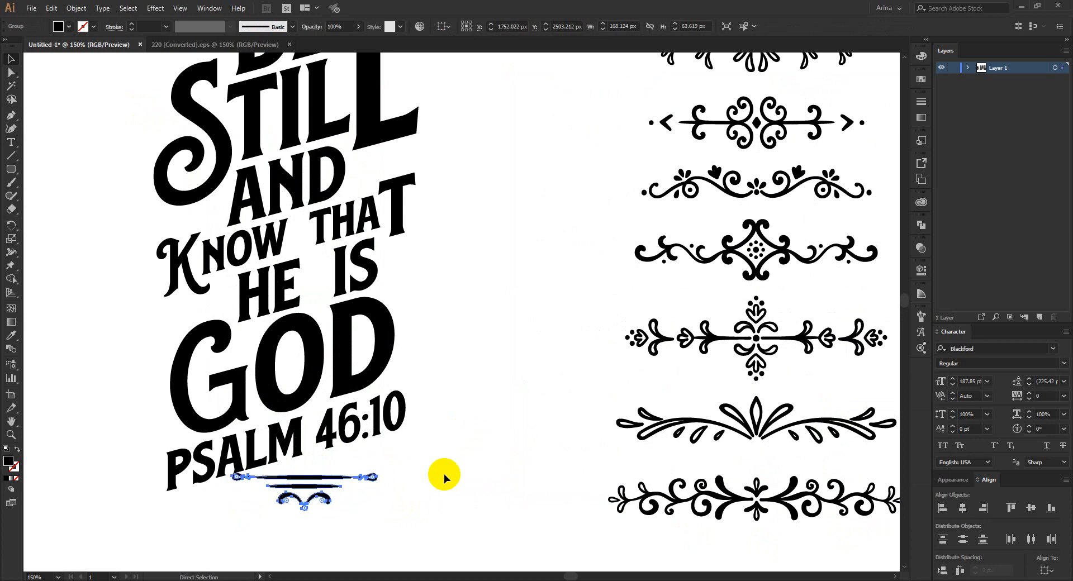
pyautogui.click(76, 8)
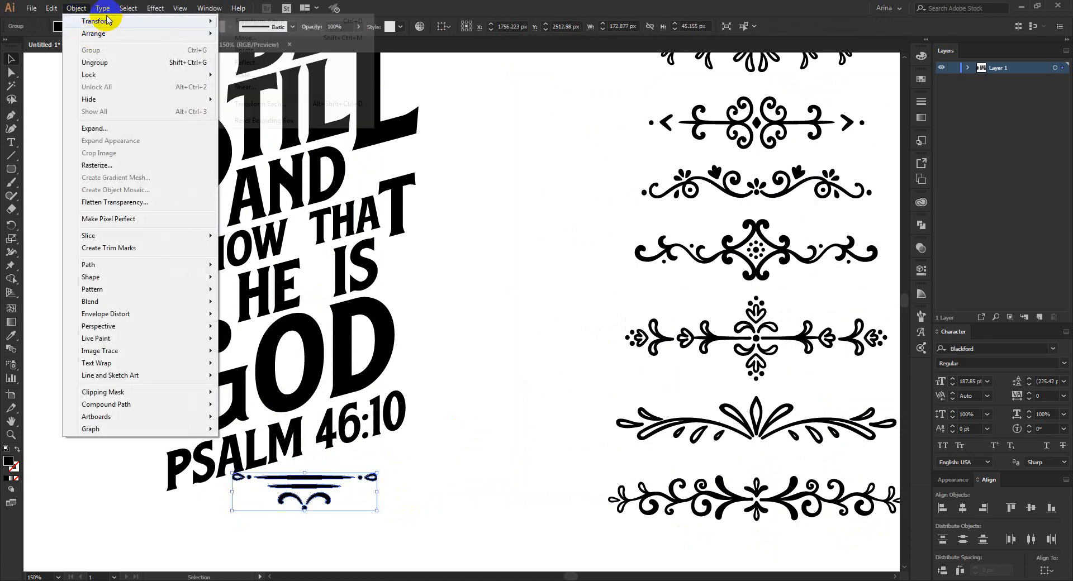
pyautogui.moveTo(101, 20)
pyautogui.click(224, 89)
pyautogui.click(783, 268)
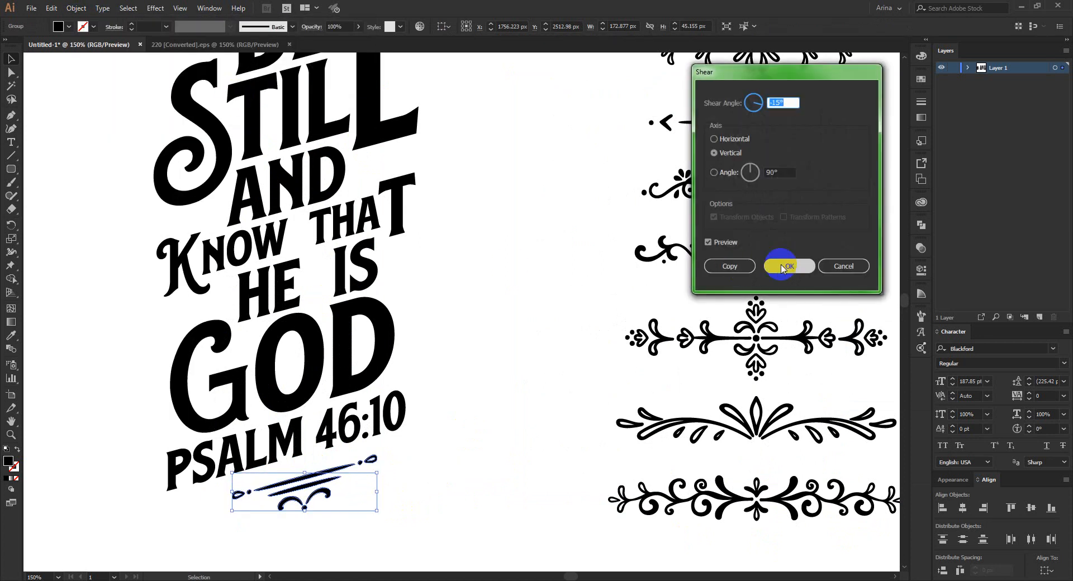
pyautogui.press('Up')
pyautogui.press('Up')
pyautogui.press('Up')
pyautogui.press('Up')
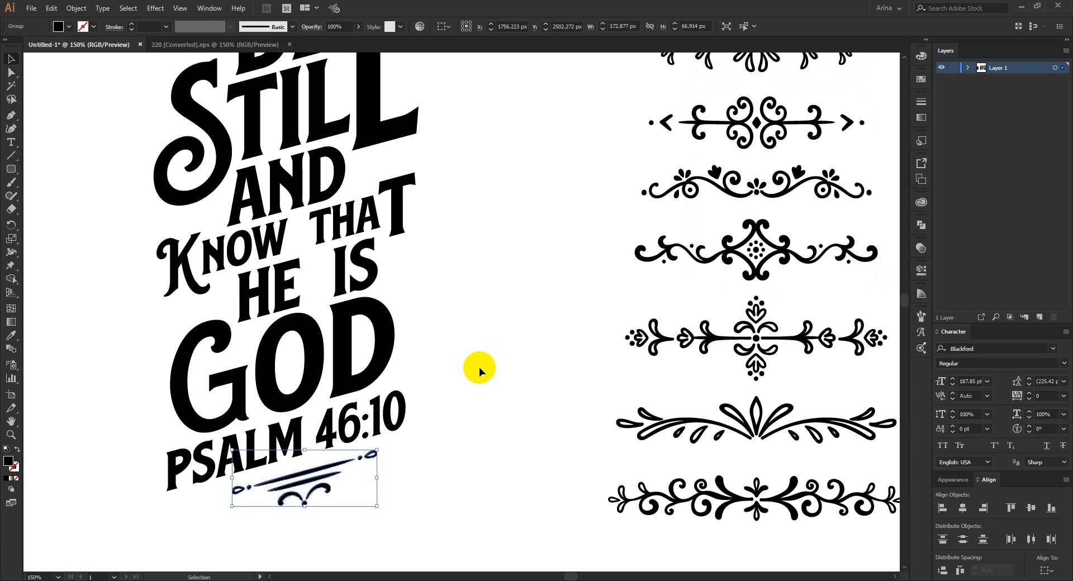
# Enlarge the line divider to about 243 px wide from its center and fit it closely beneath the psalm reference
pyautogui.moveTo(304, 503); pyautogui.dragTo(302, 524)
pyautogui.press('Up')
pyautogui.press('Up')
pyautogui.press('Up')
pyautogui.press('Up')
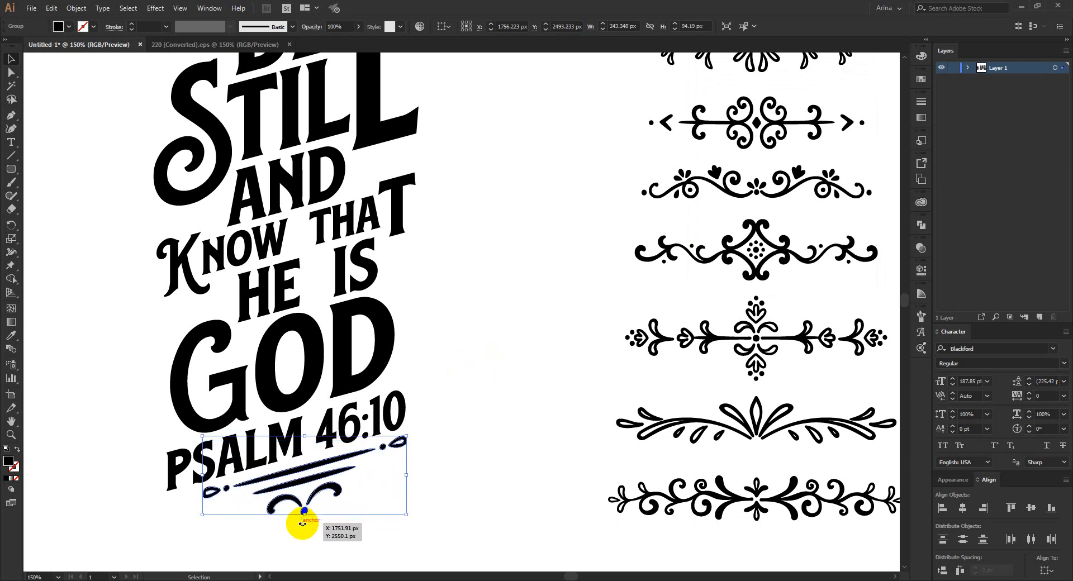
pyautogui.press('Left')
pyautogui.press('Left')
pyautogui.press('Left')
pyautogui.press('Left')
pyautogui.press('Left')
pyautogui.press('Left')
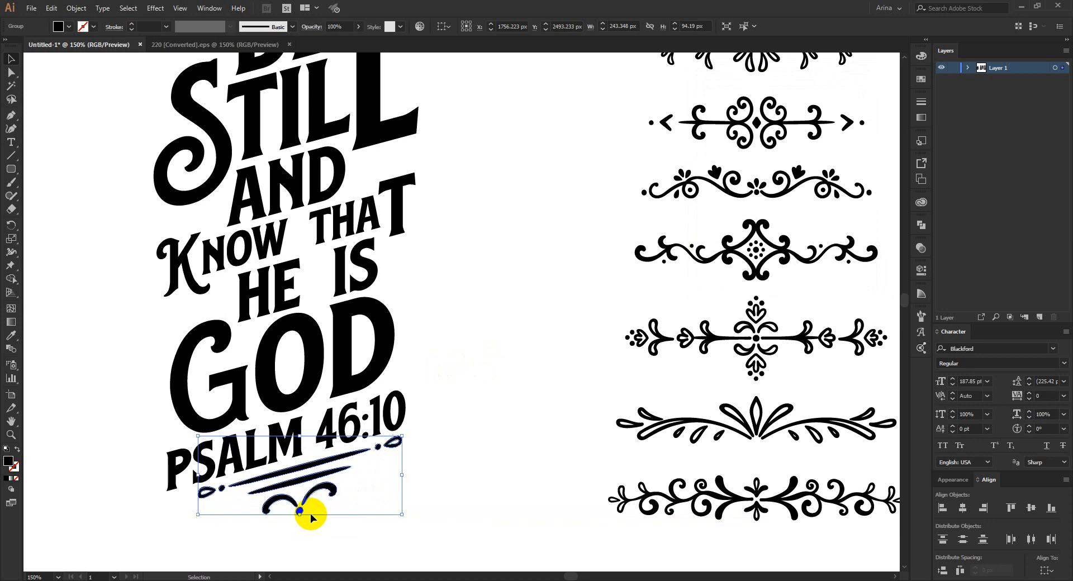
pyautogui.press('Down')
pyautogui.press('Down')
pyautogui.press('Down')
pyautogui.press('Down')
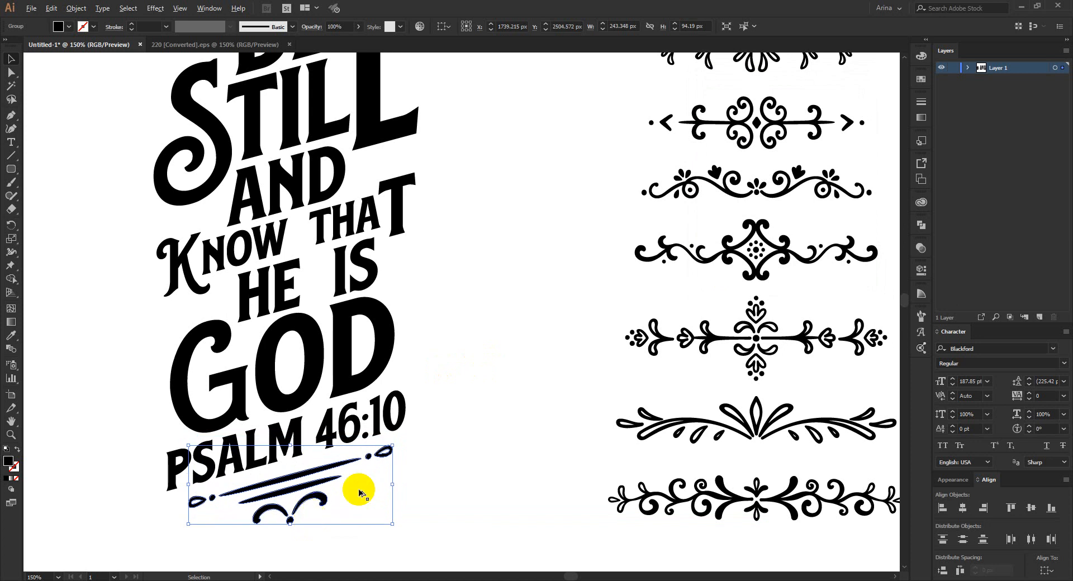
# Select the lettering together with the line divider and align them on their horizontal centers
pyautogui.scroll(-1, 378, 454)
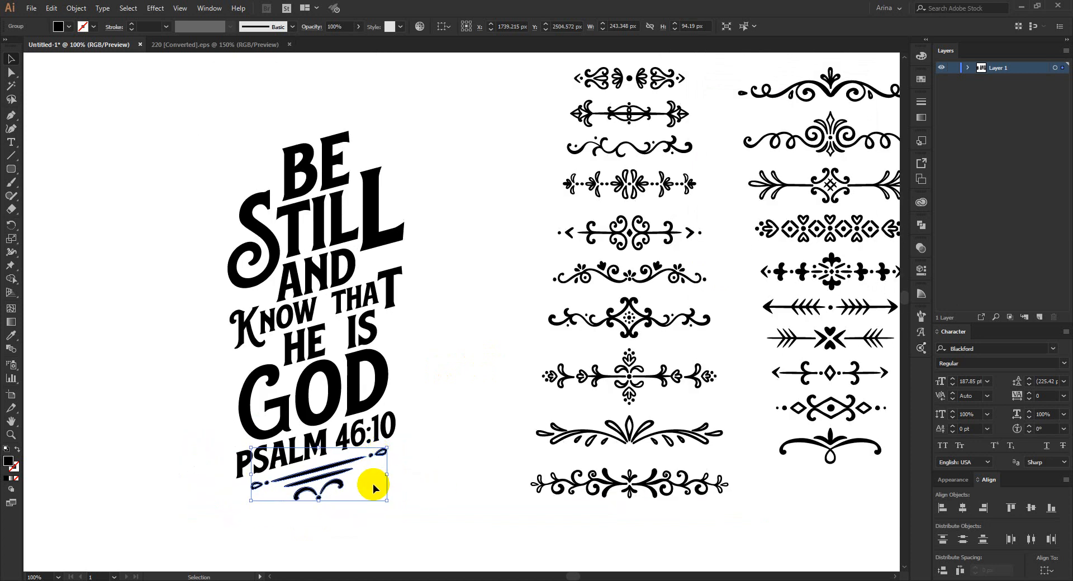
pyautogui.moveTo(187, 109); pyautogui.dragTo(441, 442)
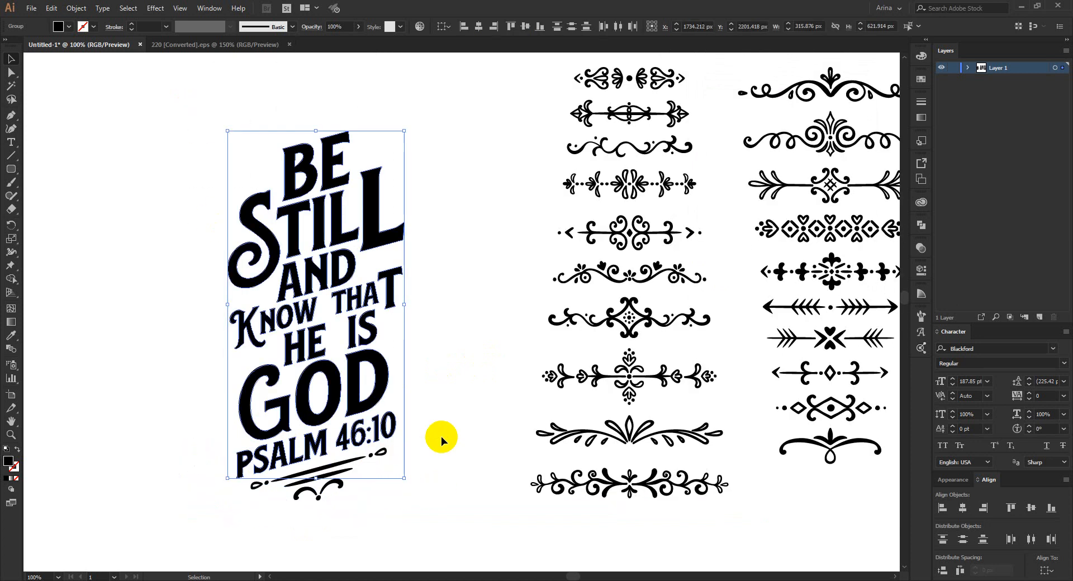
pyautogui.press('a')
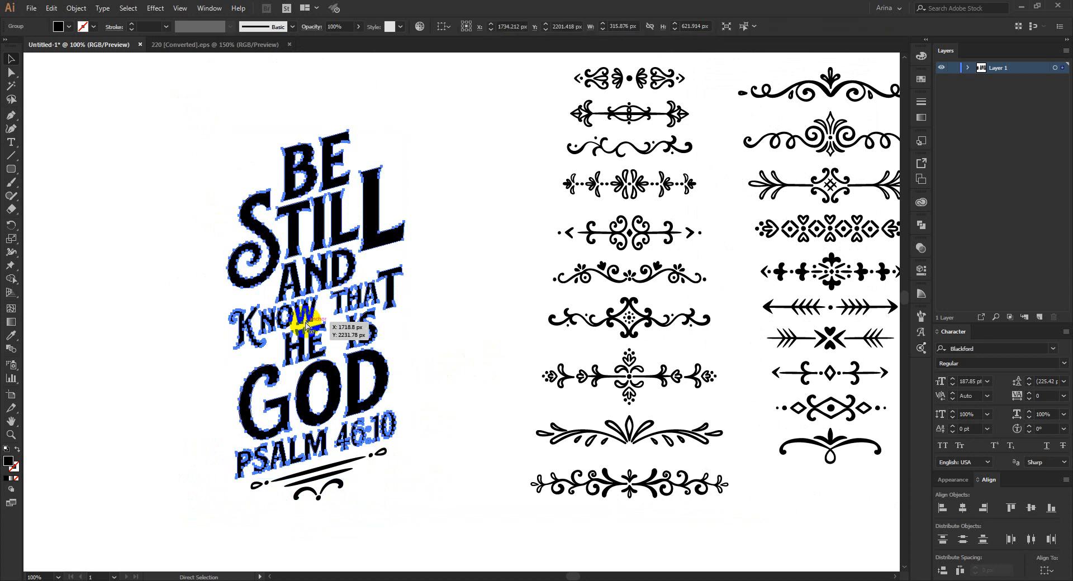
pyautogui.press('v')
pyautogui.moveTo(196, 90); pyautogui.dragTo(402, 506)
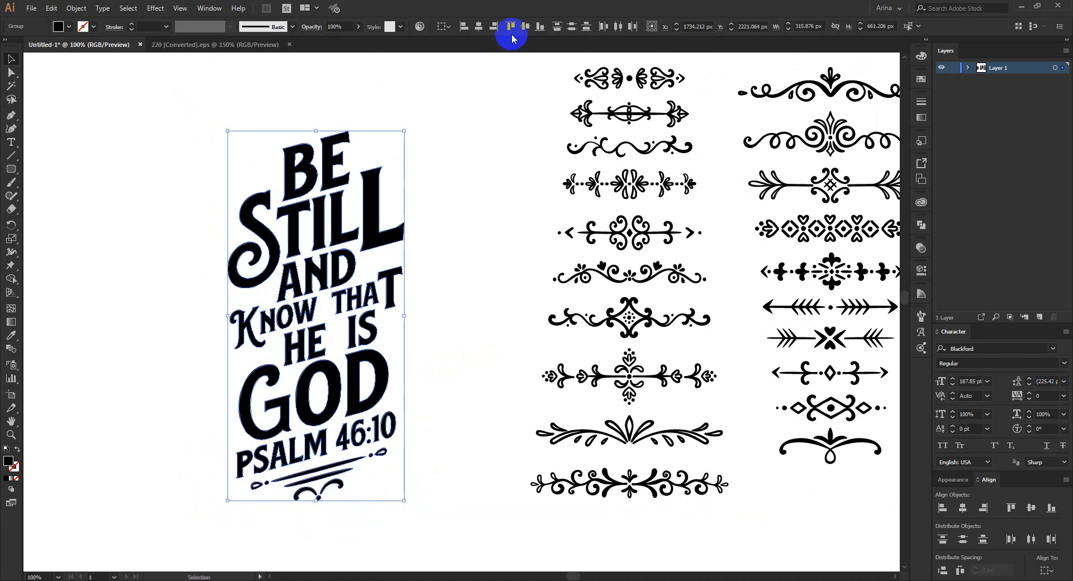
pyautogui.click(480, 27)
pyautogui.click(476, 207)
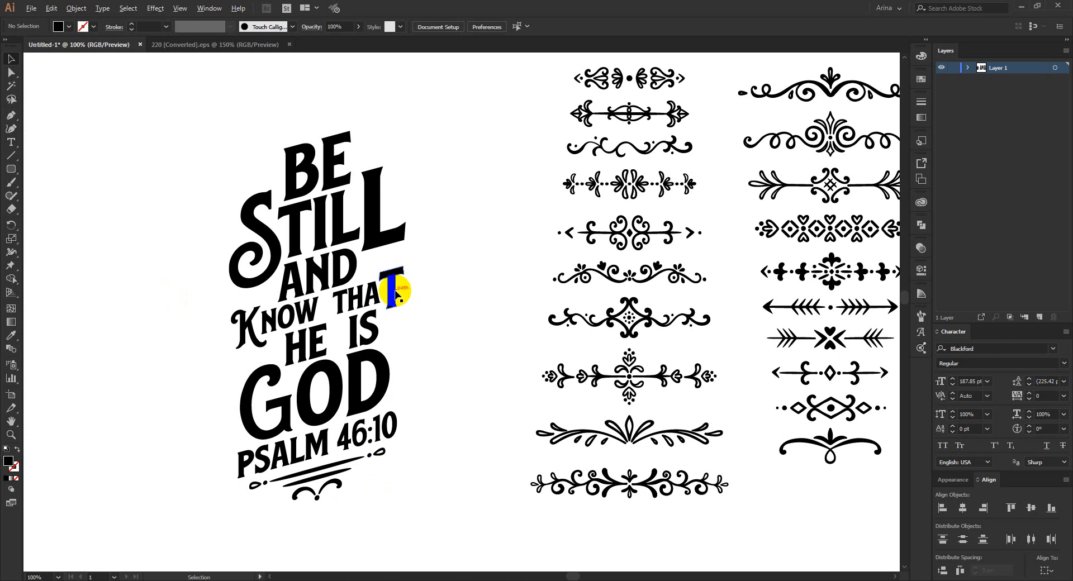
# Examine the remaining ornaments for one that suits the space above the lettering
pyautogui.scroll(3, 396, 291)
pyautogui.scroll(-1, 369, 266)
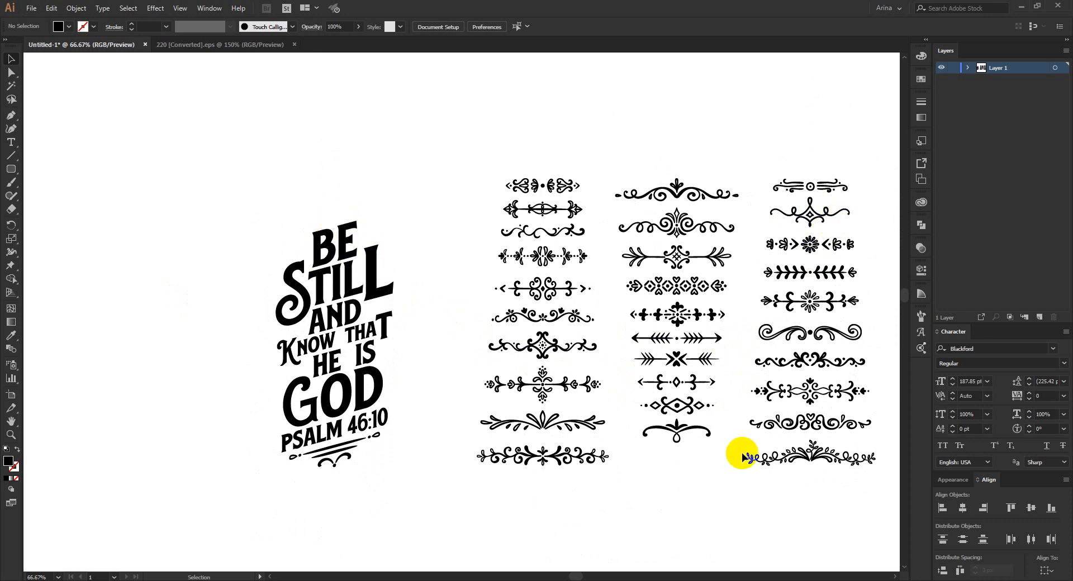
pyautogui.scroll(1, 540, 409)
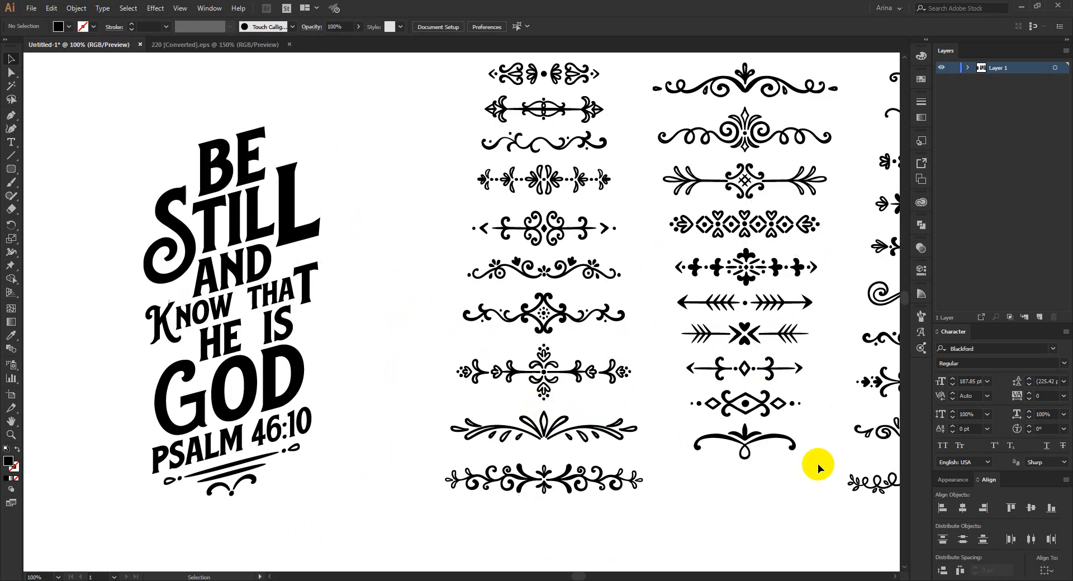
pyautogui.scroll(-1, 587, 441)
pyautogui.scroll(1, 575, 354)
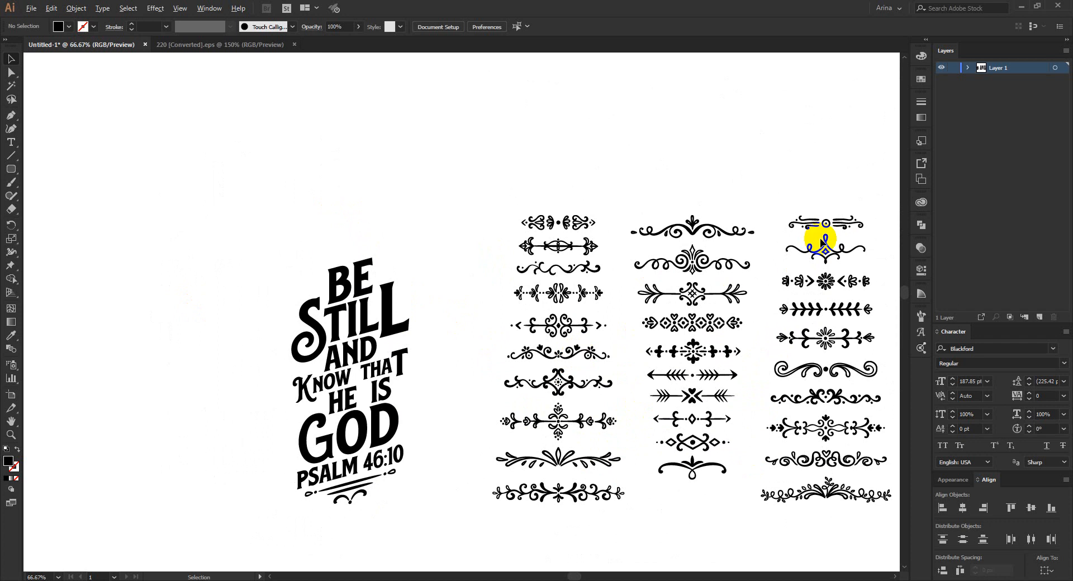
pyautogui.scroll(2, 820, 241)
pyautogui.scroll(-1, 658, 238)
pyautogui.scroll(-2, 855, 406)
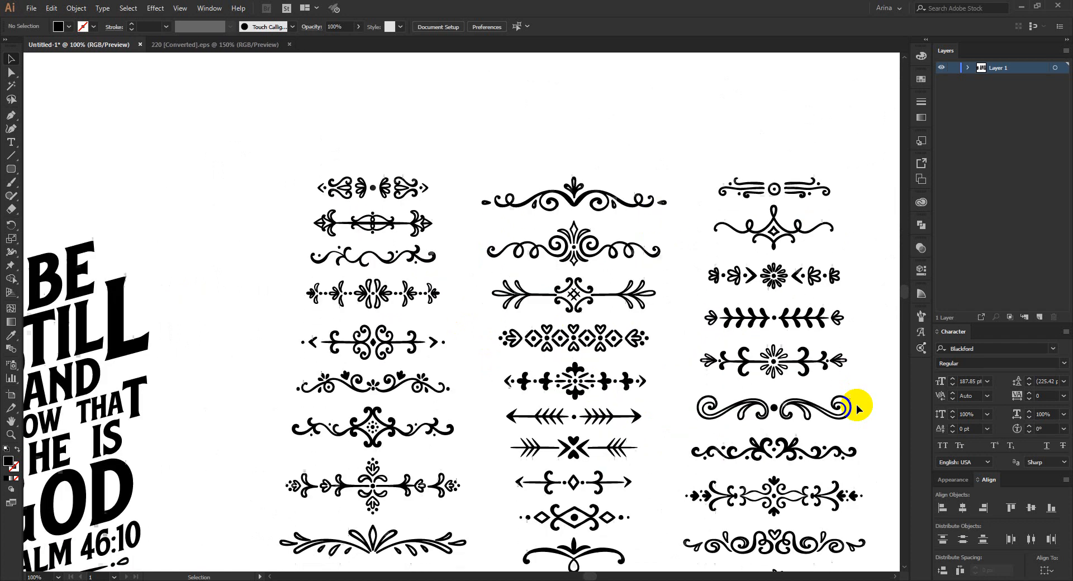
pyautogui.scroll(-1, 643, 324)
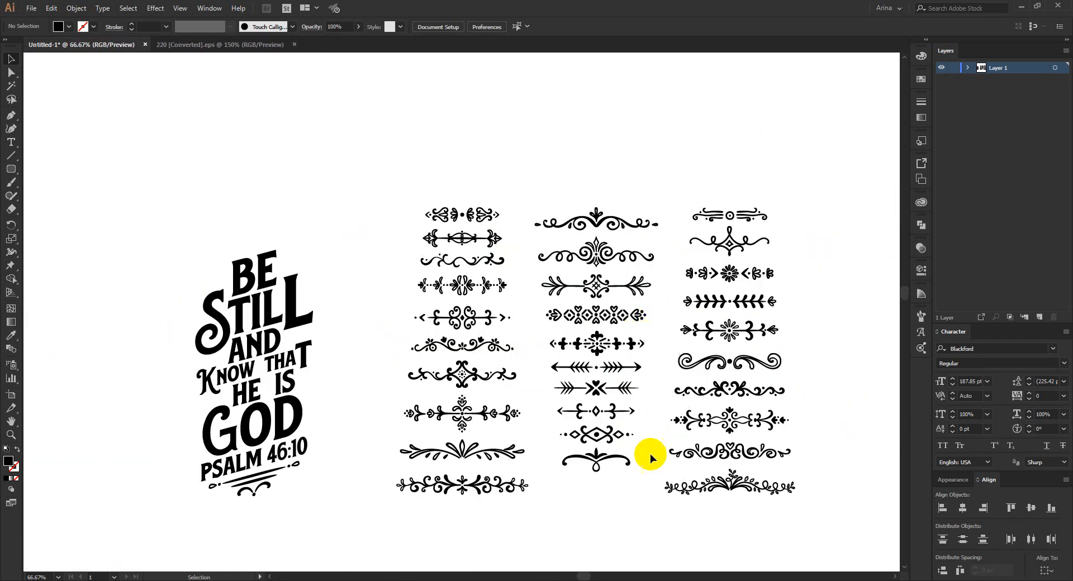
pyautogui.scroll(1, 344, 447)
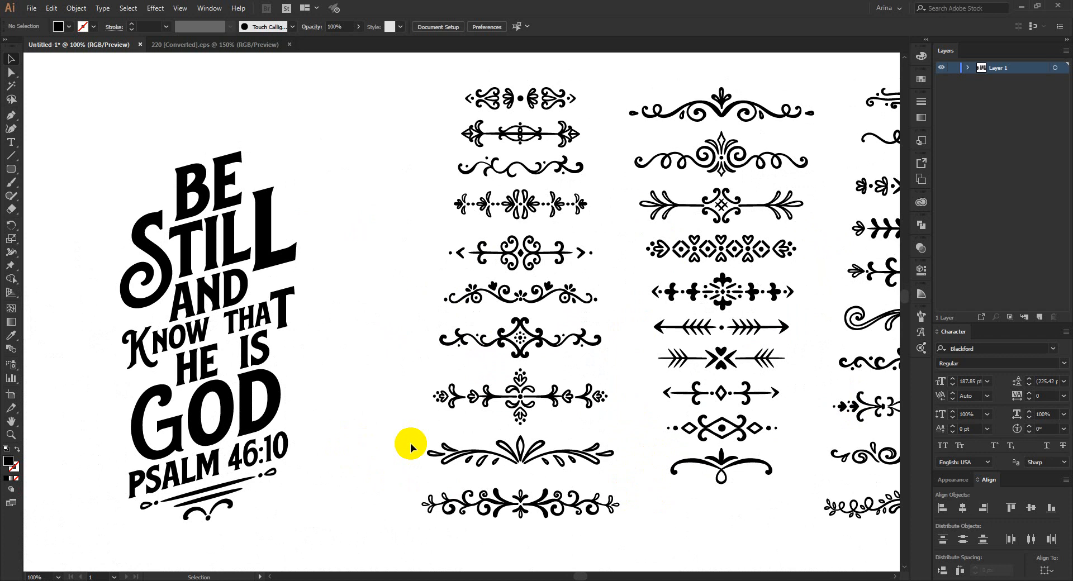
# Place a copy of the leafy spray divider above the word "Be"
pyautogui.scroll(1, 511, 450)
pyautogui.press('a')
pyautogui.moveTo(371, 427); pyautogui.dragTo(662, 488)
pyautogui.press('v')
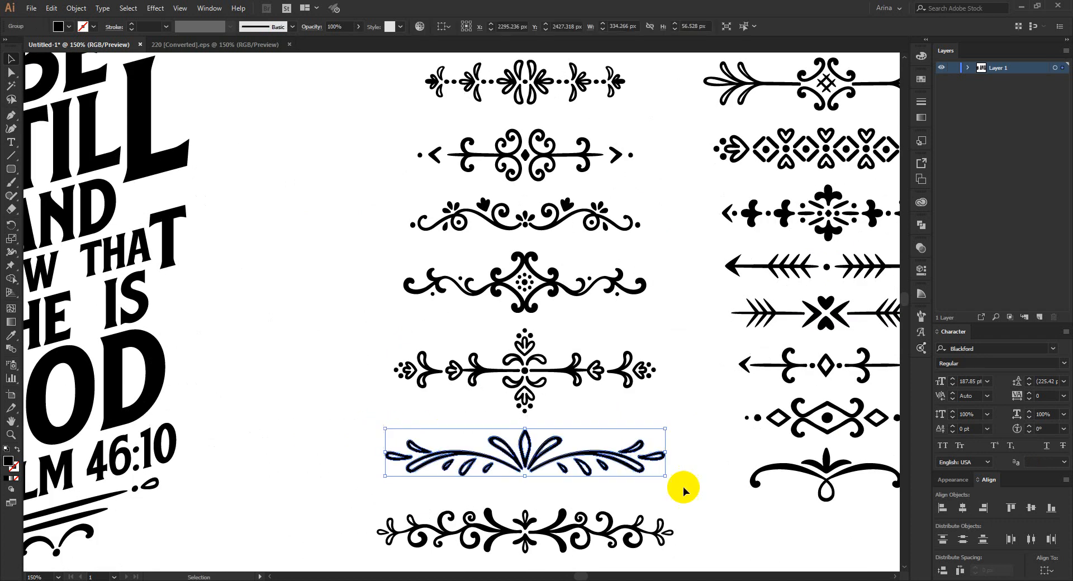
pyautogui.scroll(-2, 729, 479)
pyautogui.moveTo(635, 467); pyautogui.dragTo(434, 245)
pyautogui.scroll(1, 434, 245)
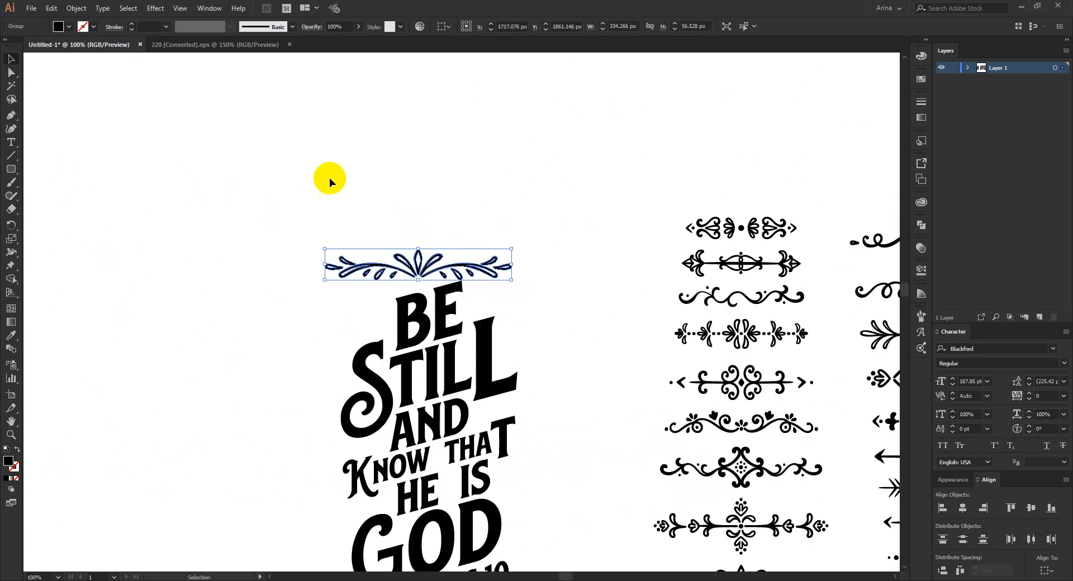
# Shear the leafy spray divider by -15° on the vertical axis
pyautogui.click(76, 8)
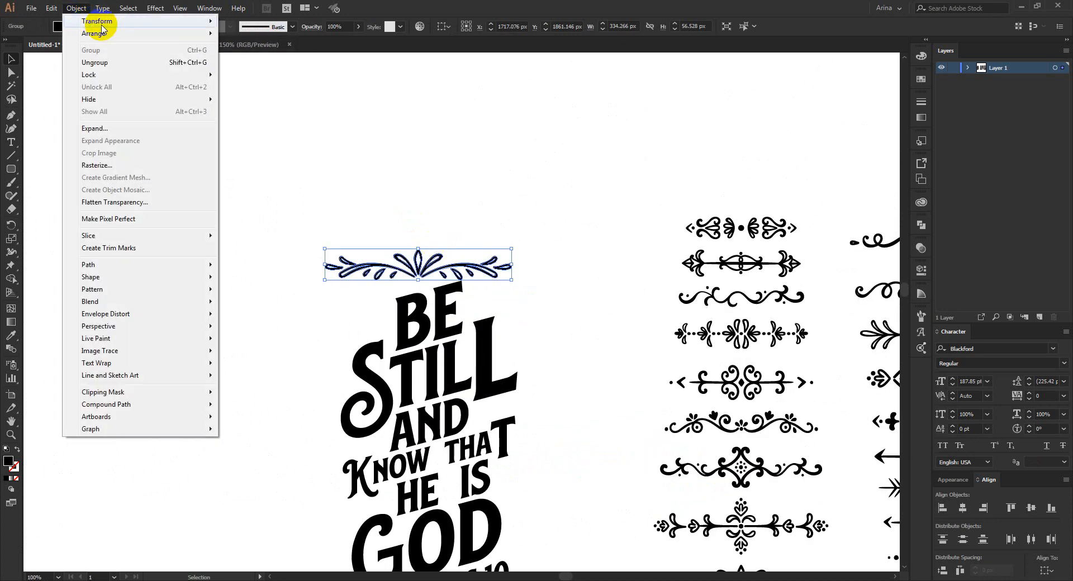
pyautogui.moveTo(168, 21)
pyautogui.click(245, 88)
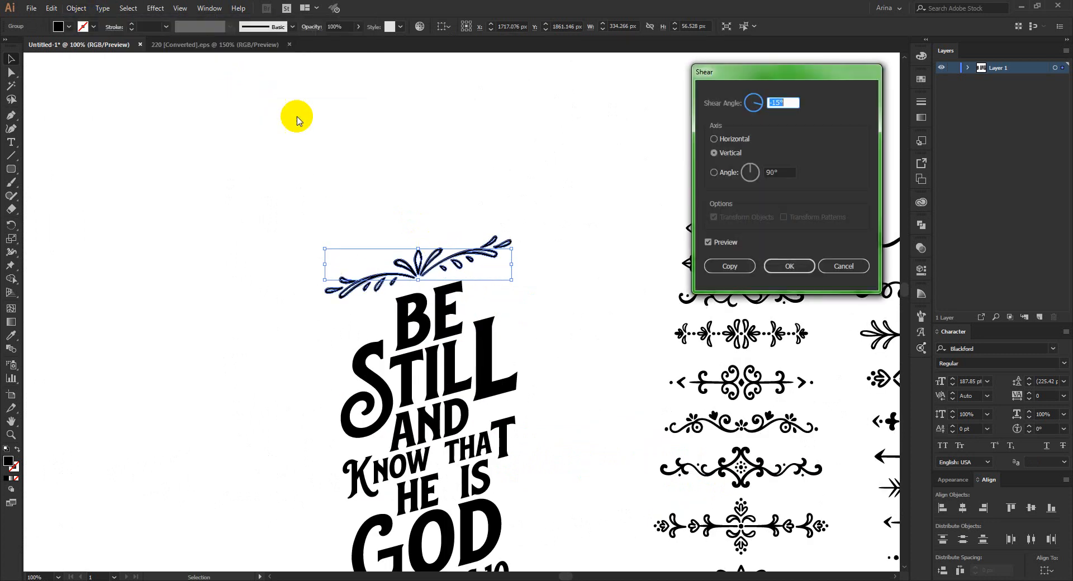
pyautogui.click(789, 268)
# Shrink the leafy spray divider to about 216 px wide from its center and nudge it close above "Be"
pyautogui.moveTo(514, 267); pyautogui.dragTo(479, 270)
pyautogui.press('Down')
pyautogui.press('Down')
pyautogui.press('Down')
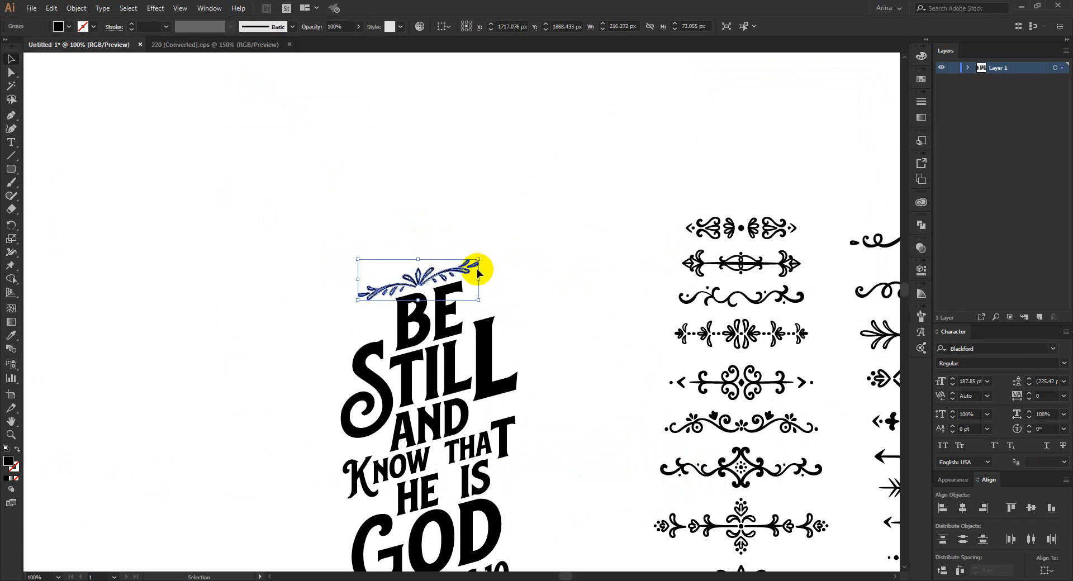
pyautogui.press('Up')
pyautogui.click(447, 214)
# Paste a grouped copy of the flower-and-leaf end piece from the cross-shaped floral divider into the space beside the lettering
pyautogui.scroll(-3, 350, 210)
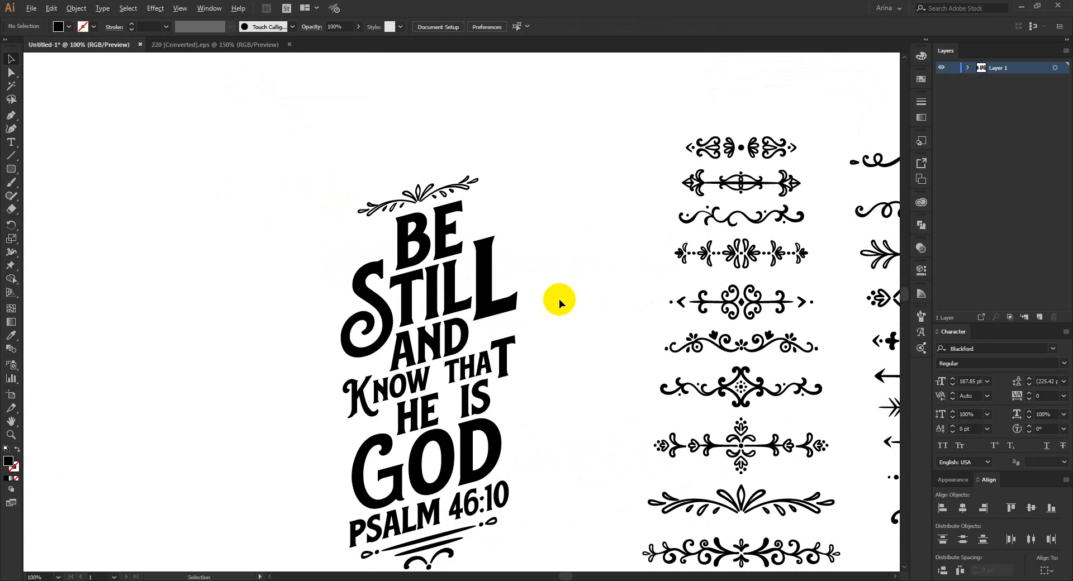
pyautogui.scroll(-1, 559, 299)
pyautogui.scroll(2, 721, 411)
pyautogui.scroll(1, 721, 410)
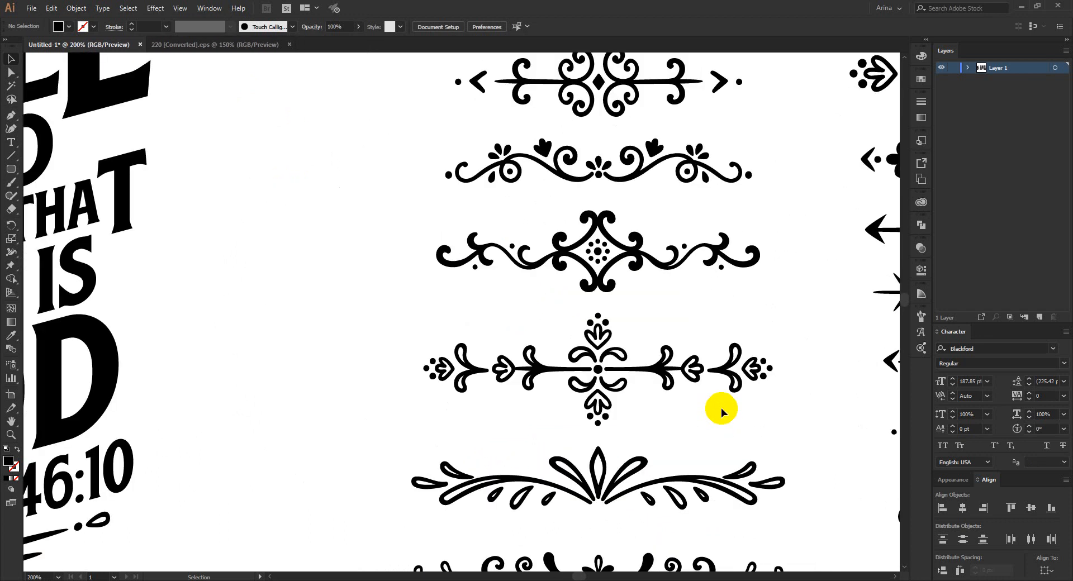
pyautogui.scroll(-1, 721, 408)
pyautogui.click(732, 386)
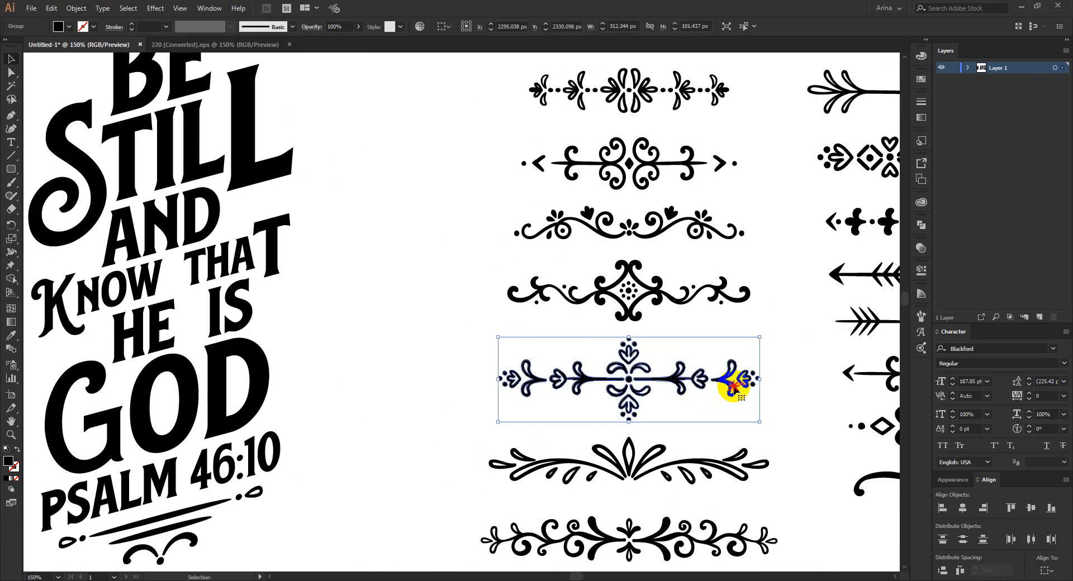
pyautogui.doubleClick(733, 386)
pyautogui.moveTo(710, 344); pyautogui.dragTo(780, 426)
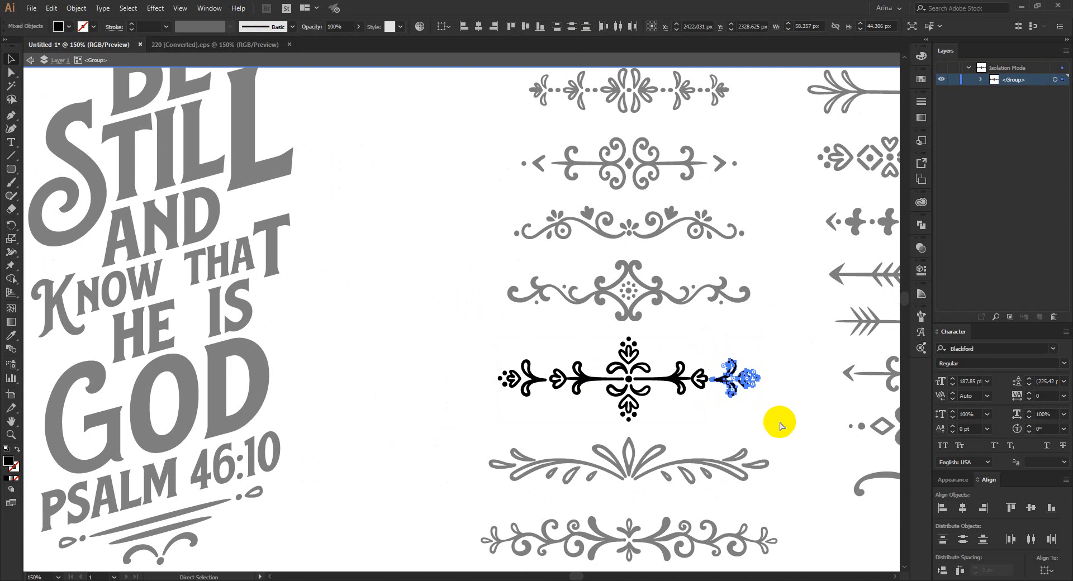
pyautogui.hotkey('ctrl', 'c')
pyautogui.doubleClick(388, 300)
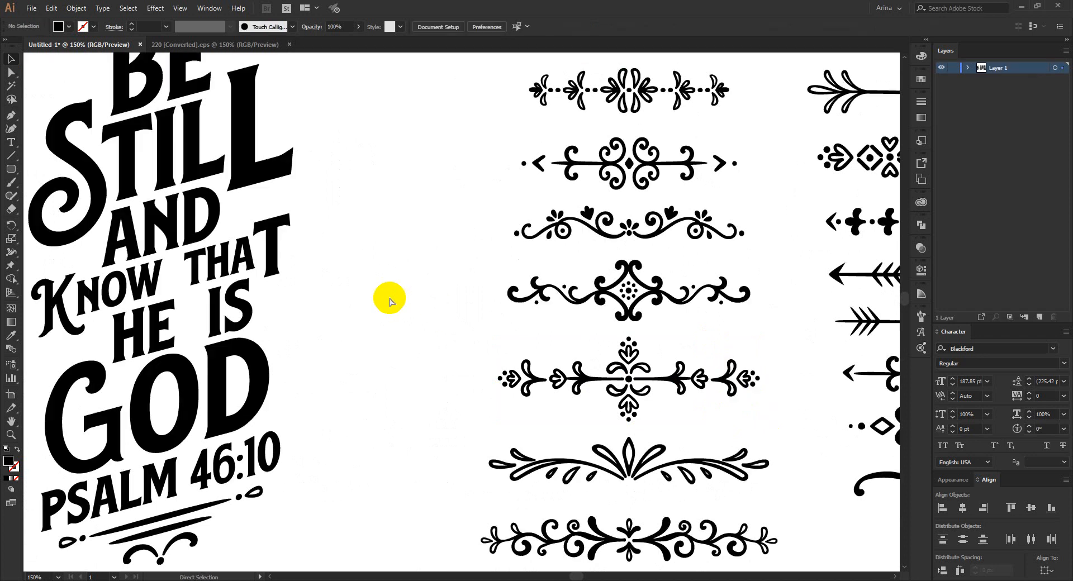
pyautogui.hotkey('ctrl', 'v')
pyautogui.hotkey('ctrl', 'g')
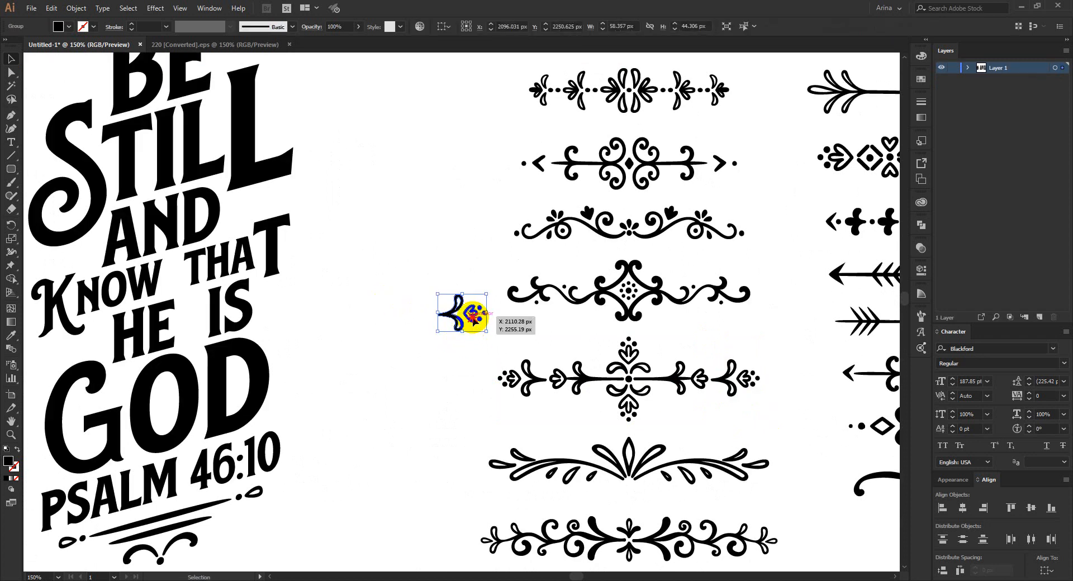
# Shrink the flower-and-leaf piece, rotate it with the flower facing up-left, and fit it before "Be" above the S of "Still"
pyautogui.moveTo(470, 315); pyautogui.dragTo(209, 180)
pyautogui.scroll(-1, 419, 320)
pyautogui.scroll(1, 342, 323)
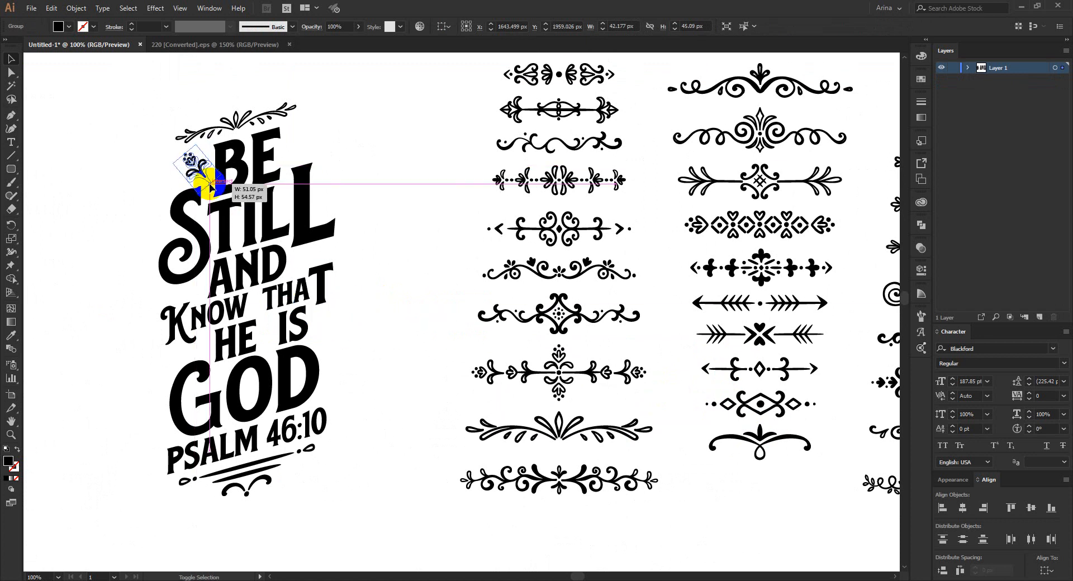
pyautogui.click(154, 115)
pyautogui.scroll(2, 154, 116)
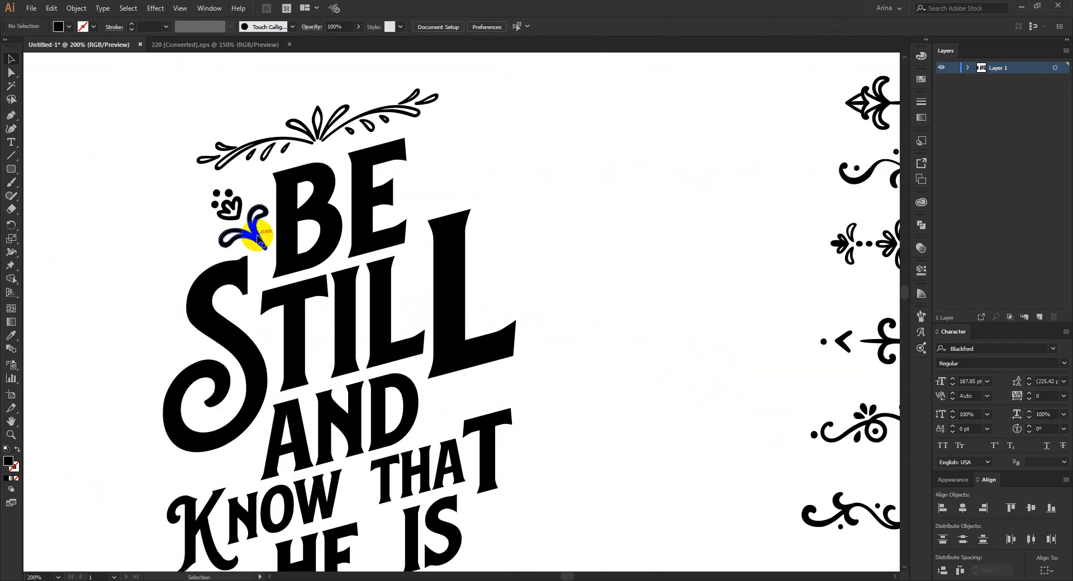
pyautogui.moveTo(257, 238); pyautogui.dragTo(246, 234)
pyautogui.click(103, 202)
pyautogui.scroll(-1, 374, 270)
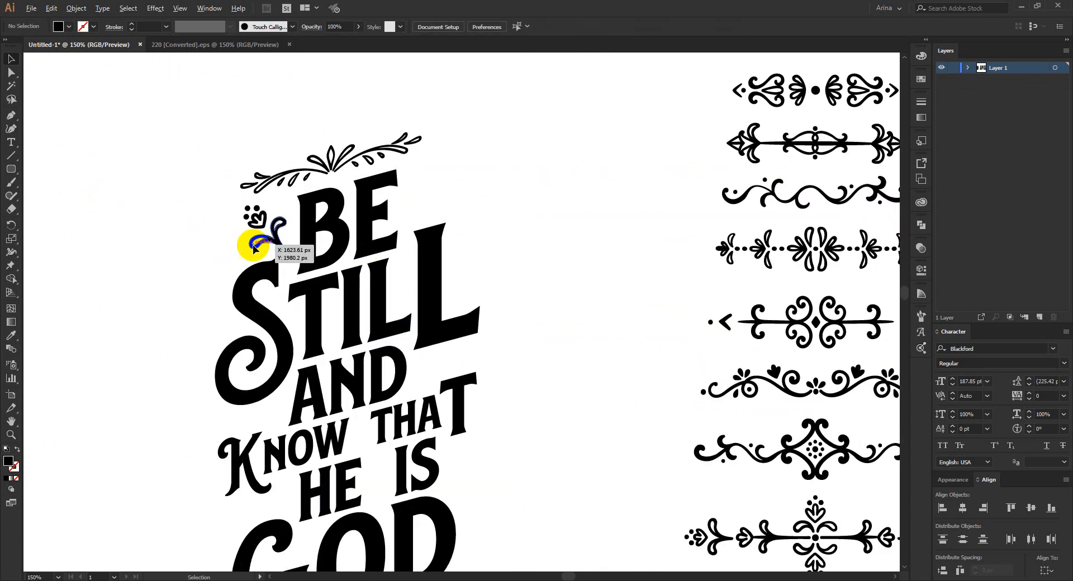
# Paste a copy of the heart-and-chevron center of the feathered arrow divider into the space between the lettering and the ornaments
pyautogui.scroll(-1, 246, 249)
pyautogui.scroll(-1, 247, 248)
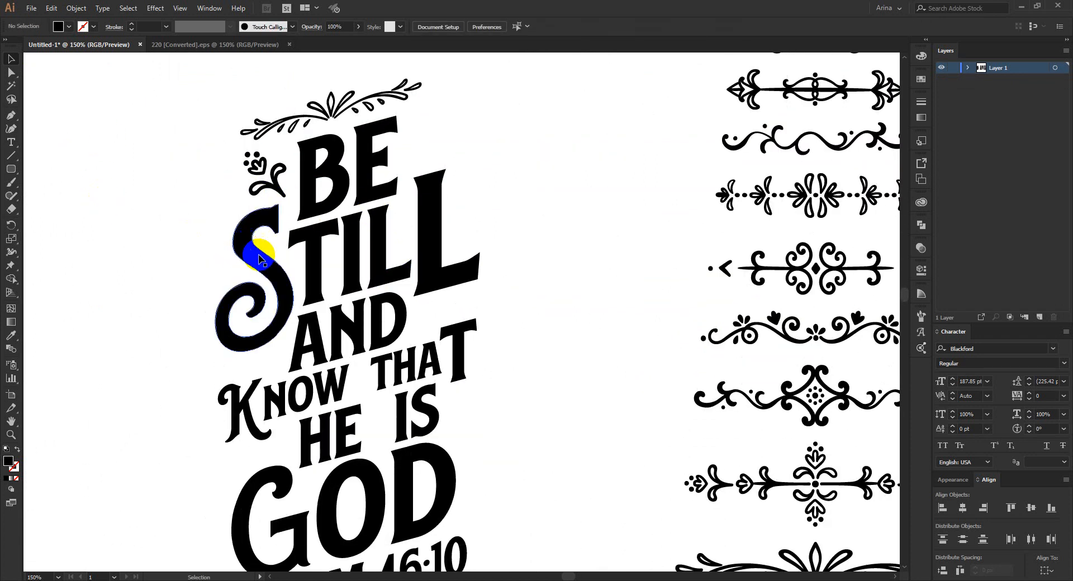
pyautogui.scroll(-1, 402, 307)
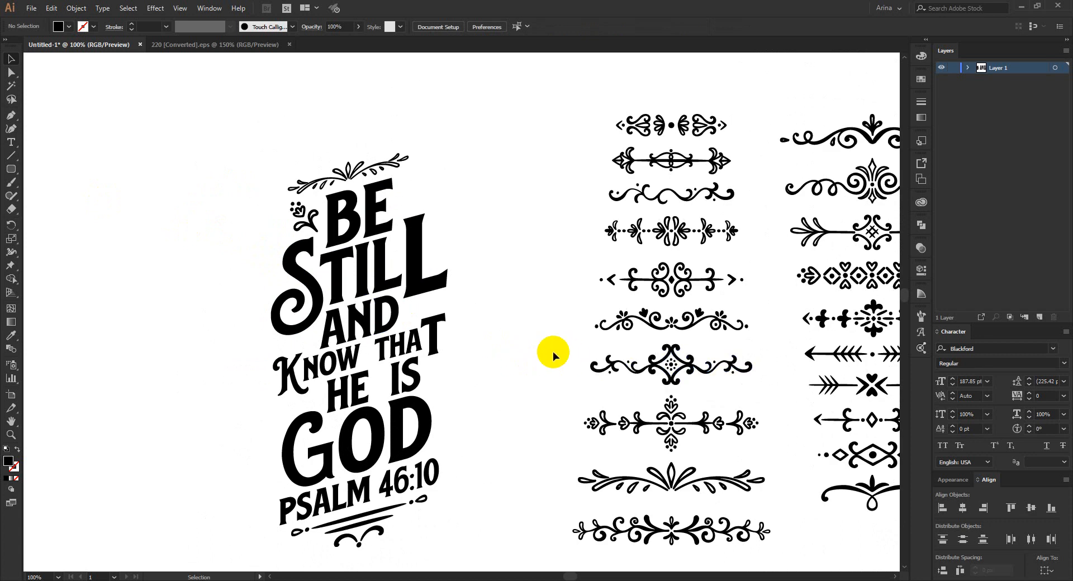
pyautogui.scroll(-1, 553, 351)
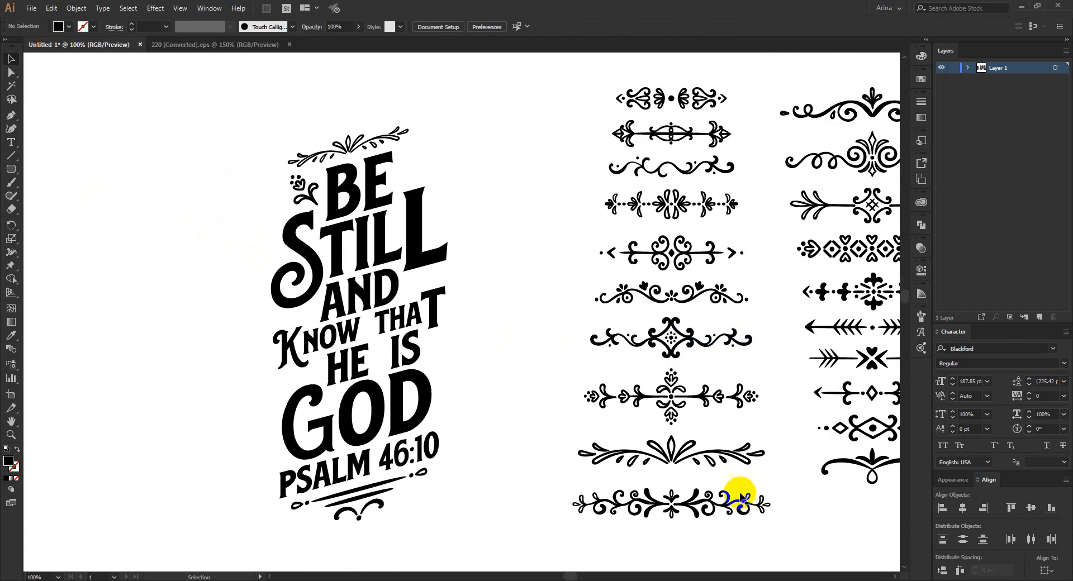
pyautogui.scroll(-2, 642, 494)
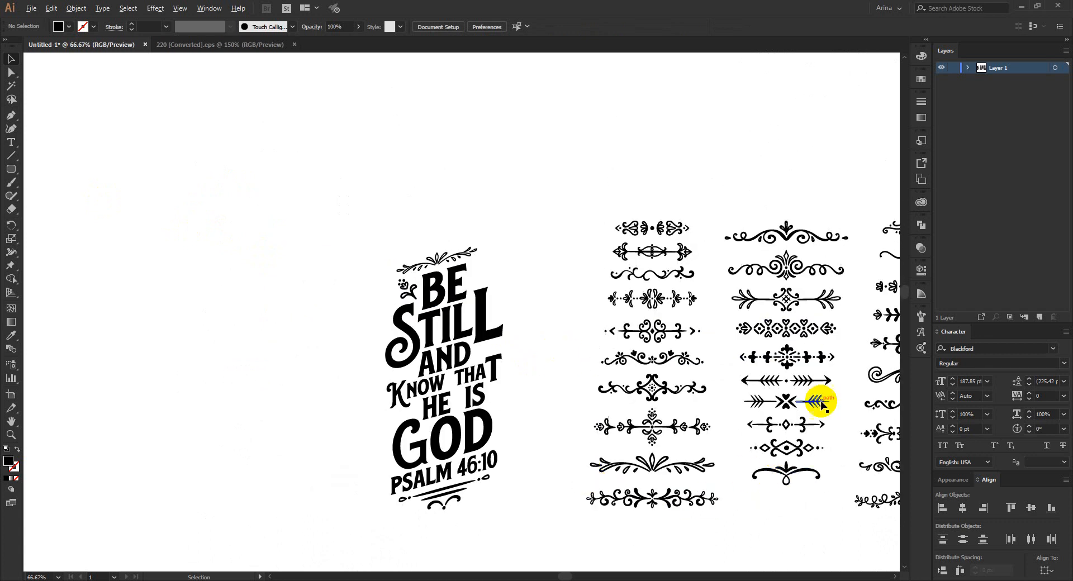
pyautogui.scroll(2, 820, 402)
pyautogui.scroll(1, 820, 401)
pyautogui.doubleClick(741, 398)
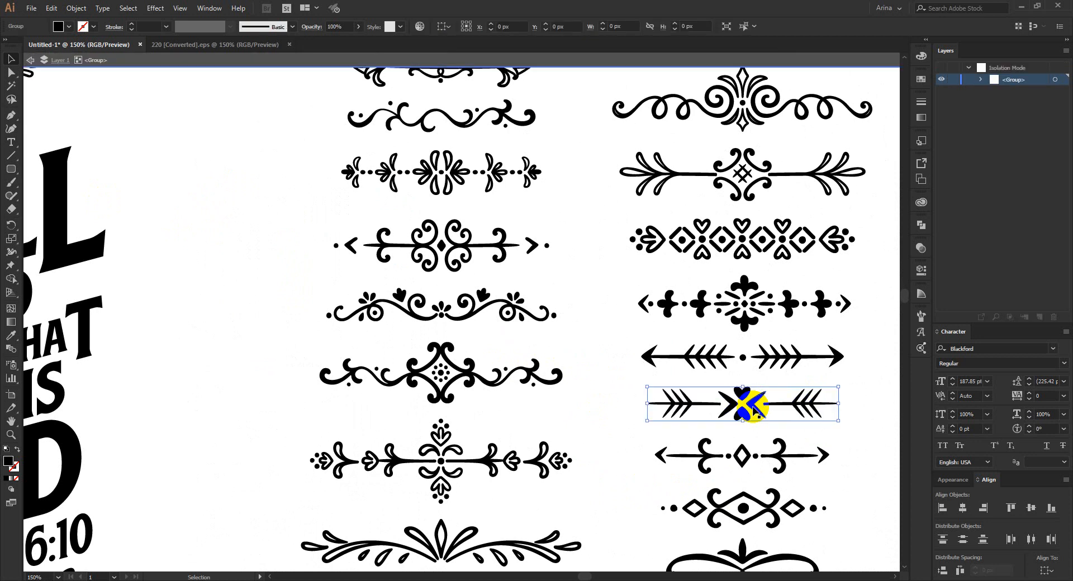
pyautogui.moveTo(723, 387); pyautogui.dragTo(754, 417)
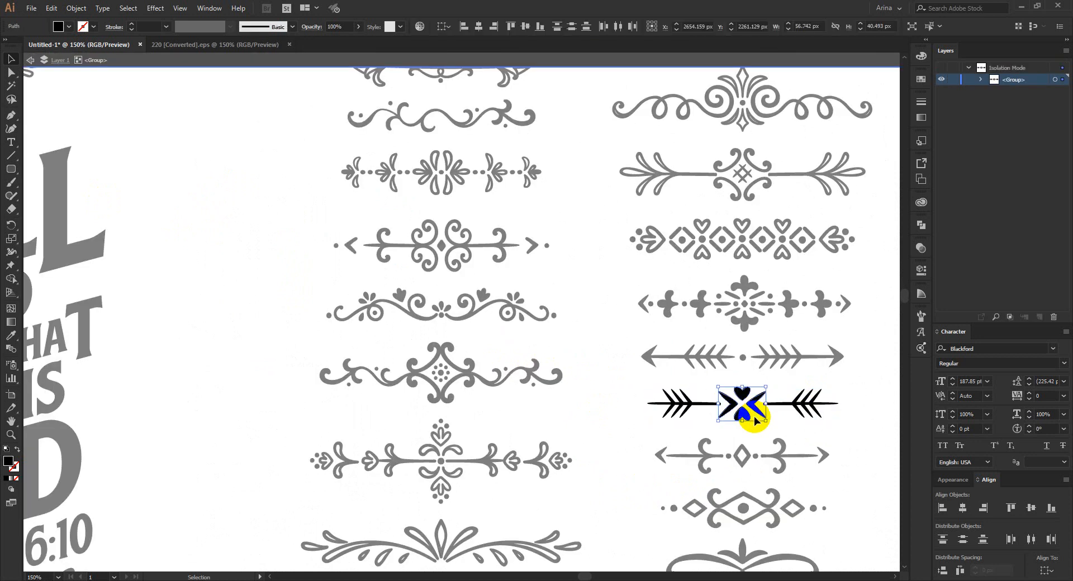
pyautogui.hotkey('ctrl', 'g')
pyautogui.doubleClick(314, 271)
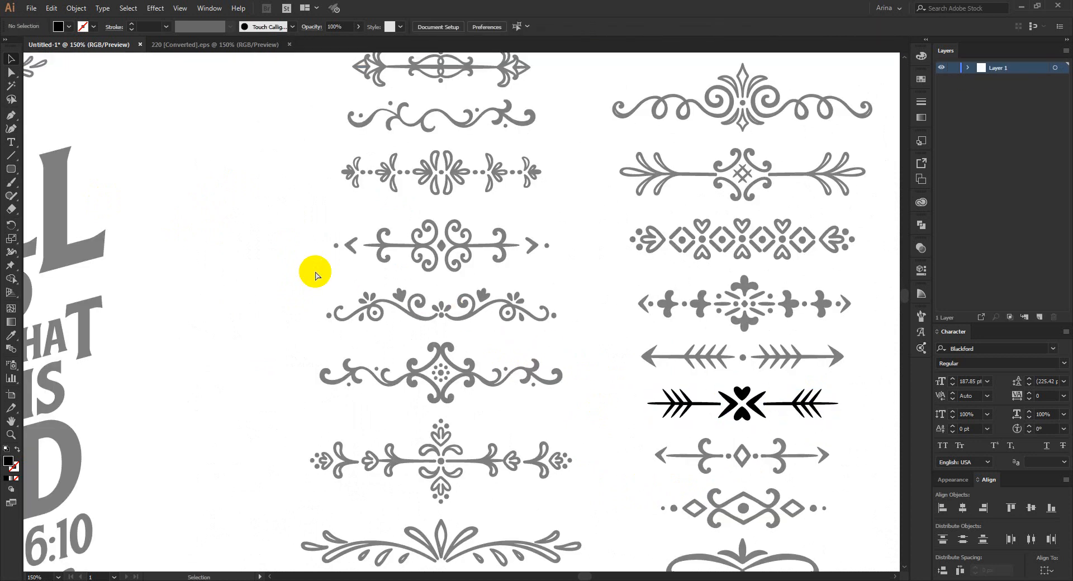
pyautogui.hotkey('ctrl', 'v')
pyautogui.moveTo(479, 324); pyautogui.dragTo(279, 297)
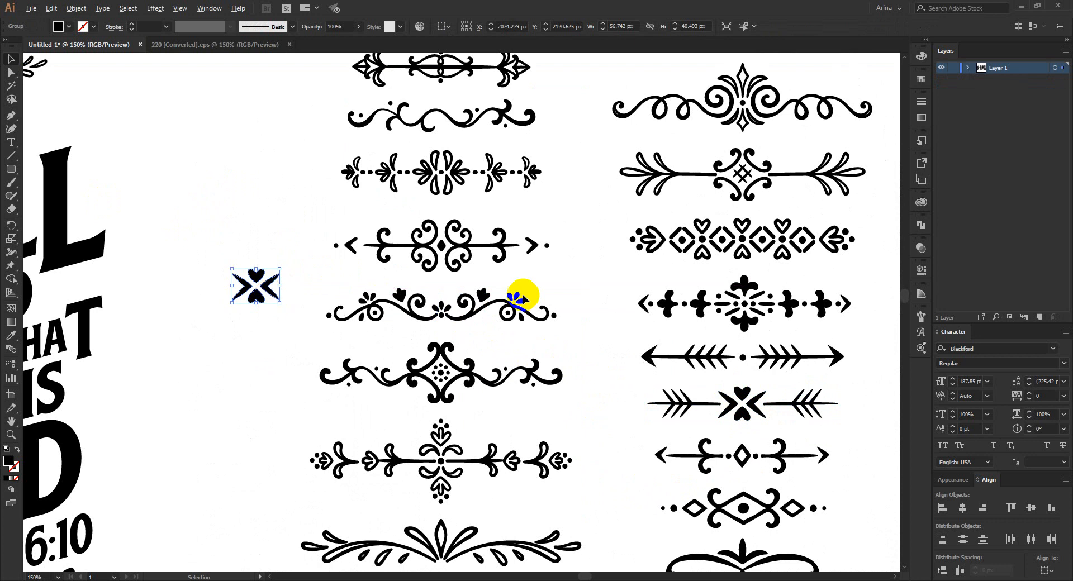
# Place the heart-and-chevron motif after "Be", above the tall final L of "Still"
pyautogui.scroll(-1, 558, 304)
pyautogui.scroll(1, 179, 260)
pyautogui.scroll(-2, 498, 372)
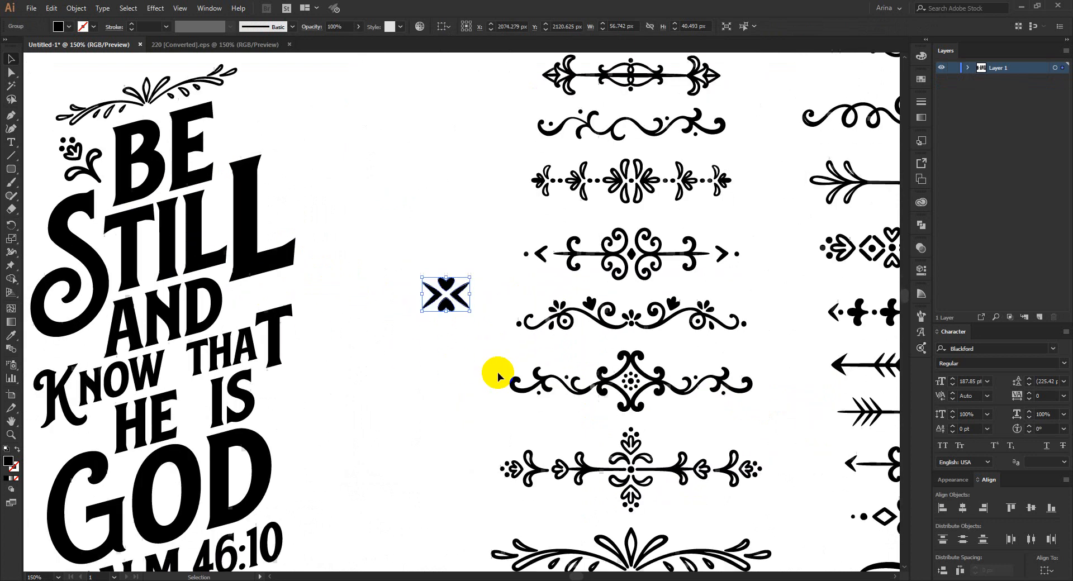
pyautogui.moveTo(446, 272); pyautogui.dragTo(283, 380)
pyautogui.scroll(-1, 380, 376)
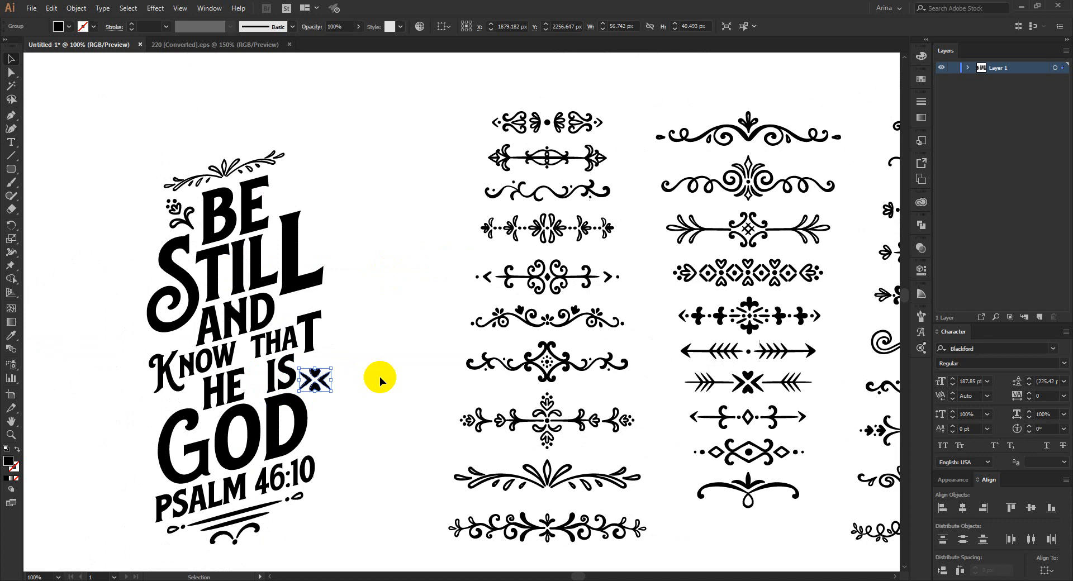
pyautogui.scroll(2, 381, 377)
pyautogui.moveTo(317, 430); pyautogui.dragTo(286, 239)
pyautogui.scroll(2, 259, 201)
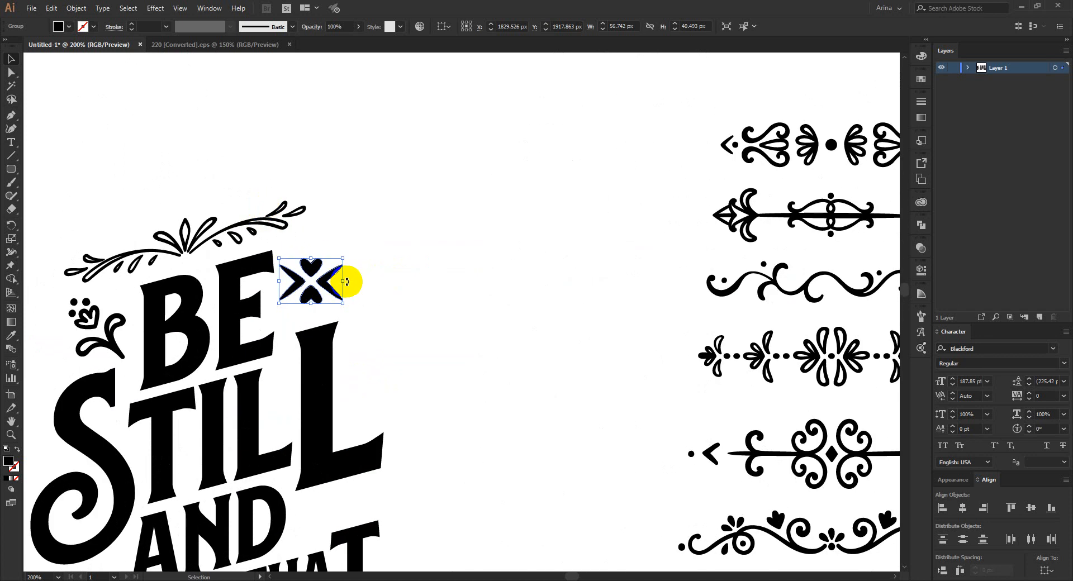
# Shear the heart-and-chevron motif by -15° on the vertical axis and nudge it slightly down
pyautogui.click(83, 8)
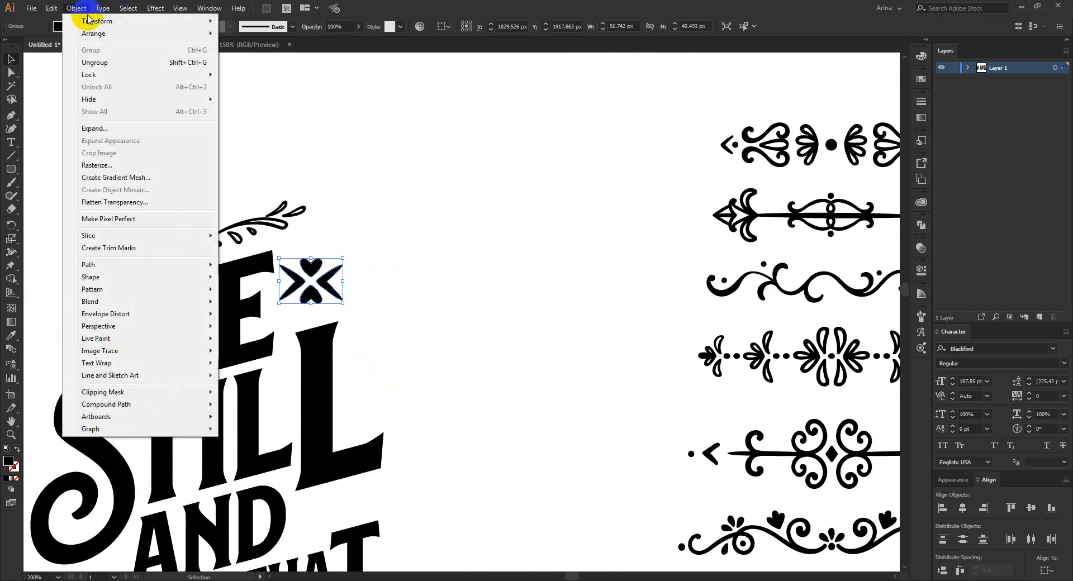
pyautogui.moveTo(101, 19)
pyautogui.click(249, 87)
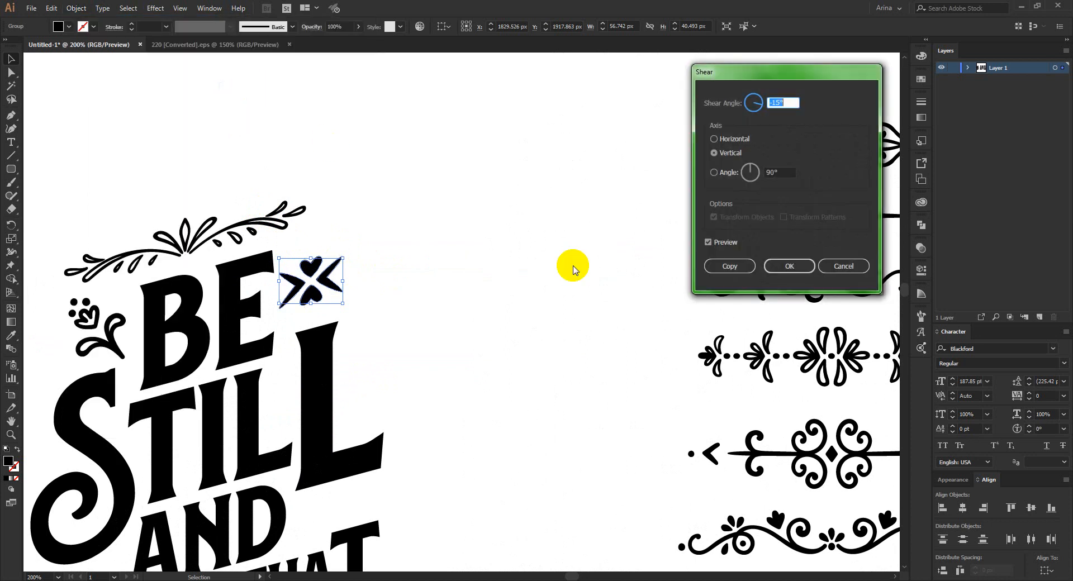
pyautogui.click(785, 271)
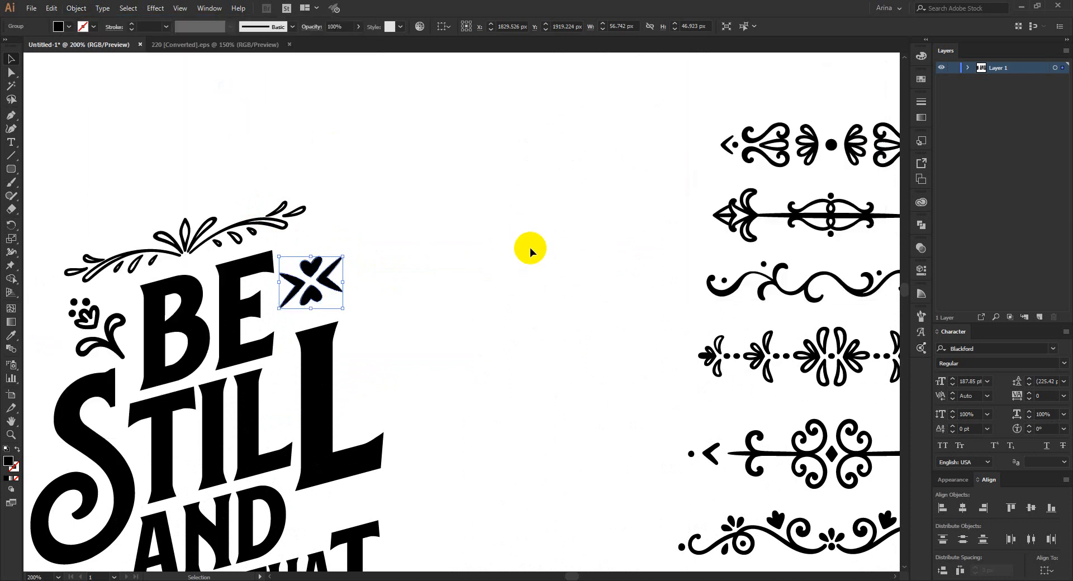
pyautogui.press('Down')
pyautogui.click(370, 257)
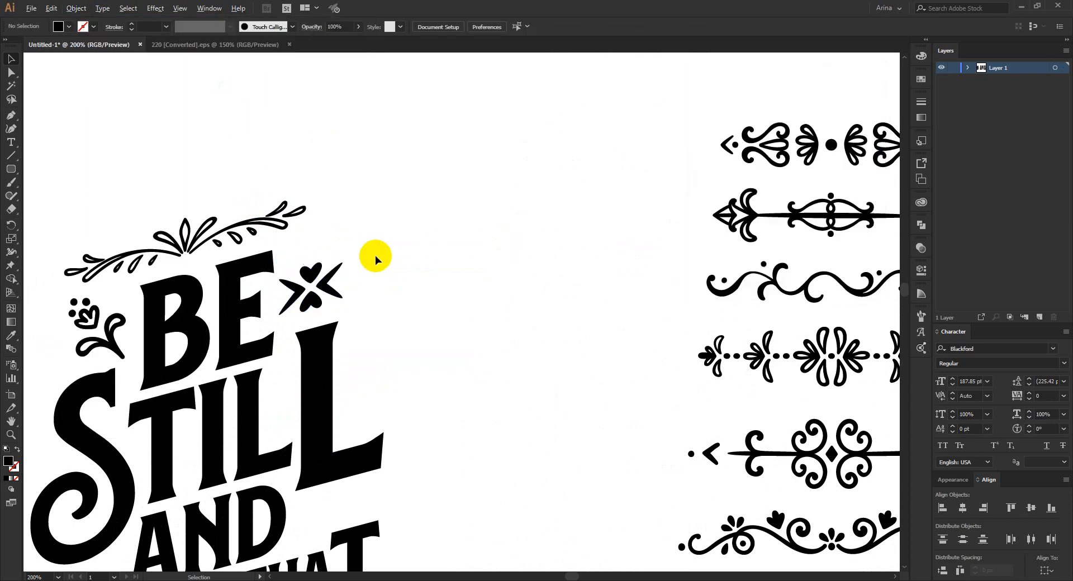
# Paste a grouped copy of the right half of the flowered vine divider into the space beside the lettering
pyautogui.scroll(-1, 386, 253)
pyautogui.scroll(-1, 406, 253)
pyautogui.scroll(-1, 406, 253)
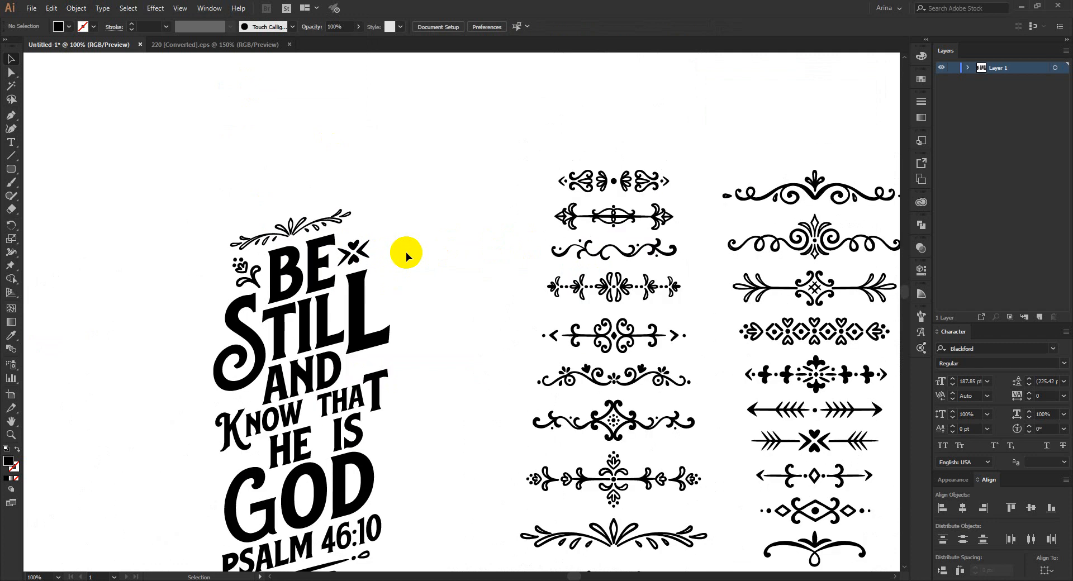
pyautogui.scroll(-1, 407, 253)
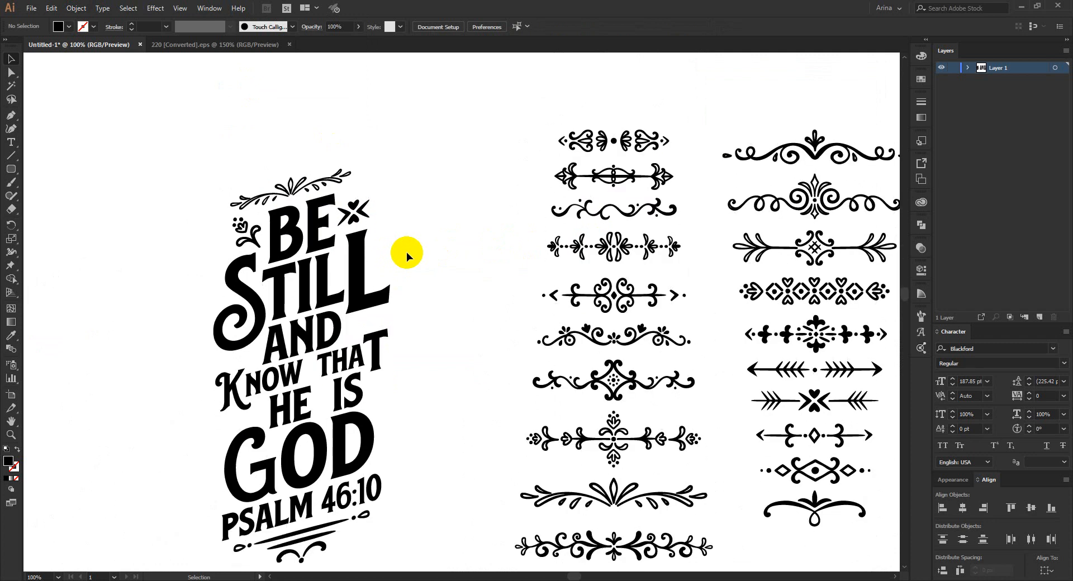
pyautogui.scroll(-1, 407, 253)
pyautogui.scroll(1, 407, 257)
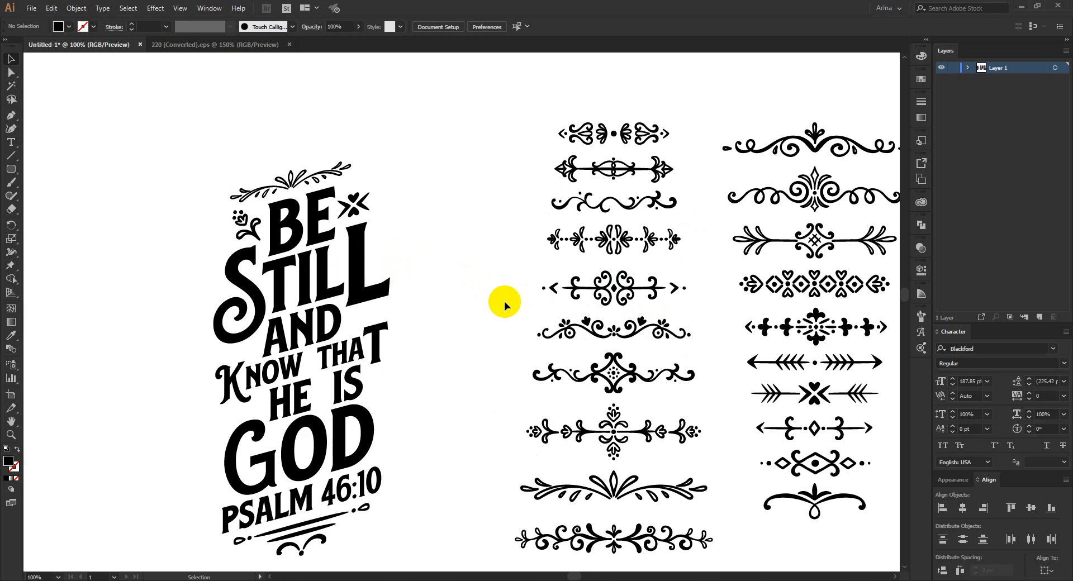
pyautogui.doubleClick(652, 330)
pyautogui.scroll(1, 665, 337)
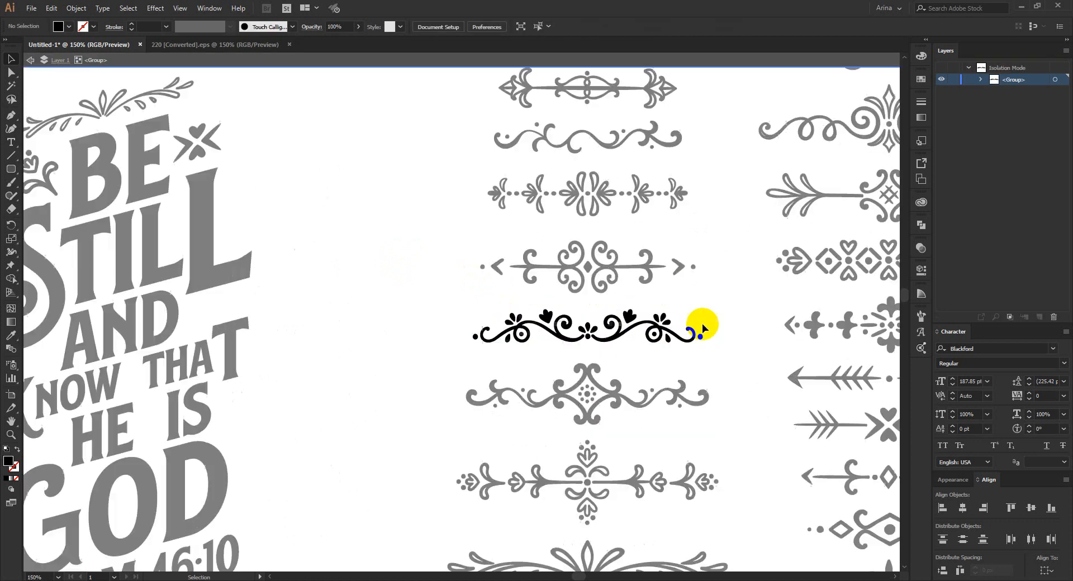
pyautogui.moveTo(604, 346); pyautogui.dragTo(605, 348)
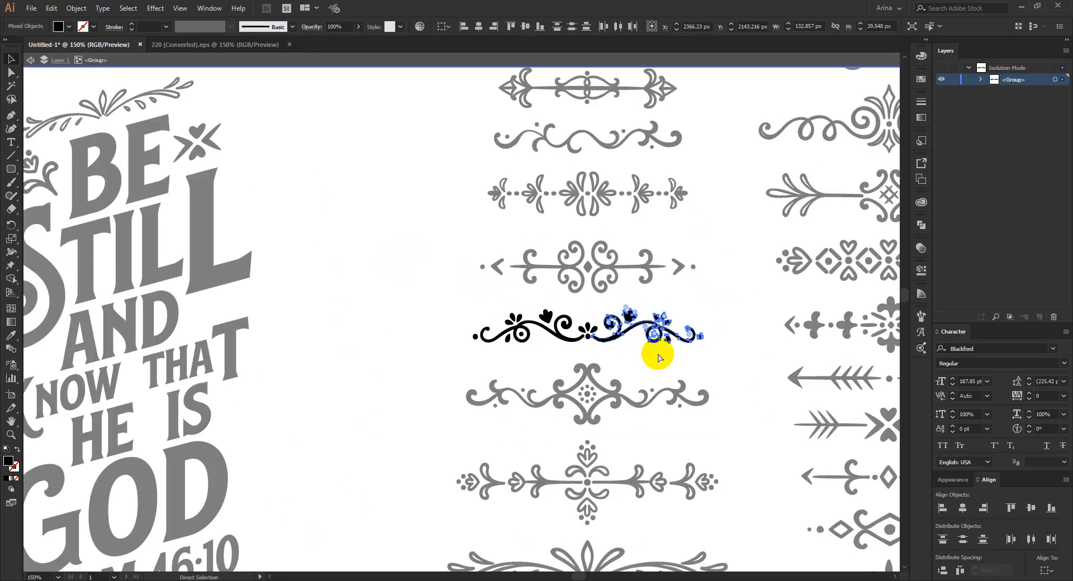
pyautogui.press('v')
pyautogui.hotkey('ctrl', 'c')
pyautogui.doubleClick(300, 283)
pyautogui.hotkey('ctrl', 'v')
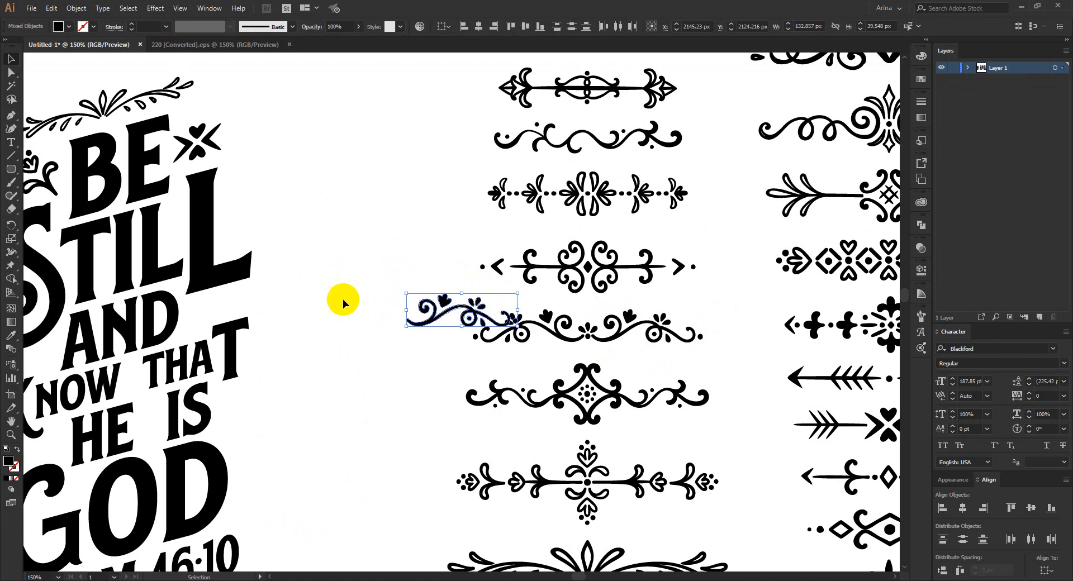
pyautogui.hotkey('ctrl', 'g')
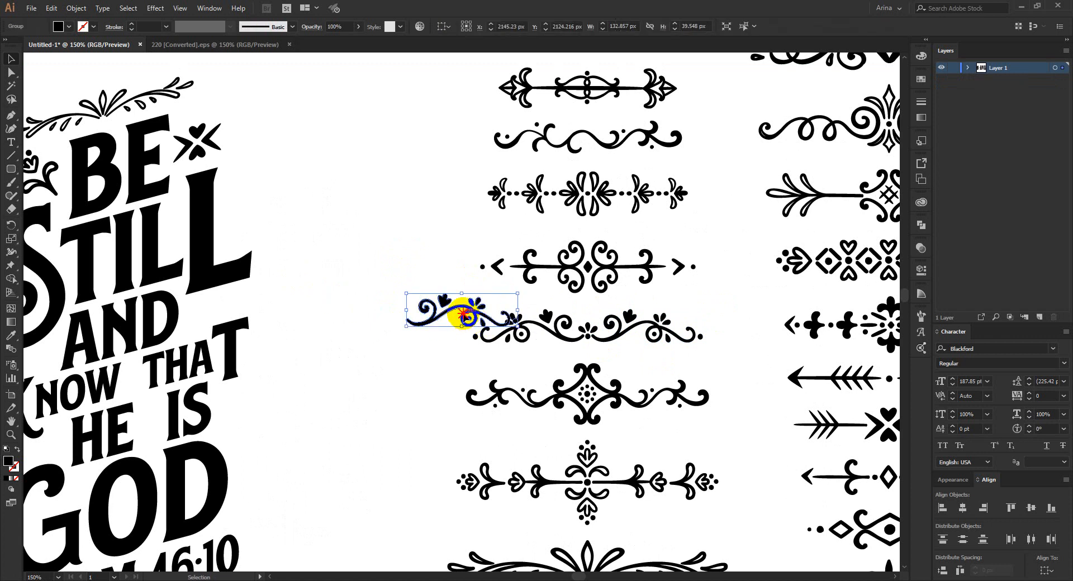
pyautogui.moveTo(463, 316); pyautogui.dragTo(379, 287)
# Scale the half vine ornament down proportionally to about 95 px wide
pyautogui.scroll(-1, 455, 216)
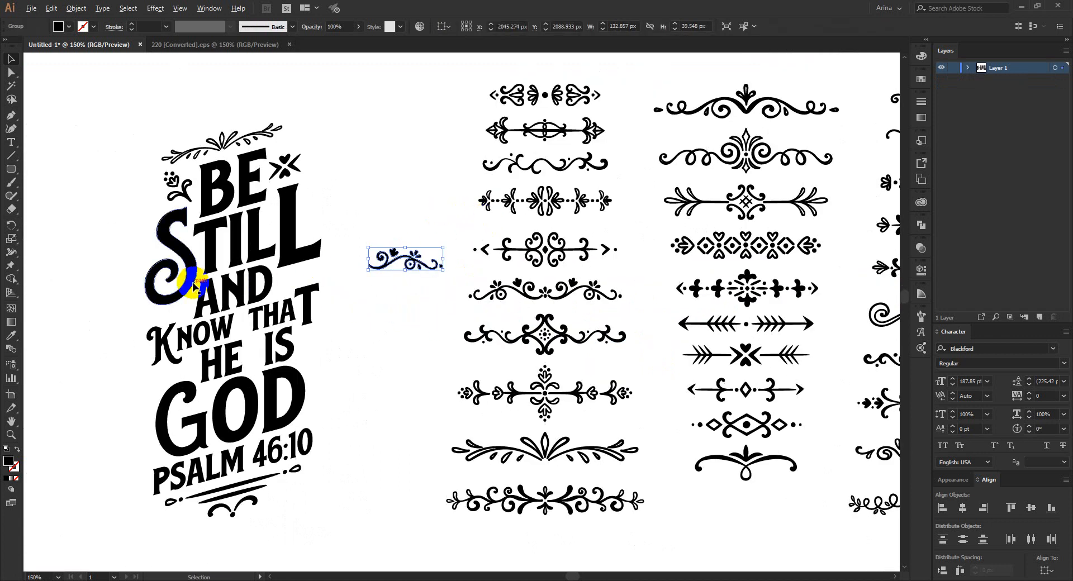
pyautogui.scroll(1, 194, 287)
pyautogui.moveTo(568, 248); pyautogui.dragTo(535, 247)
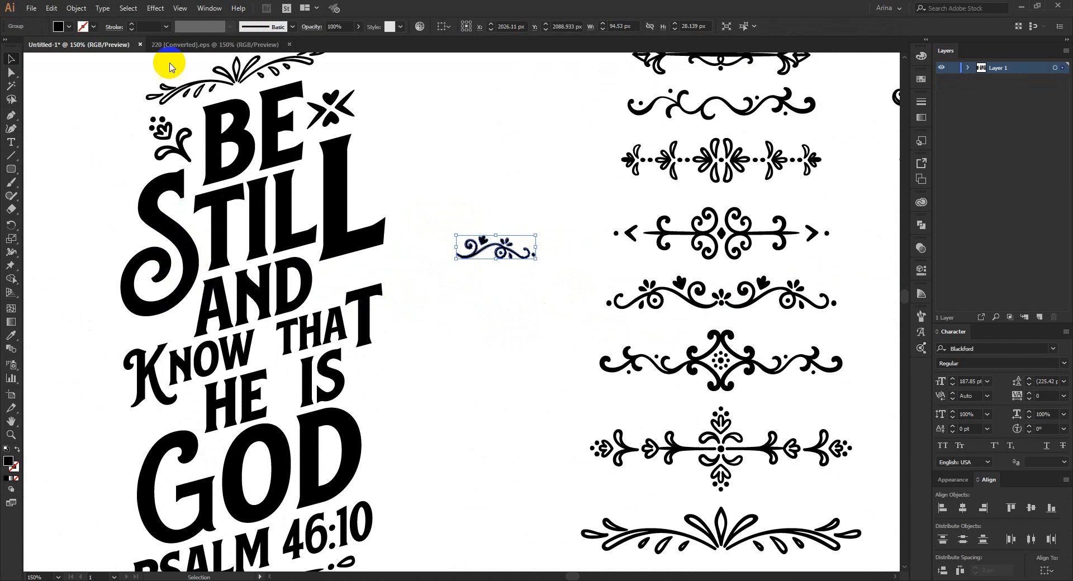
# Shear the half vine ornament by -15° on the vertical axis
pyautogui.click(76, 8)
pyautogui.moveTo(124, 20)
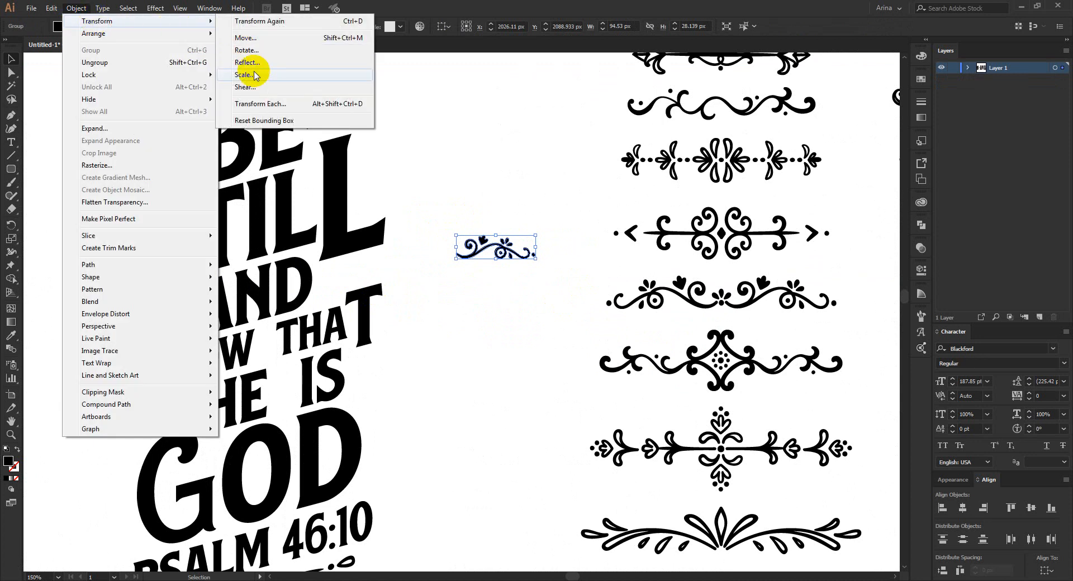
pyautogui.click(259, 87)
pyautogui.click(788, 266)
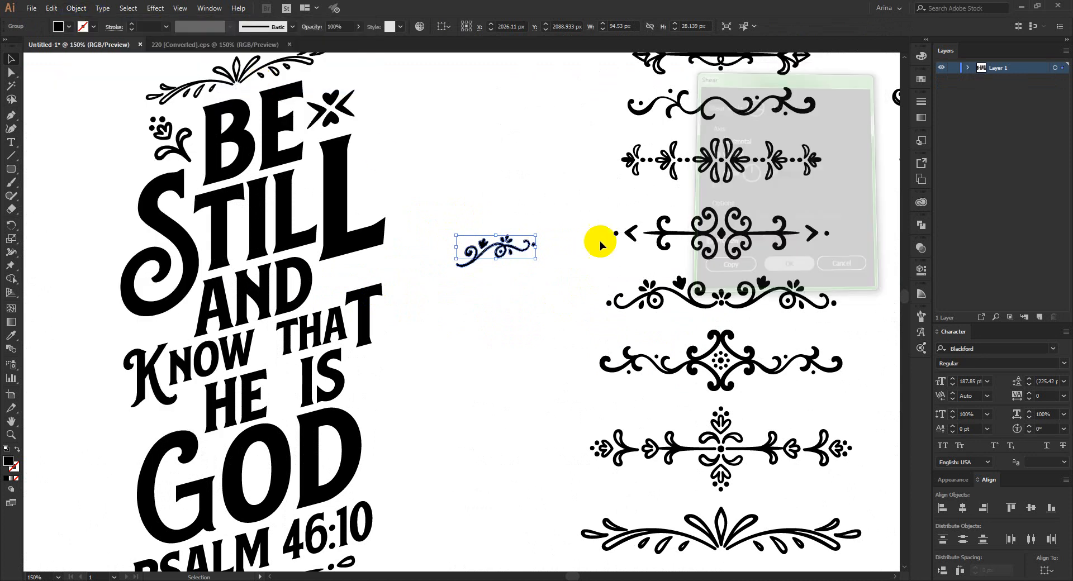
# Place the half vine ornament in the gap beneath the last L of STILL, between AND and the T of THAT
pyautogui.moveTo(515, 246); pyautogui.dragTo(344, 257)
pyautogui.scroll(1, 343, 257)
pyautogui.moveTo(421, 276); pyautogui.dragTo(404, 276)
pyautogui.click(451, 243)
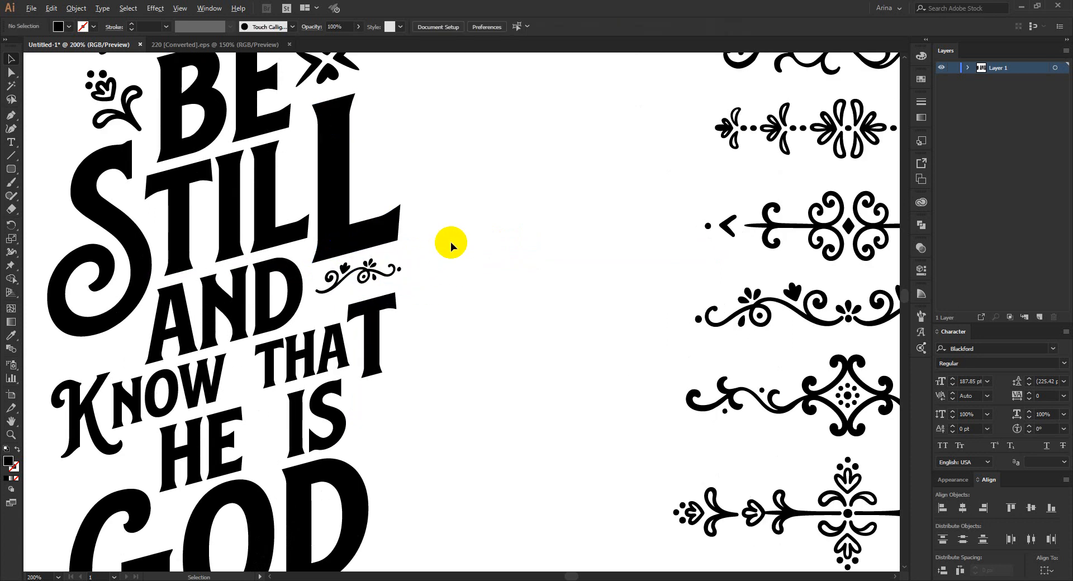
# Rotate the half vine ornament slightly to follow the slope of the lettering beneath STILL
pyautogui.scroll(-1, 450, 243)
pyautogui.scroll(2, 371, 269)
pyautogui.click(411, 267)
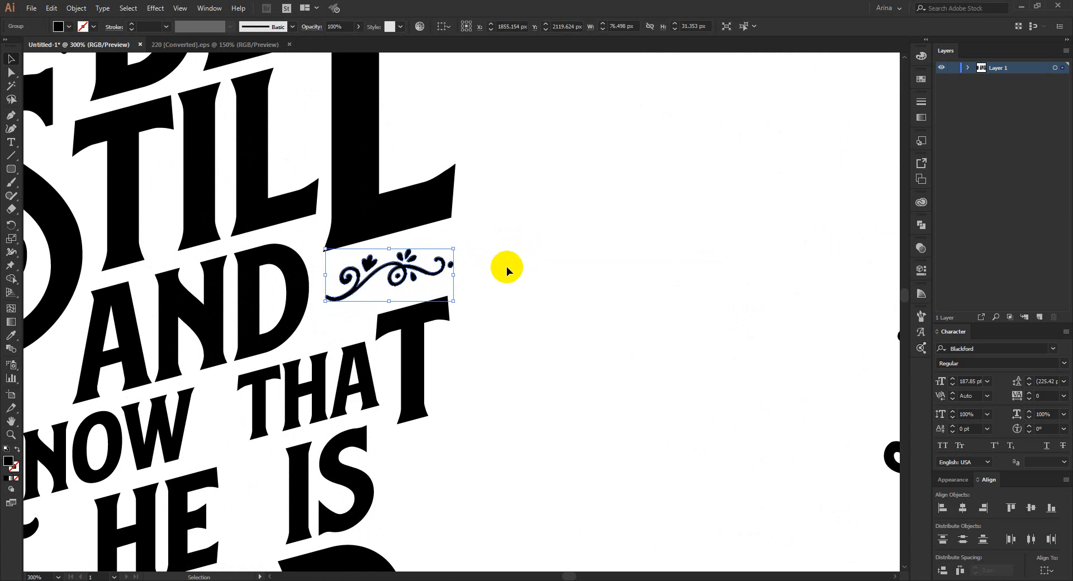
pyautogui.moveTo(455, 271); pyautogui.dragTo(463, 272)
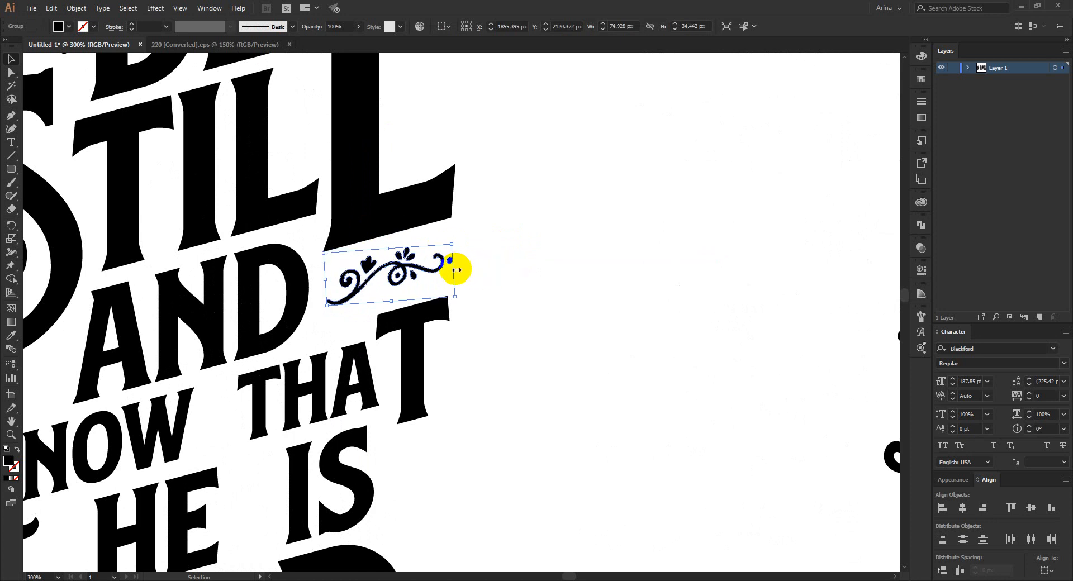
pyautogui.click(501, 272)
pyautogui.scroll(-1, 434, 218)
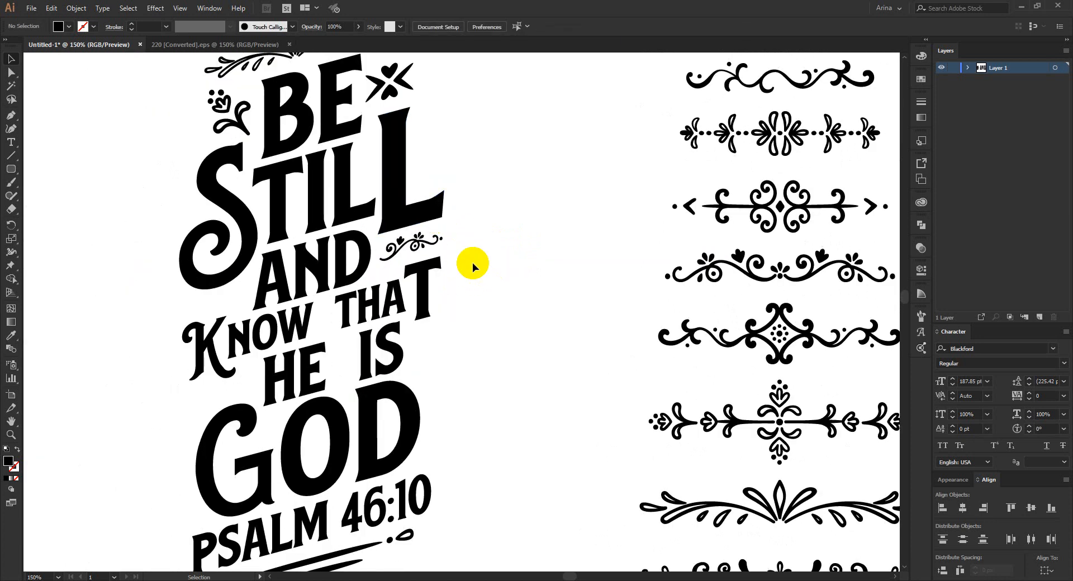
# Copy the half vine ornament to the gap below the S of STILL and reflect it across the vertical axis
pyautogui.scroll(1, 472, 263)
pyautogui.moveTo(418, 256); pyautogui.dragTo(218, 302)
pyautogui.rightClick(221, 305)
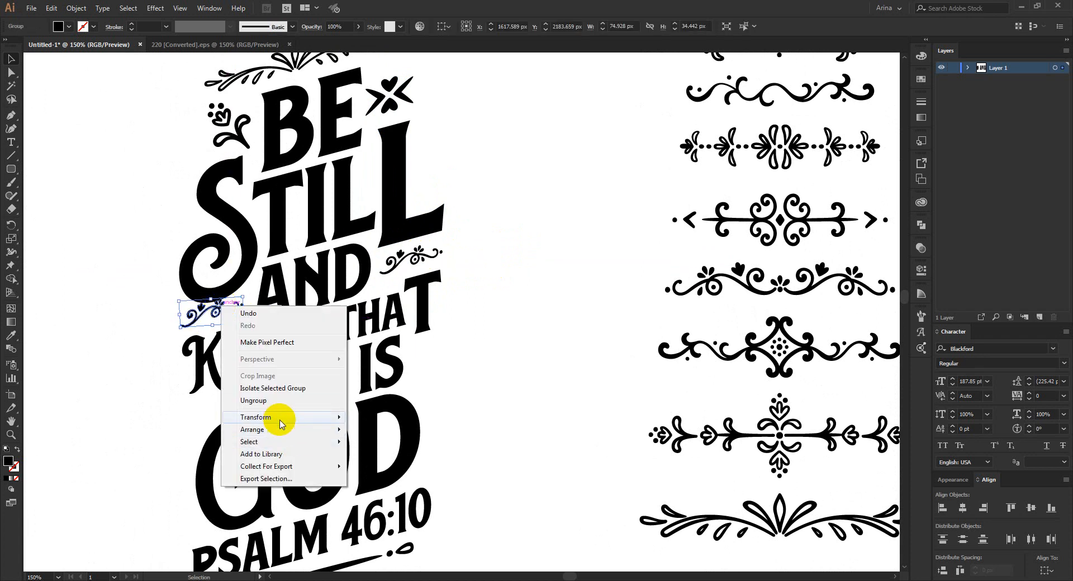
pyautogui.moveTo(280, 425)
pyautogui.click(384, 461)
pyautogui.click(721, 295)
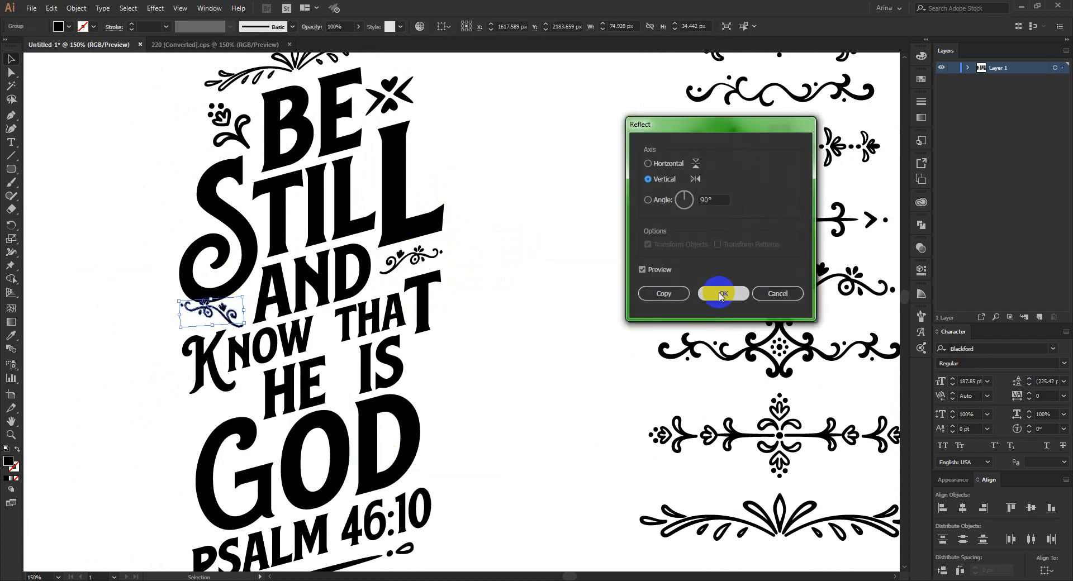
# Rotate the mirrored vine ornament to match the lettering's upward slope and fit it between the S and KNOW
pyautogui.scroll(1, 240, 303)
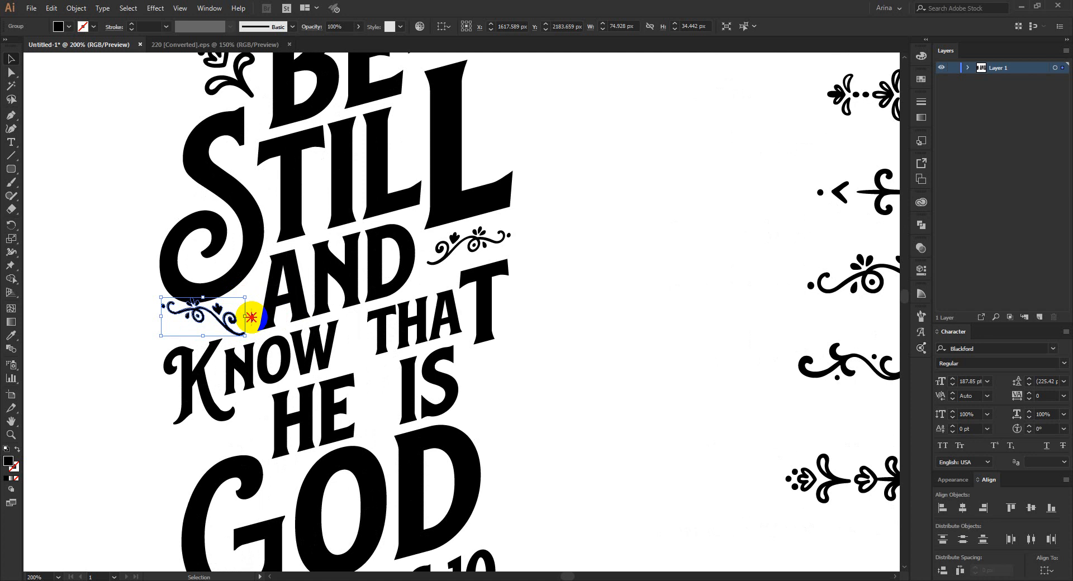
pyautogui.moveTo(252, 317); pyautogui.dragTo(232, 327)
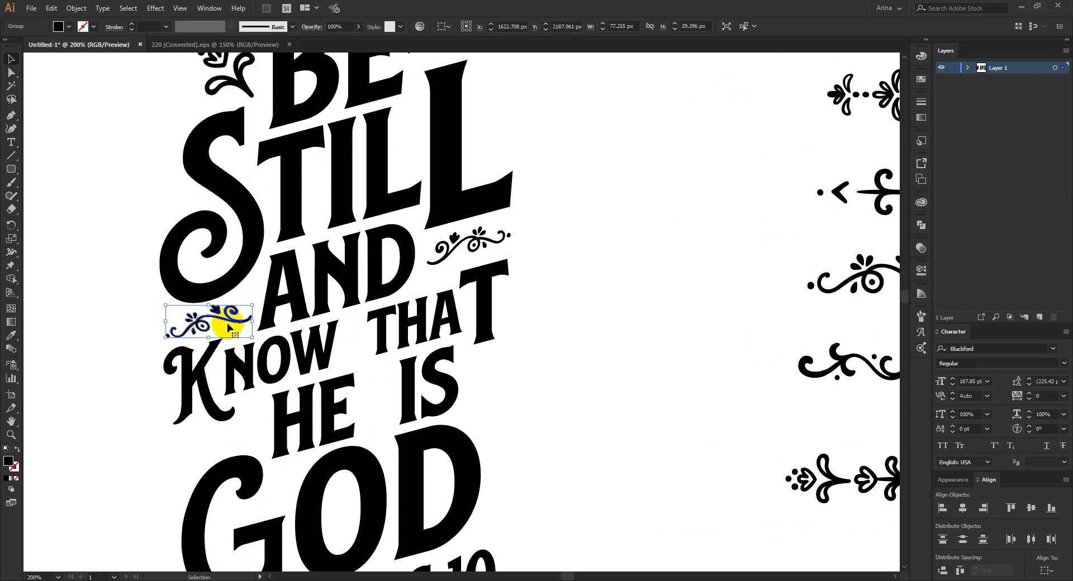
pyautogui.click(138, 308)
pyautogui.scroll(-1, 263, 276)
pyautogui.scroll(-1, 368, 334)
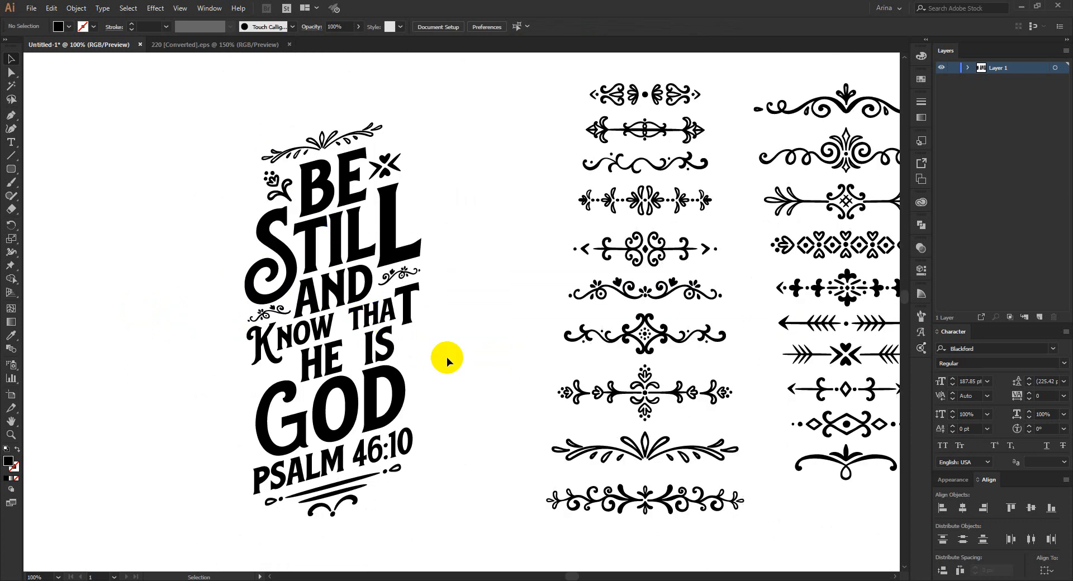
pyautogui.scroll(-1, 343, 319)
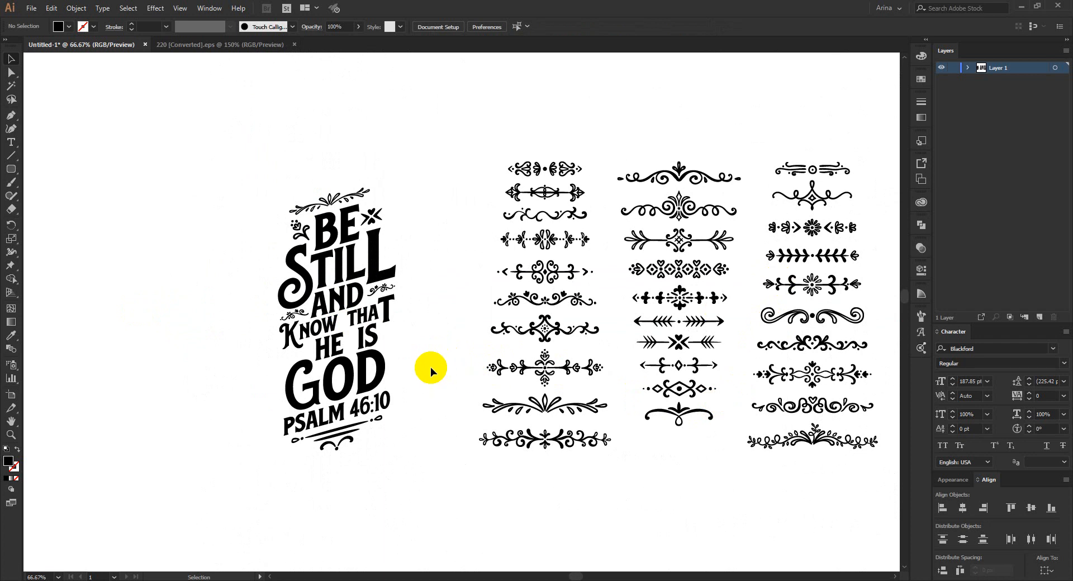
pyautogui.scroll(1, 692, 351)
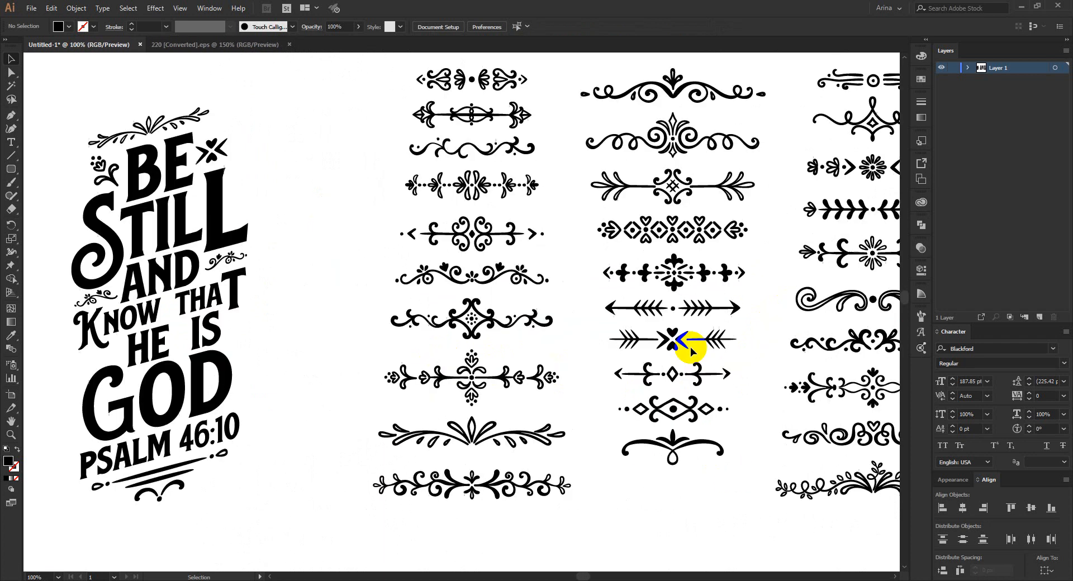
pyautogui.scroll(-1, 713, 345)
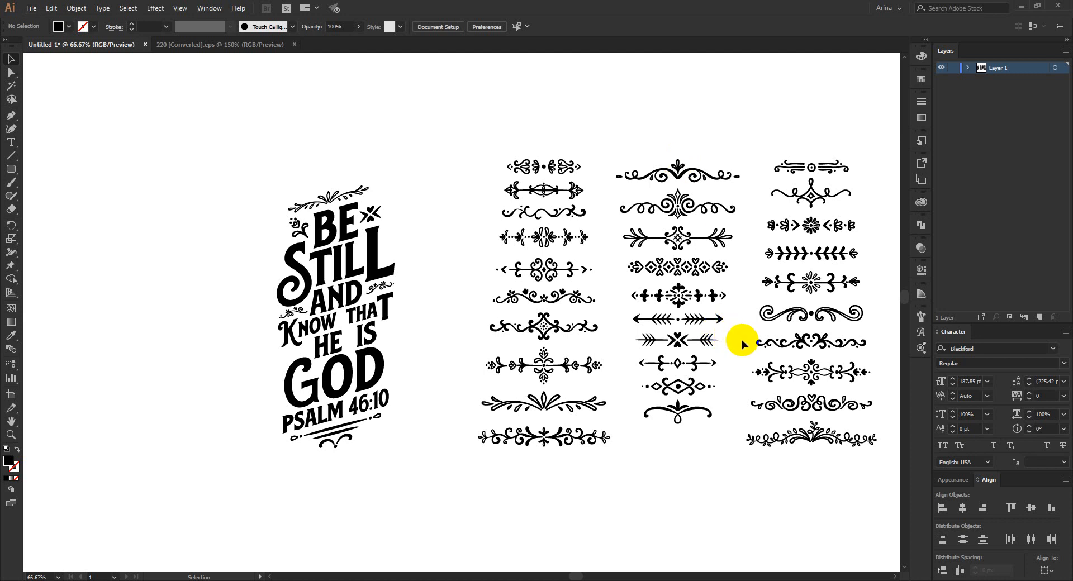
pyautogui.scroll(2, 799, 341)
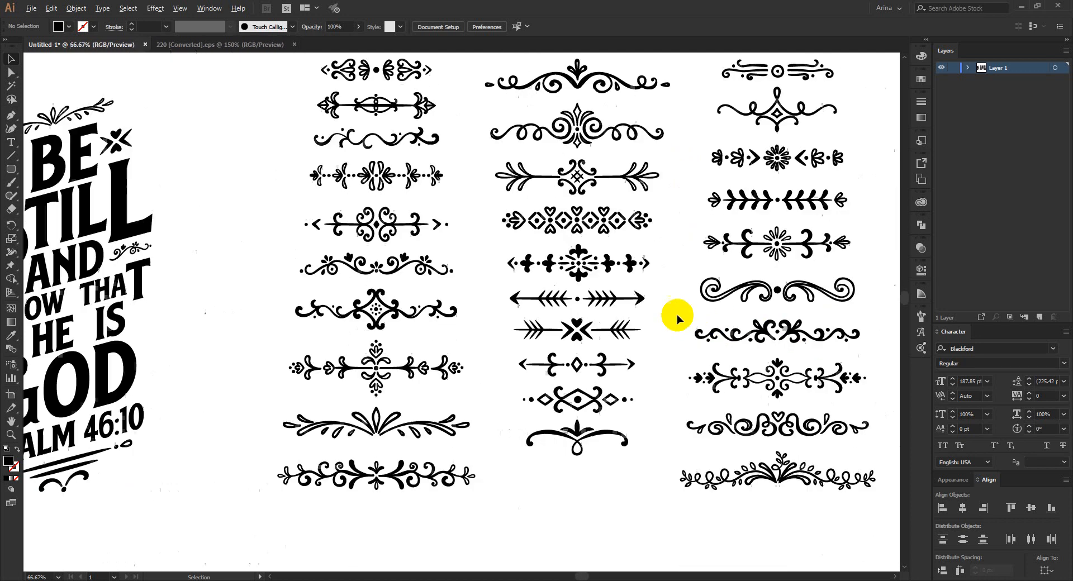
pyautogui.scroll(-1, 676, 314)
# Align the large and small black dots beside the lettering on a common horizontal line by their centres
pyautogui.scroll(5, 375, 313)
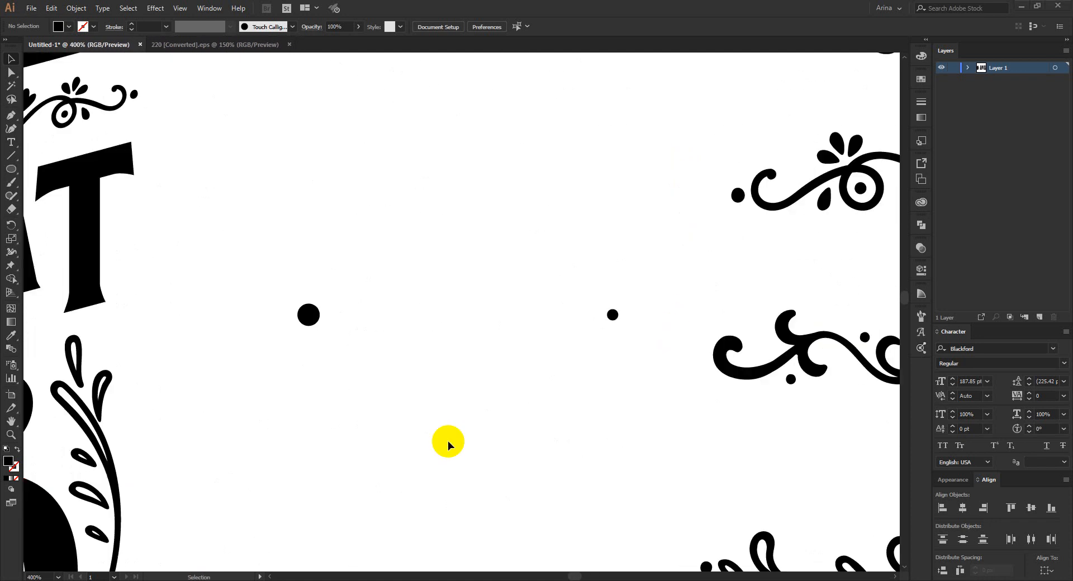
pyautogui.moveTo(242, 269); pyautogui.dragTo(633, 386)
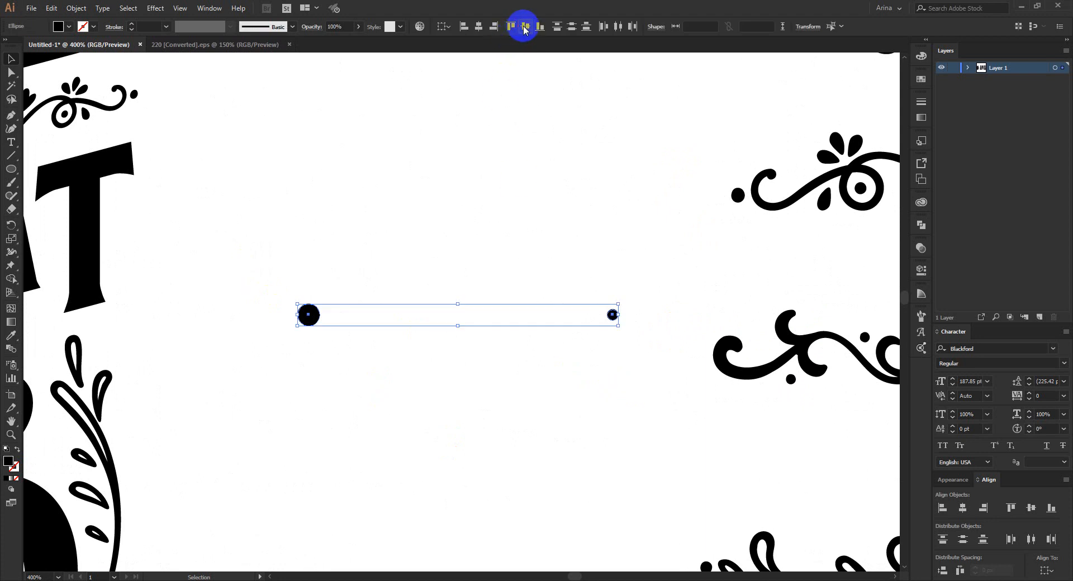
pyautogui.moveTo(257, 266); pyautogui.dragTo(369, 371)
pyautogui.click(612, 315)
pyautogui.moveTo(666, 311); pyautogui.dragTo(279, 283)
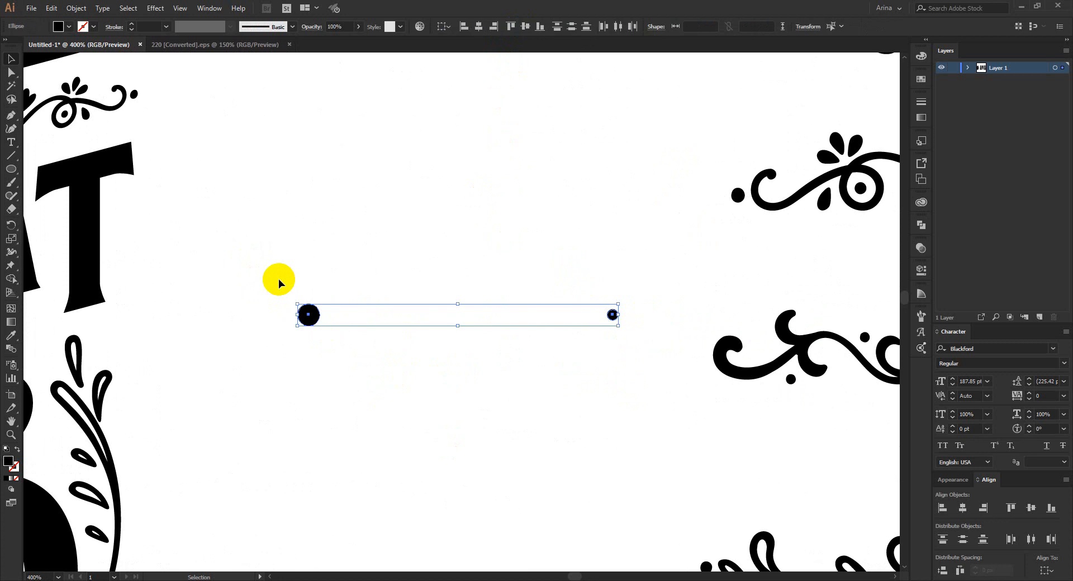
# Blend the large dot into the small dot with the Blend tool
pyautogui.click(15, 229)
pyautogui.click(11, 349)
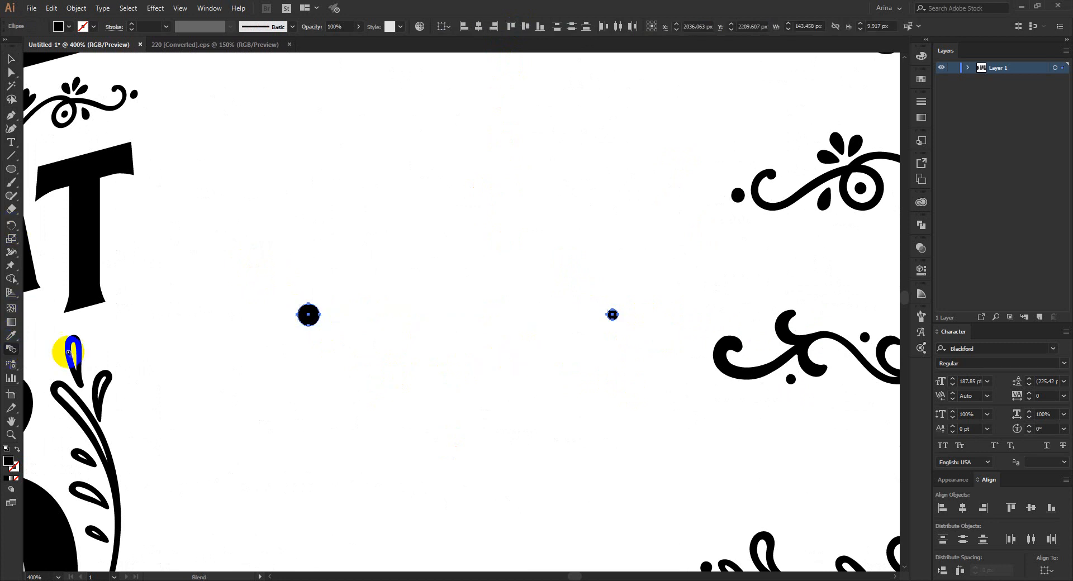
pyautogui.click(310, 315)
pyautogui.click(614, 315)
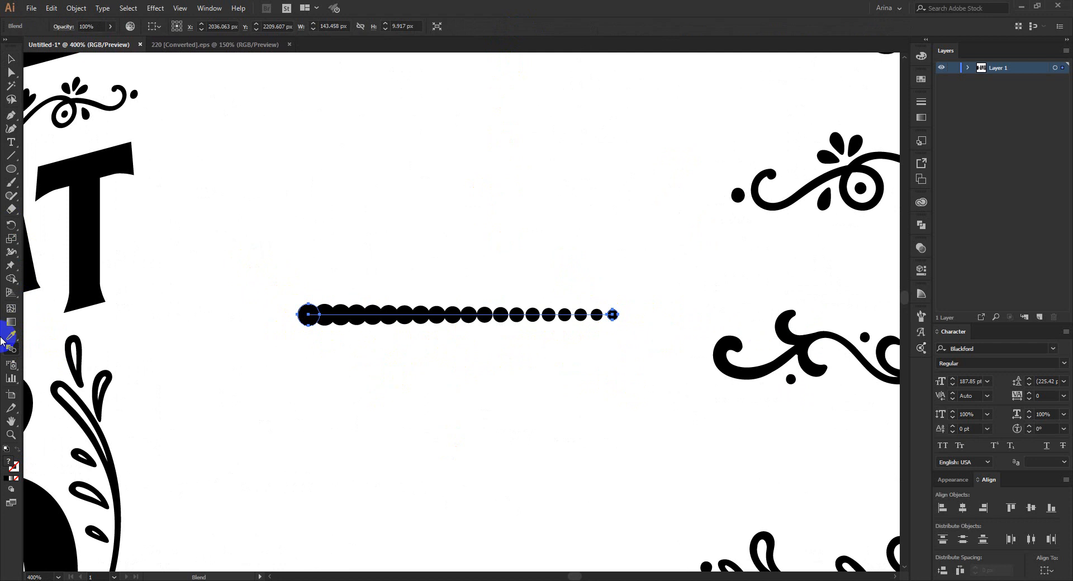
# Set the dot blend's spacing to Specified Steps with 10 steps
pyautogui.doubleClick(10, 351)
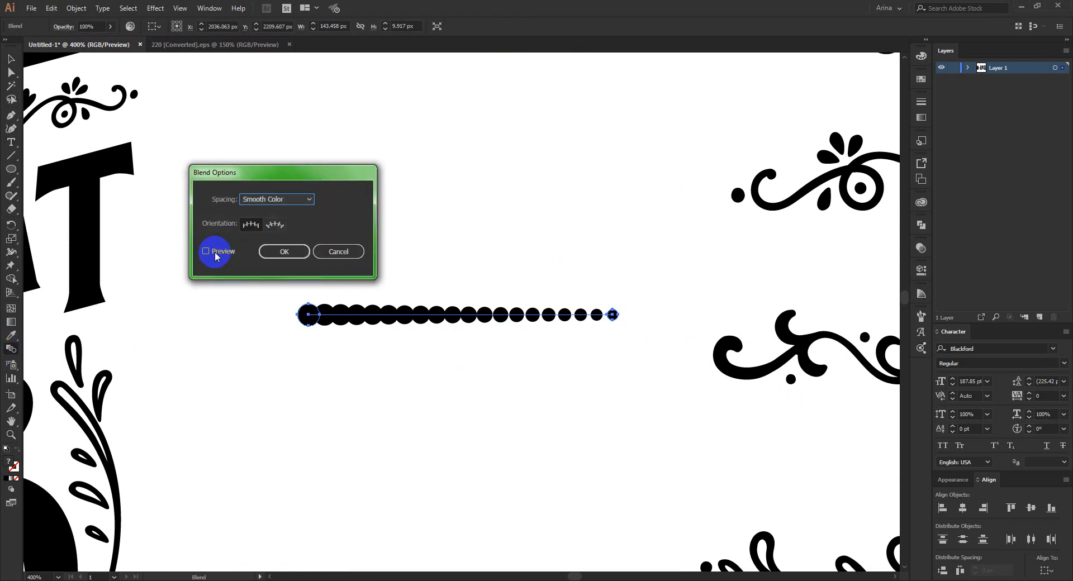
pyautogui.click(256, 207)
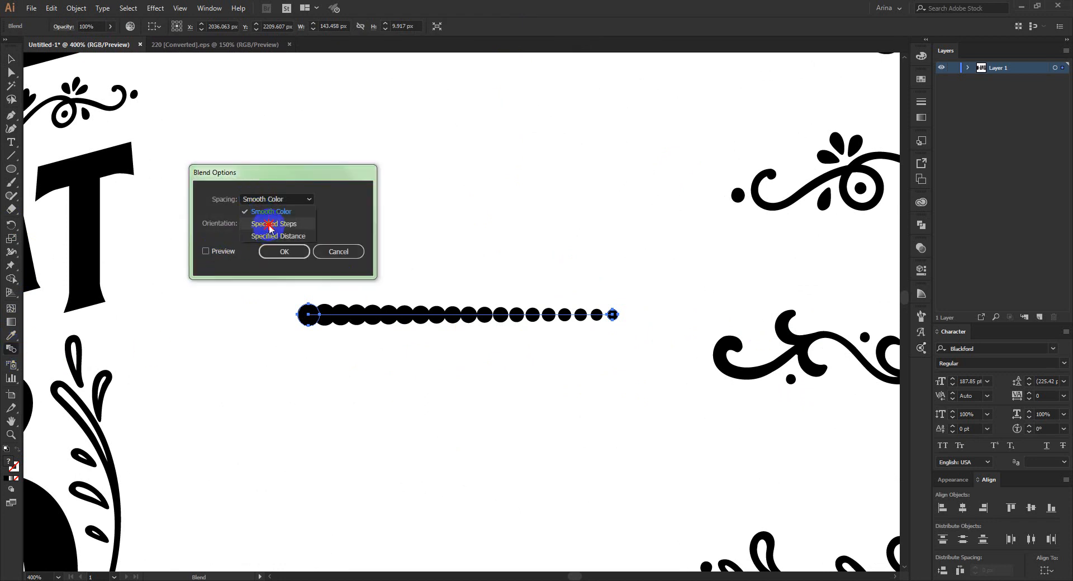
pyautogui.click(270, 224)
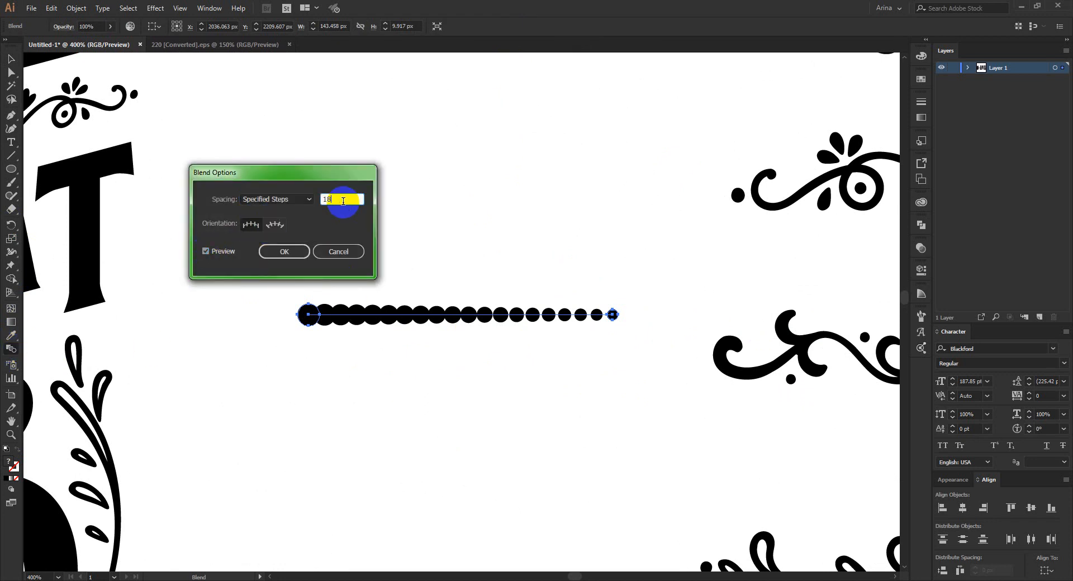
pyautogui.write('10')
pyautogui.press('Tab')
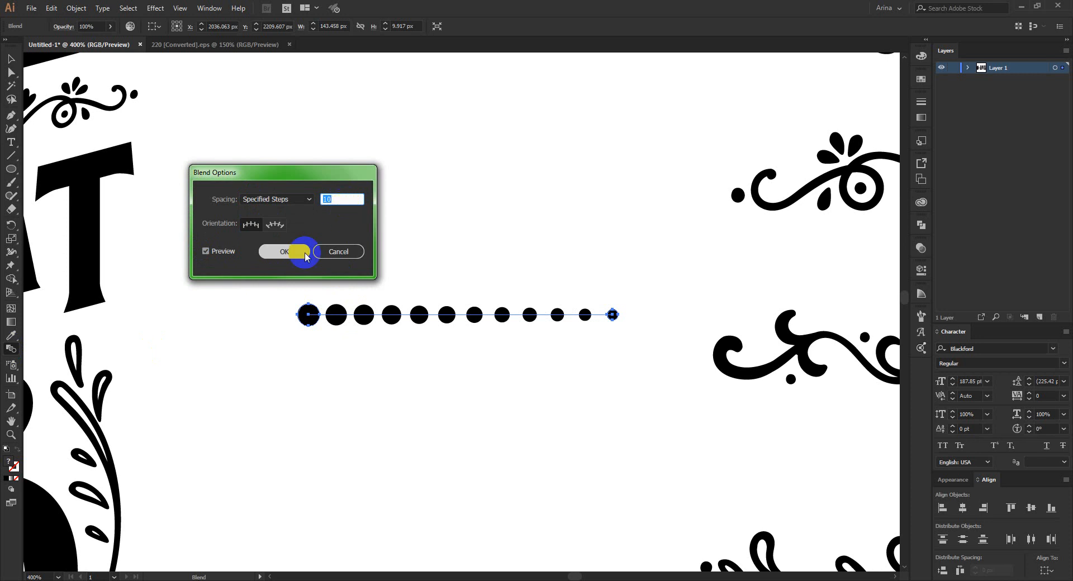
pyautogui.click(286, 255)
# Scale the blended dot row down proportionally to about 99 px wide
pyautogui.press('v')
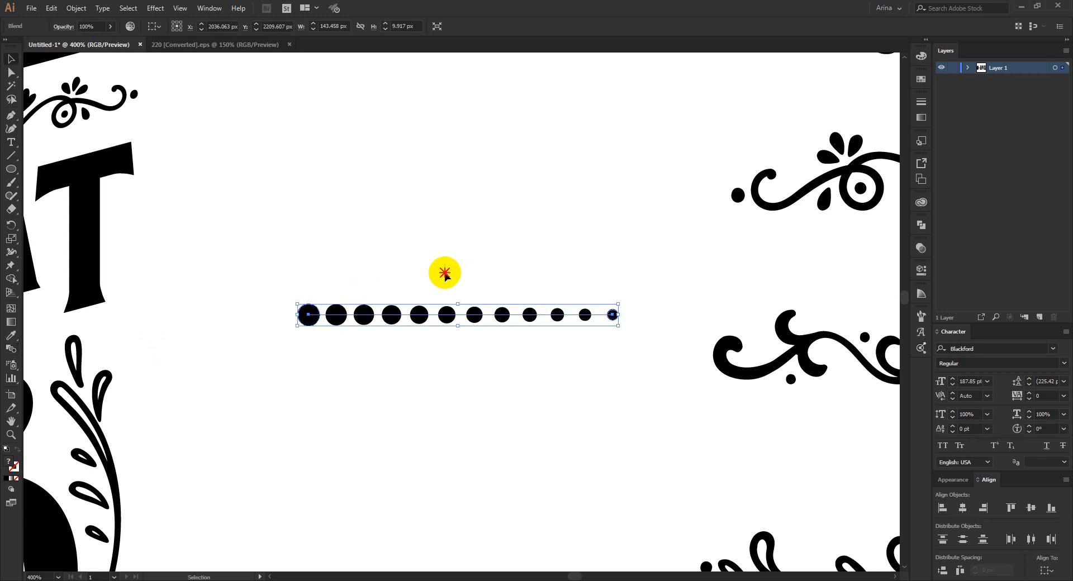
pyautogui.click(445, 274)
pyautogui.moveTo(285, 282); pyautogui.dragTo(615, 376)
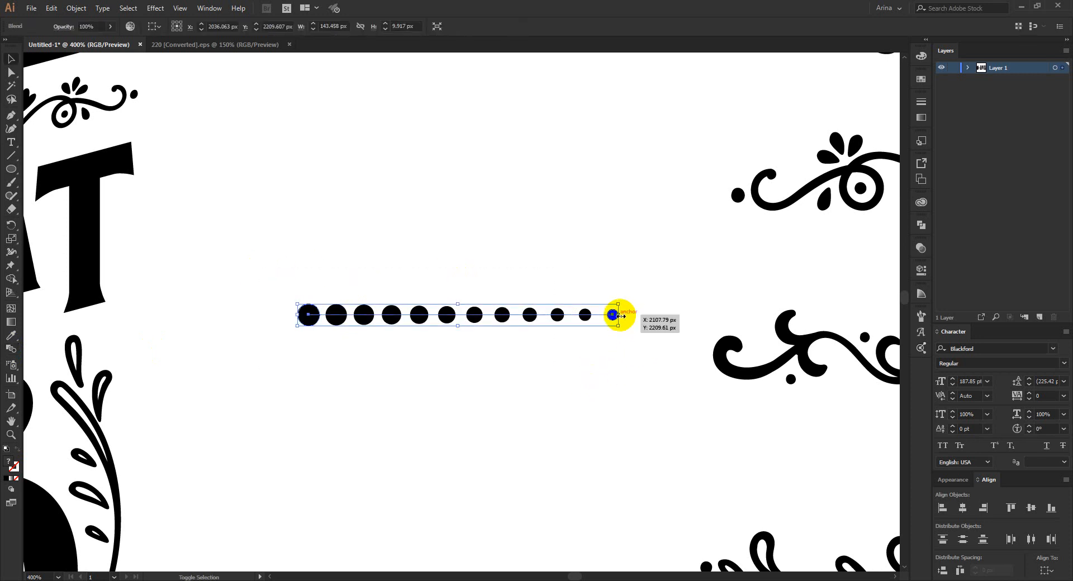
pyautogui.moveTo(621, 316); pyautogui.dragTo(515, 315)
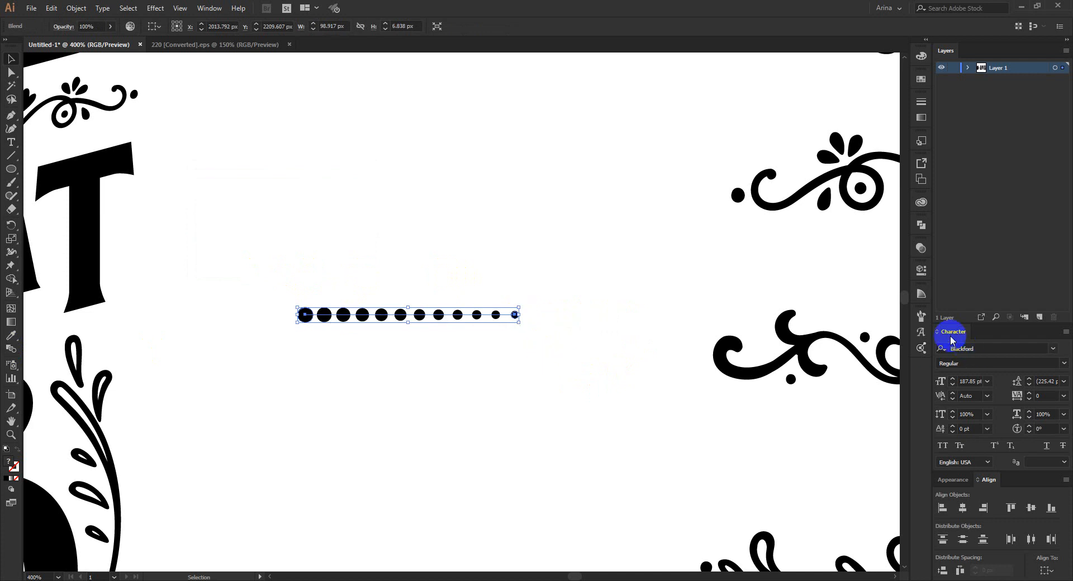
# Create a new art brush from the blended dot row with the default brush options
pyautogui.click(922, 319)
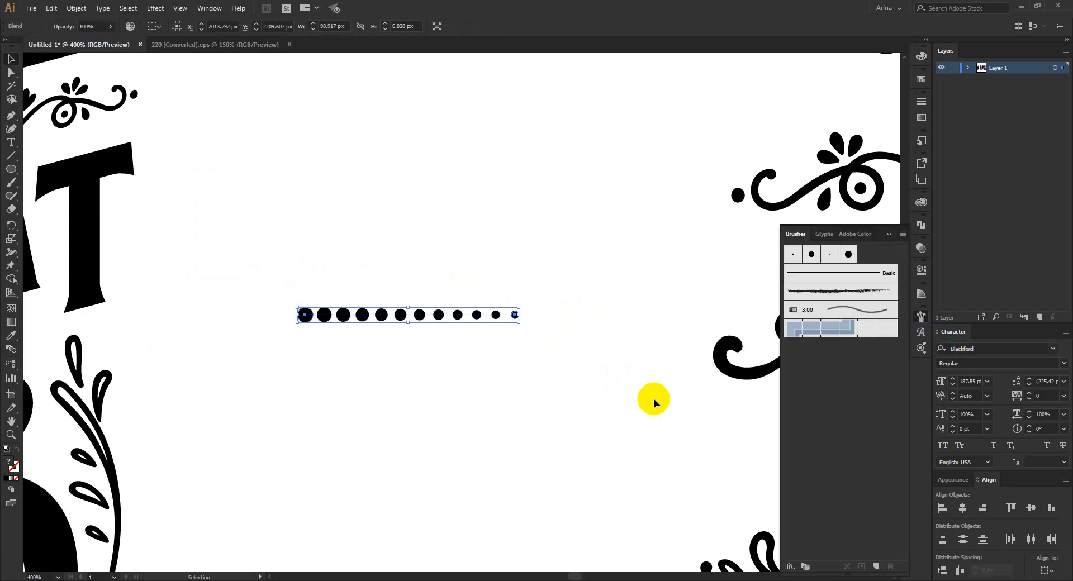
pyautogui.click(876, 567)
pyautogui.click(501, 329)
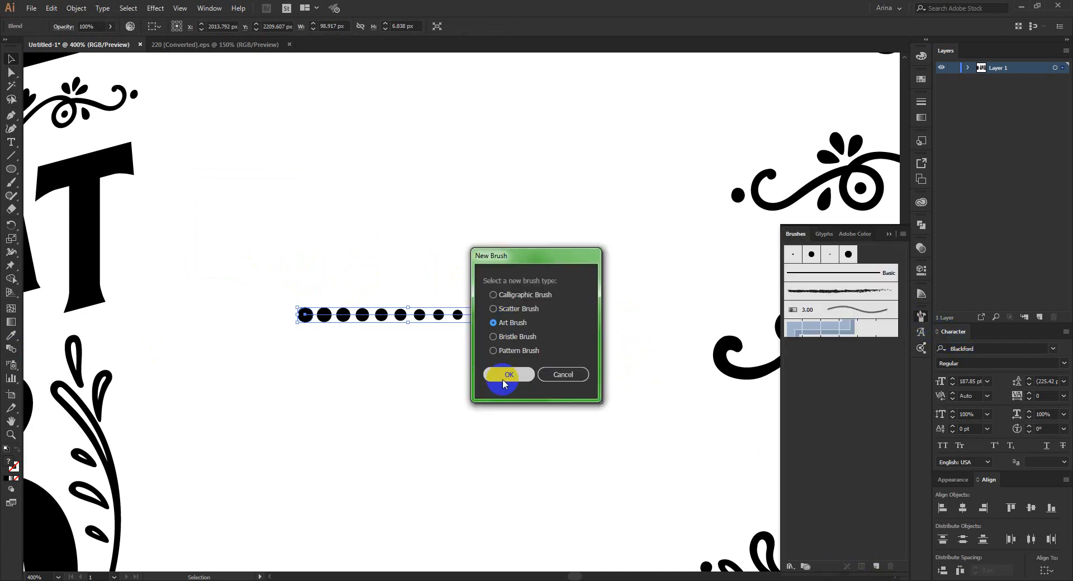
pyautogui.click(504, 376)
pyautogui.click(617, 441)
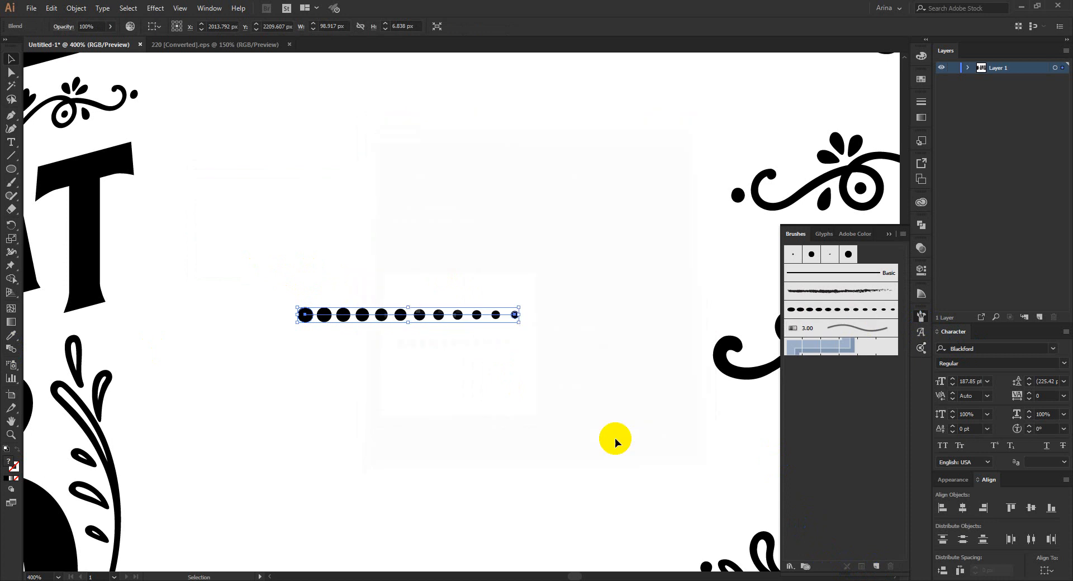
# Draw an open curve about 33 × 81 px around the outer upper bowl of the S in STILL with the Curvature tool
pyautogui.scroll(-3, 616, 318)
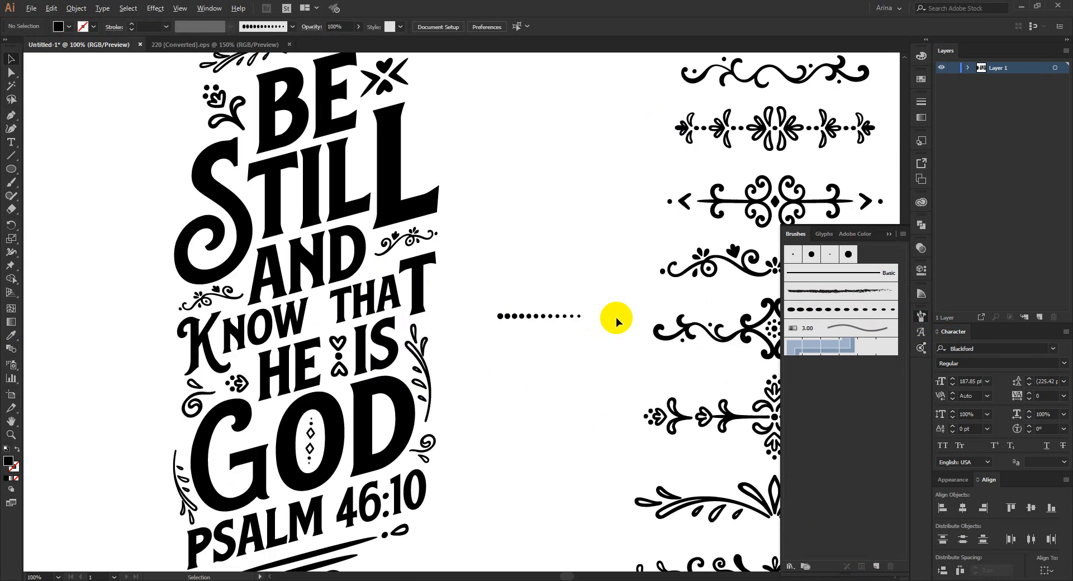
pyautogui.scroll(-2, 552, 364)
pyautogui.scroll(1, 354, 251)
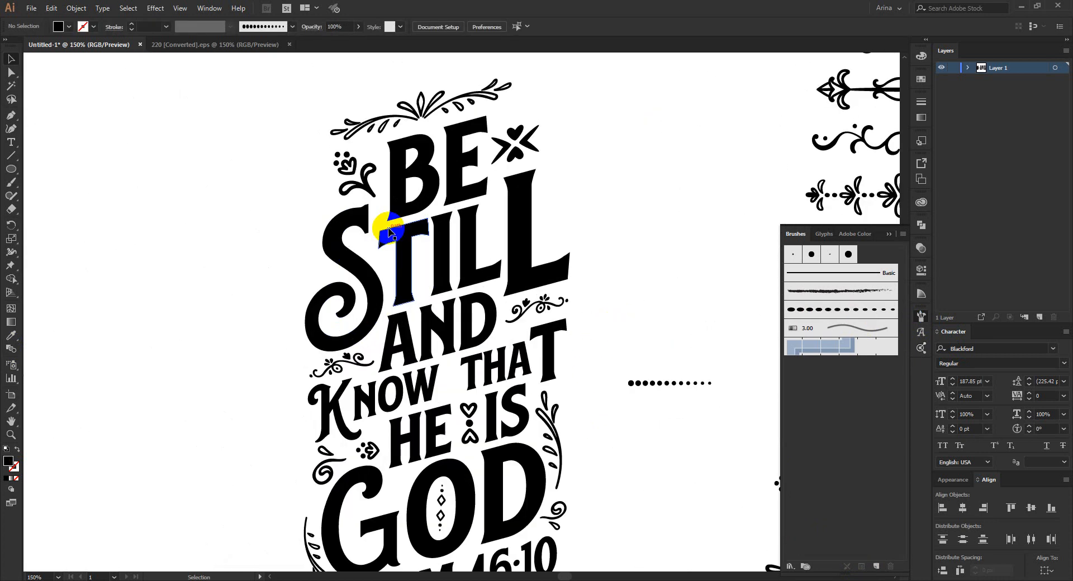
pyautogui.scroll(1, 338, 205)
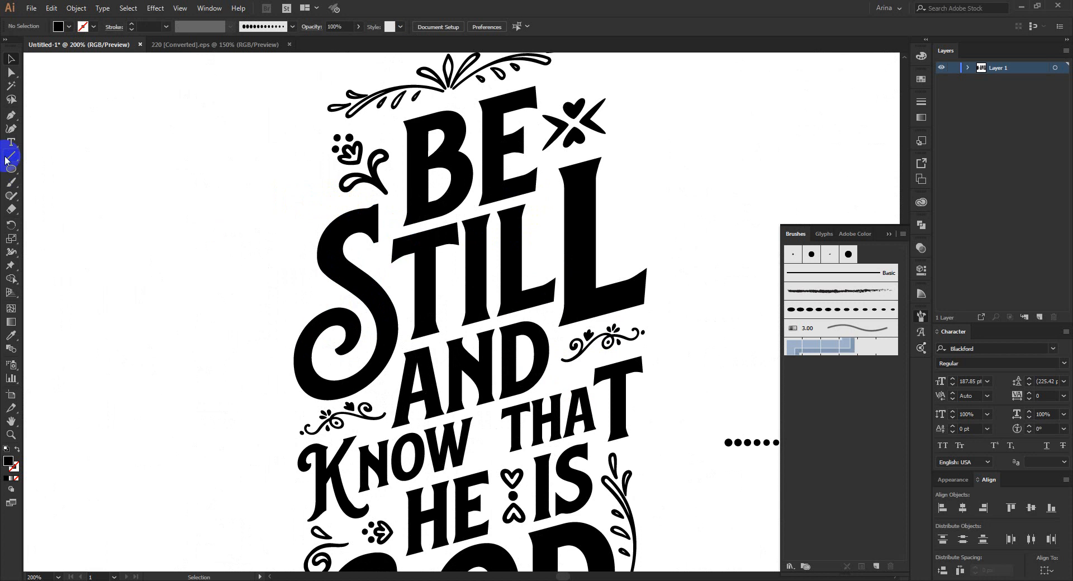
pyautogui.click(11, 128)
pyautogui.scroll(1, 391, 212)
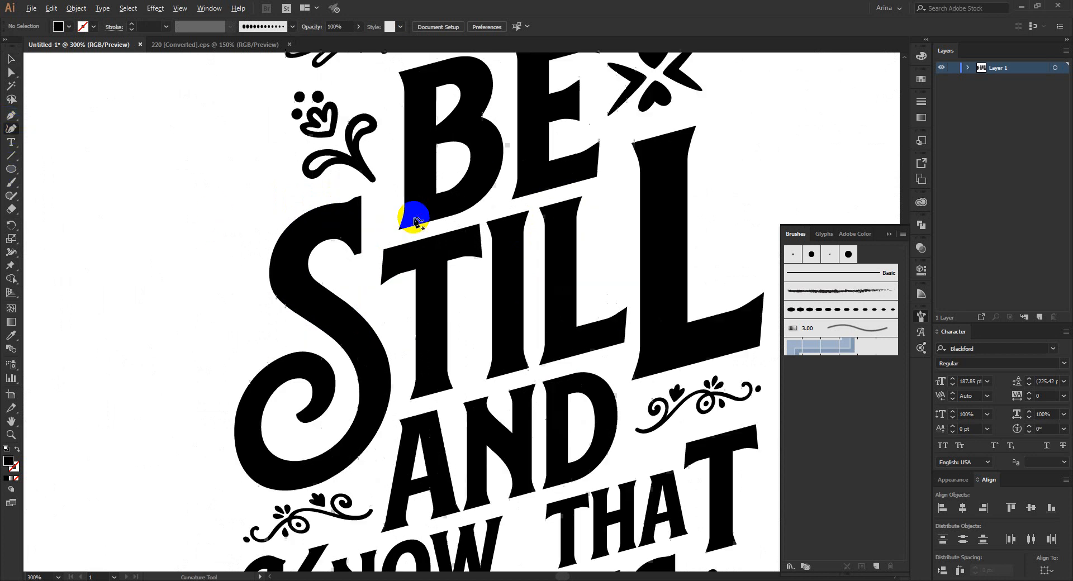
pyautogui.click(305, 196)
pyautogui.click(261, 230)
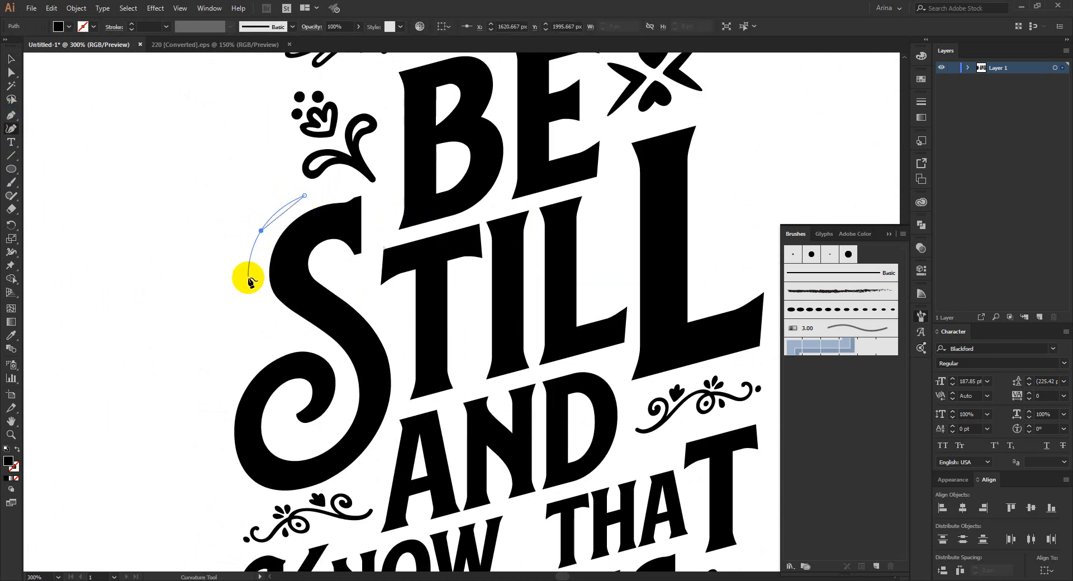
pyautogui.click(273, 320)
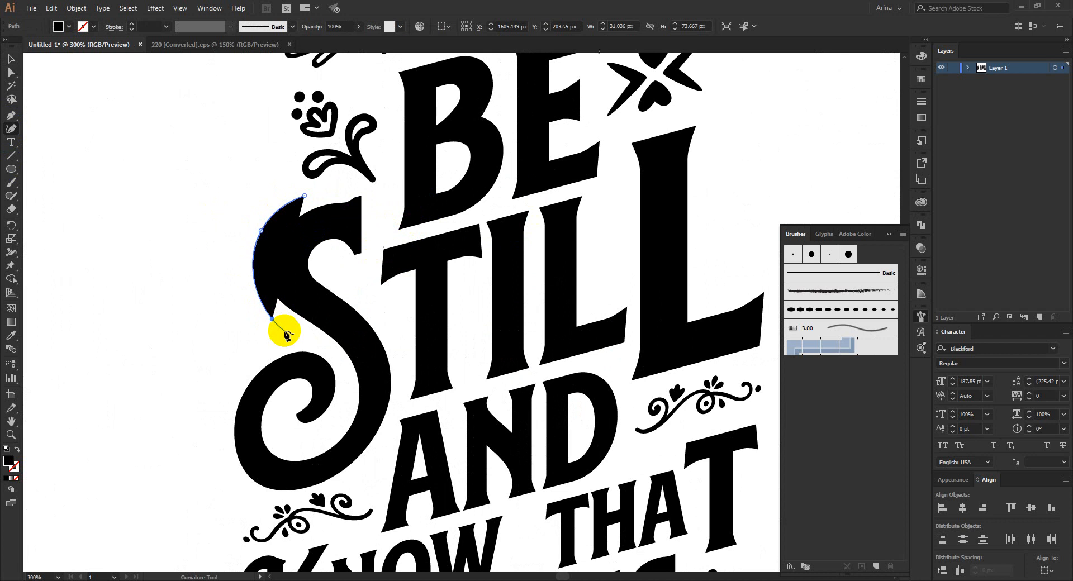
pyautogui.click(262, 233)
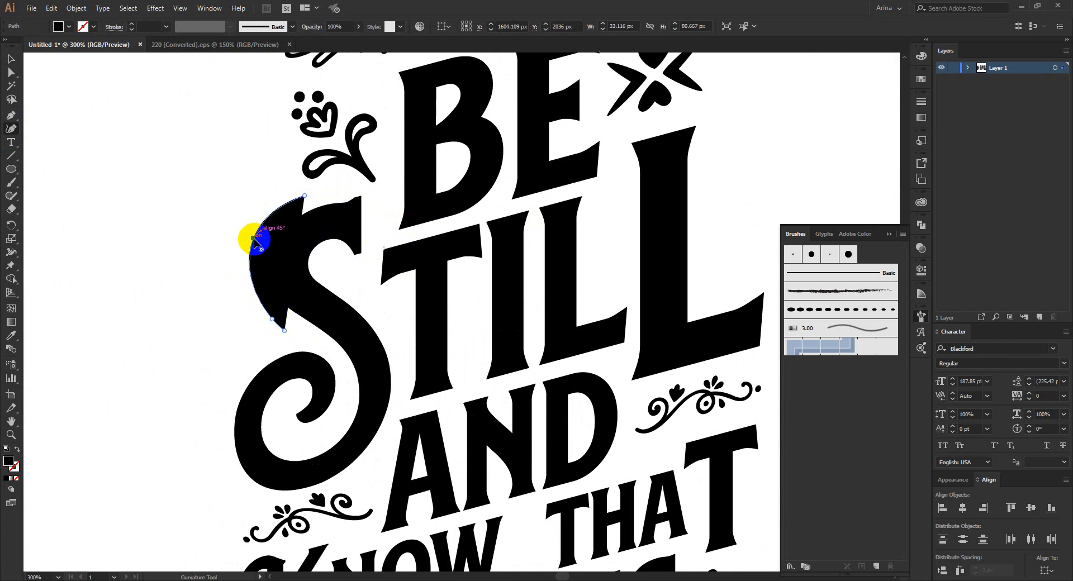
# Swap the S curve's fill and stroke to give it a 1 pt outline without fill, and reshape its lower end
pyautogui.hotkey('shift', 'x')
pyautogui.press('v')
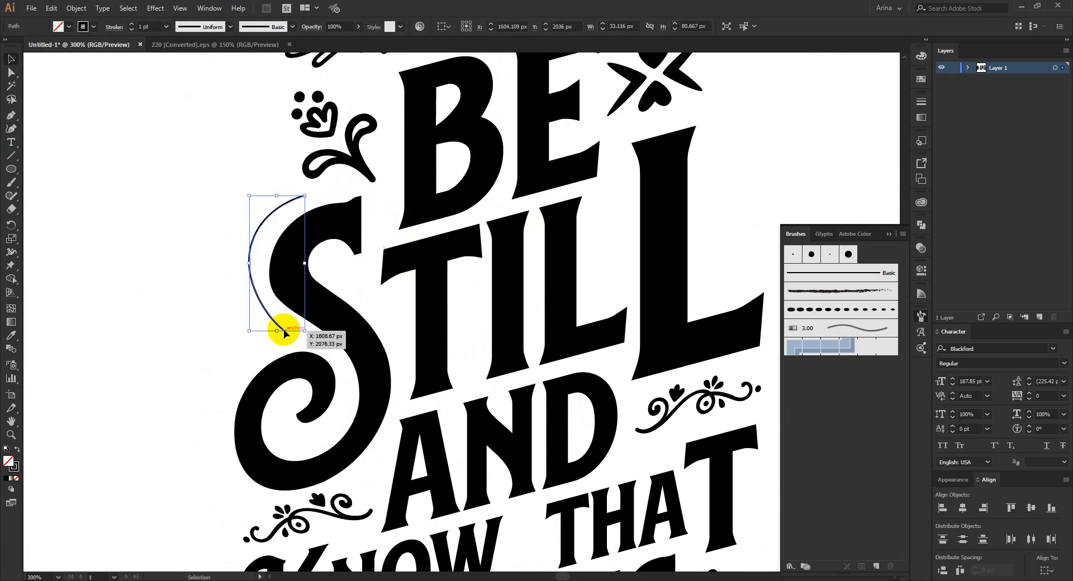
pyautogui.click(11, 128)
pyautogui.scroll(1, 278, 295)
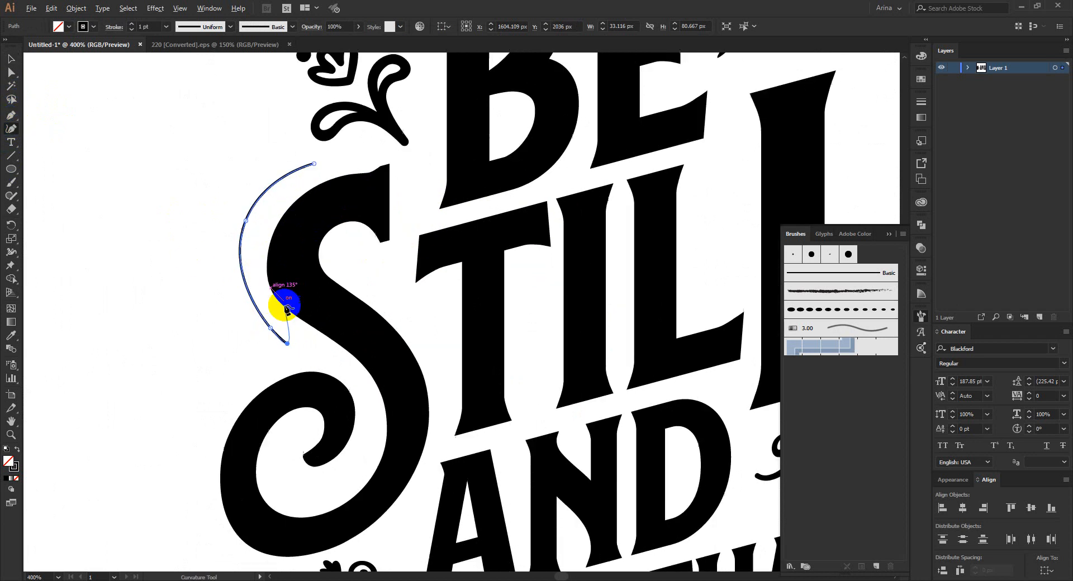
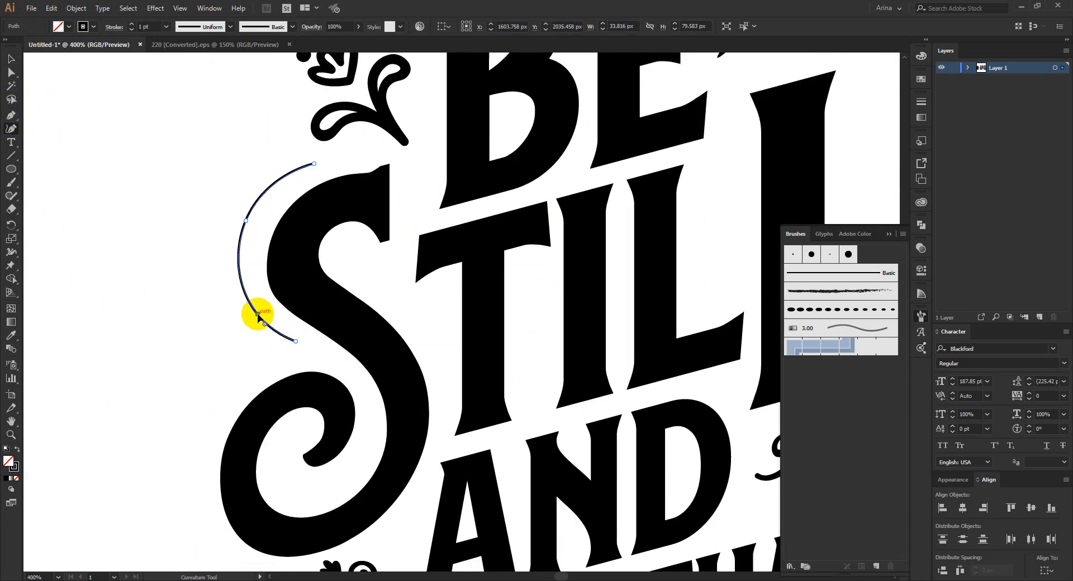
# Apply the tapered dotted art brush to the curve around the upper part of the S
pyautogui.press('v')
pyautogui.click(156, 276)
pyautogui.moveTo(209, 199); pyautogui.dragTo(255, 258)
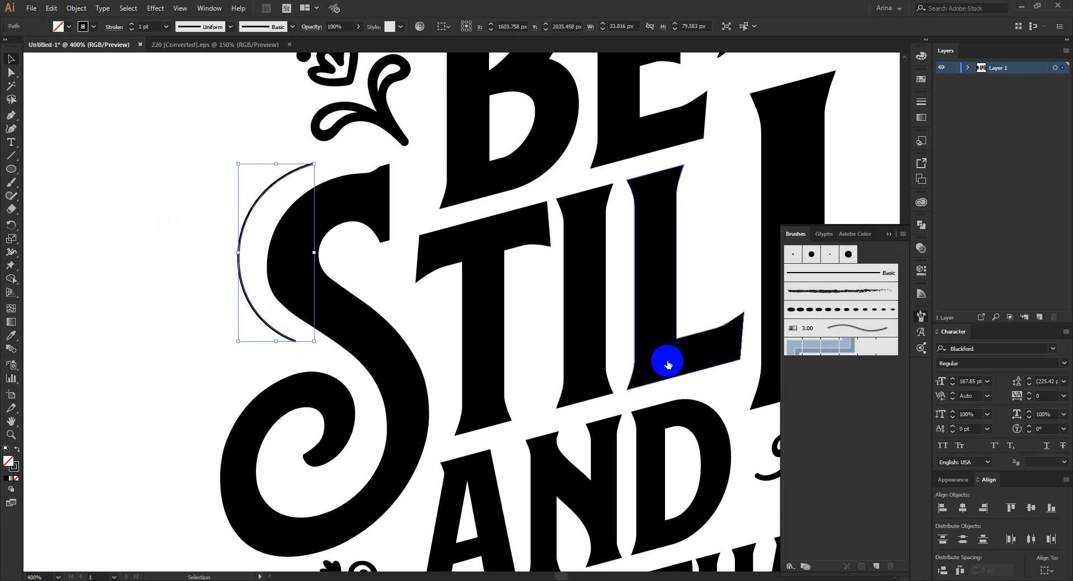
pyautogui.click(850, 309)
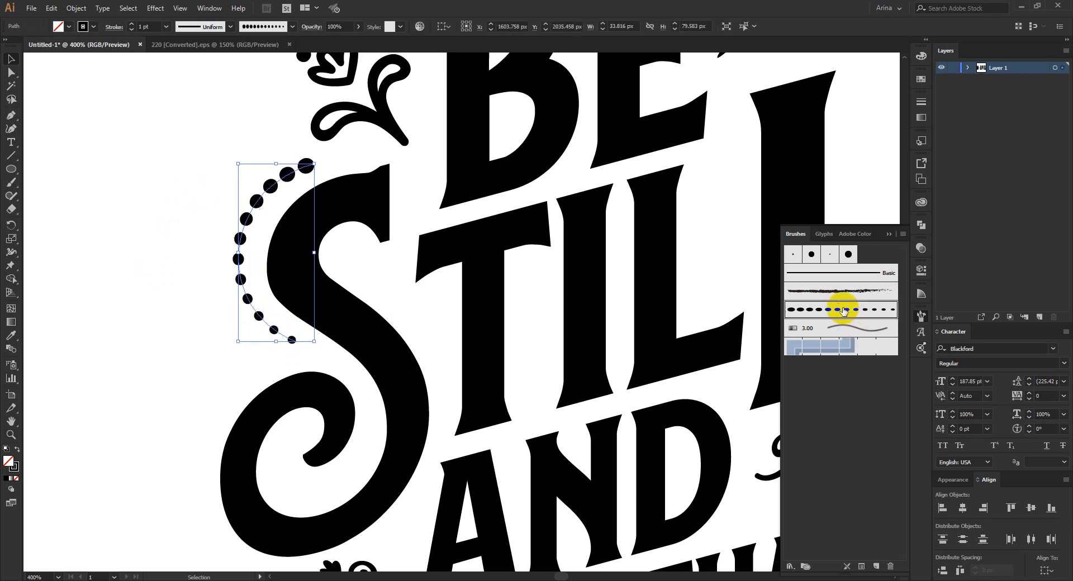
pyautogui.click(151, 237)
pyautogui.scroll(-2, 297, 259)
pyautogui.scroll(-1, 289, 256)
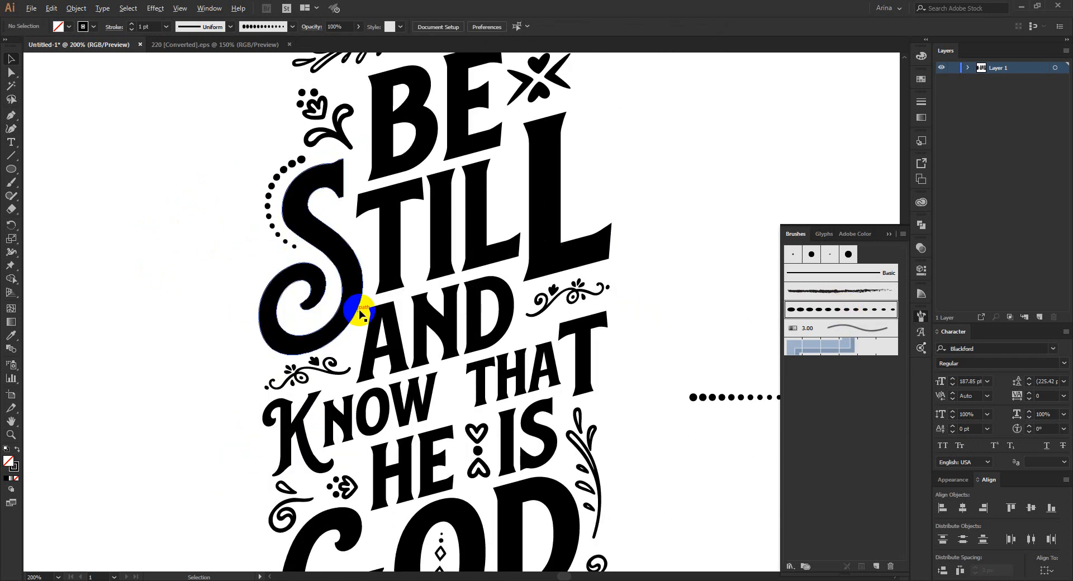
# Draw a second curve about 29 × 88 px around the outside of the S's lower curl with the Curvature tool
pyautogui.scroll(-1, 192, 302)
pyautogui.scroll(-2, 293, 349)
pyautogui.scroll(1, 335, 358)
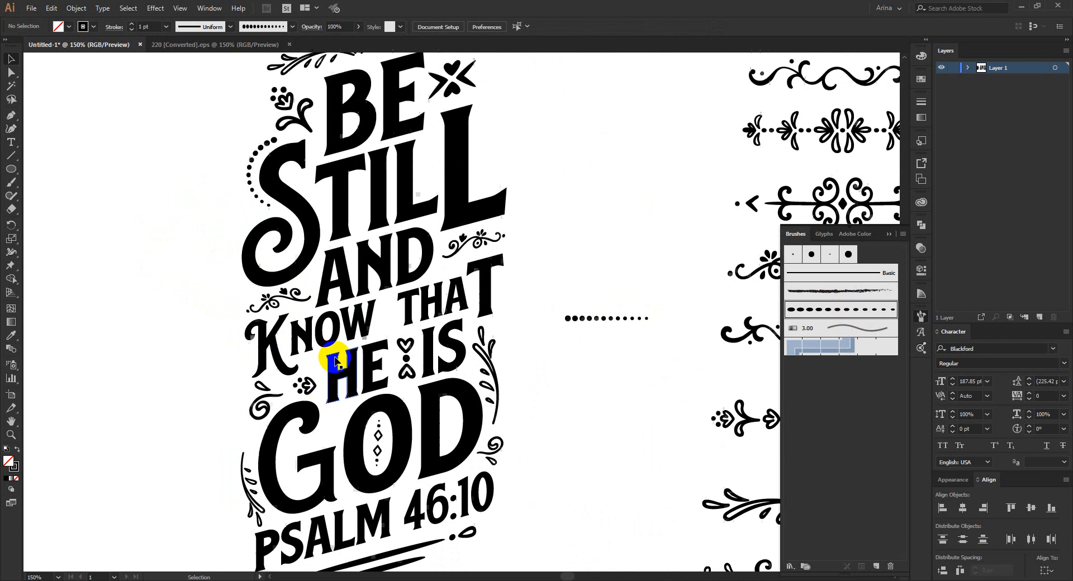
pyautogui.scroll(1, 346, 224)
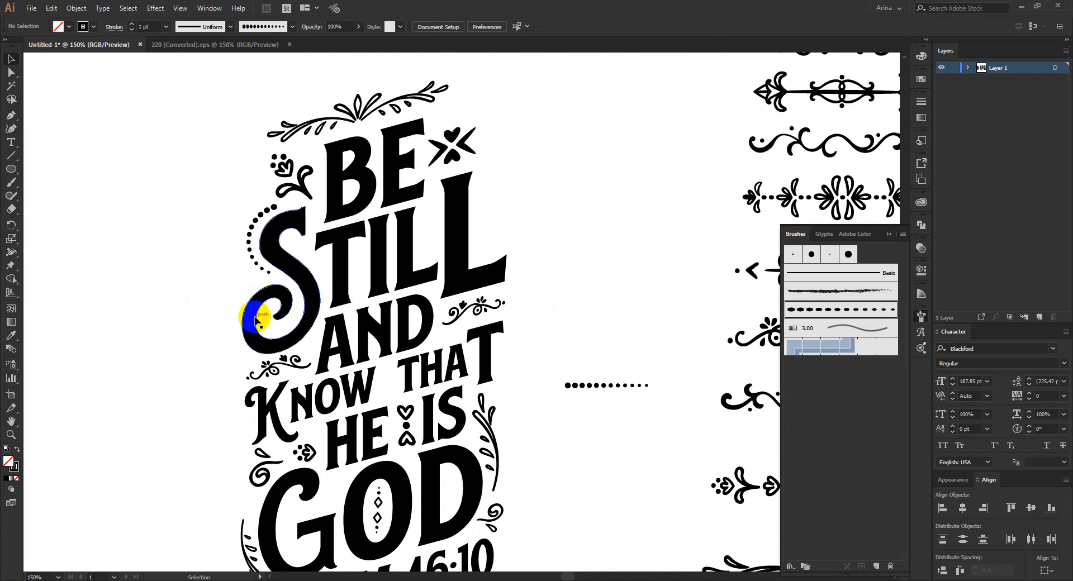
pyautogui.scroll(1, 256, 319)
pyautogui.scroll(1, 256, 349)
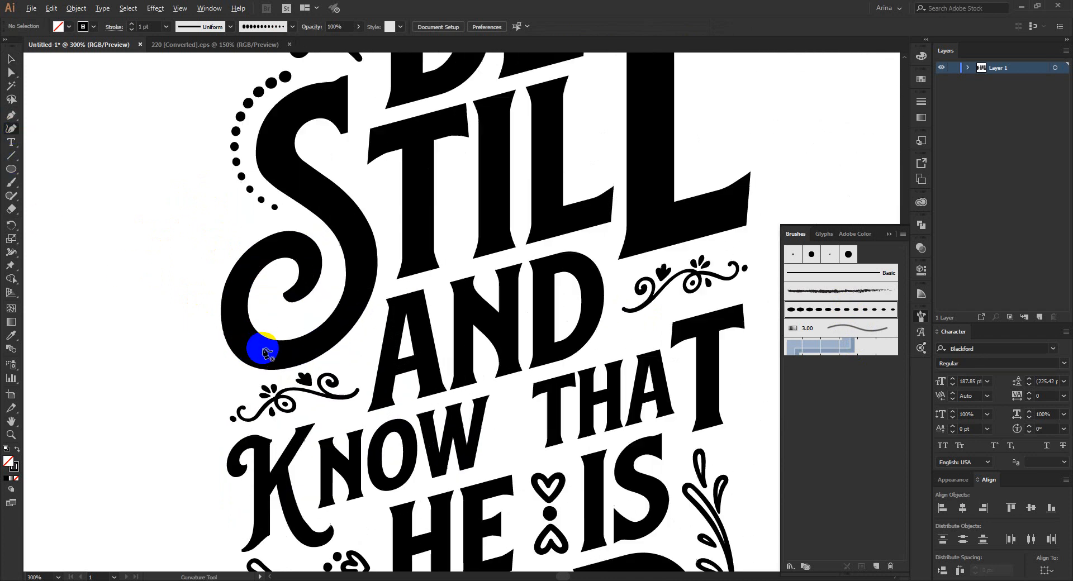
pyautogui.click(232, 375)
pyautogui.click(200, 311)
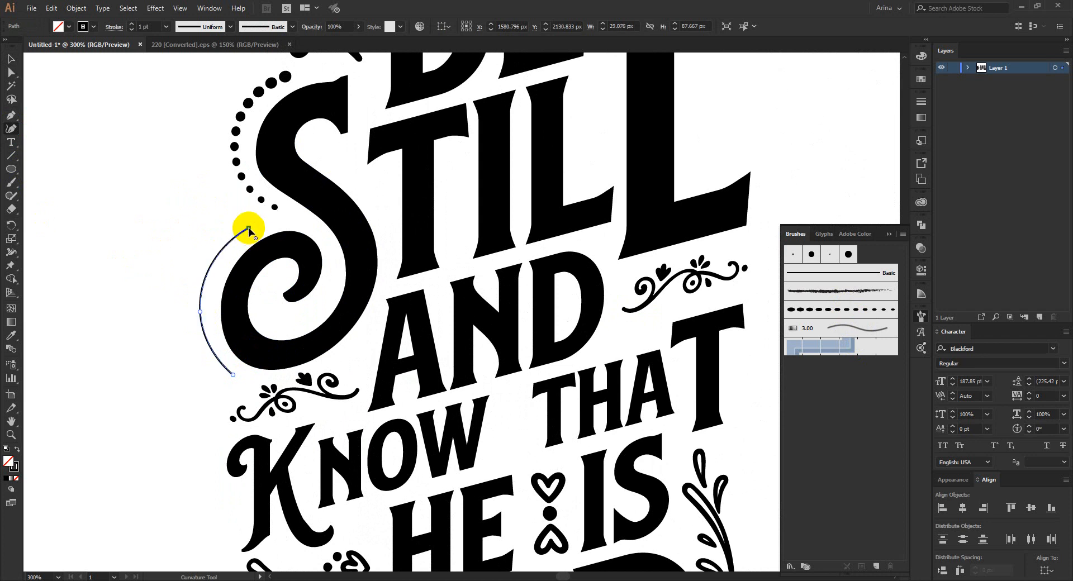
# Apply the tapered dotted art brush to the curve around the S's lower curl
pyautogui.press('v')
pyautogui.moveTo(160, 228); pyautogui.dragTo(235, 307)
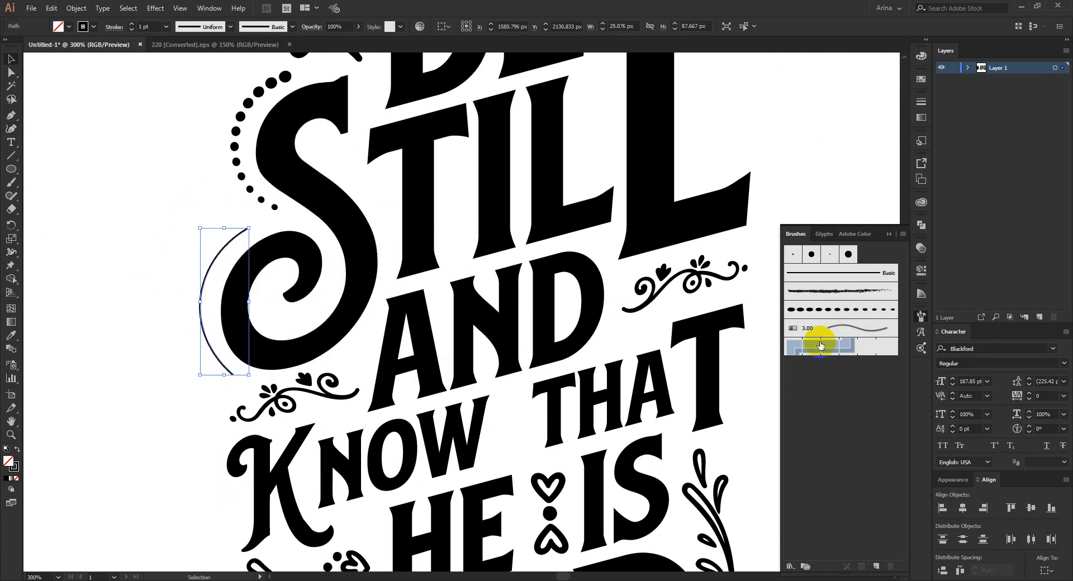
pyautogui.click(822, 307)
pyautogui.click(136, 314)
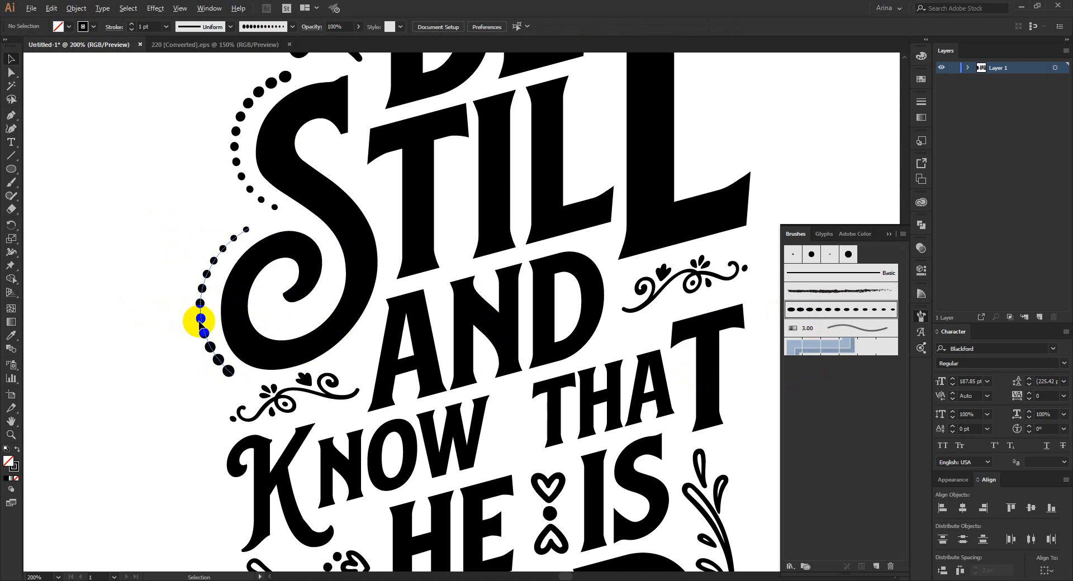
pyautogui.scroll(-1, 200, 318)
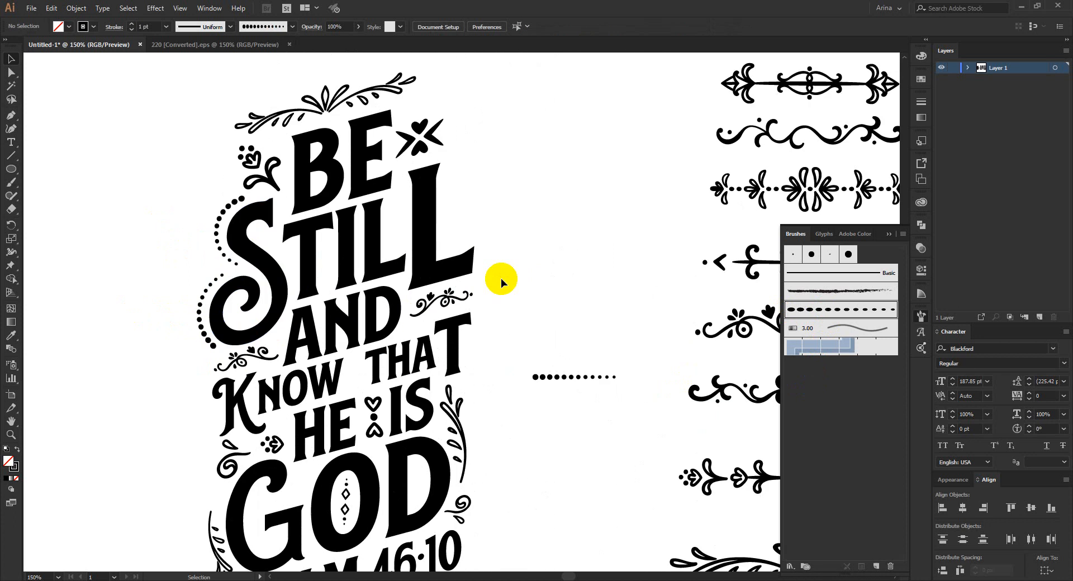
# Draw an angular L-shaped path about 31 × 81 px along the inner edges of the large last L in STILL
pyautogui.scroll(1, 496, 211)
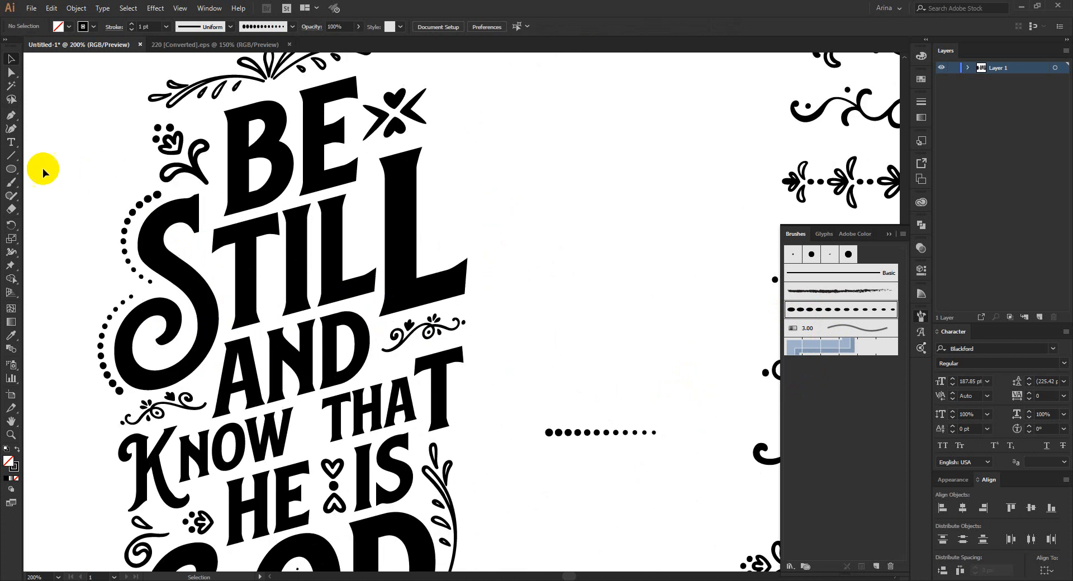
pyautogui.click(11, 131)
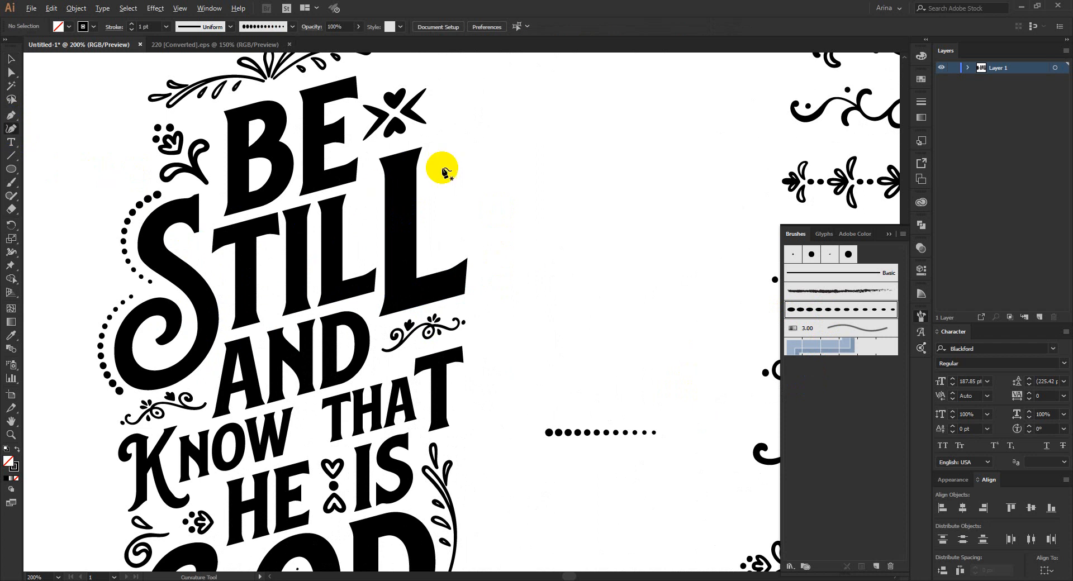
pyautogui.scroll(1, 443, 170)
pyautogui.click(422, 164)
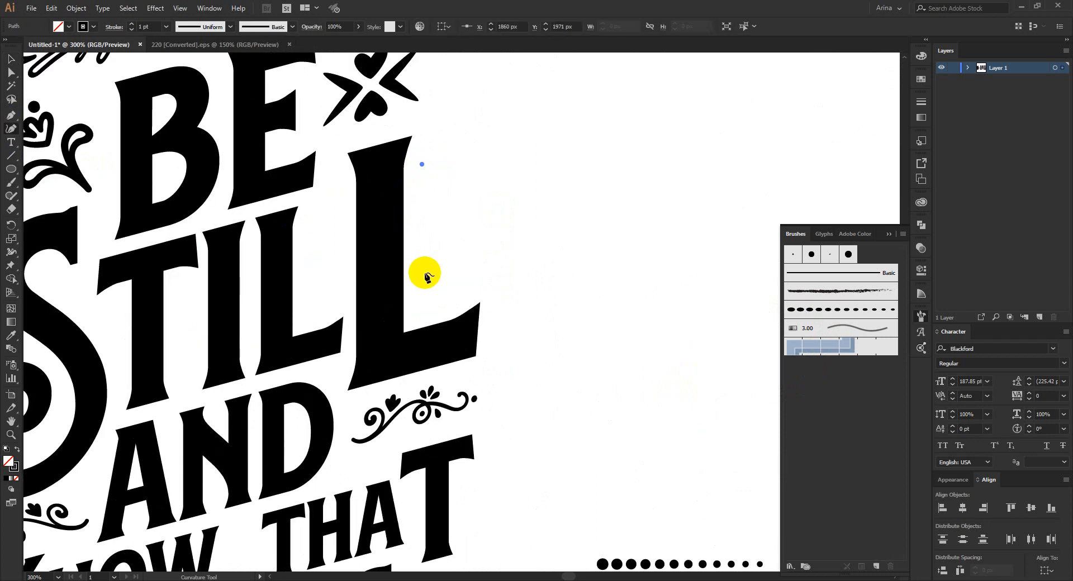
pyautogui.click(422, 300)
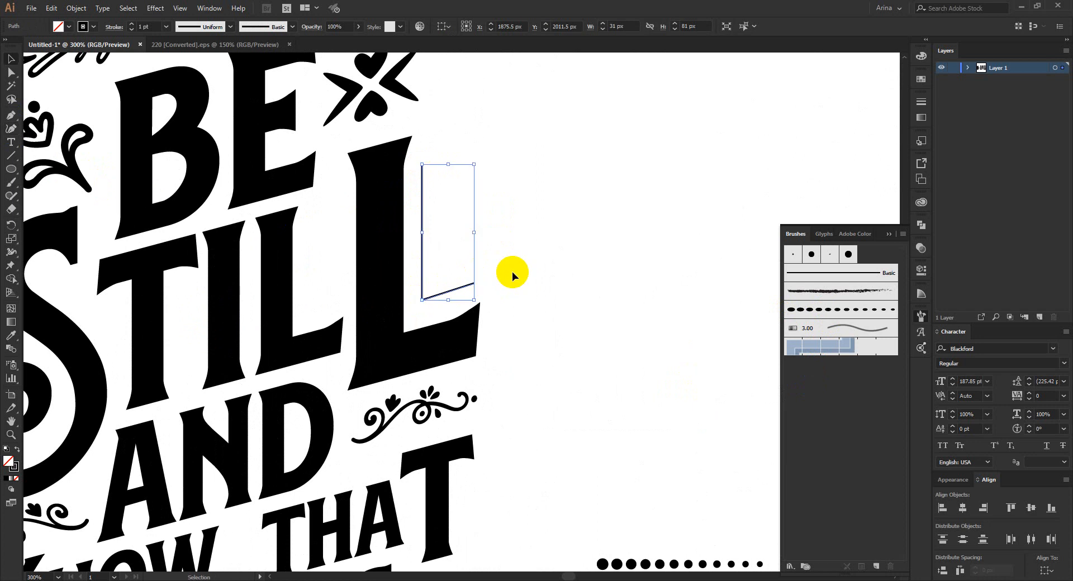
# Apply the tapered dotted art brush to the L-shaped path beside the large L
pyautogui.press('v')
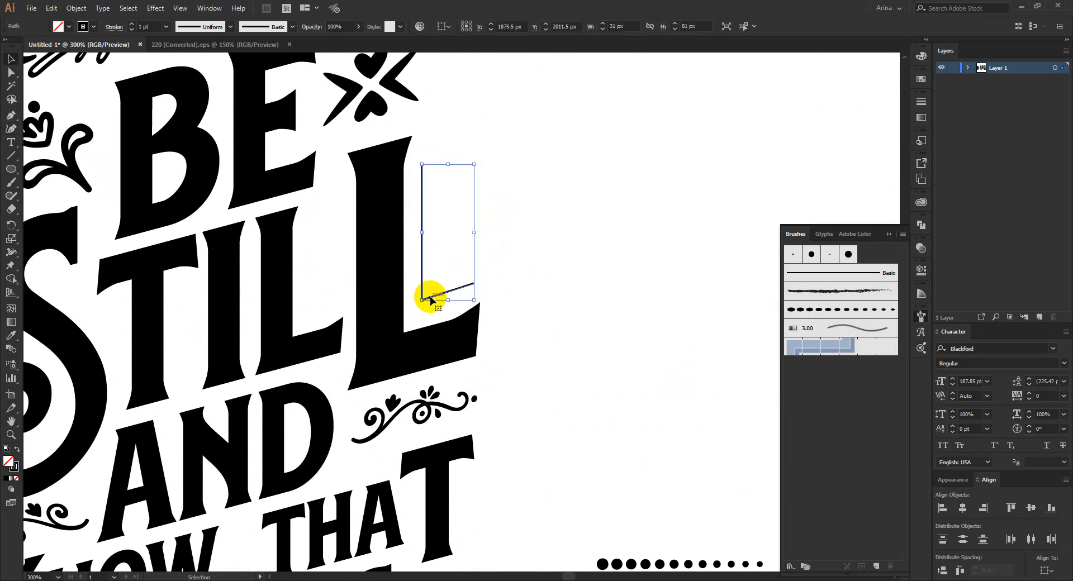
pyautogui.click(815, 309)
pyautogui.click(555, 300)
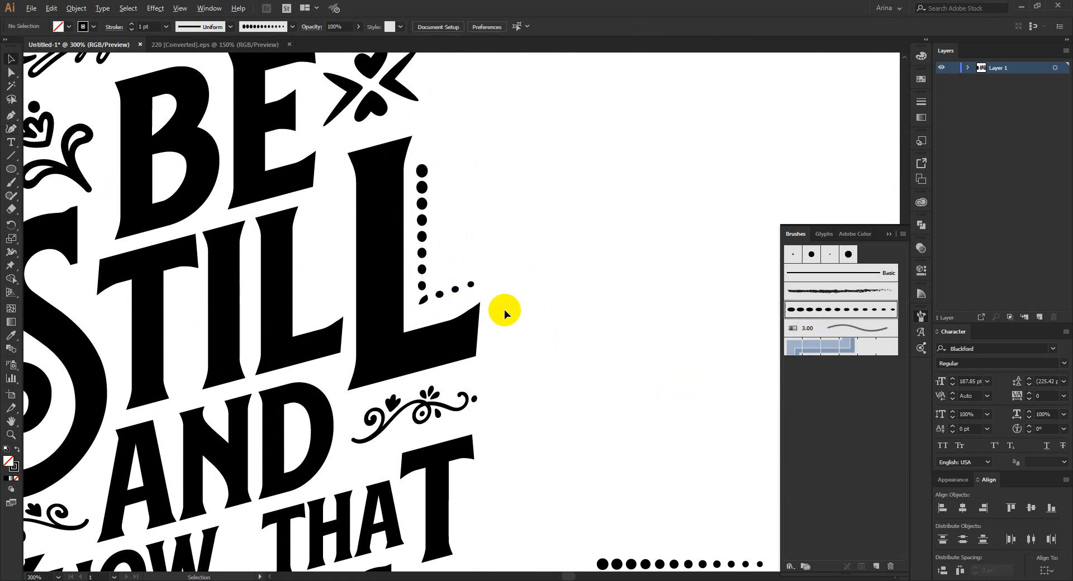
# Expand the appearance of the L-shaped dotted line into editable shapes
pyautogui.scroll(-2, 430, 254)
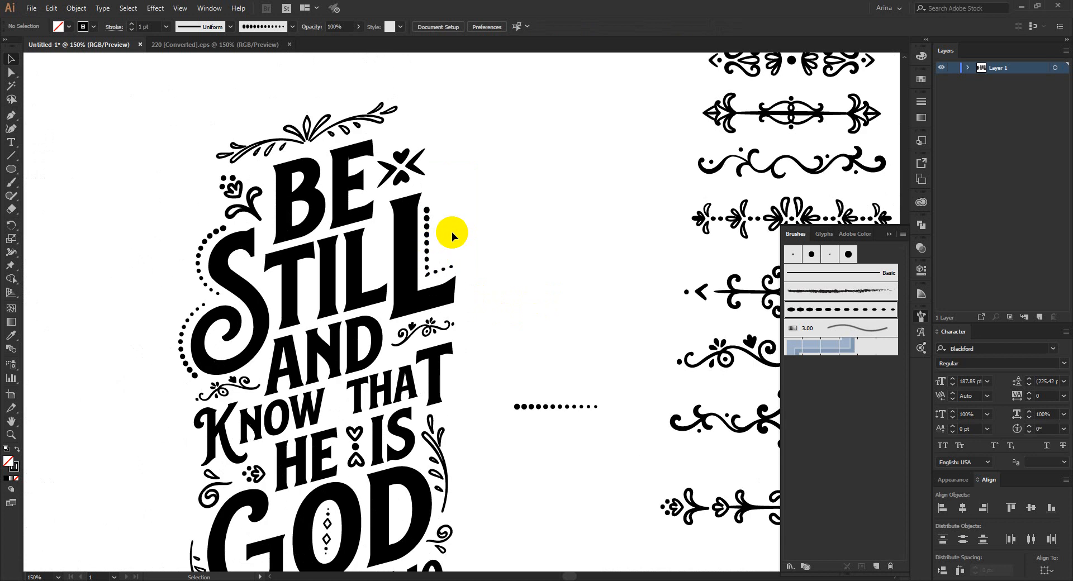
pyautogui.scroll(3, 441, 274)
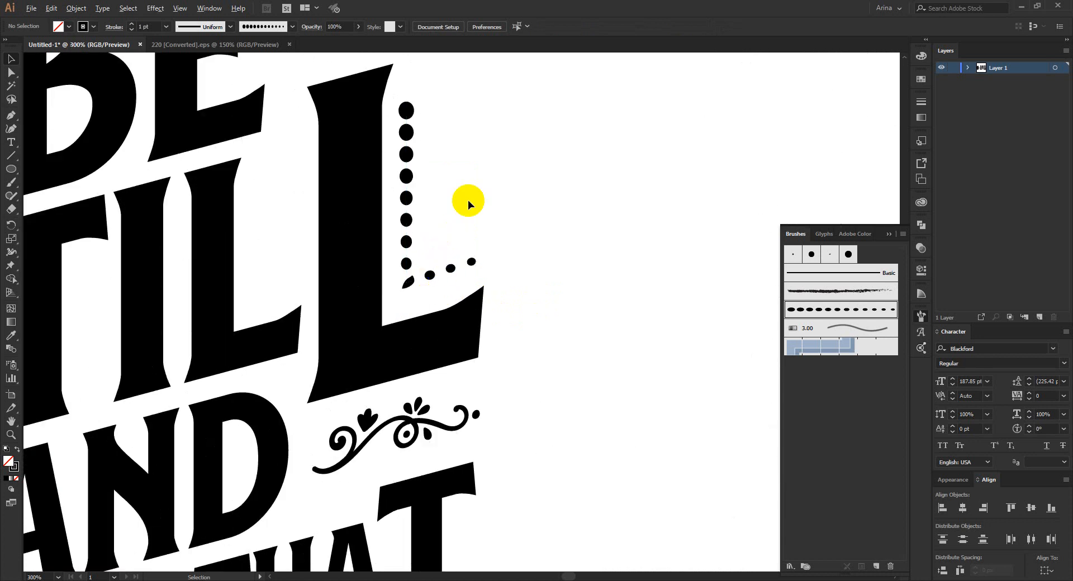
pyautogui.scroll(-1, 468, 200)
pyautogui.scroll(-1, 521, 209)
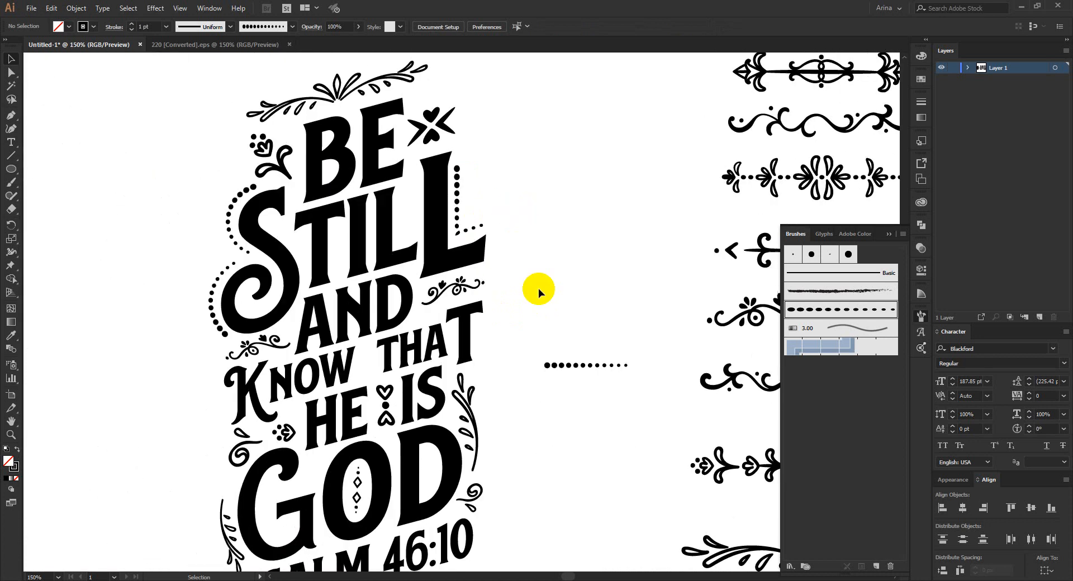
pyautogui.scroll(-1, 538, 288)
pyautogui.scroll(-1, 483, 290)
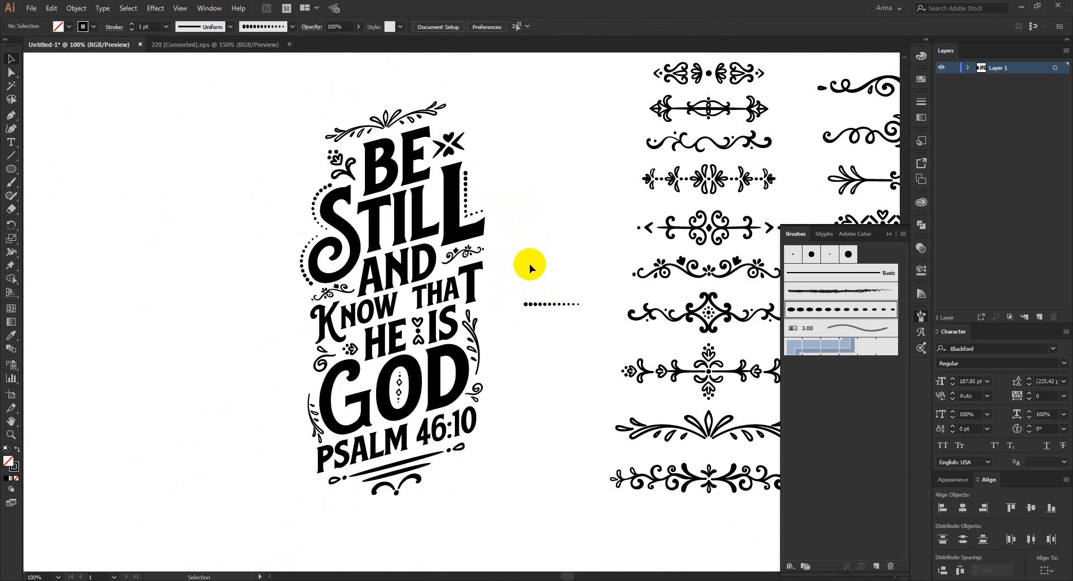
pyautogui.scroll(2, 484, 212)
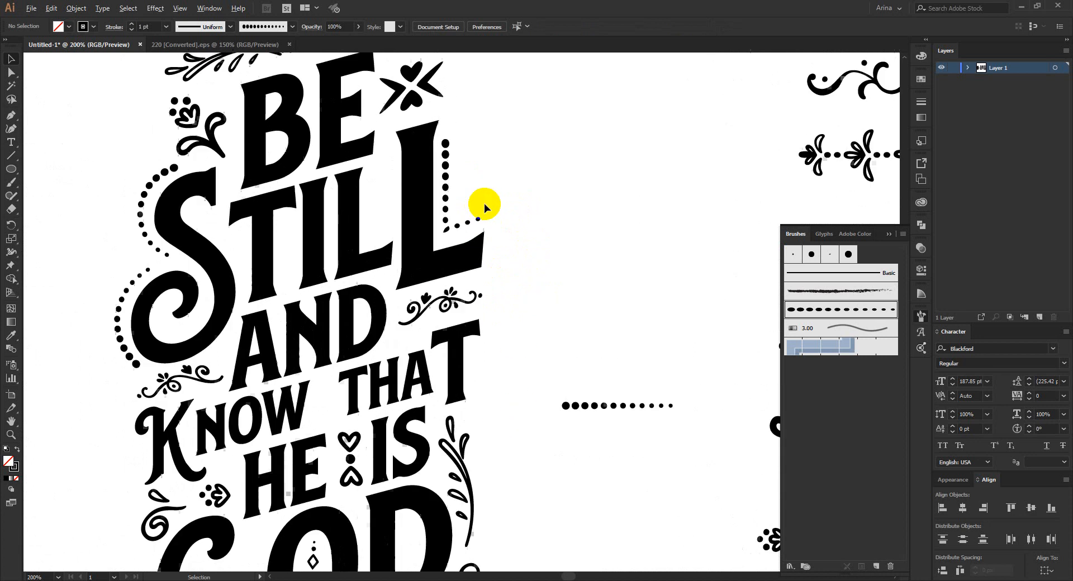
pyautogui.scroll(3, 450, 231)
pyautogui.click(442, 228)
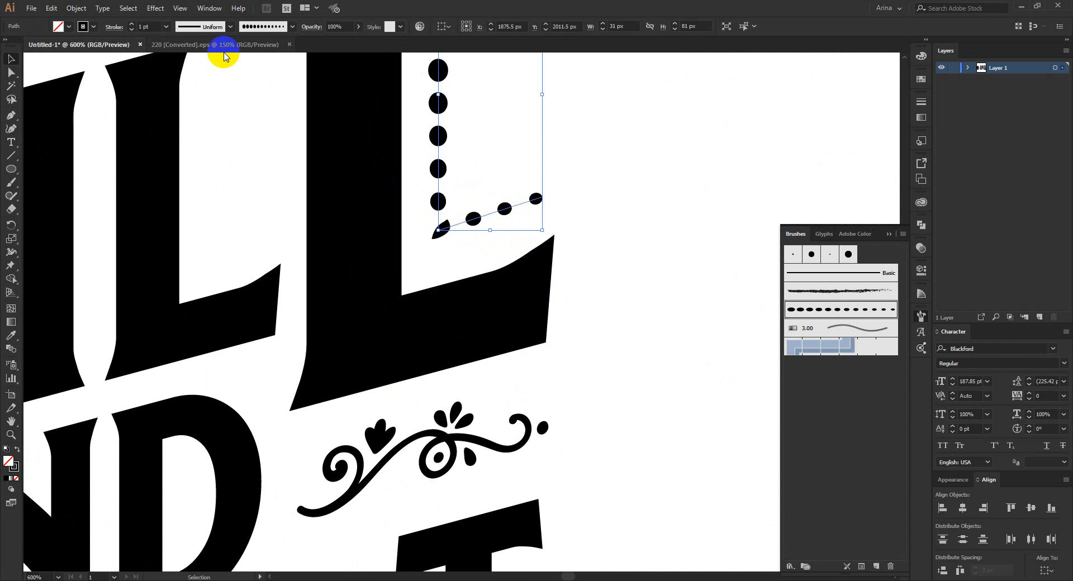
pyautogui.click(76, 8)
pyautogui.click(92, 139)
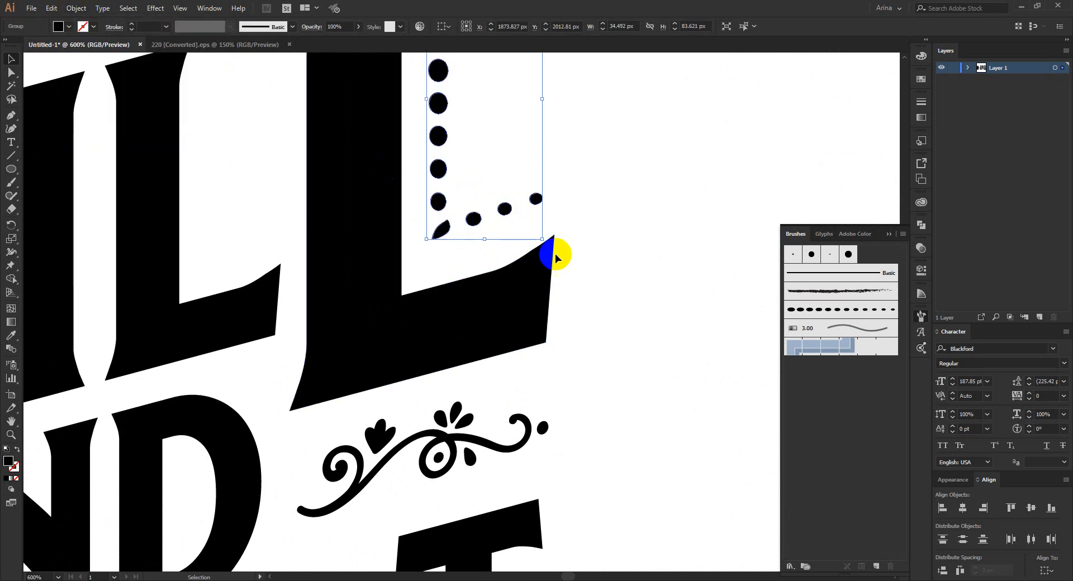
pyautogui.click(605, 249)
# Replace the distorted corner dot in the large L's dotted line with a round duplicate of its neighbouring dot
pyautogui.scroll(1, 461, 217)
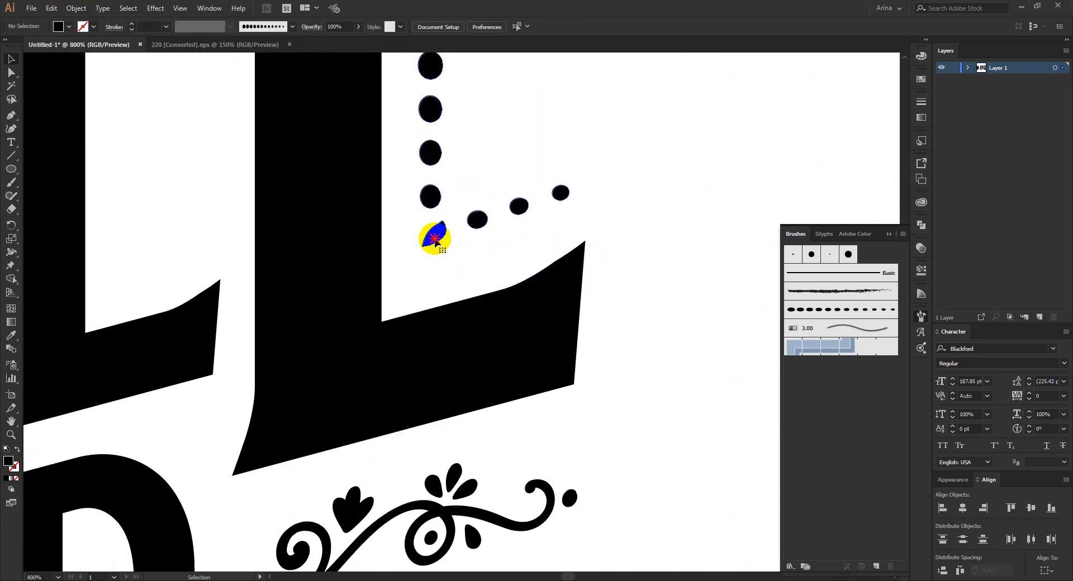
pyautogui.doubleClick(435, 242)
pyautogui.doubleClick(435, 241)
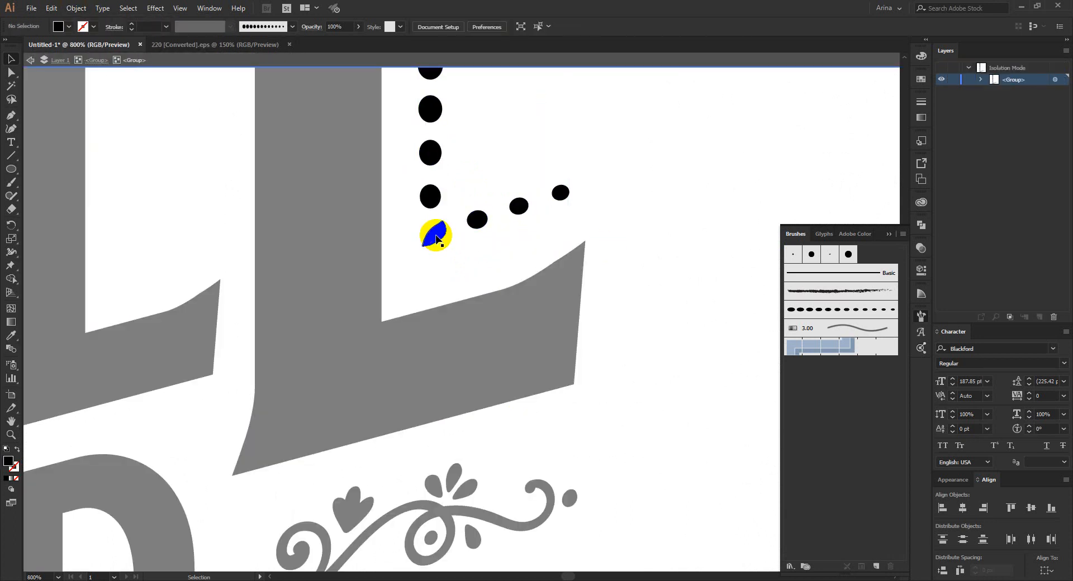
pyautogui.press('Delete')
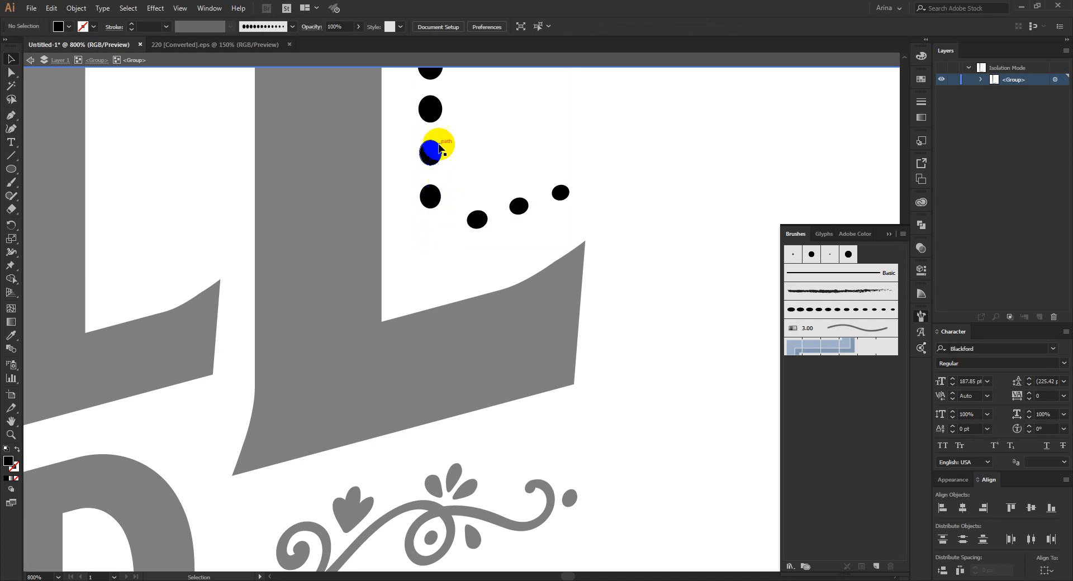
pyautogui.moveTo(476, 221); pyautogui.dragTo(437, 238)
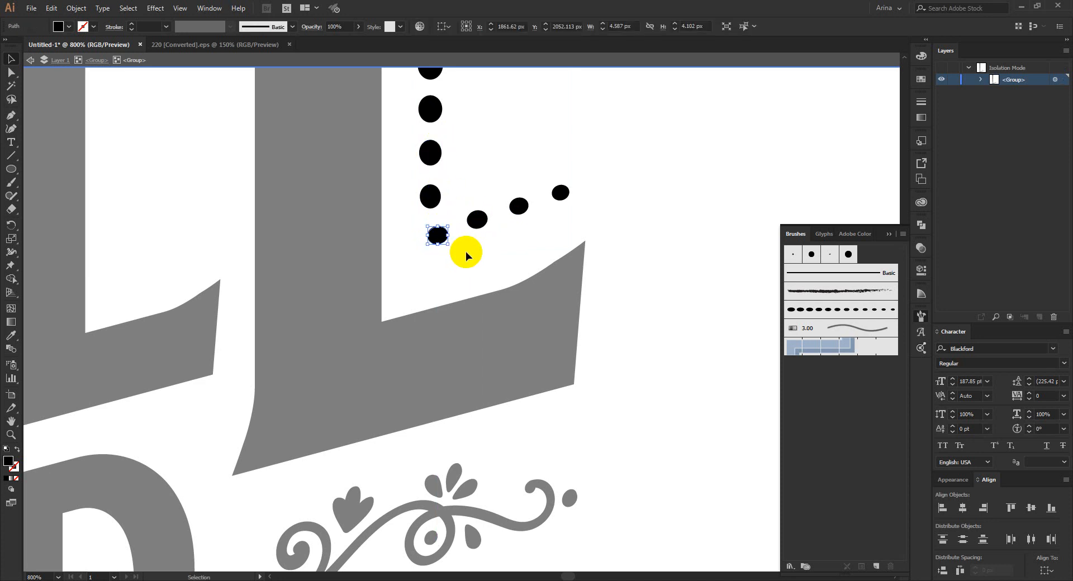
pyautogui.click(465, 252)
pyautogui.scroll(-3, 465, 252)
pyautogui.doubleClick(569, 250)
pyautogui.scroll(-3, 436, 229)
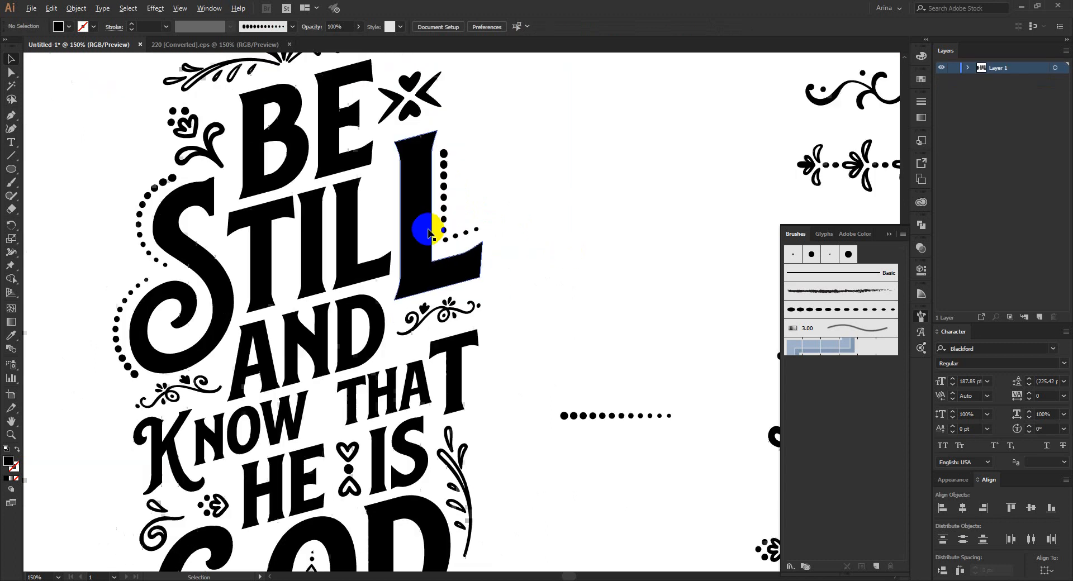
# Delete the spare ornaments and the dotted brush sample beside the Psalm design
pyautogui.scroll(-1, 477, 206)
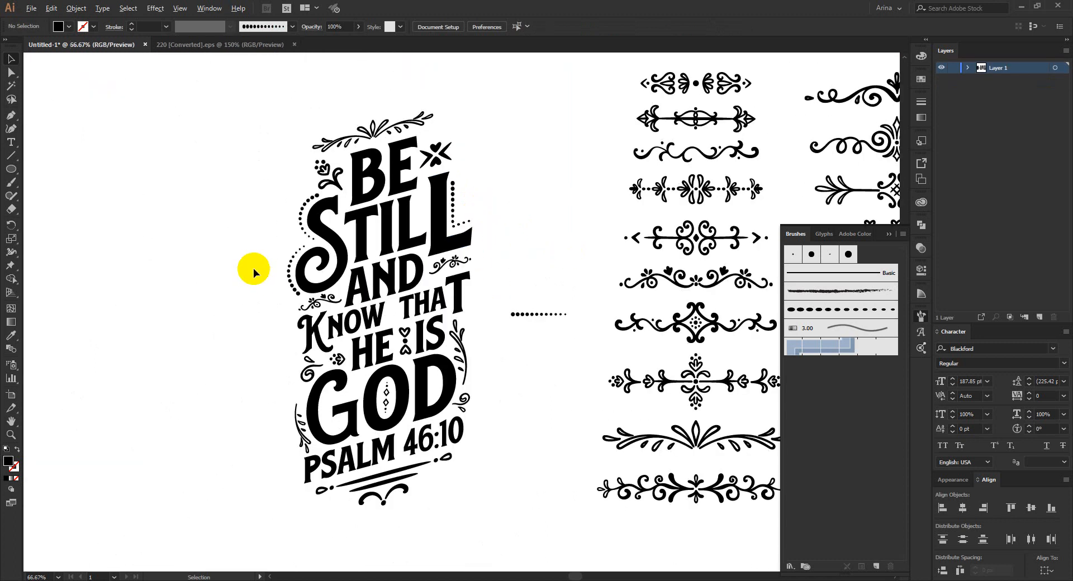
pyautogui.scroll(-1, 251, 268)
pyautogui.moveTo(428, 112); pyautogui.dragTo(671, 455)
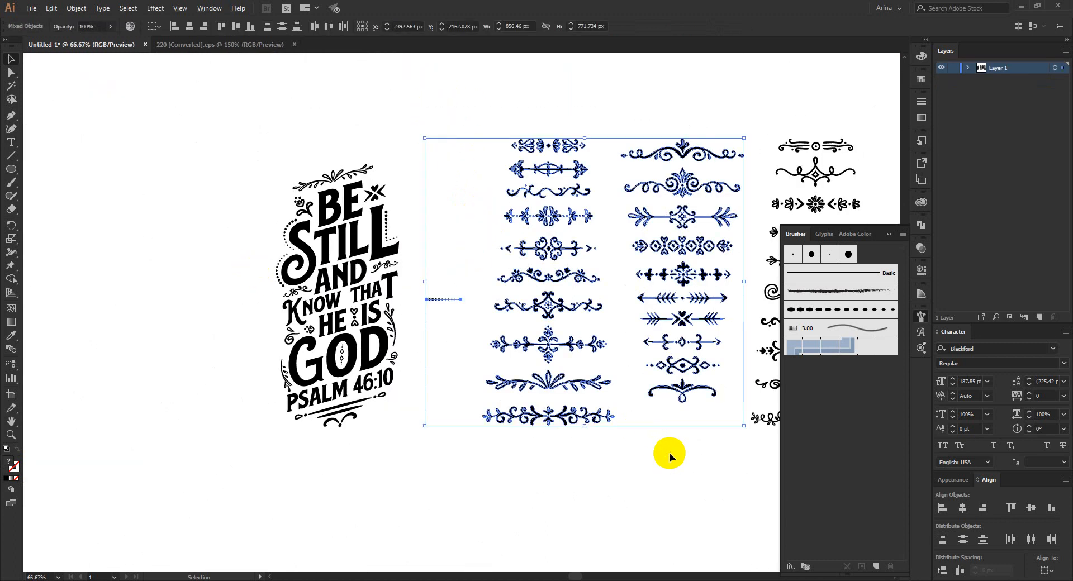
pyautogui.press('Delete')
pyautogui.scroll(-1, 352, 306)
pyautogui.moveTo(490, 143); pyautogui.dragTo(805, 472)
pyautogui.press('Delete')
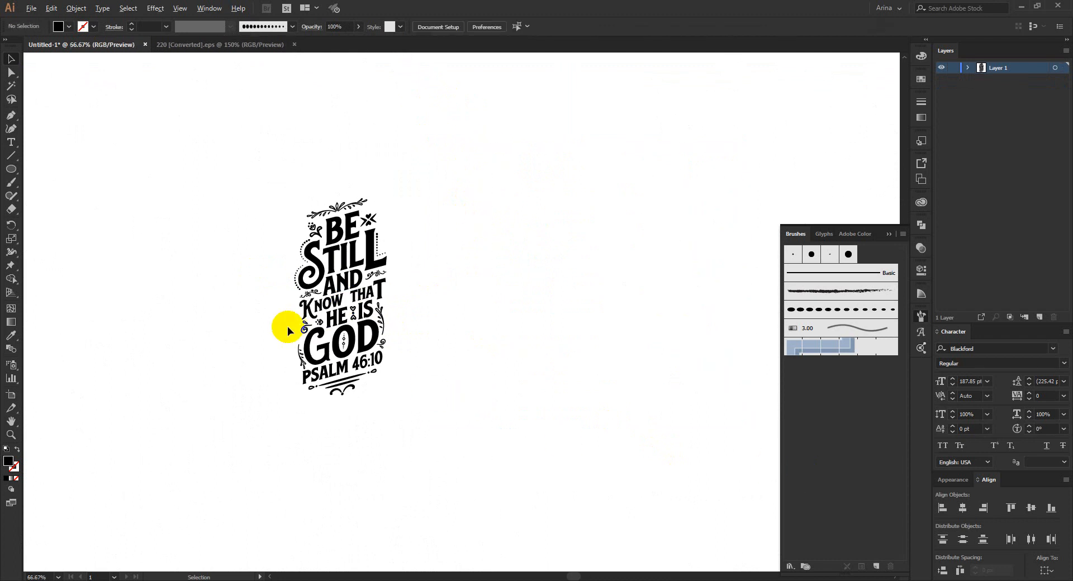
# Expand the appearance of the whole Psalm design, lettering and ornaments together, into editable shapes
pyautogui.scroll(1, 287, 325)
pyautogui.moveTo(235, 120); pyautogui.dragTo(500, 429)
pyautogui.scroll(1, 230, 283)
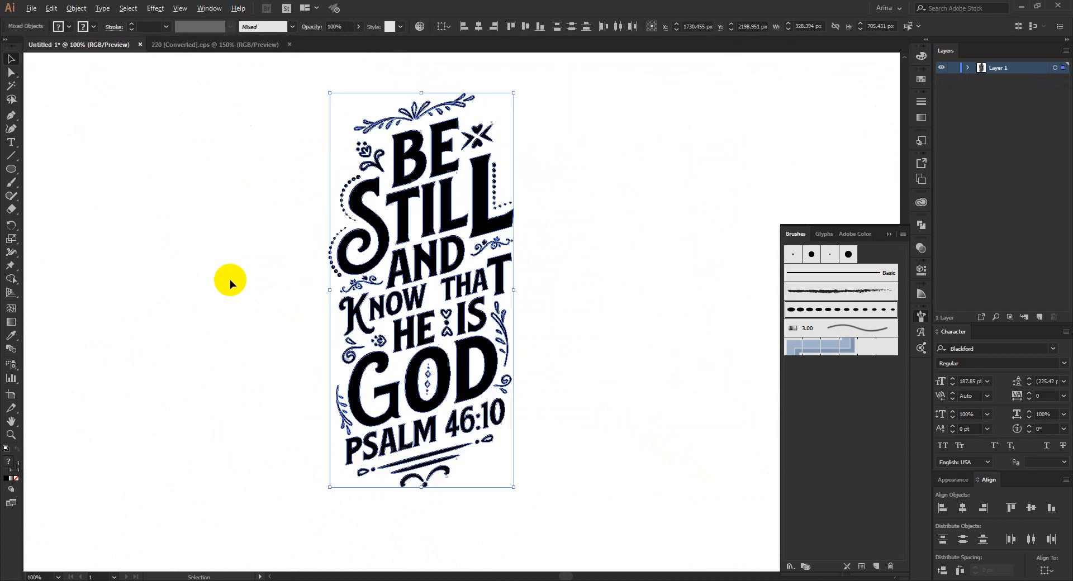
pyautogui.click(602, 370)
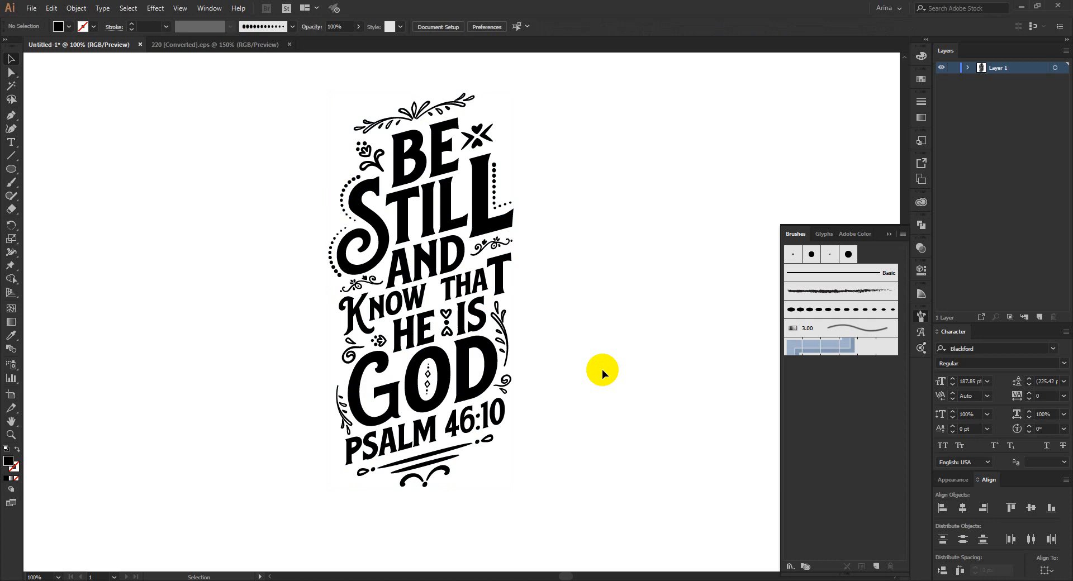
pyautogui.scroll(1, 257, 373)
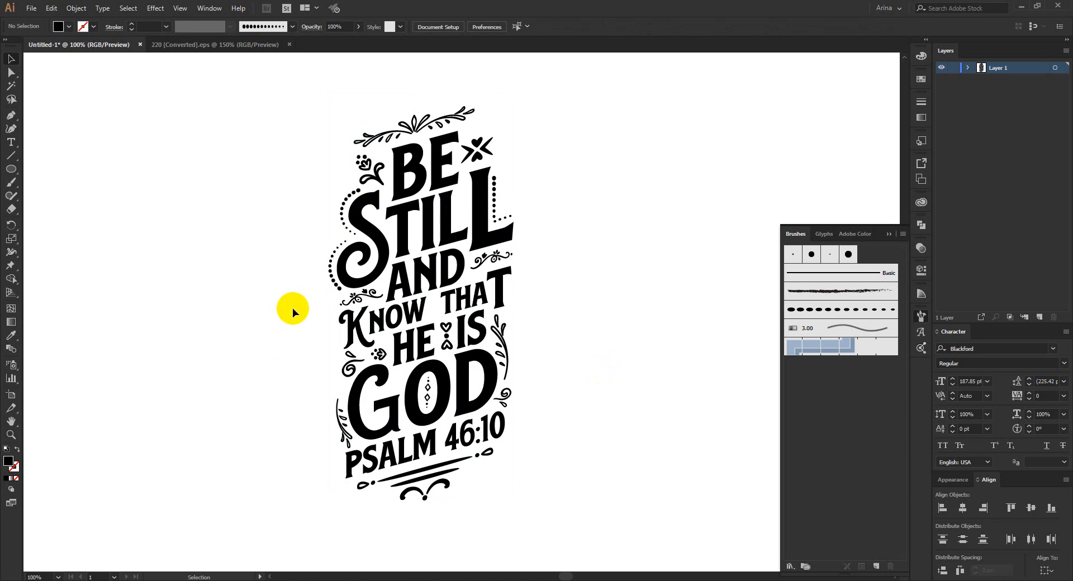
pyautogui.moveTo(284, 88); pyautogui.dragTo(621, 558)
pyautogui.click(77, 8)
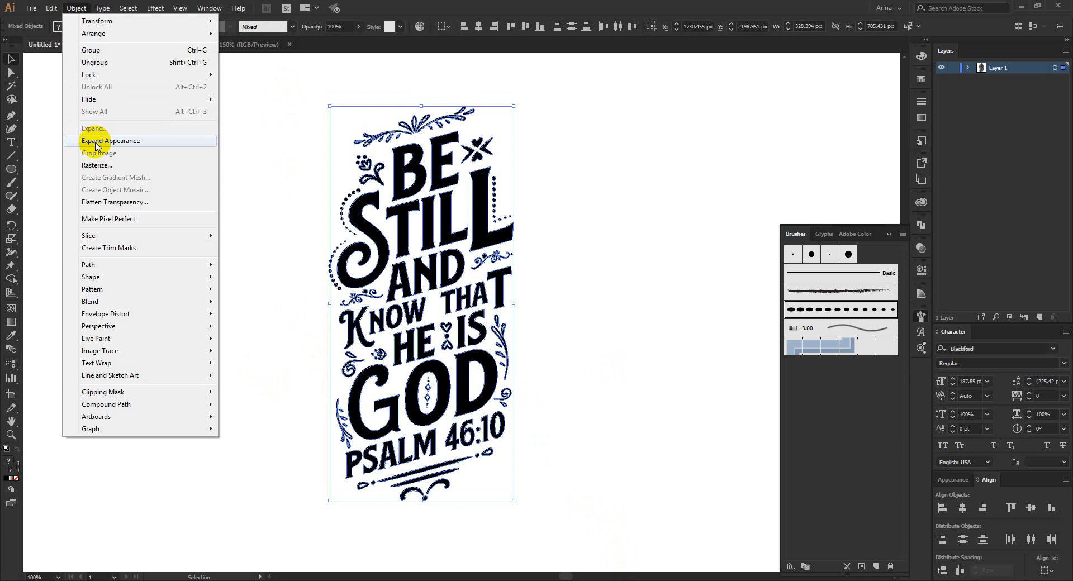
pyautogui.click(76, 141)
pyautogui.click(73, 10)
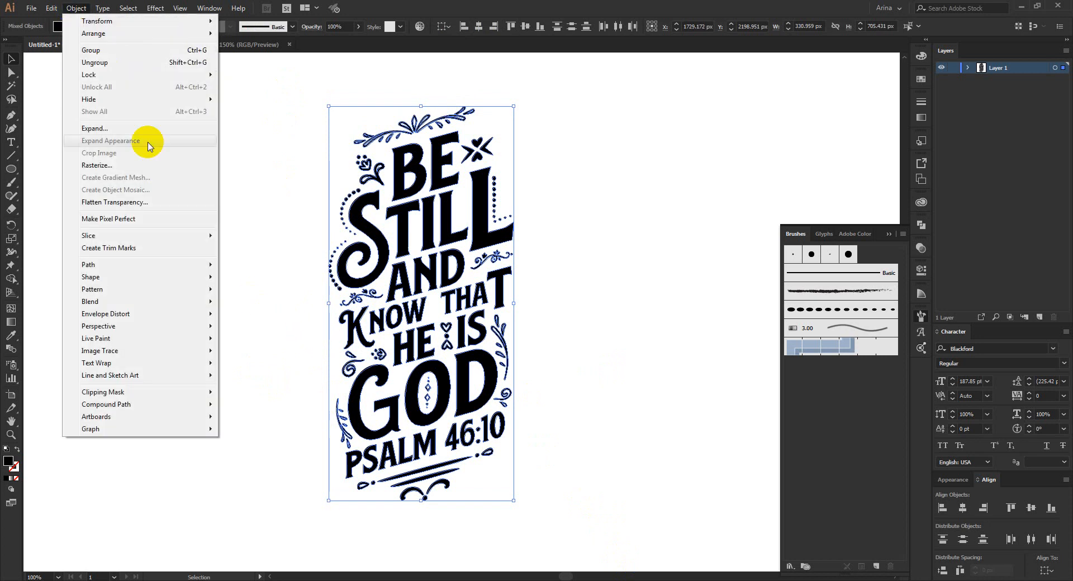
pyautogui.click(104, 128)
# Fill the entire expanded design with red
pyautogui.click(58, 26)
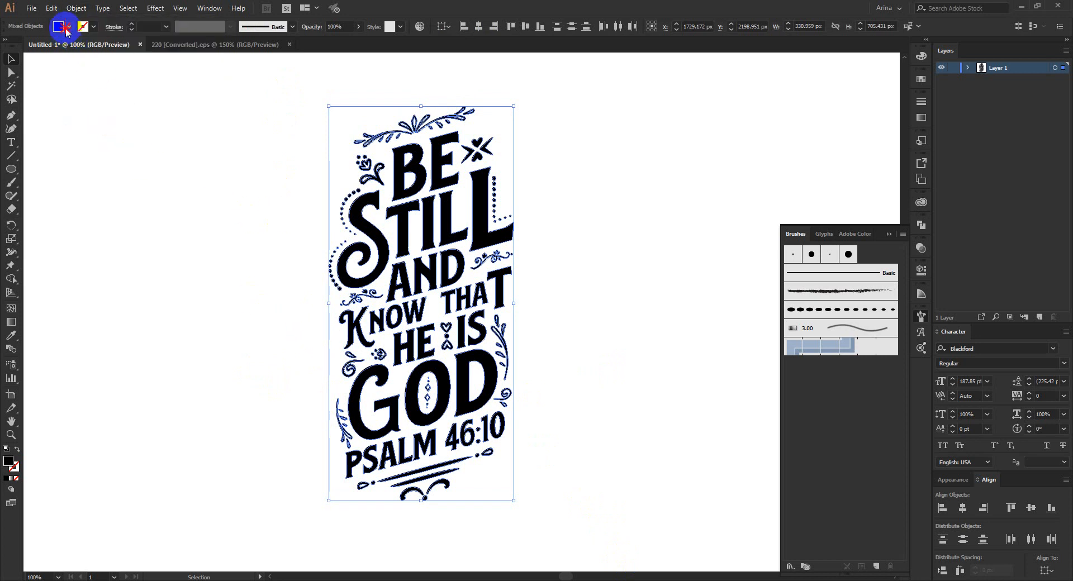
pyautogui.click(85, 48)
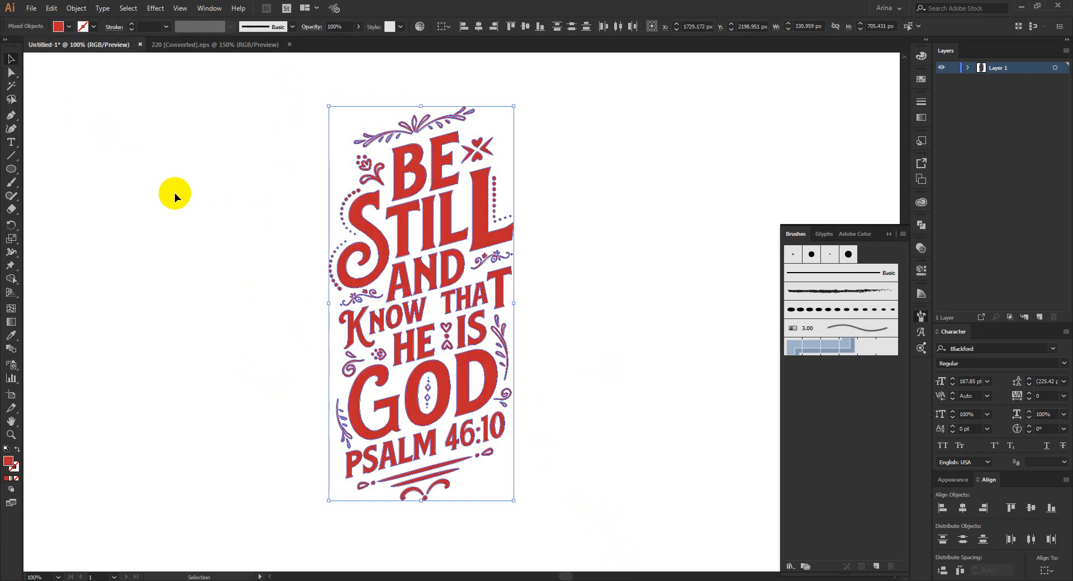
pyautogui.click(174, 193)
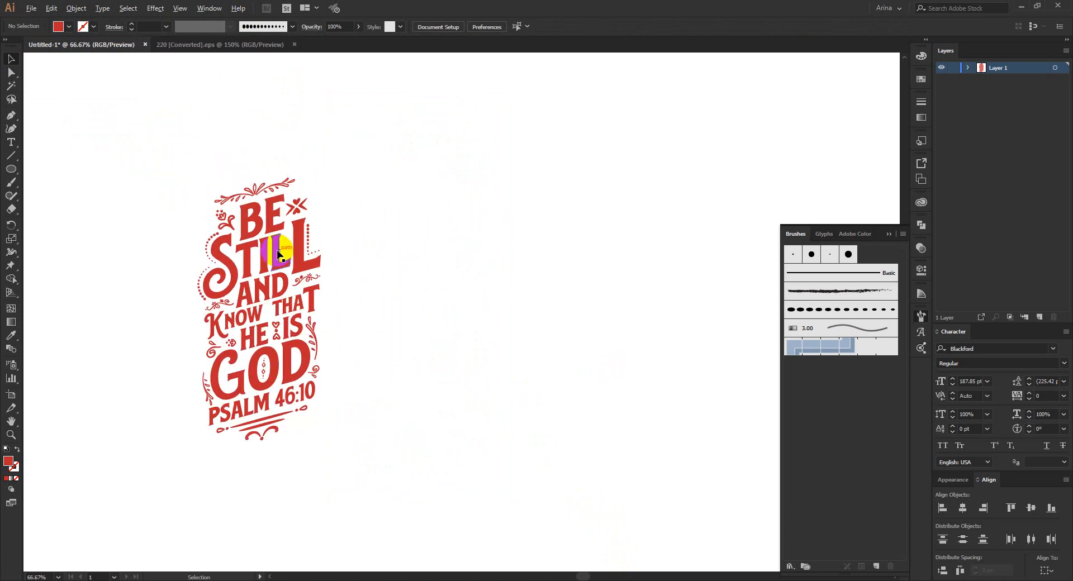
# Duplicate the red lettering without its ornaments and place the copy to the right of the full design
pyautogui.moveTo(278, 254); pyautogui.dragTo(513, 249)
pyautogui.click(374, 155)
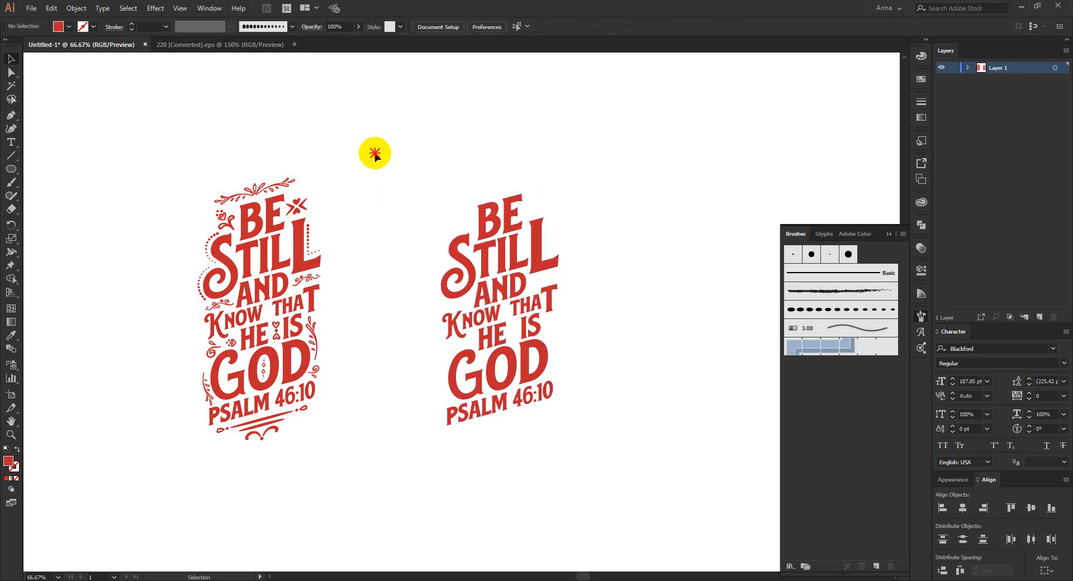
pyautogui.moveTo(374, 155); pyautogui.dragTo(570, 448)
pyautogui.scroll(1, 523, 379)
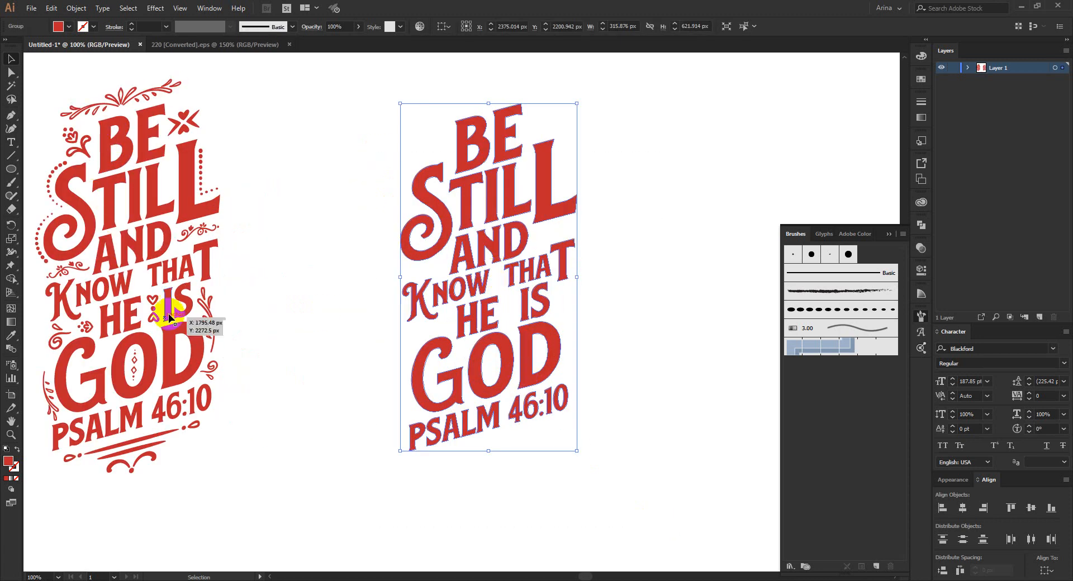
pyautogui.click(245, 311)
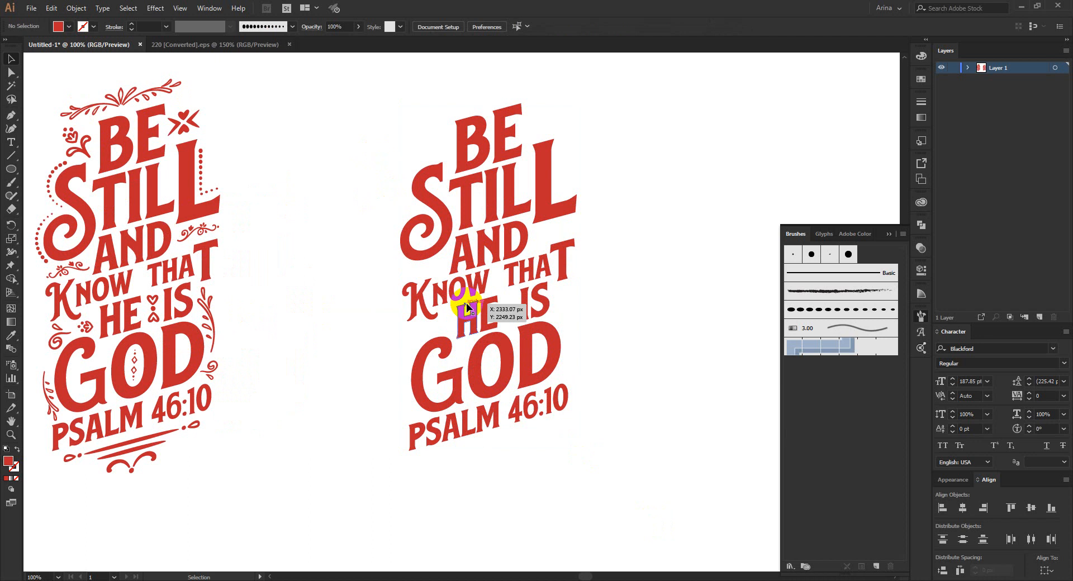
# Offset the paths of the plain lettering copy by 10 px with miter joins and a miter limit of 4
pyautogui.click(467, 306)
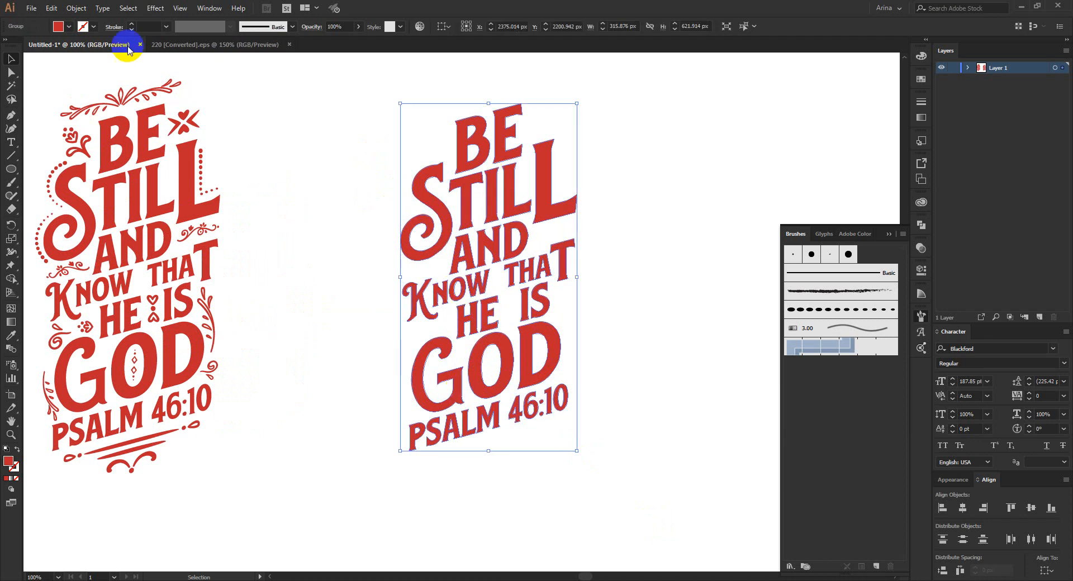
pyautogui.click(77, 8)
pyautogui.moveTo(118, 266)
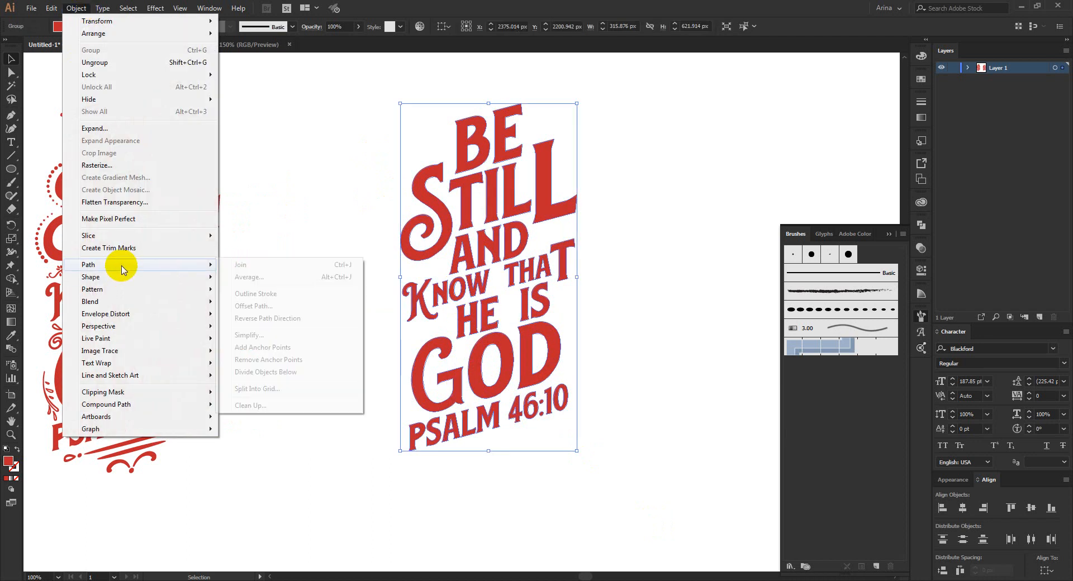
pyautogui.click(268, 308)
pyautogui.click(67, 159)
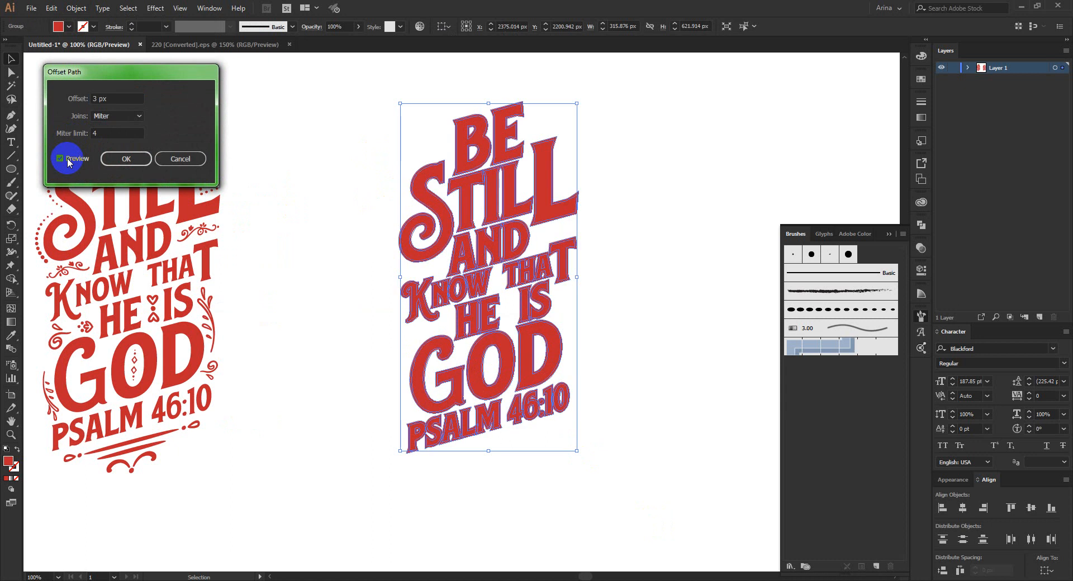
pyautogui.scroll(7, 119, 98)
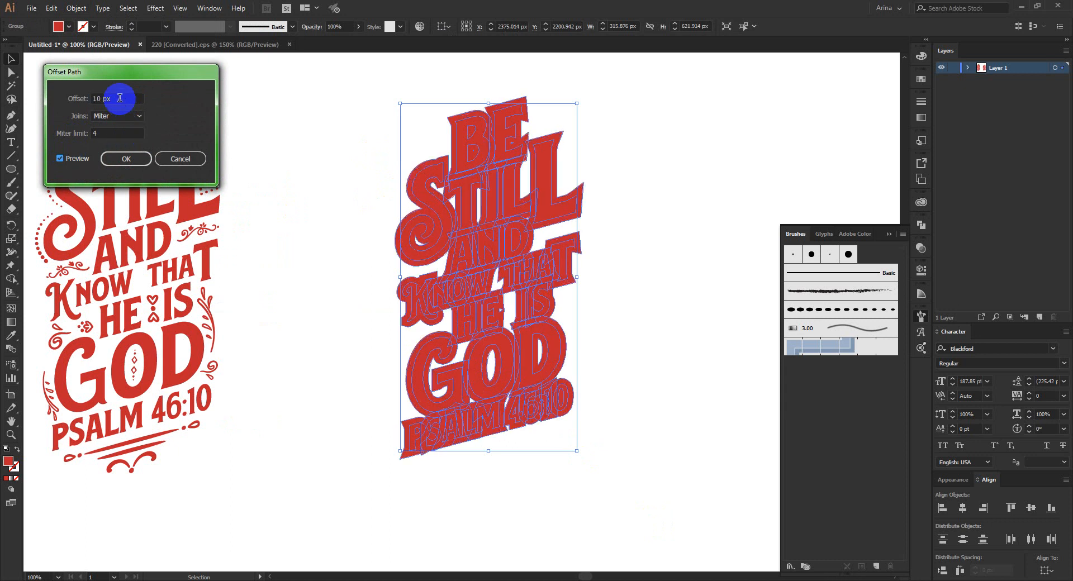
pyautogui.scroll(10, 120, 98)
pyautogui.click(125, 159)
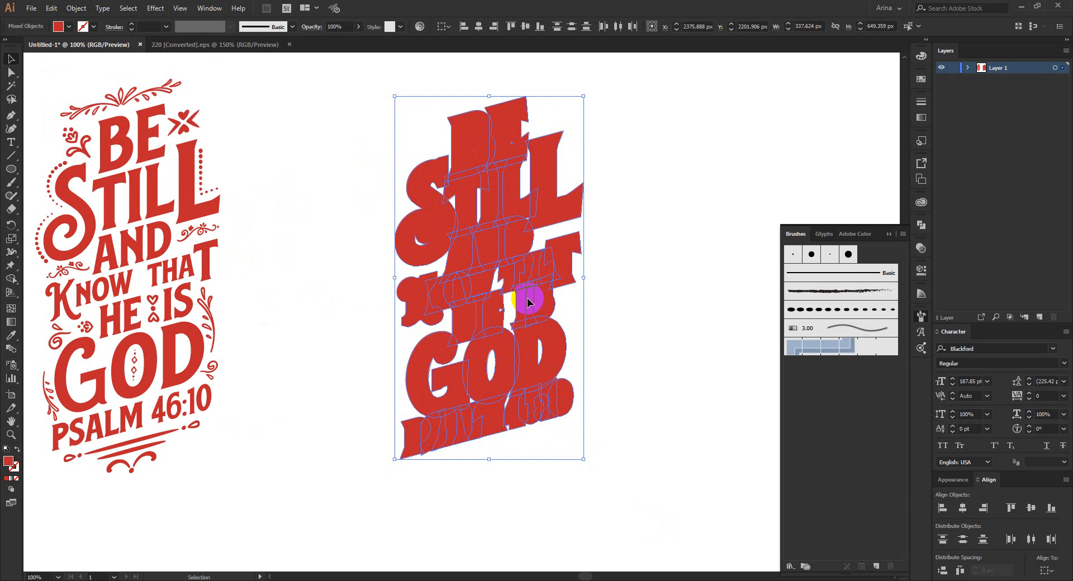
# Unite the offset shapes and turn them into an unfilled outline with a 3 pt red stroke around the lettering
pyautogui.click(921, 225)
pyautogui.click(797, 248)
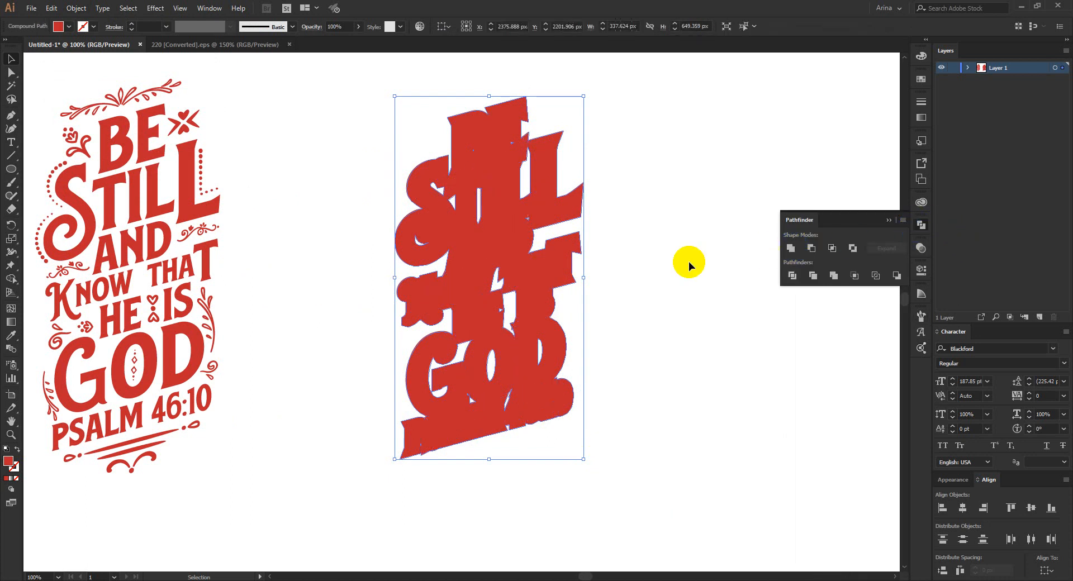
pyautogui.hotkey('shift', 'x')
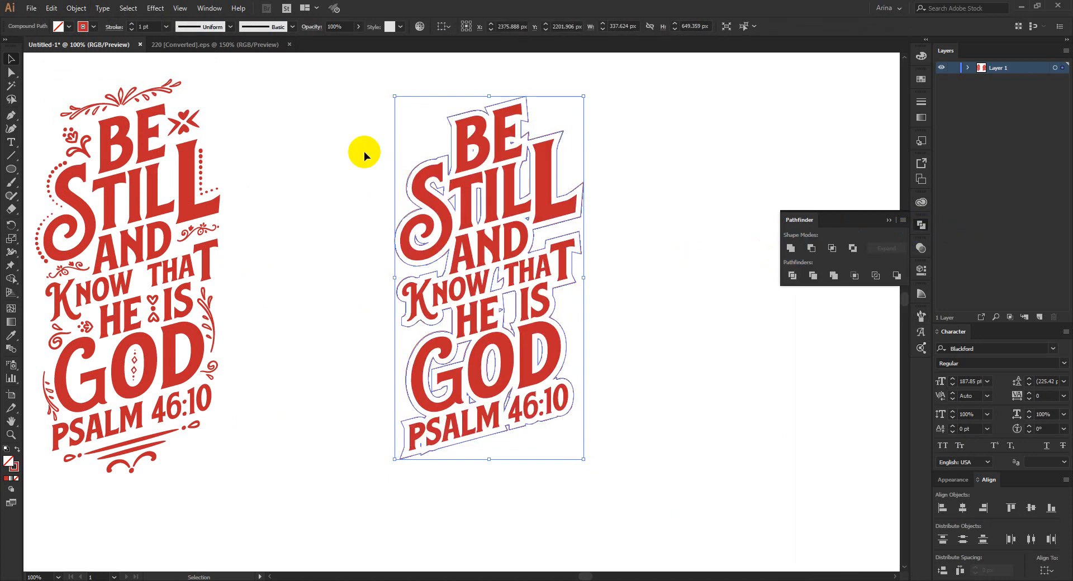
pyautogui.scroll(9, 155, 27)
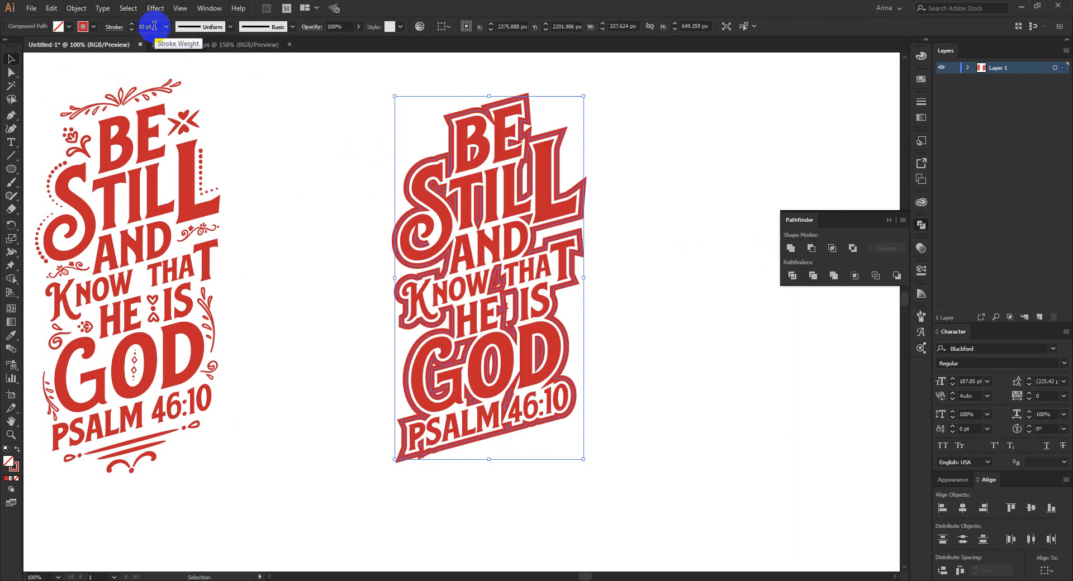
pyautogui.scroll(-7, 154, 27)
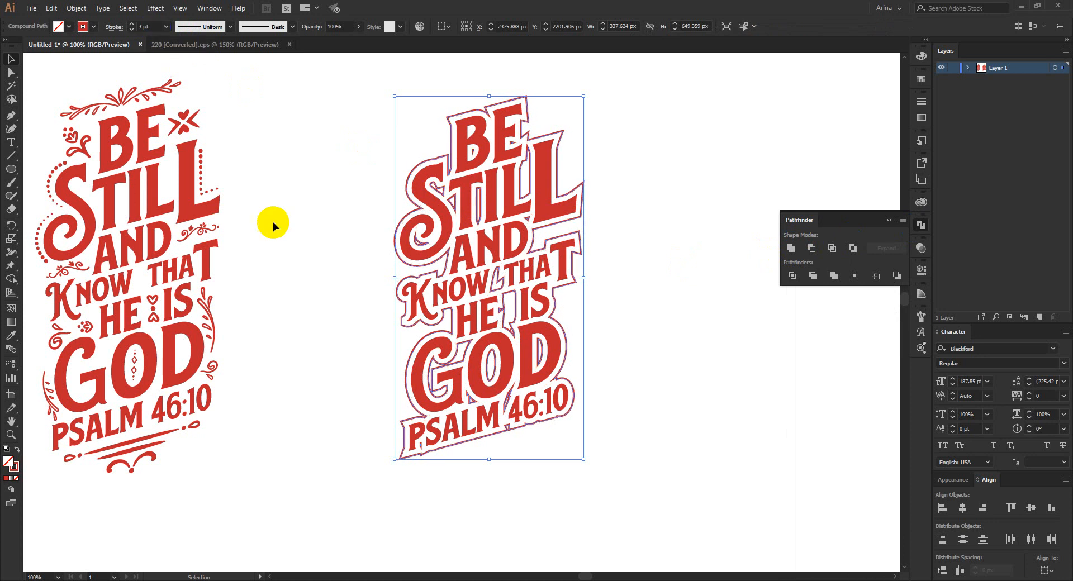
pyautogui.click(317, 273)
pyautogui.scroll(-1, 301, 270)
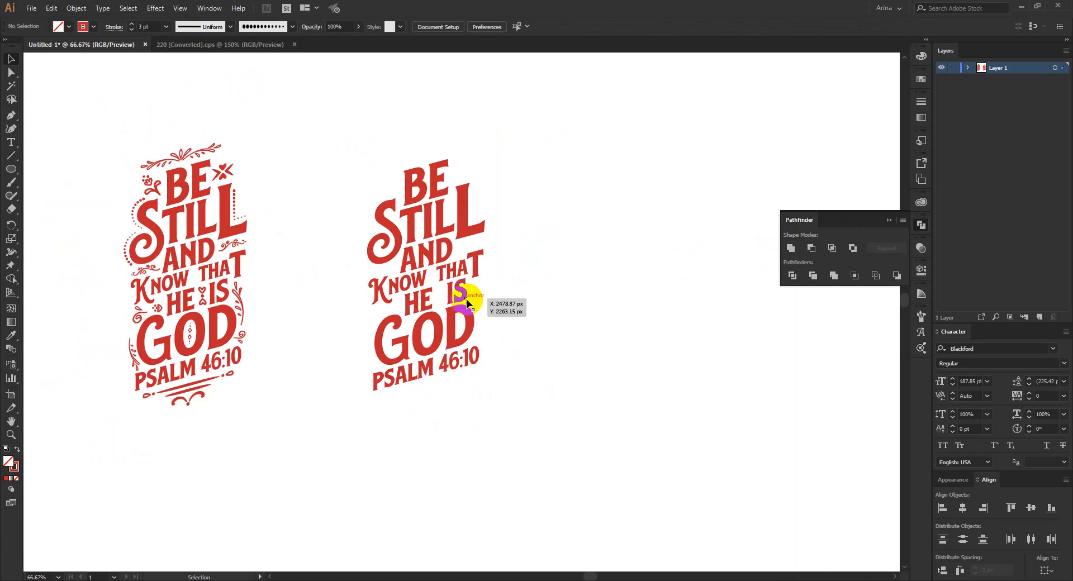
# Paste a duplicate of the plain lettering directly in front of it and nudge it two steps right and one step down
pyautogui.click(429, 257)
pyautogui.scroll(2, 429, 256)
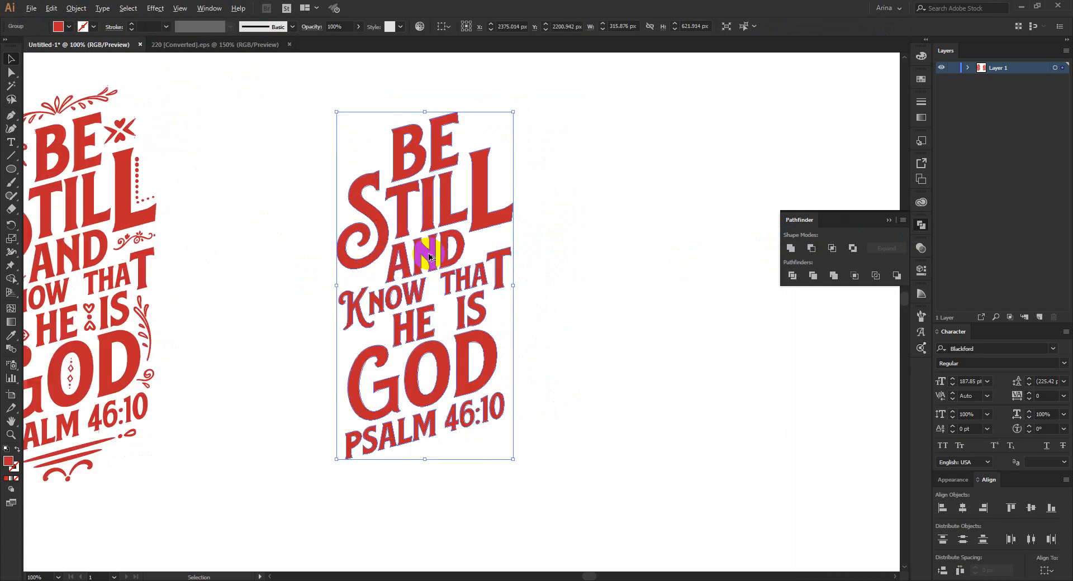
pyautogui.scroll(-1, 429, 256)
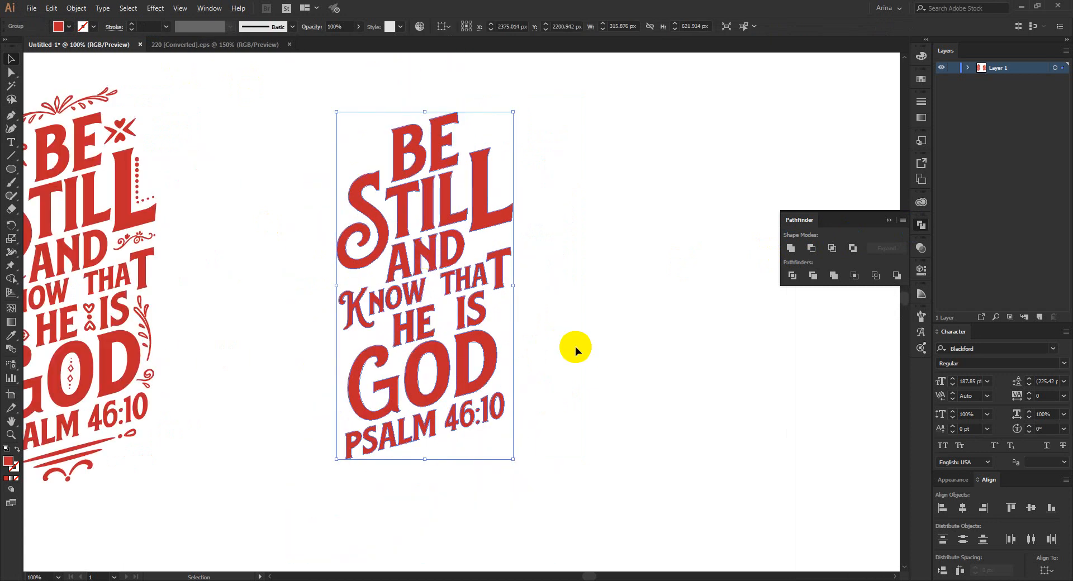
pyautogui.press('a')
pyautogui.hotkey('ctrl', 'f')
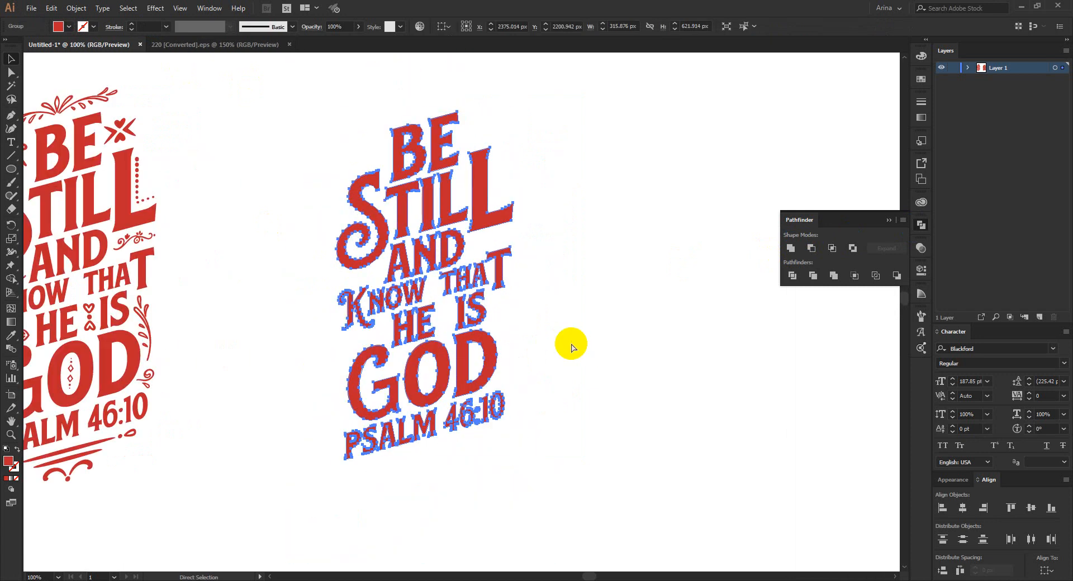
pyautogui.press('Right')
pyautogui.press('Right')
pyautogui.press('Down')
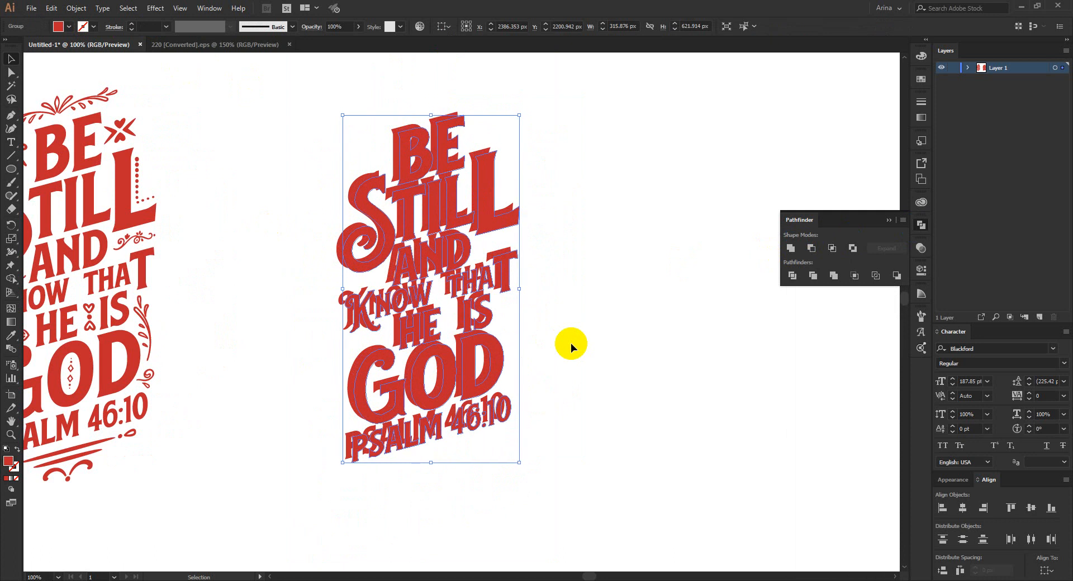
# Undo the downward nudge and the second rightward nudge of the front lettering copy
pyautogui.hotkey('ctrl', 'z')
pyautogui.hotkey('ctrl', 'z')
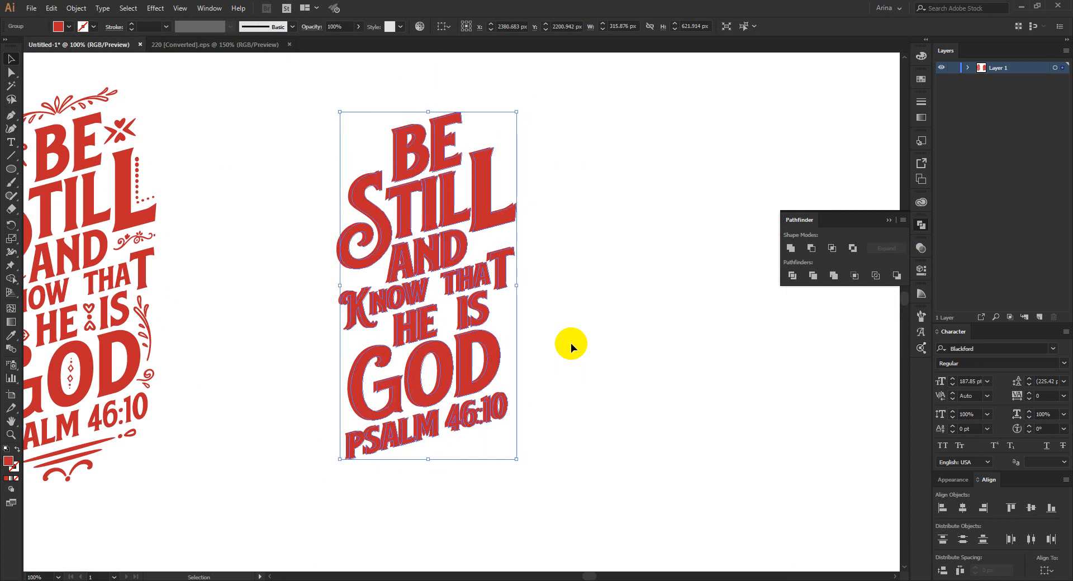
pyautogui.press('ctrl')
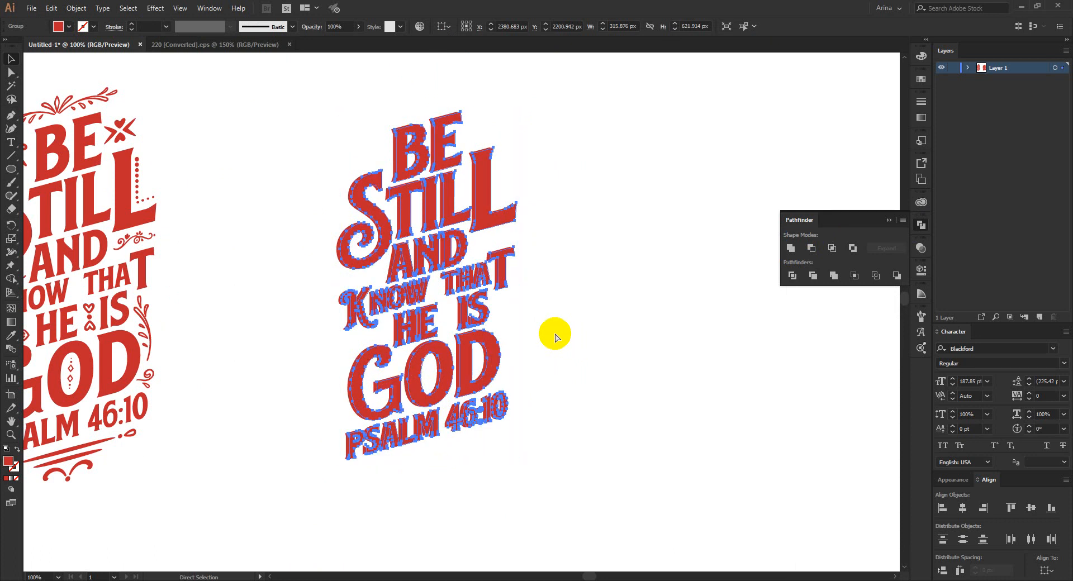
# Nudge the front lettering copy one step left, back one step right, and one step down over the lettering behind it
pyautogui.press('Left')
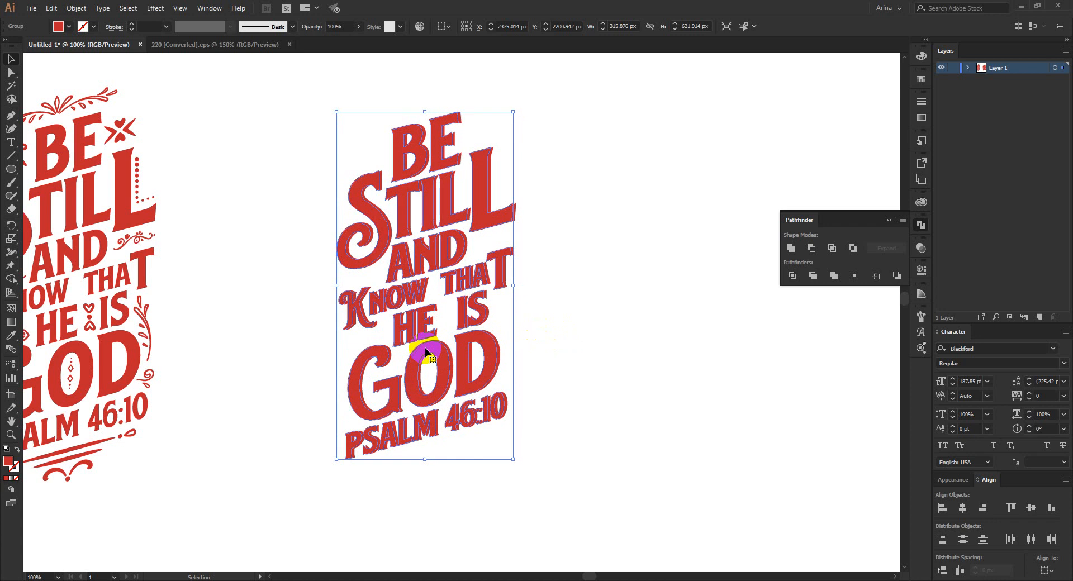
pyautogui.press('ctrl')
pyautogui.press('Right')
pyautogui.press('Down')
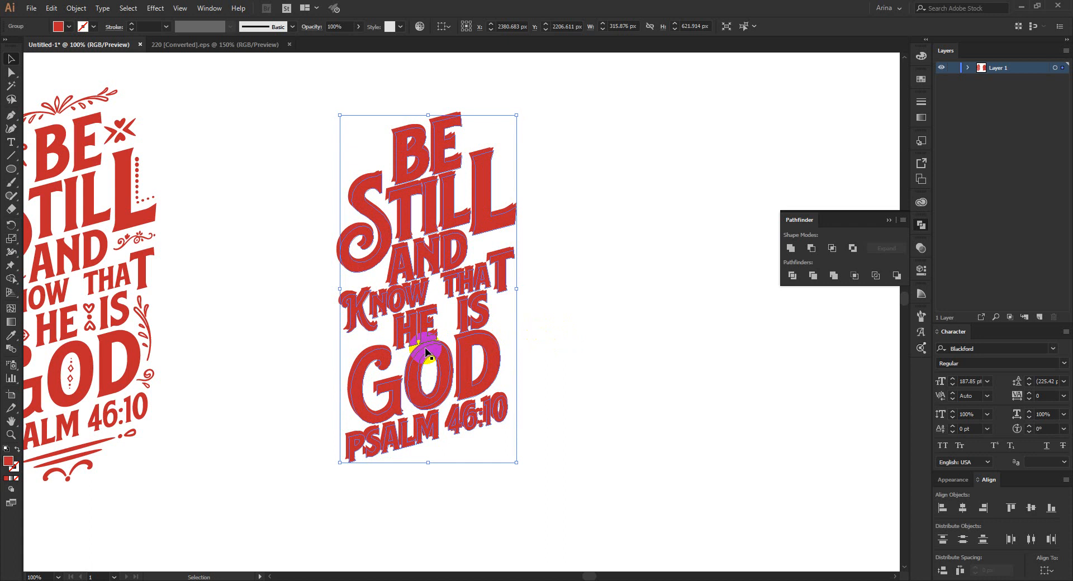
pyautogui.scroll(2, 494, 102)
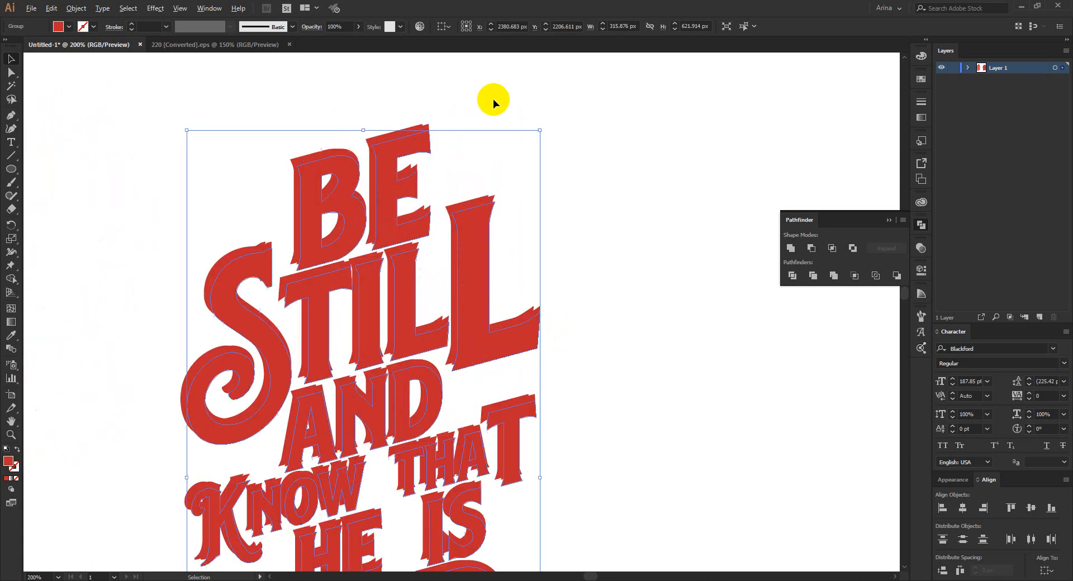
# Subtract the front lettering copy from the lettering behind it with Minus Front and clear the selection
pyautogui.click(427, 162)
pyautogui.keyDown('alt'); pyautogui.click(812, 249); pyautogui.keyUp('alt')
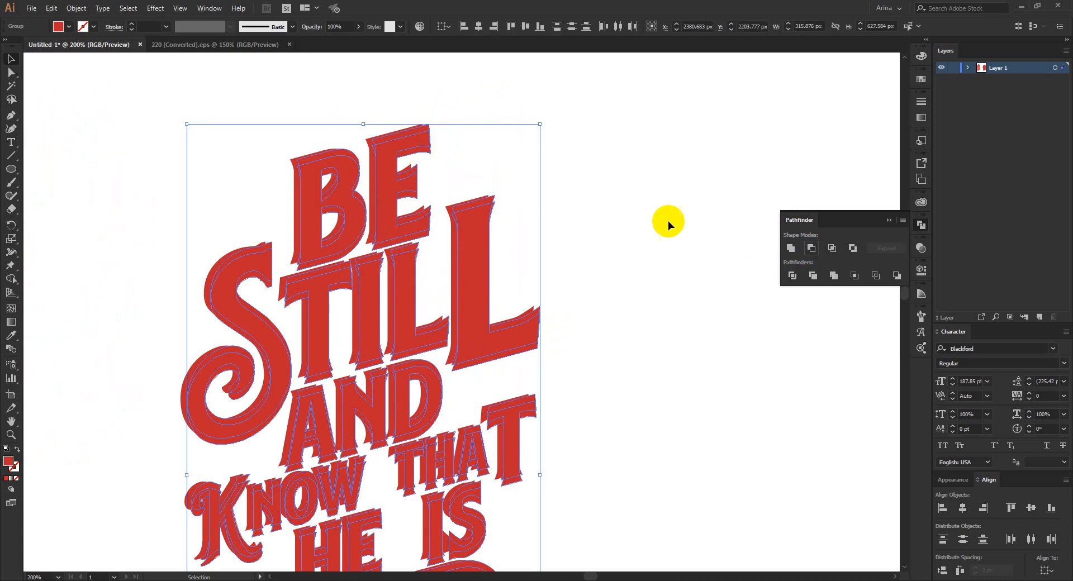
pyautogui.click(583, 205)
pyautogui.scroll(-1, 575, 205)
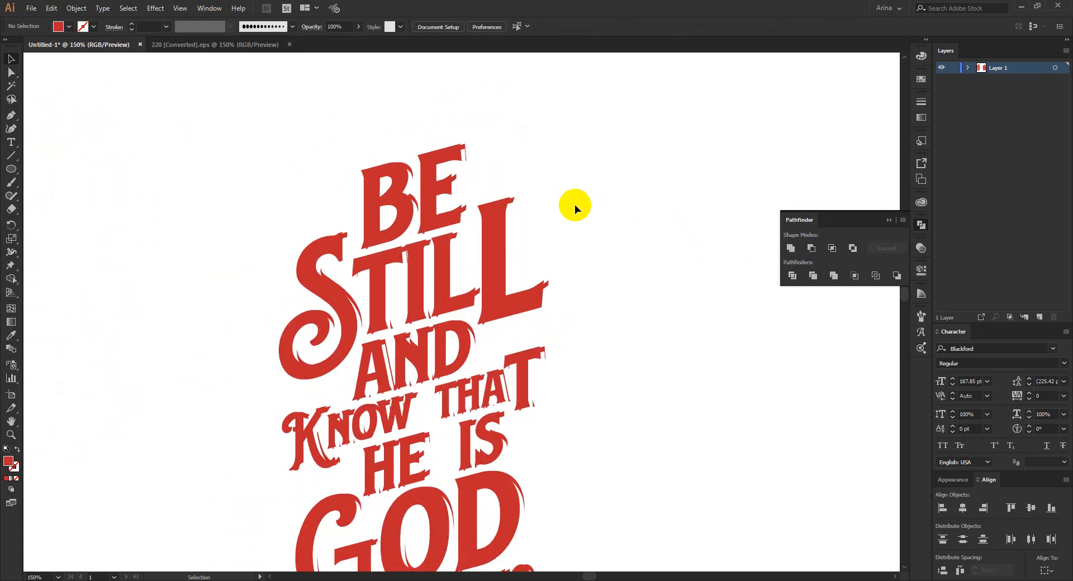
# Undo the subtraction and delete both overlapping plain lettering copies beside the ornamented design
pyautogui.hotkey('ctrl', 'z')
pyautogui.scroll(-2, 579, 209)
pyautogui.scroll(-2, 579, 209)
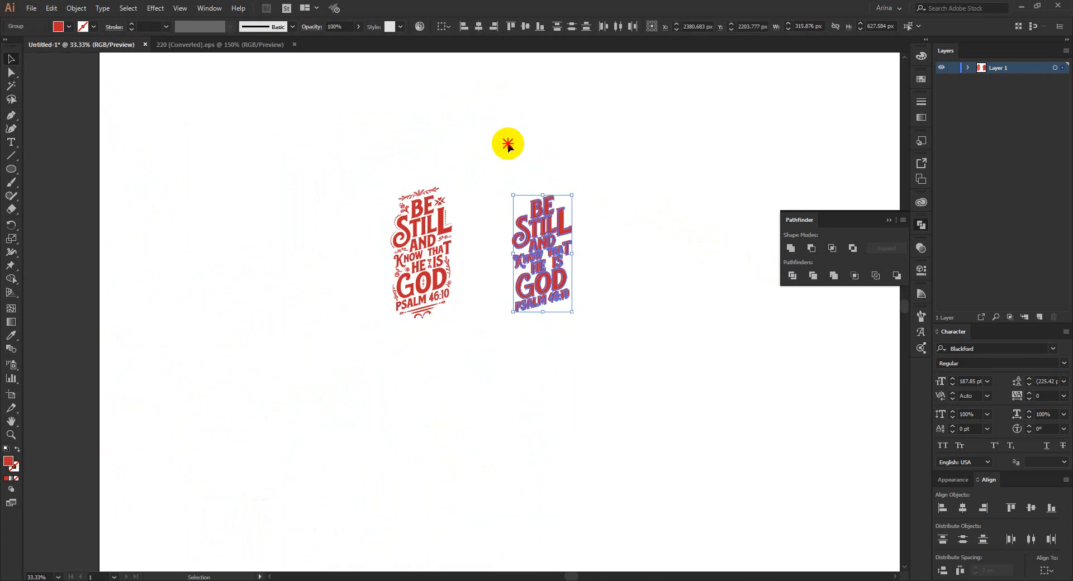
pyautogui.press('Delete')
pyautogui.scroll(3, 400, 230)
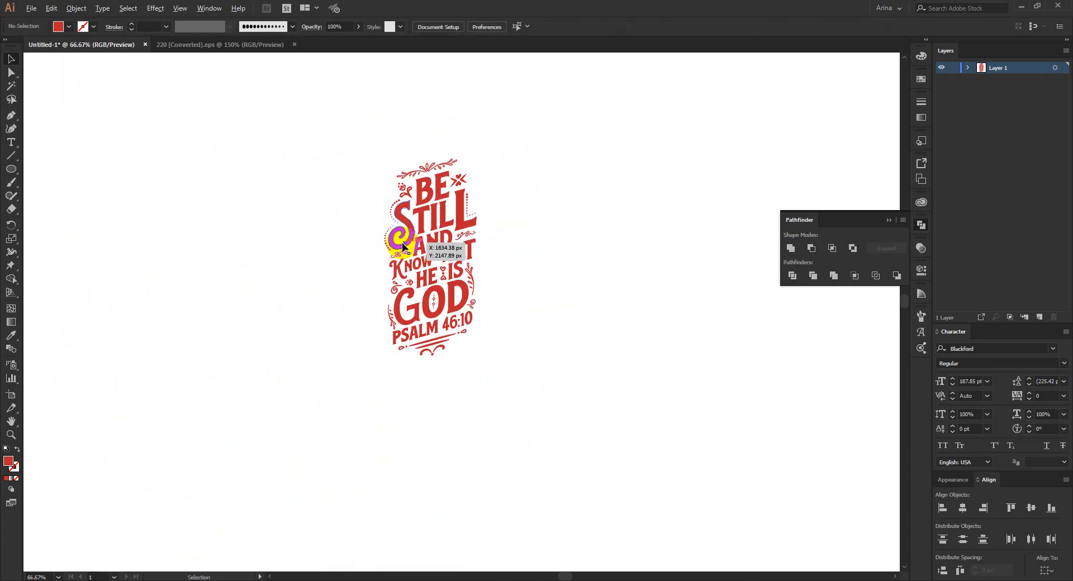
pyautogui.scroll(1, 317, 230)
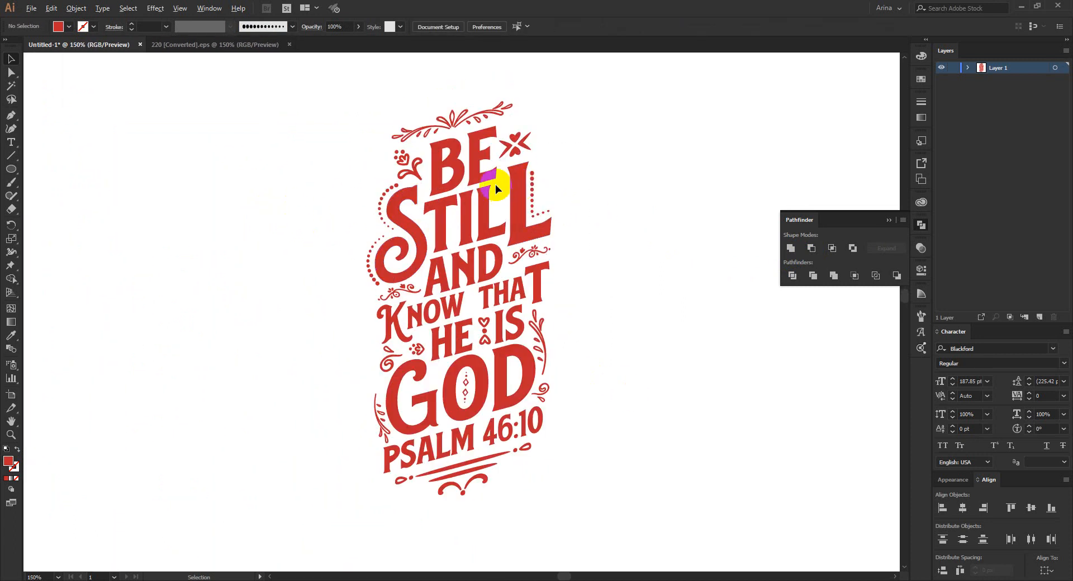
pyautogui.scroll(1, 495, 185)
pyautogui.scroll(-1, 284, 167)
pyautogui.moveTo(239, 84); pyautogui.dragTo(600, 505)
pyautogui.click(258, 155)
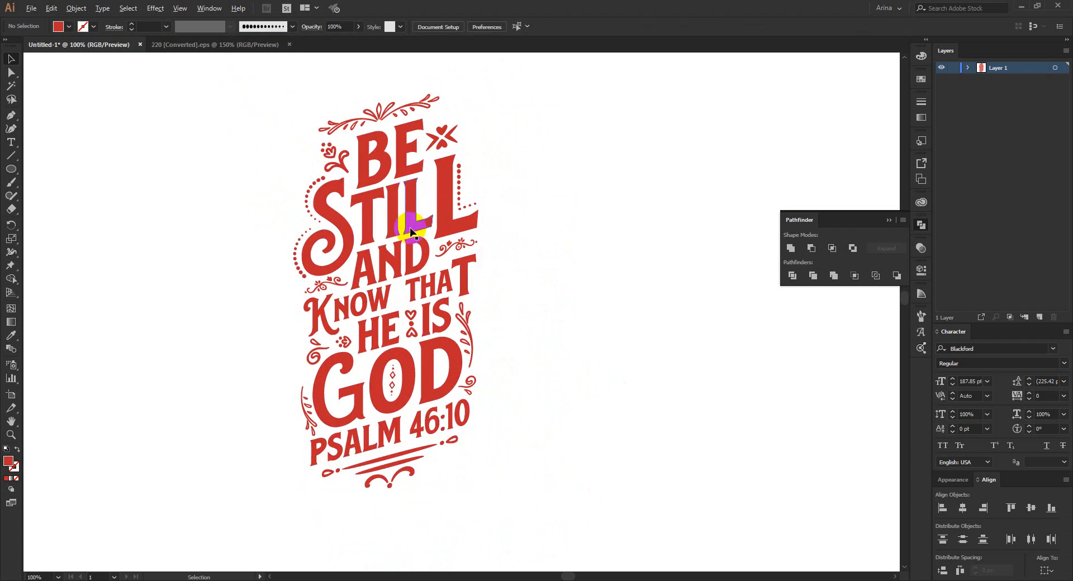
pyautogui.scroll(1, 412, 222)
pyautogui.scroll(-1, 412, 223)
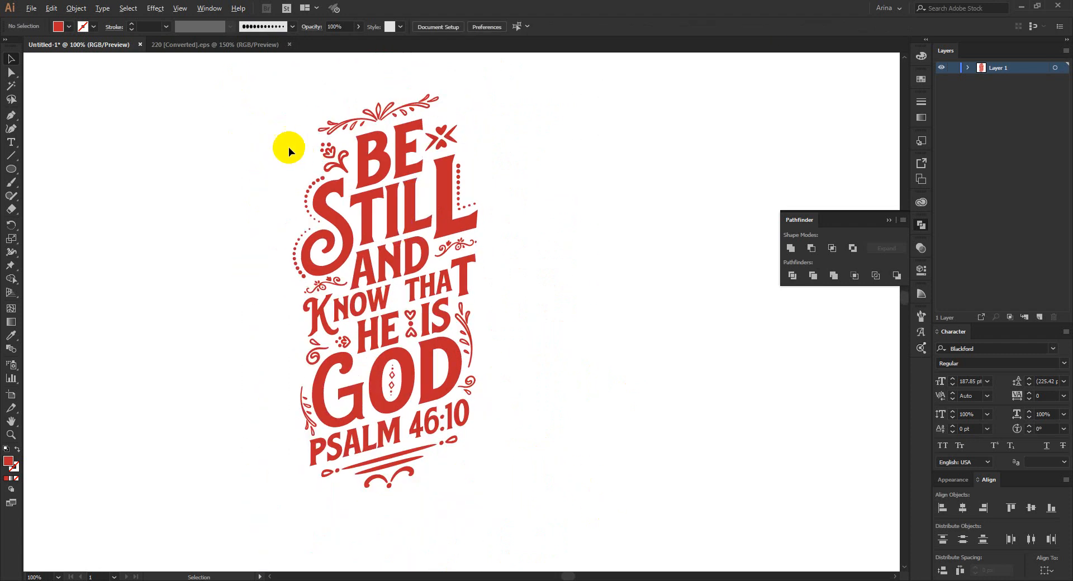
pyautogui.click(921, 248)
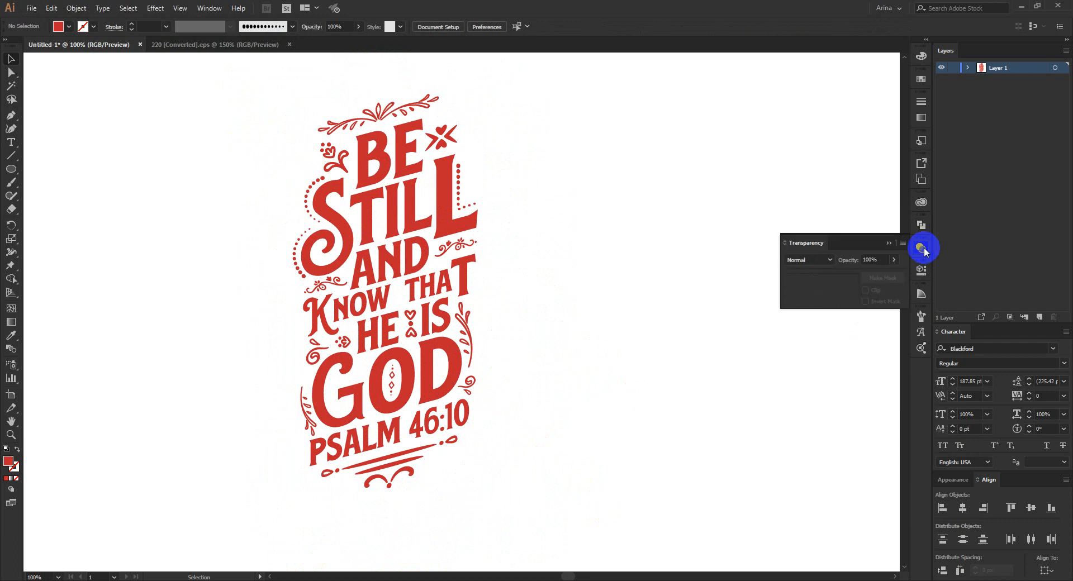
pyautogui.click(922, 246)
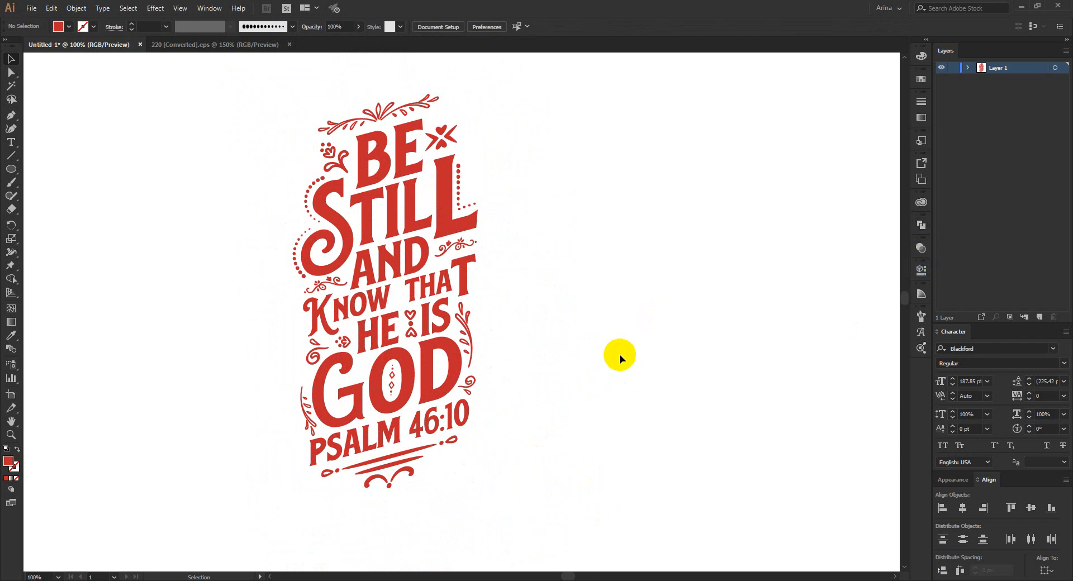
pyautogui.moveTo(245, 90); pyautogui.dragTo(562, 505)
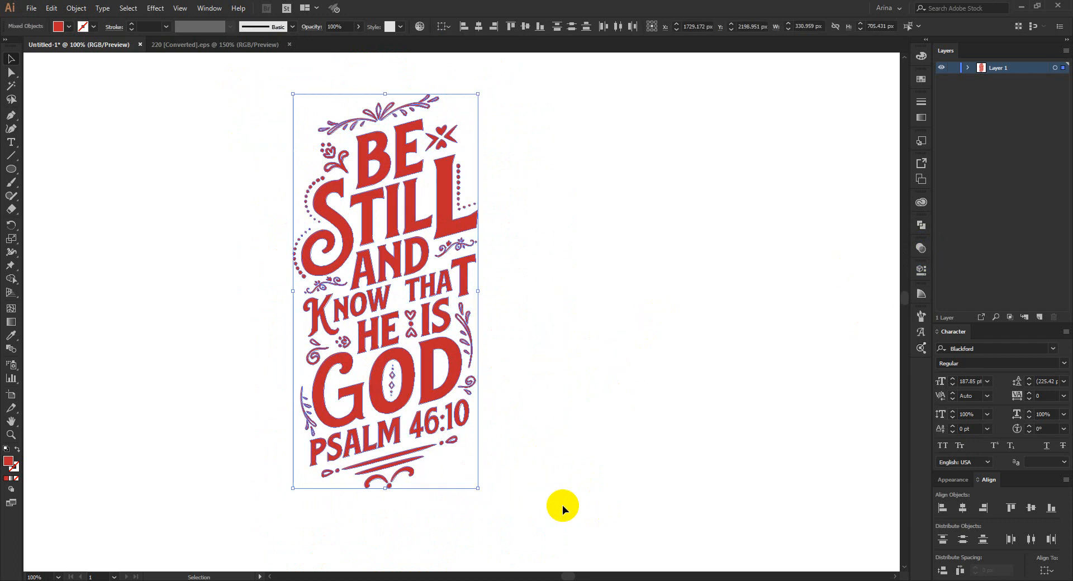
pyautogui.click(242, 319)
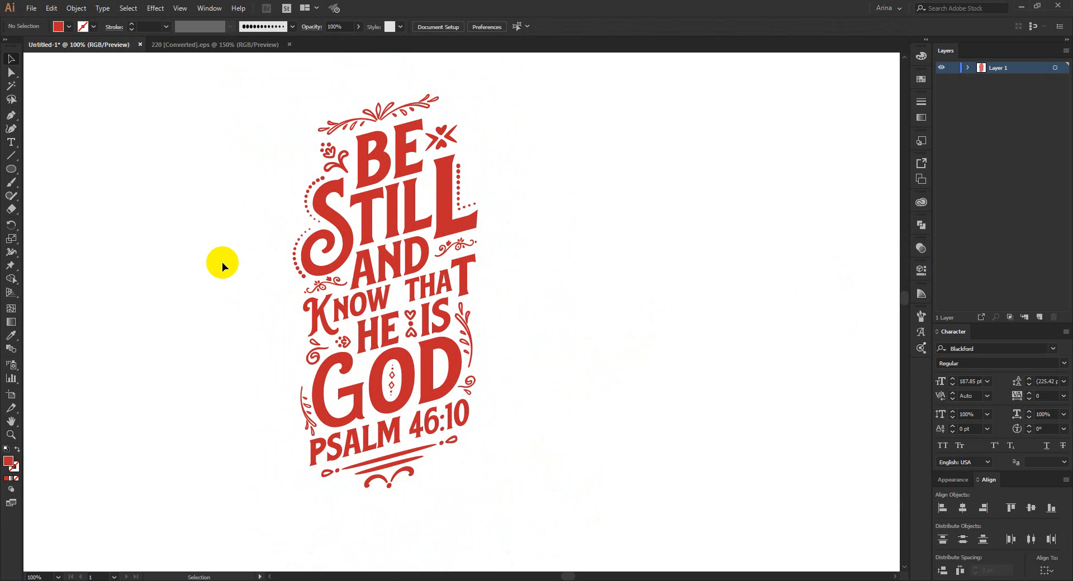
pyautogui.moveTo(247, 94); pyautogui.dragTo(588, 495)
pyautogui.click(585, 475)
pyautogui.click(589, 494)
pyautogui.moveTo(252, 80); pyautogui.dragTo(211, 76)
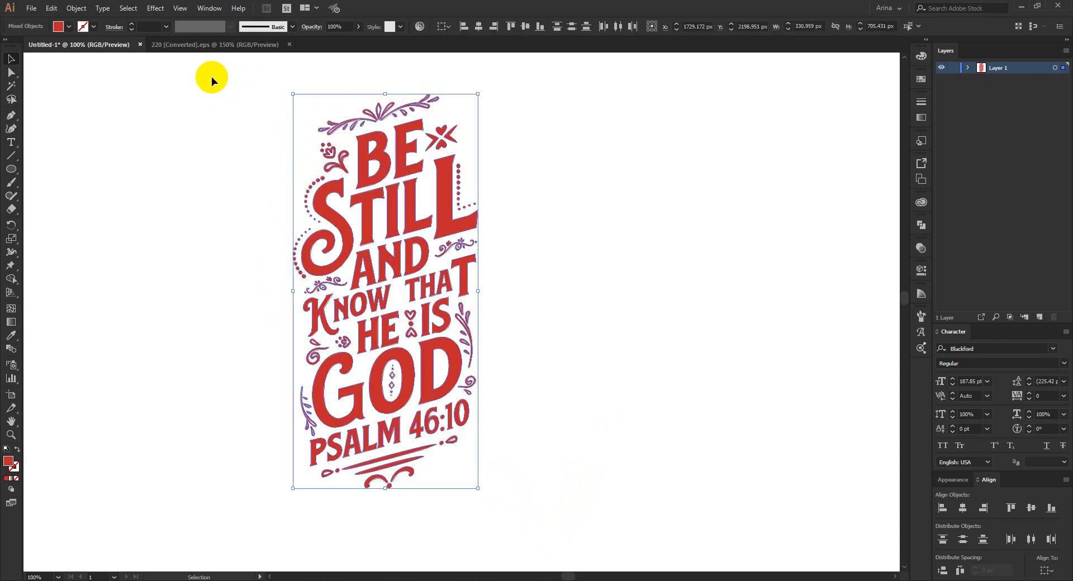
pyautogui.click(211, 76)
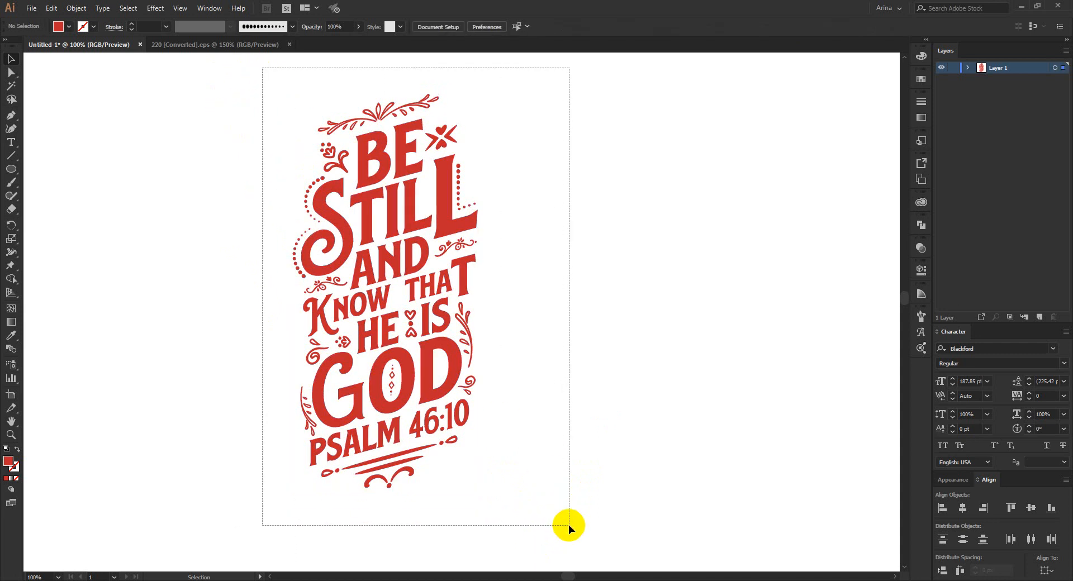
pyautogui.hotkey('ctrl', 'a')
pyautogui.click(571, 509)
pyautogui.moveTo(574, 507); pyautogui.dragTo(230, 69)
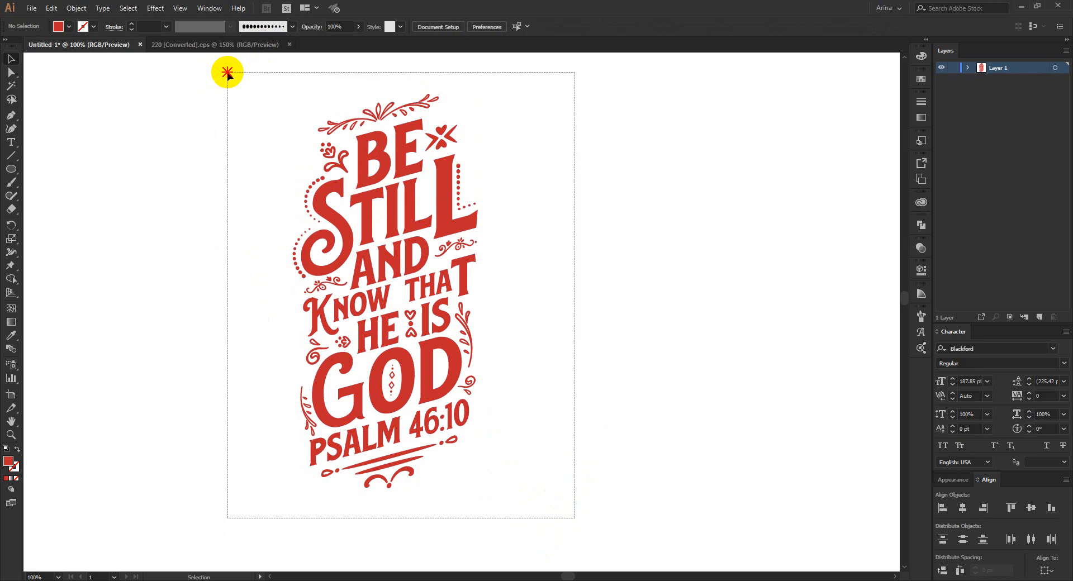
pyautogui.moveTo(230, 69); pyautogui.dragTo(227, 72)
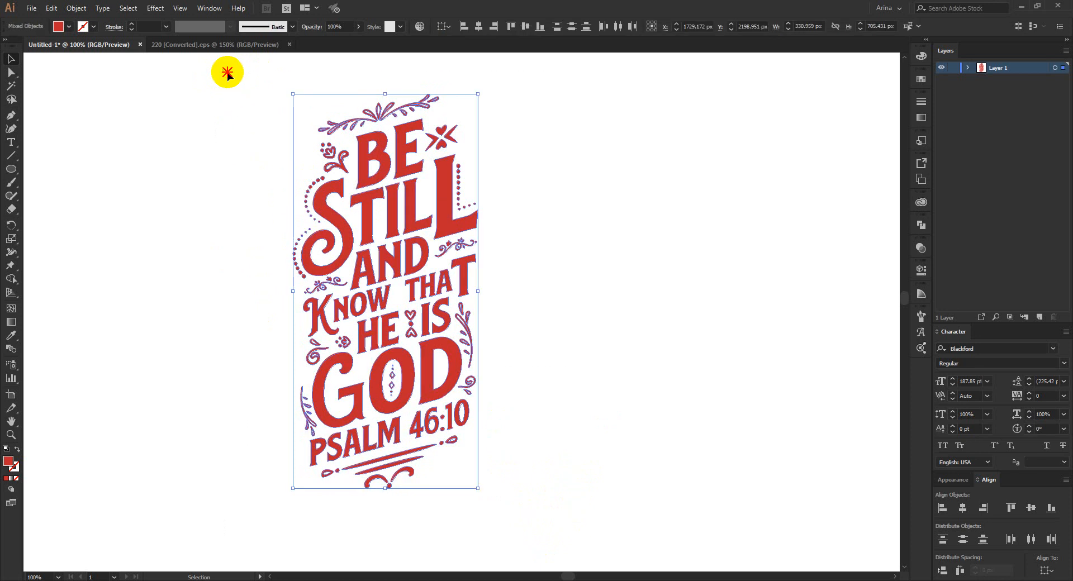
pyautogui.click(227, 71)
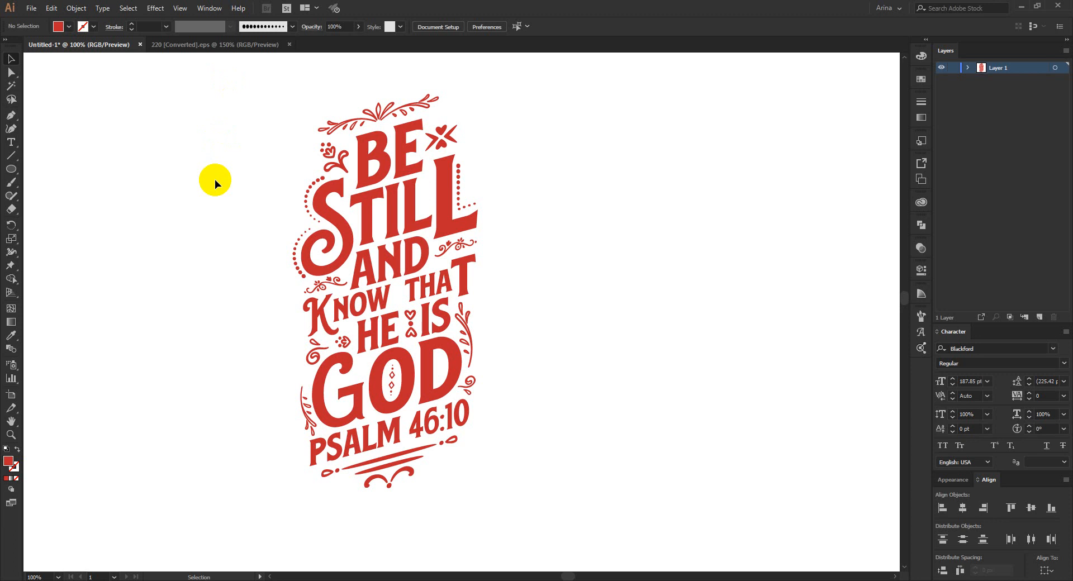
pyautogui.press('a')
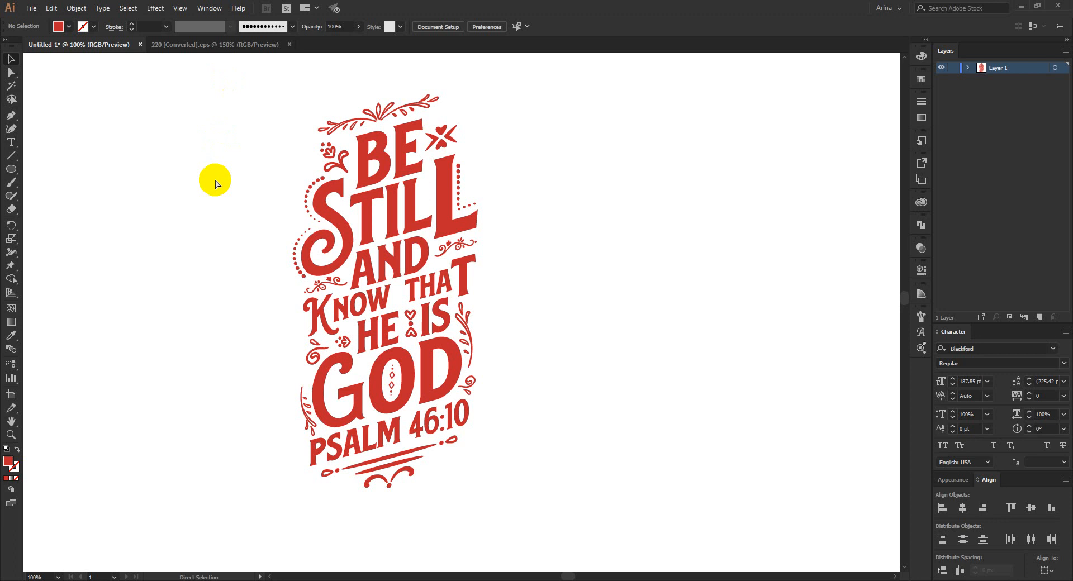